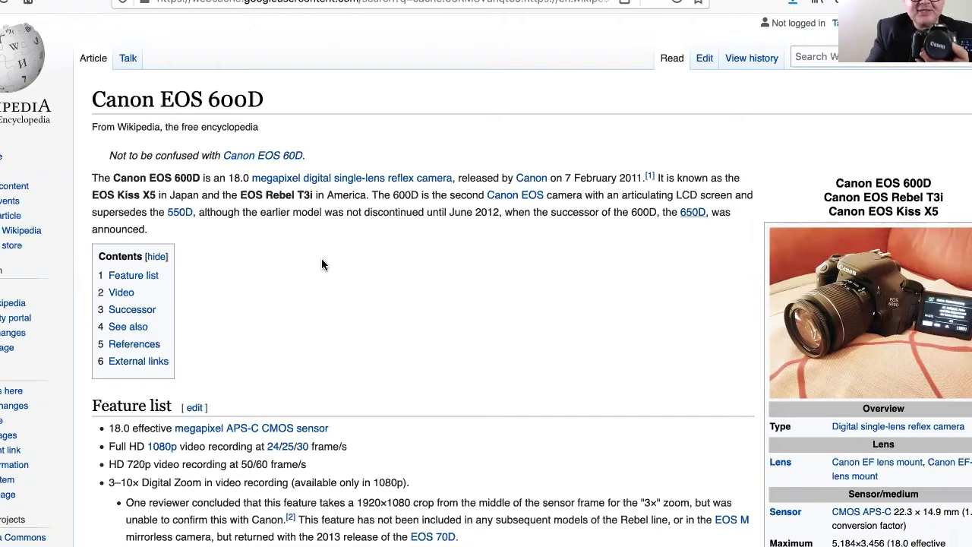
Switch over to the Lightroom photo library
scroll(336, 256, "down", 3)
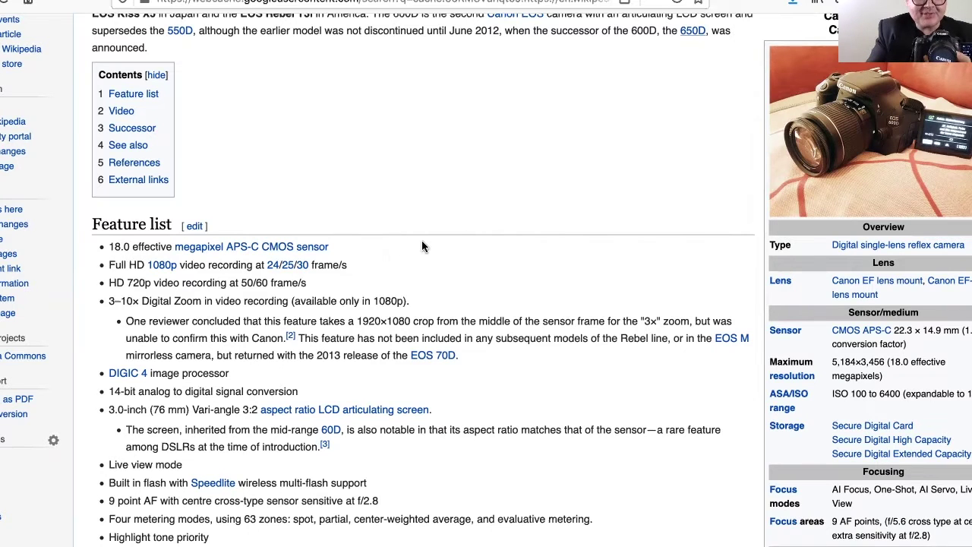
scroll(422, 245, "down", 1)
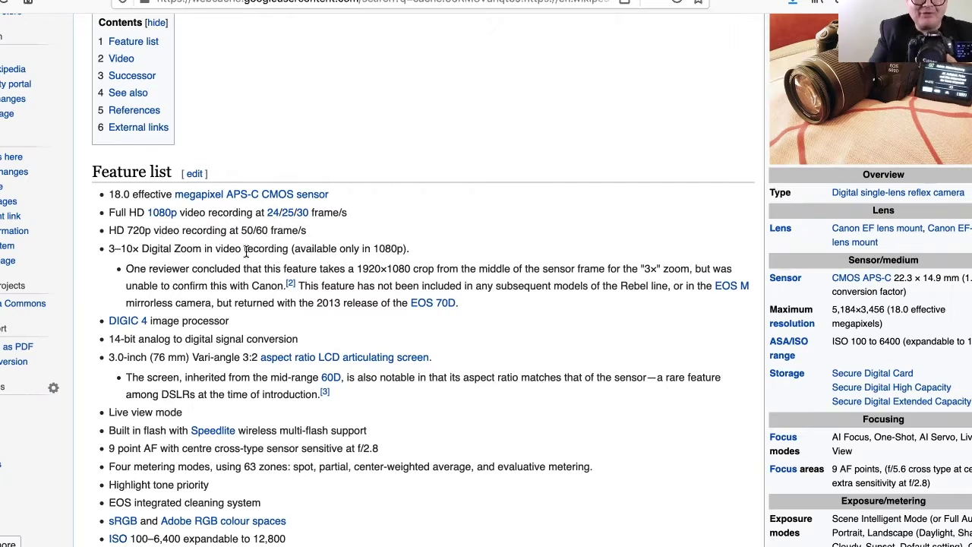
scroll(245, 251, "down", 1)
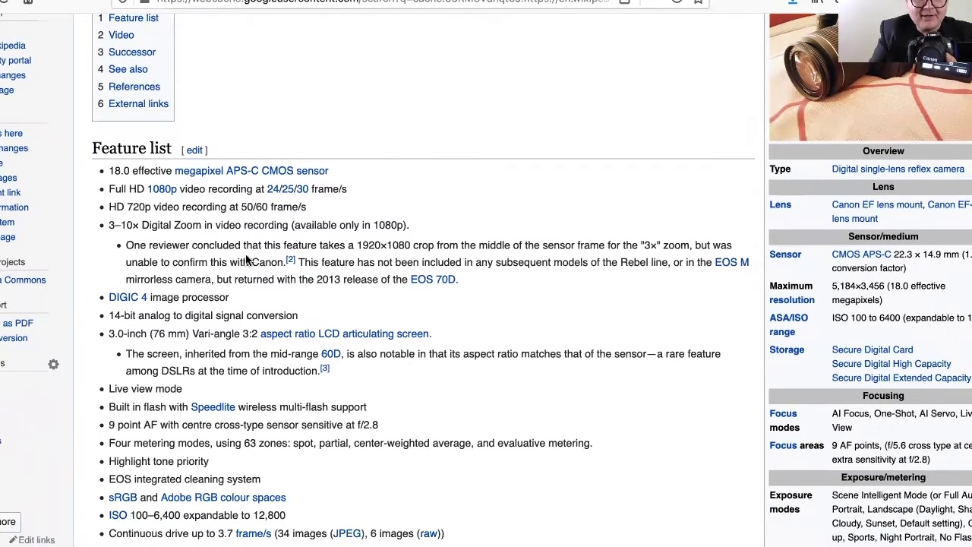
scroll(247, 273, "down", 3)
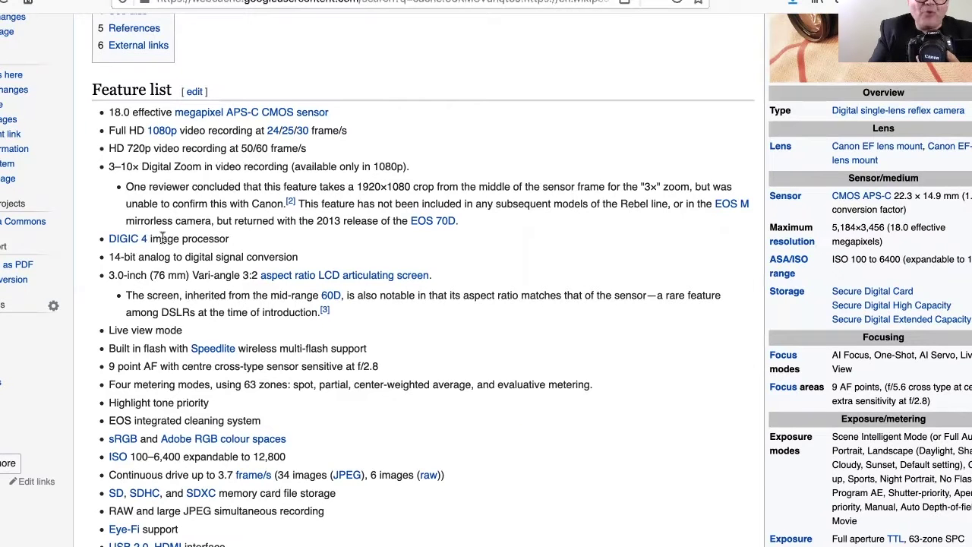
scroll(291, 237, "down", 2)
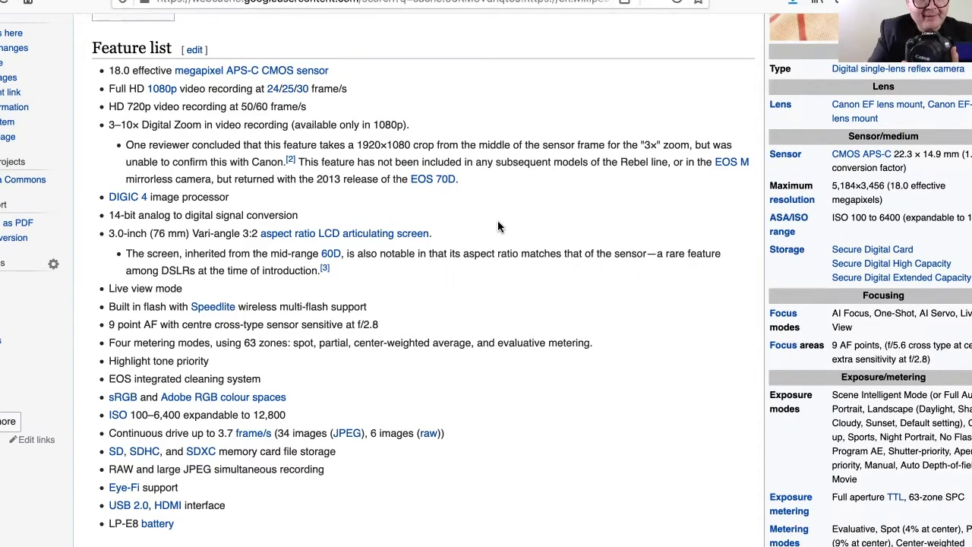
scroll(498, 226, "down", 2)
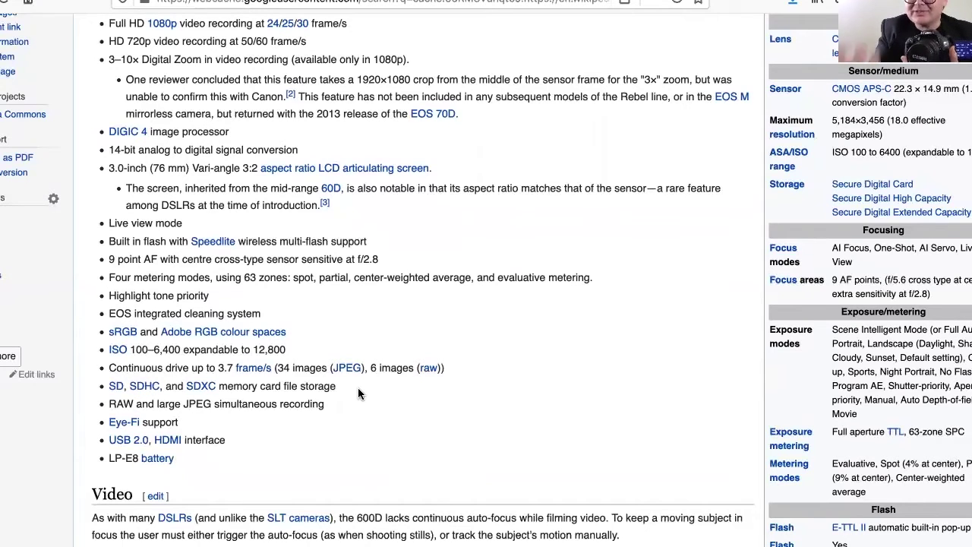
scroll(458, 393, "down", 1)
scroll(457, 400, "down", 1)
scroll(458, 400, "down", 2)
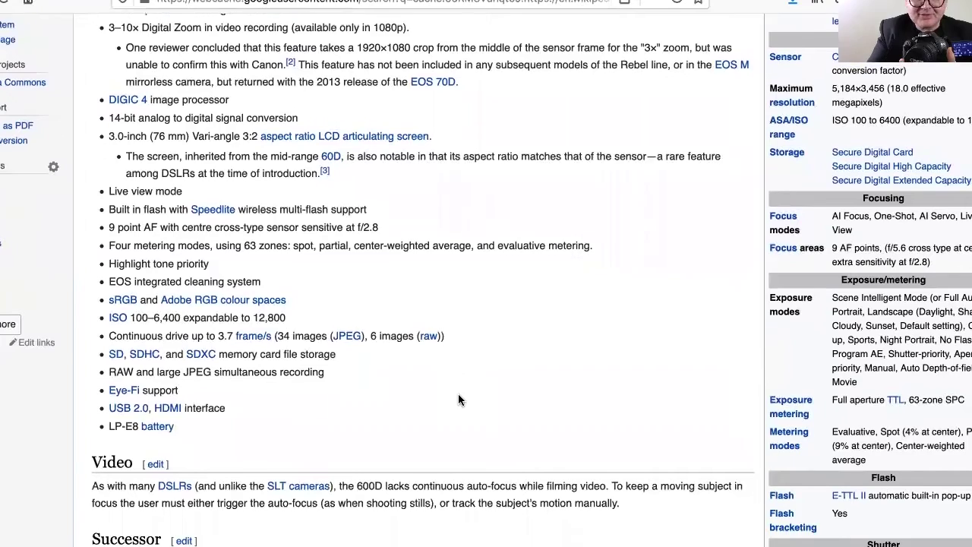
scroll(458, 393, "down", 2)
scroll(458, 393, "up", 5)
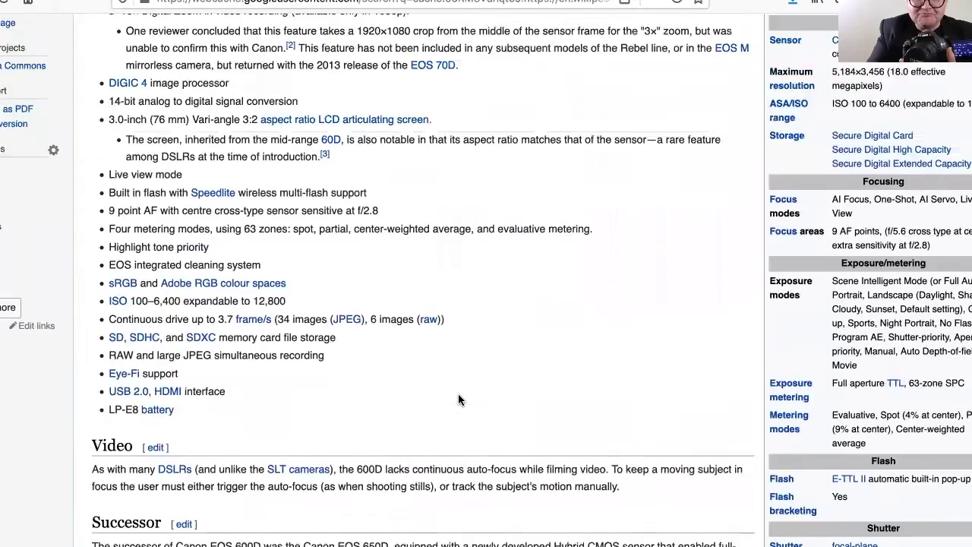
scroll(458, 393, "up", 2)
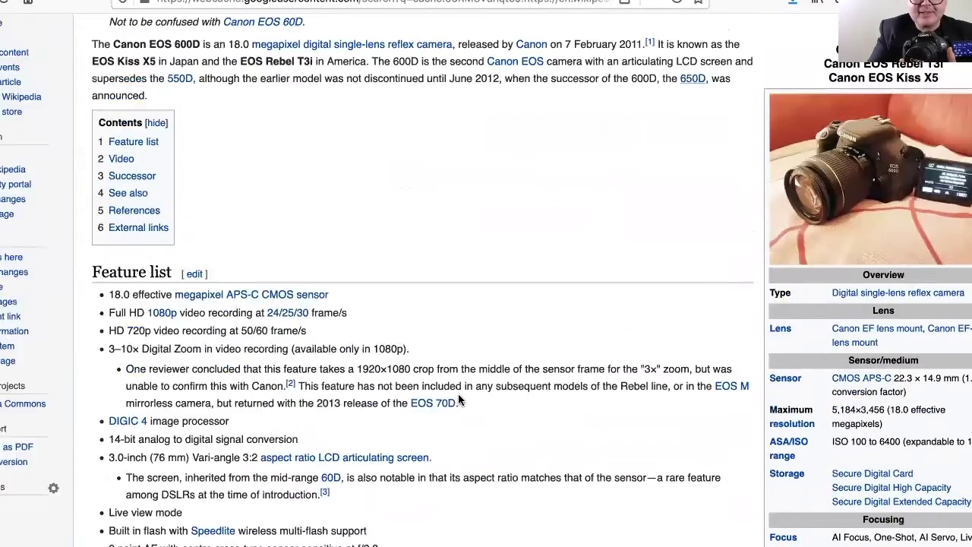
scroll(458, 400, "up", 2)
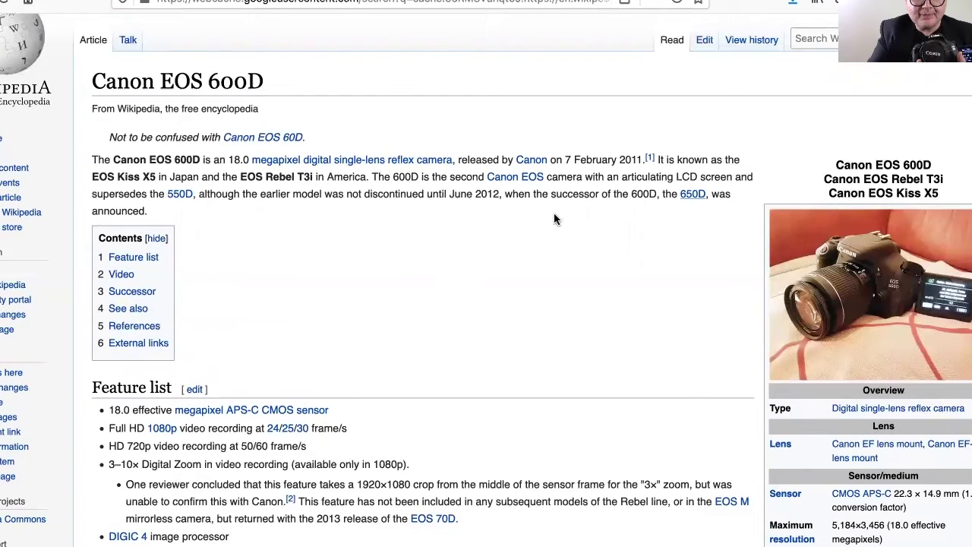
key("super+Tab")
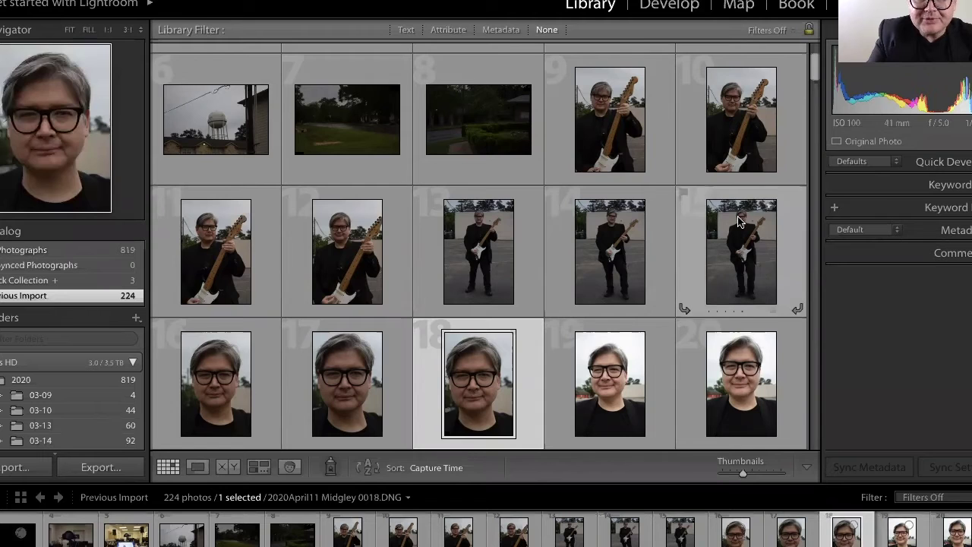
Select the standing guitar photo 0014 and load it in the Develop module
scroll(737, 218, "down", 10)
scroll(738, 218, "down", 3)
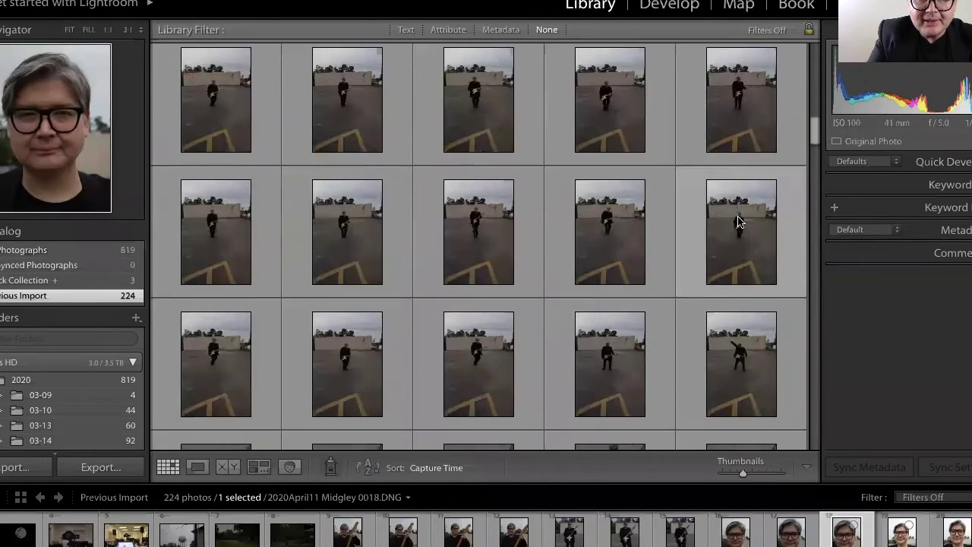
scroll(603, 269, "down", 5)
scroll(602, 269, "up", 5)
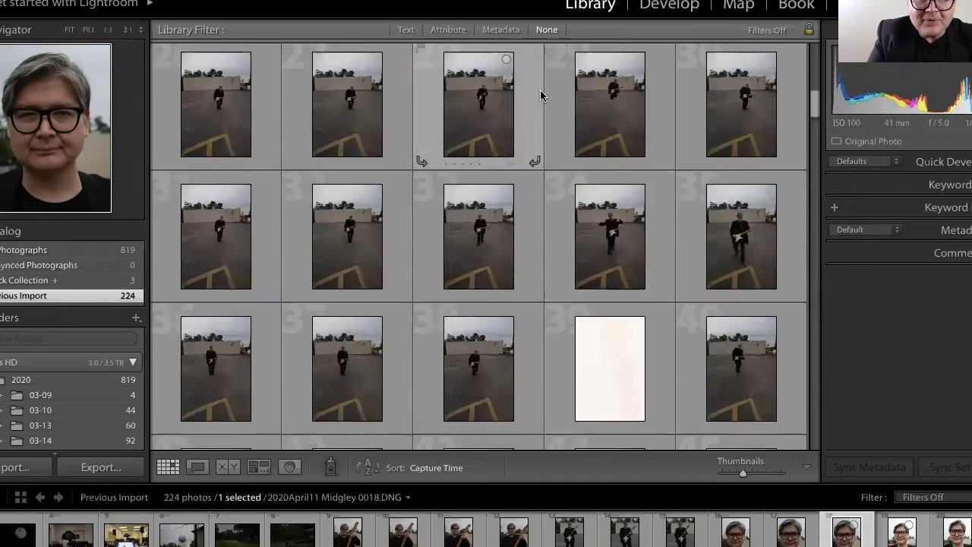
left_click(606, 526)
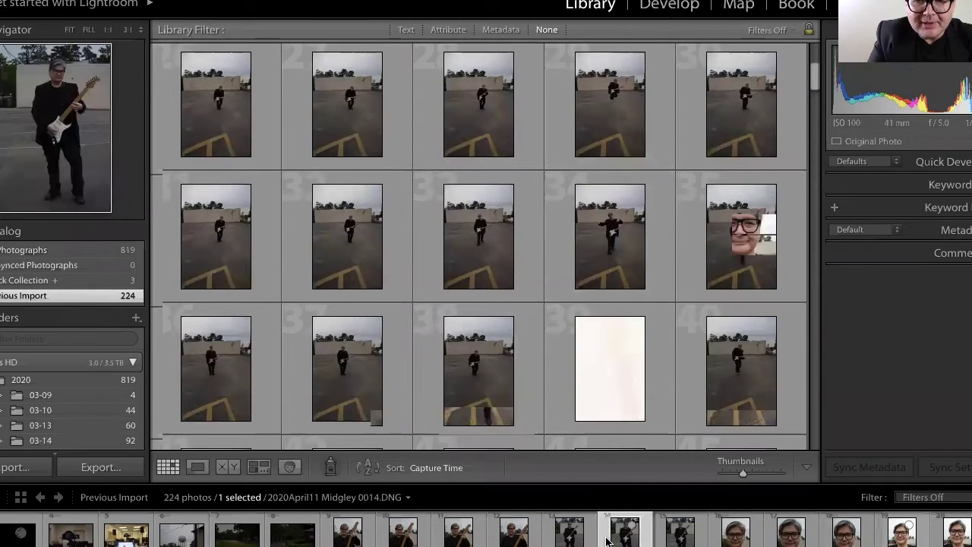
left_click(669, 5)
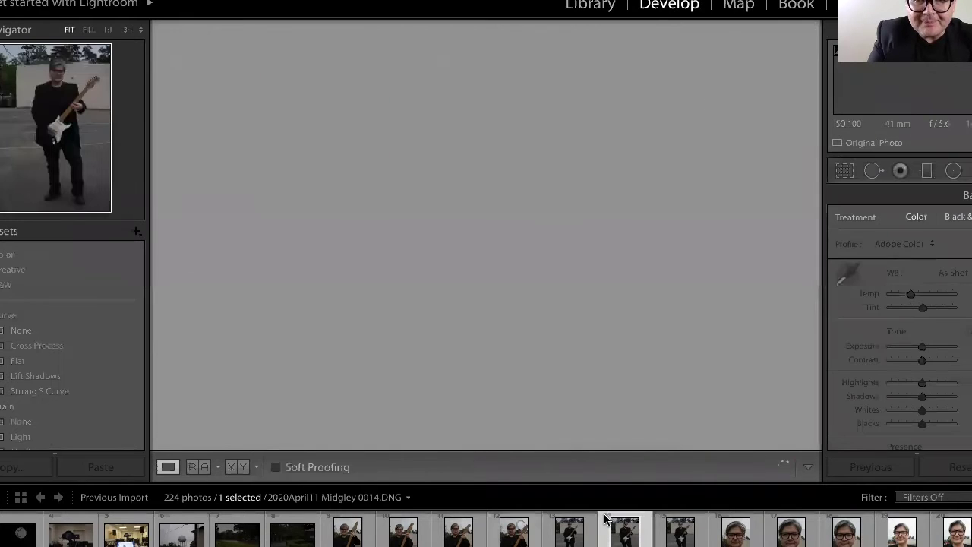
Step through the guitar photos from 0015 up to 0060
left_click(681, 539)
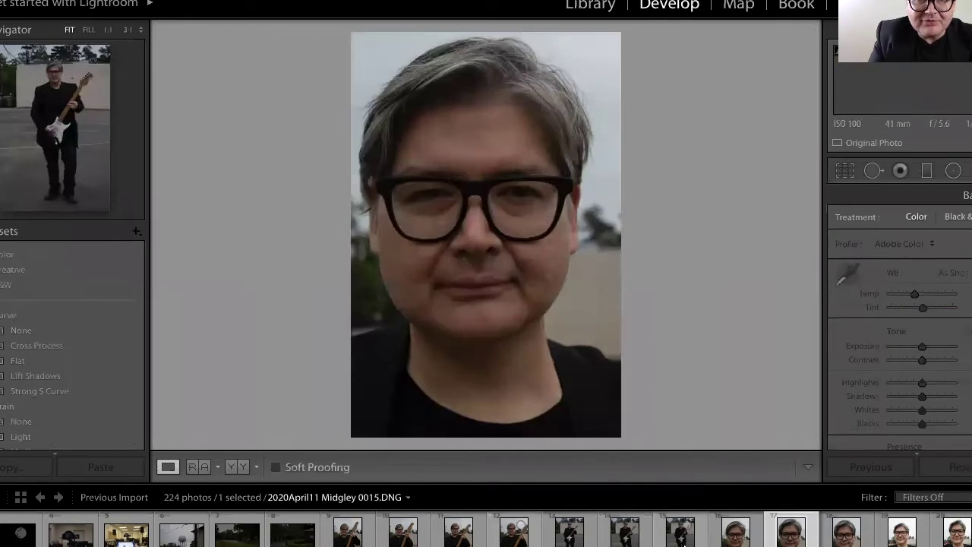
key("Right")
key("Right")
key("Right")
key("Right")
key("Right")
key("Right")
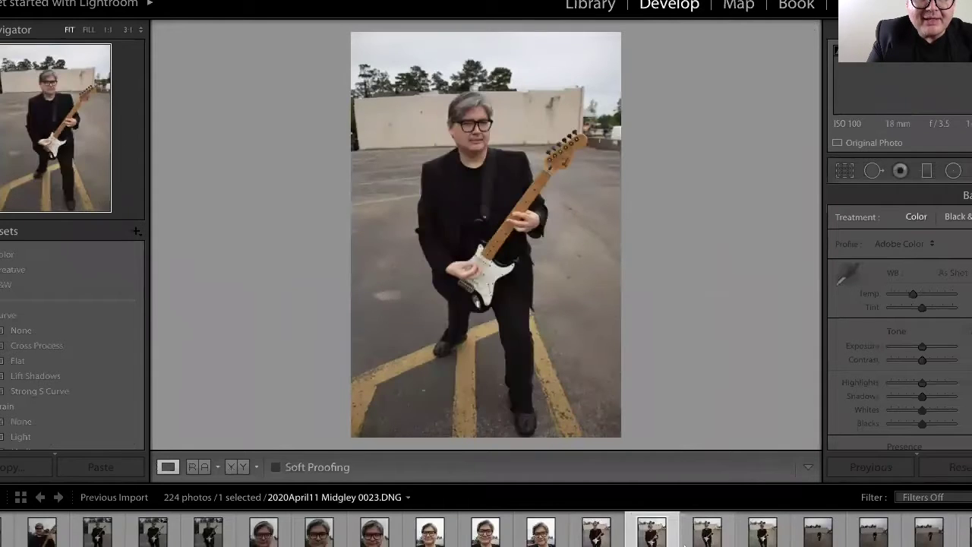
key("Right")
key("Right")
key("Right")
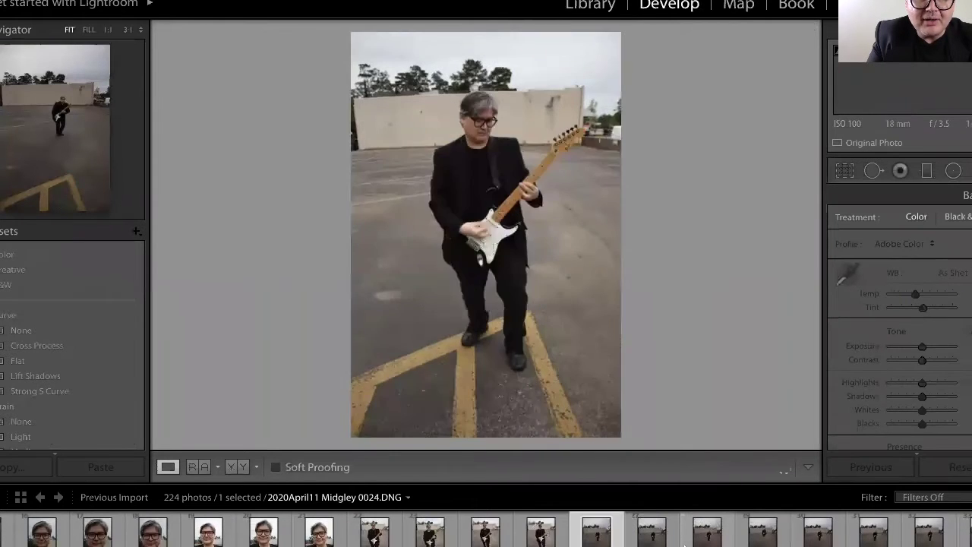
key("Right")
key("Right")
key("Right")
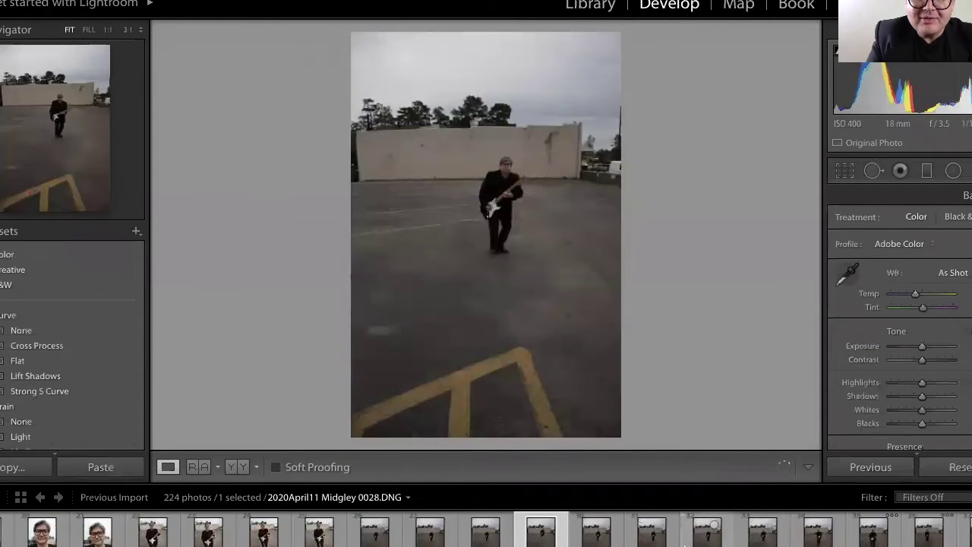
key("Right")
key("Right")
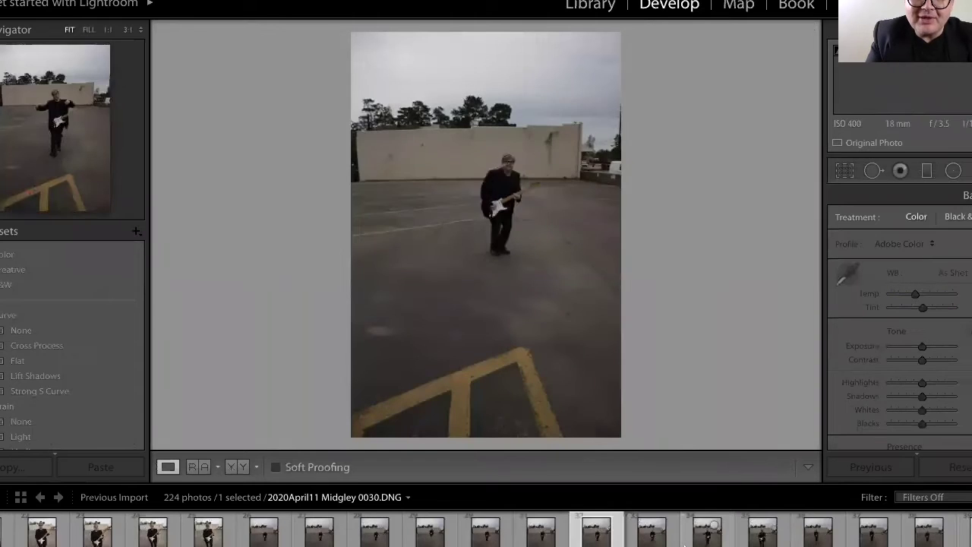
key("Right")
key("Right")
key("Right")
key("Right")
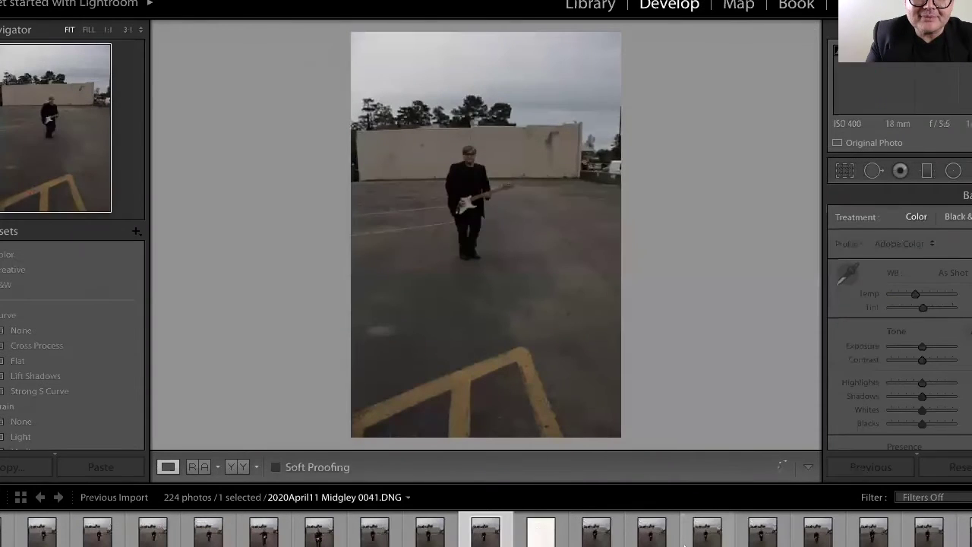
key("Right")
key("Right")
key("Right")
key("Right")
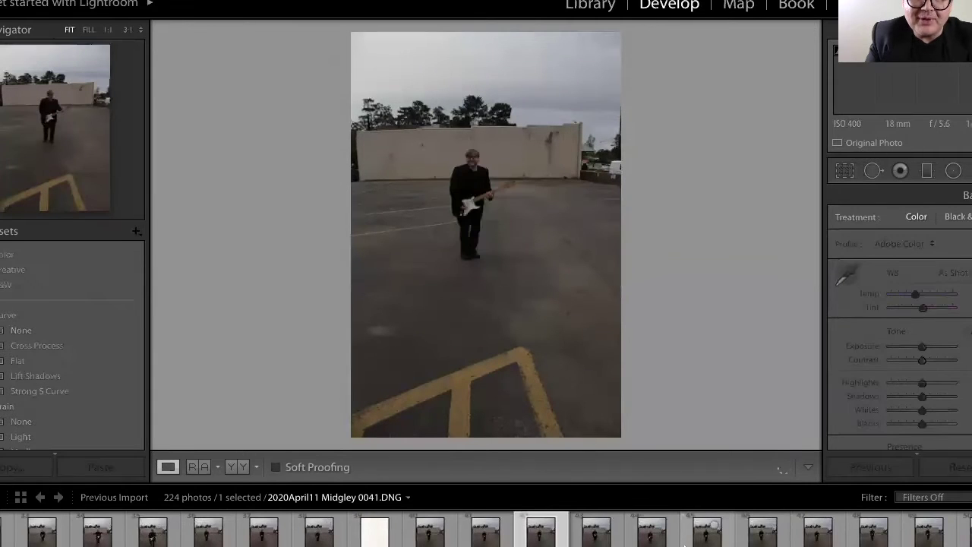
key("Right")
key("Right")
key("Right")
key("Right")
key("Right")
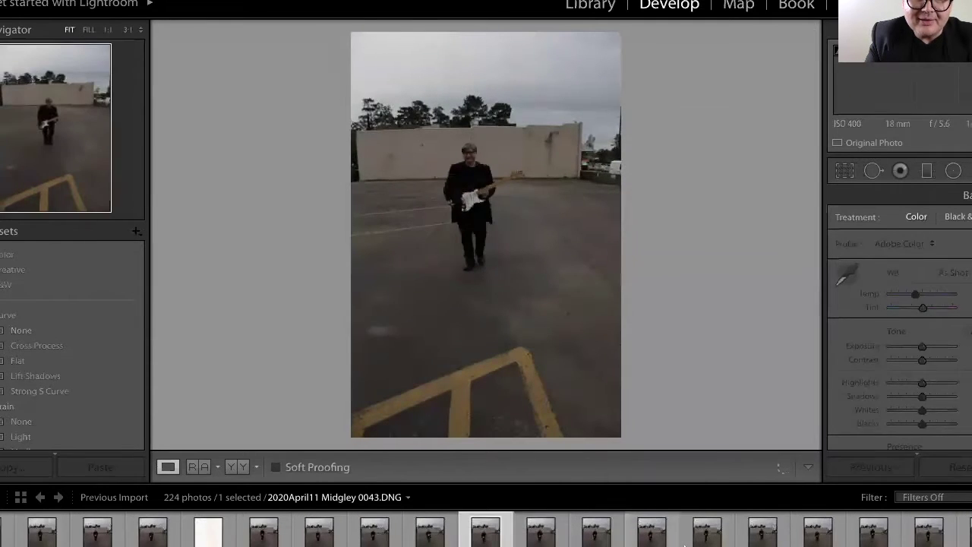
key("Right")
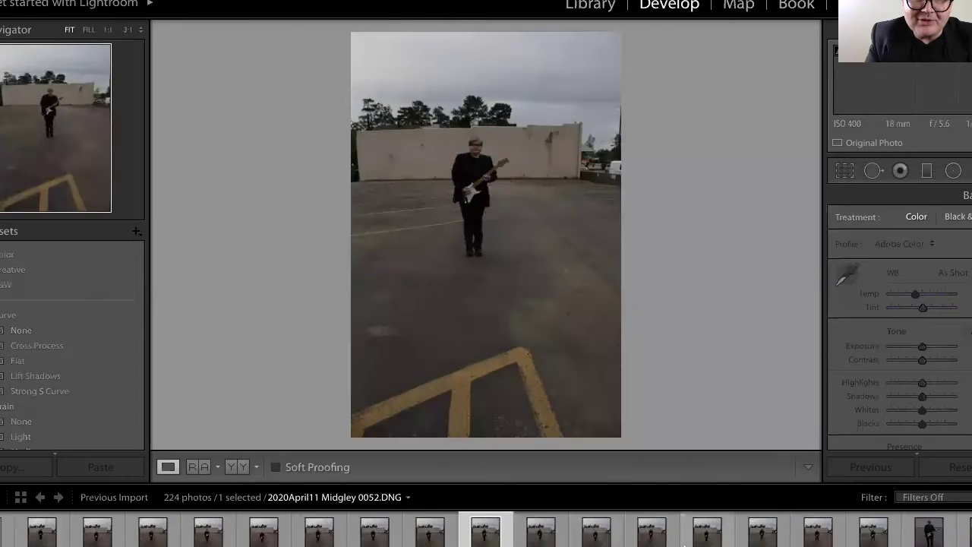
key("Right")
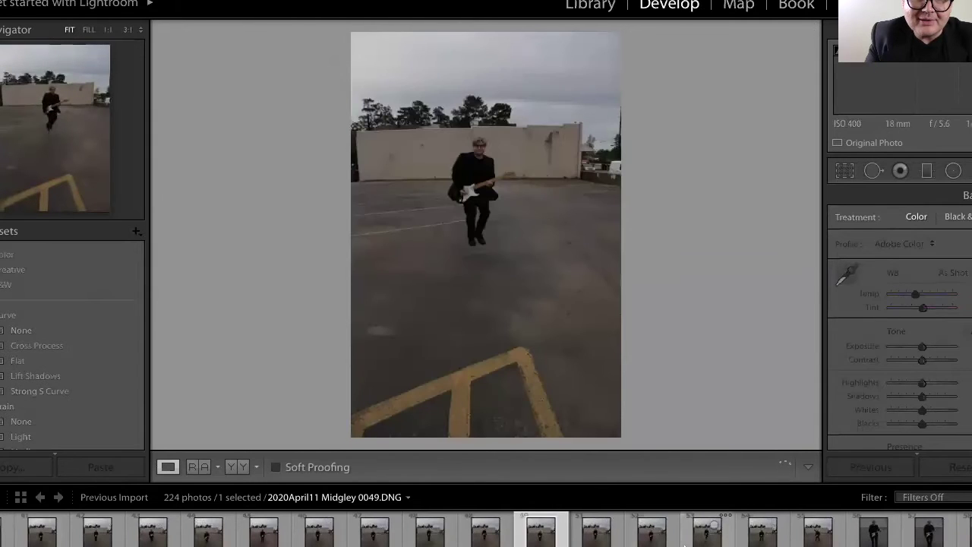
key("Right")
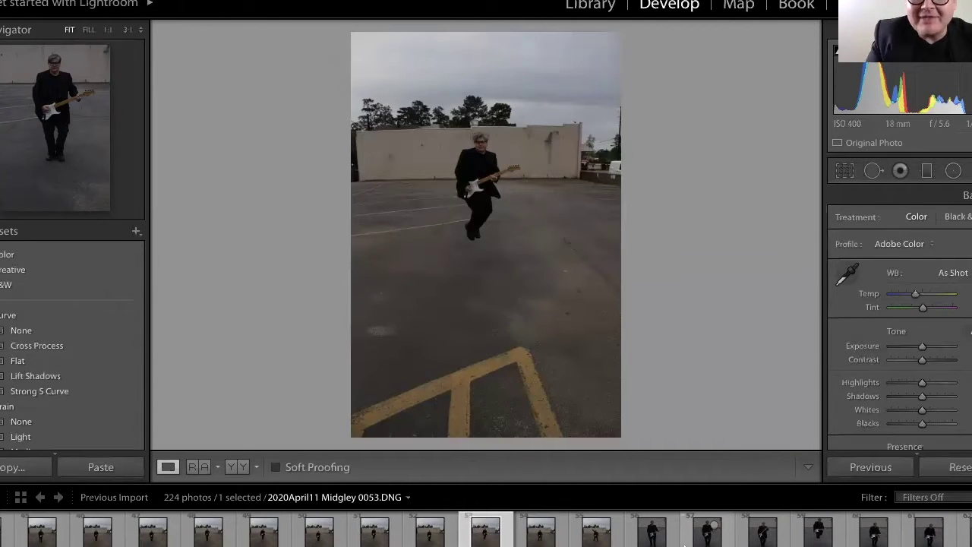
key("Right")
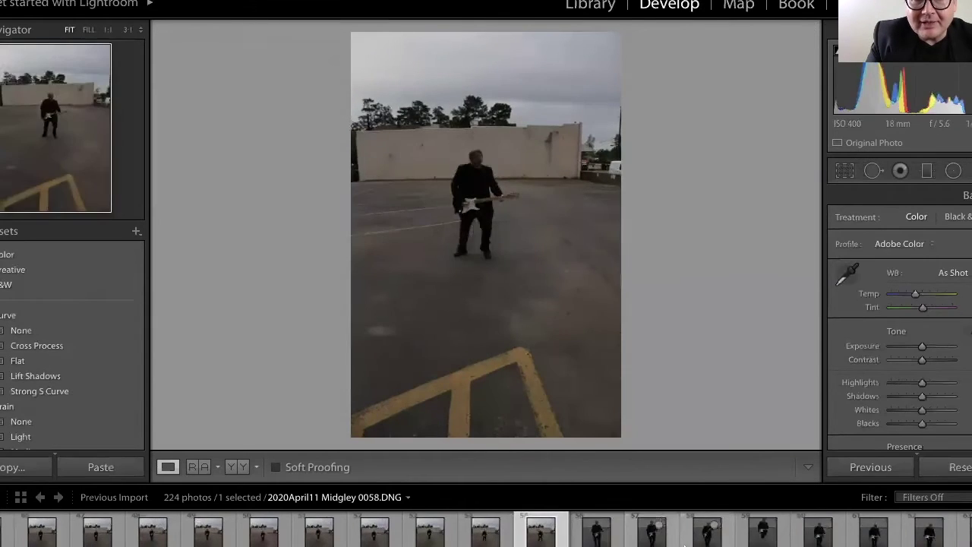
key("Right")
key("Right")
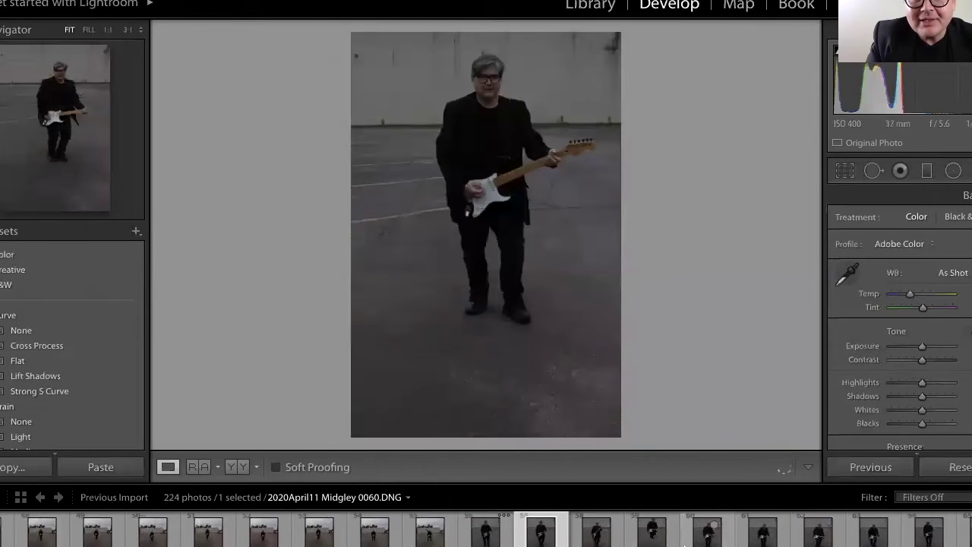
Continue from 0059 past the remaining guitar shots to close-up portrait 0131
key("Left")
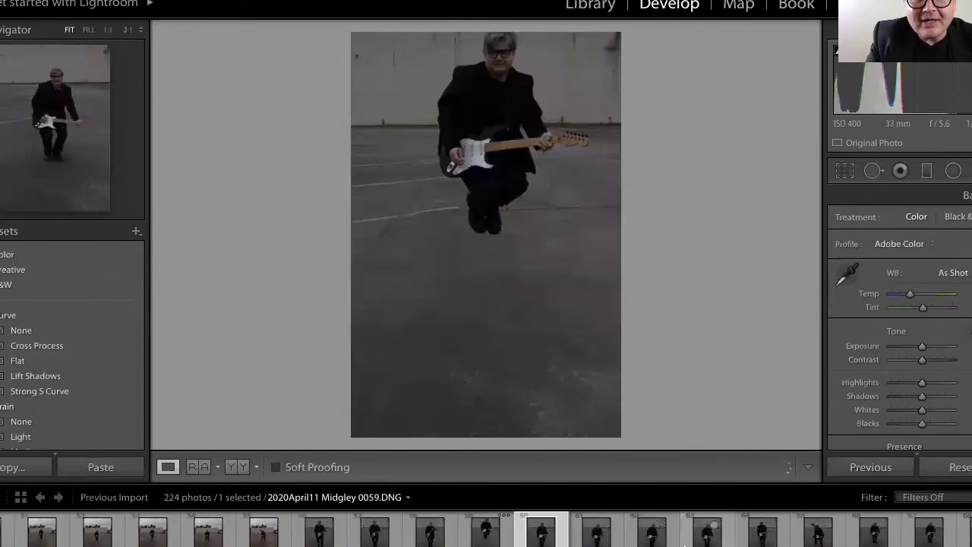
key("Right")
key("Right")
key("Right")
key("Right")
key("Right")
key("Right")
key("Right")
key("Right")
key("Right")
key("Right")
key("Right")
key("Right")
key("Right")
key("Right")
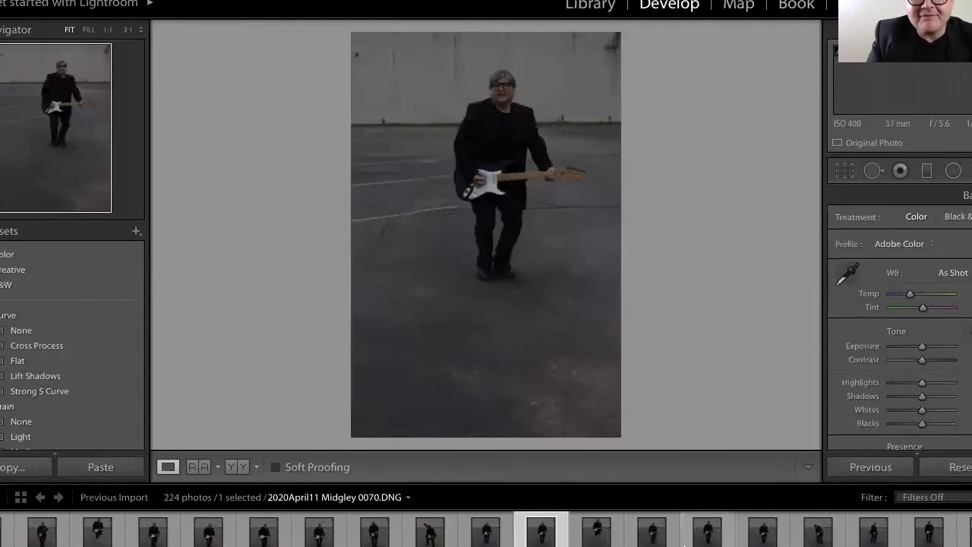
key("Right")
key("Right")
key("Right")
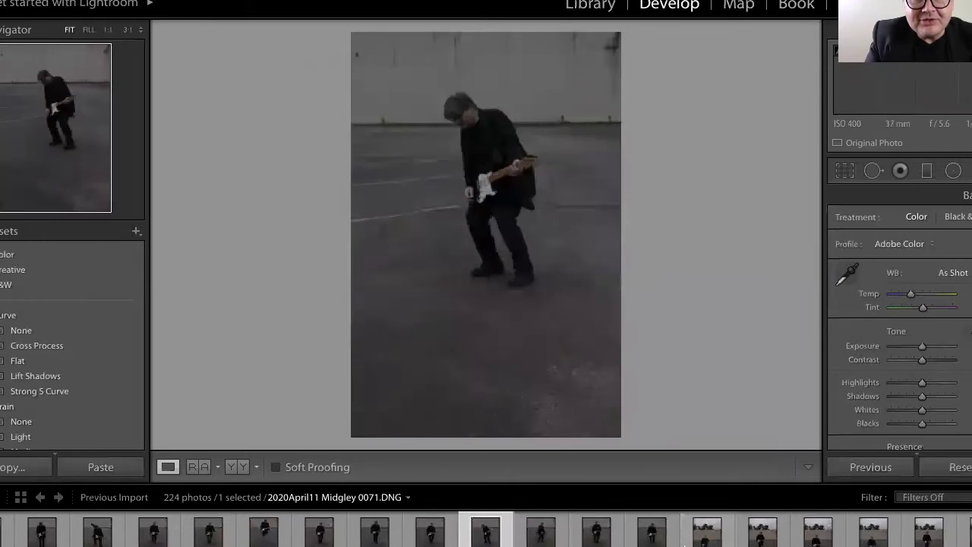
key("Right")
key("Right")
key("Right")
key("Right")
key("Right")
key("Right")
key("Right")
key("Right")
key("Right")
key("Right")
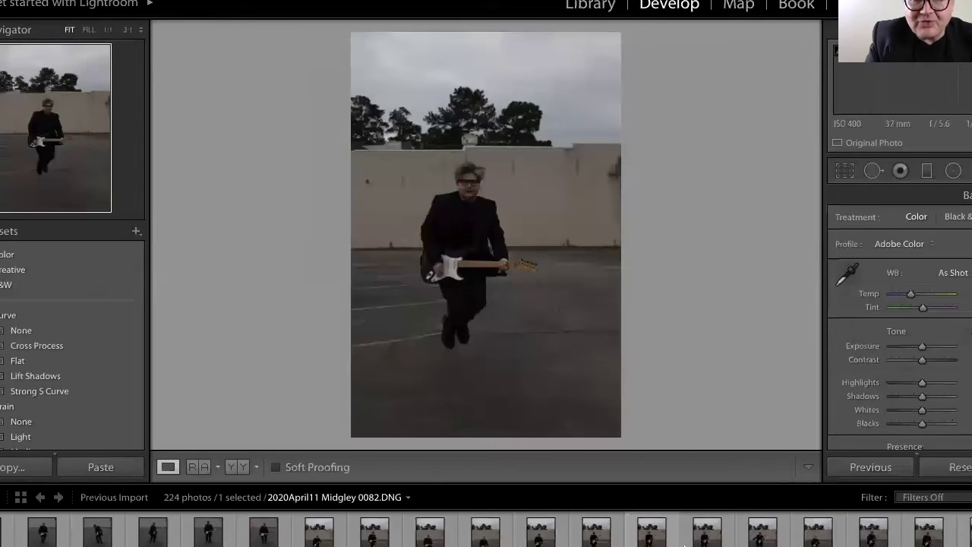
key("Right")
key("Right")
key("Right")
key("Right")
key("Right")
key("Right")
key("Right")
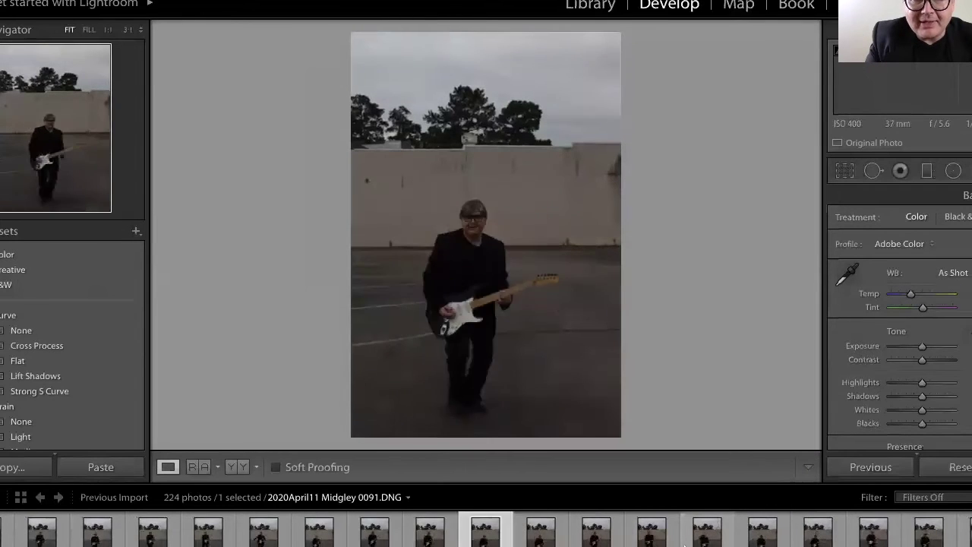
key("Right")
key("Right")
key("Right")
key("Right")
key("Right")
key("Right")
key("Right")
key("Right")
key("Right")
key("Right")
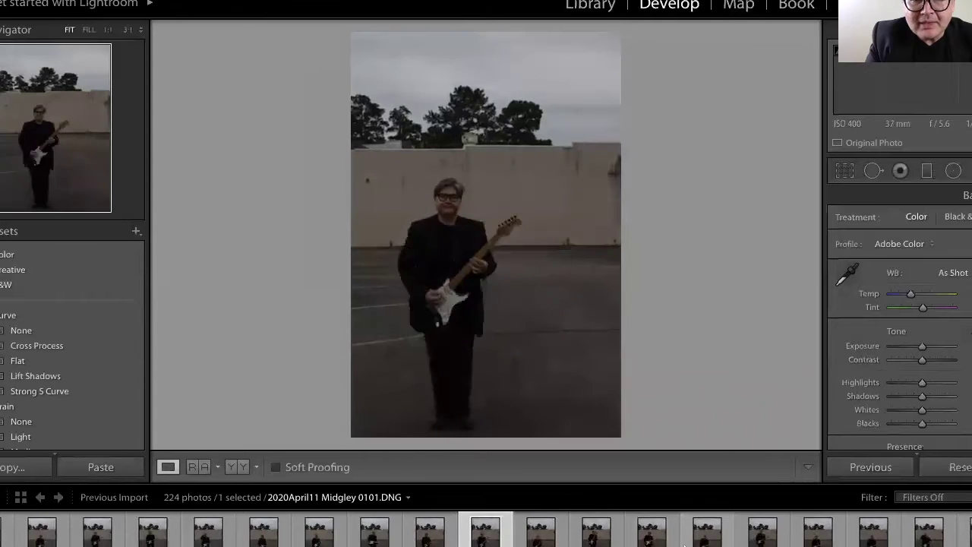
key("Right")
key("Right")
key("Right")
key("Right")
key("Right")
key("Right")
key("Right")
key("Right")
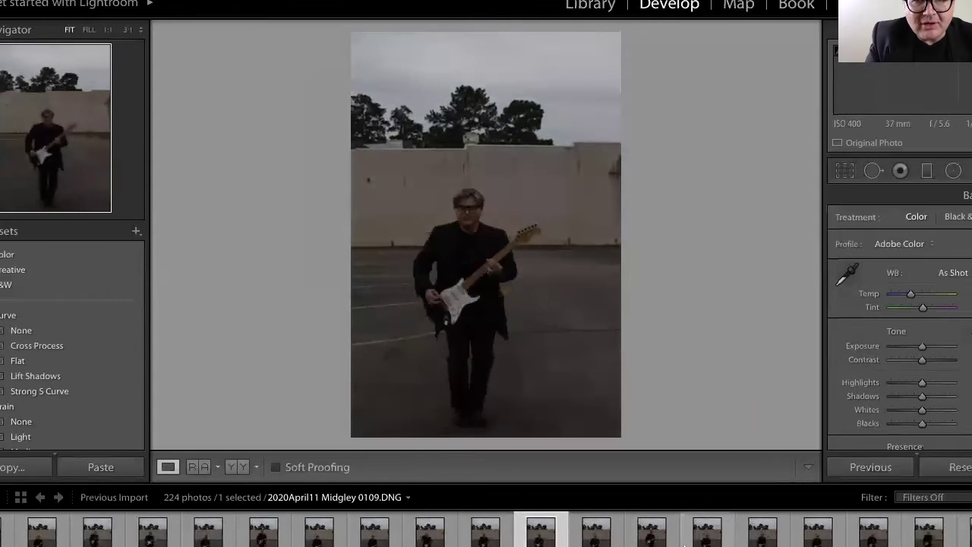
key("Right")
key("Right")
key("Right")
key("Right")
key("Right")
key("Right")
key("Right")
key("Right")
key("Right")
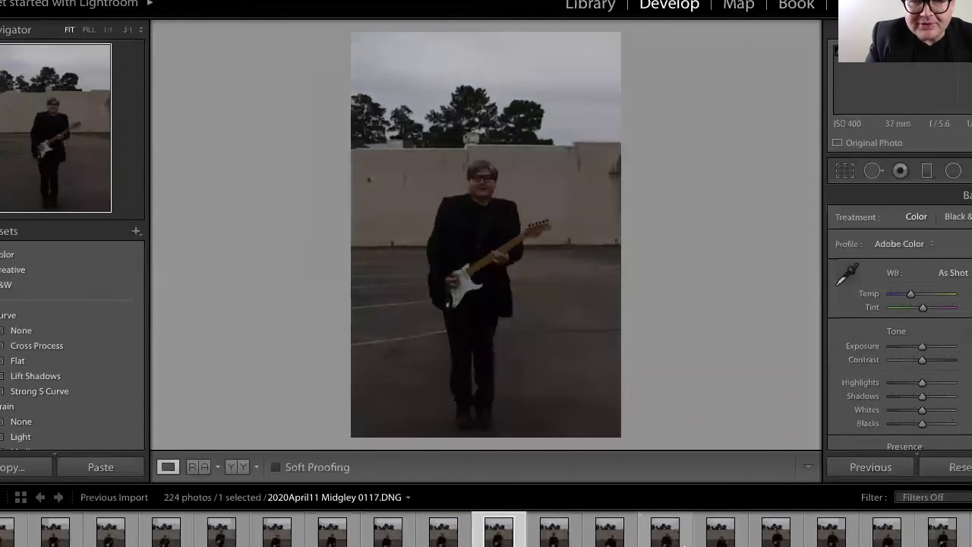
key("Right")
key("Right")
key("Right")
key("Right")
key("Right")
key("Right")
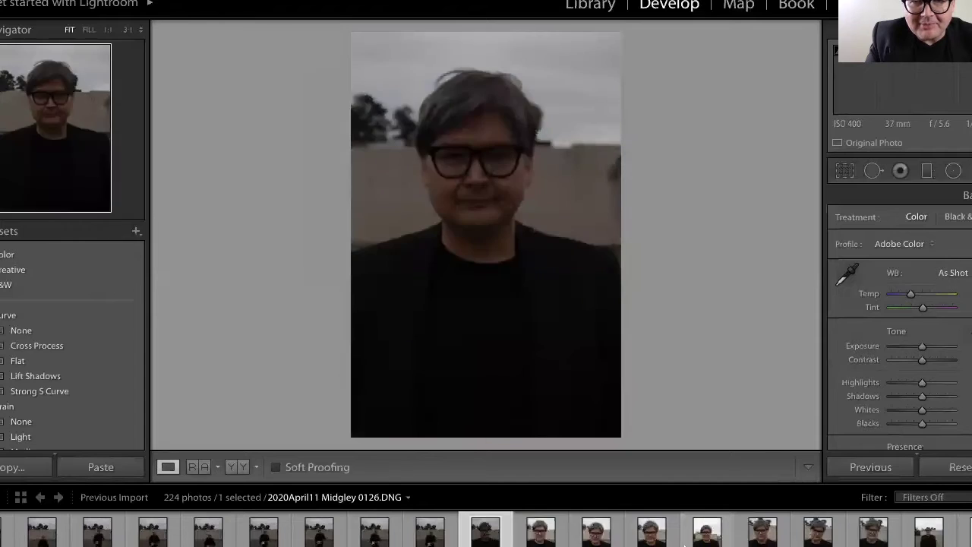
key("Right")
key("Right")
key("Right")
key("Right")
key("Right")
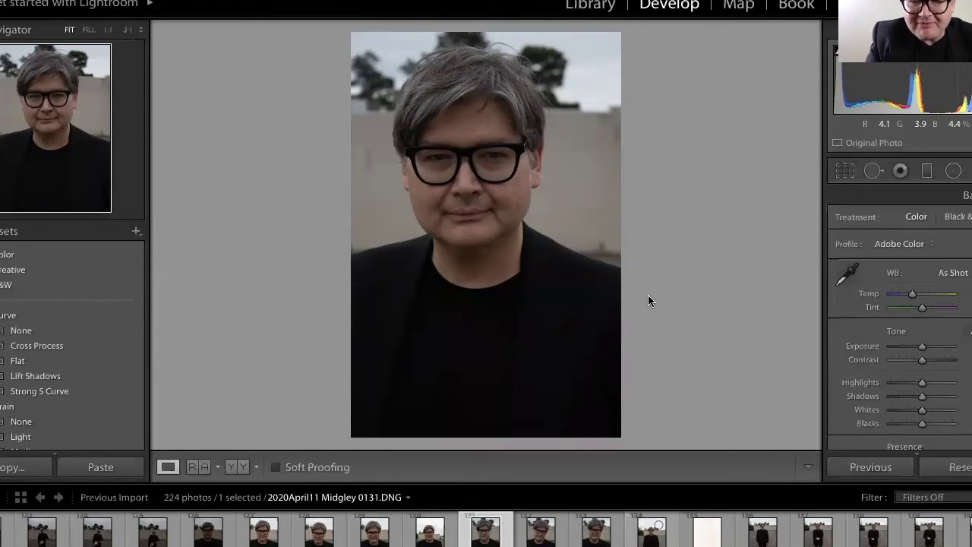
Try the Fix and fix v user presets on portrait 0131
scroll(92, 329, "down", 5)
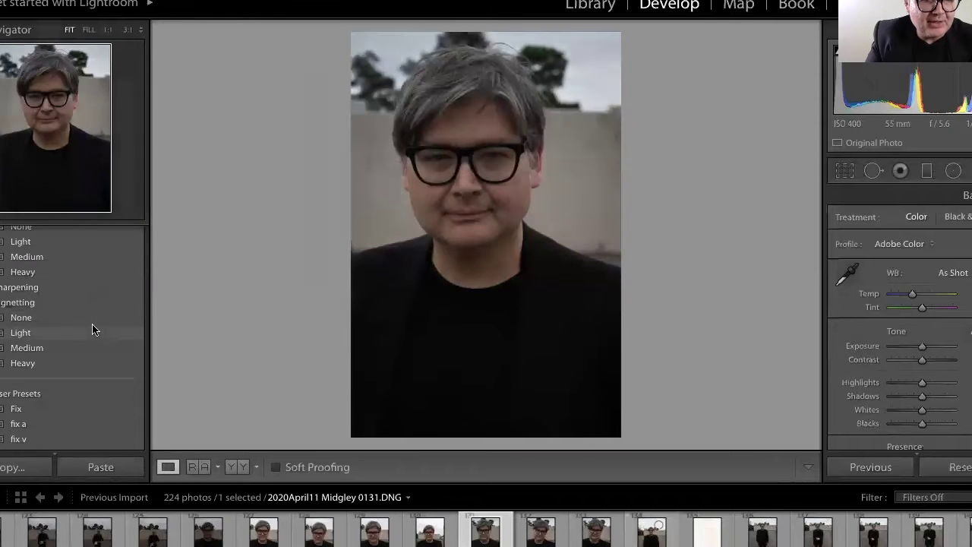
left_click(43, 408)
scroll(43, 410, "down", 1)
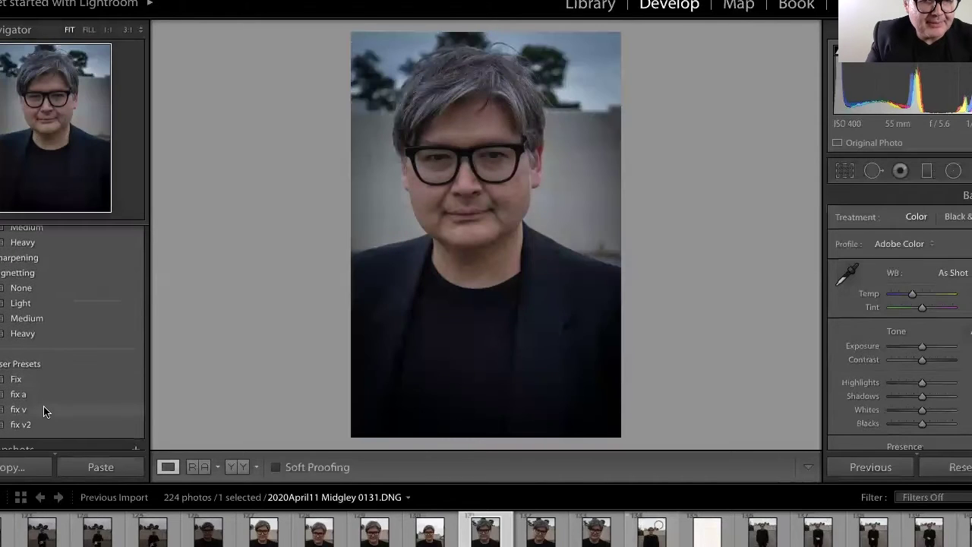
left_click(43, 411)
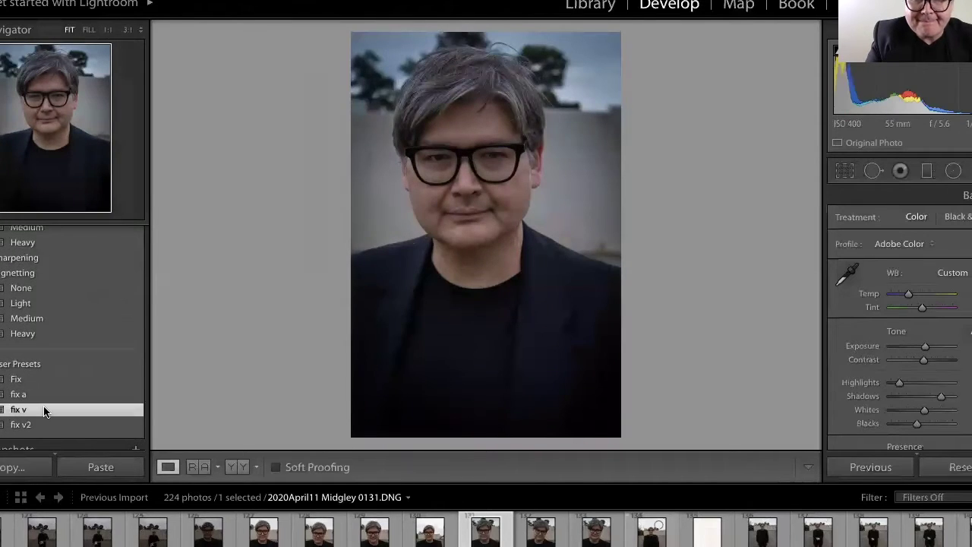
Enable Canon lens profile correction
scroll(908, 348, "down", 5)
scroll(909, 348, "down", 3)
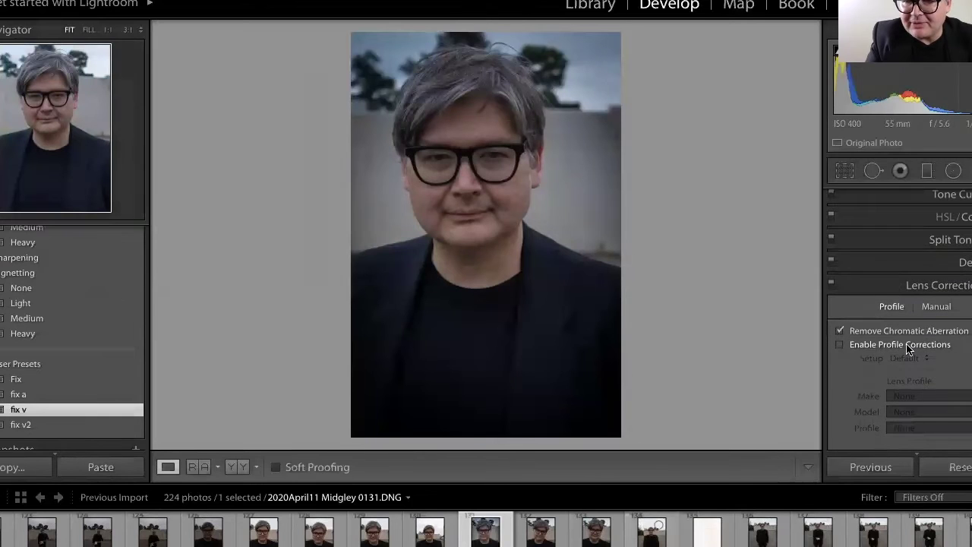
left_click(840, 344)
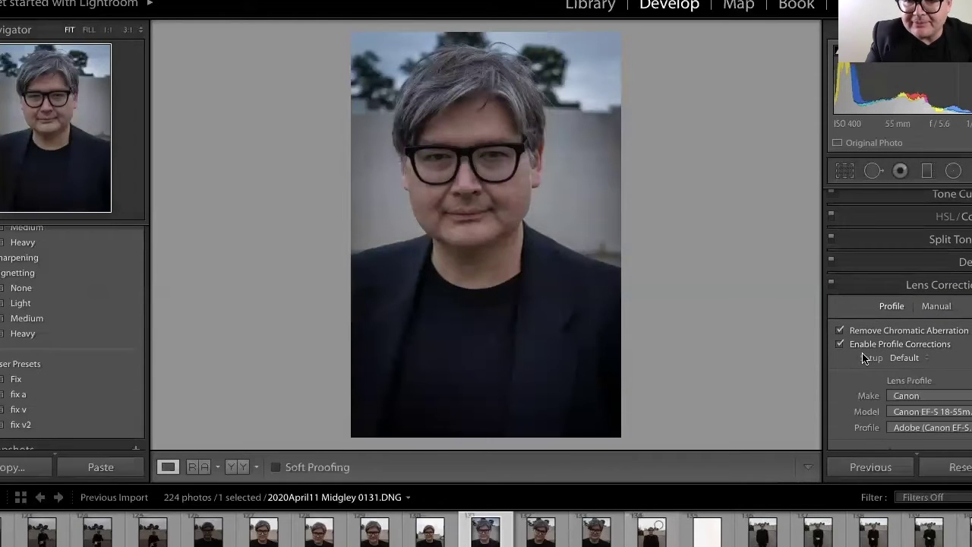
Apply the fix v2 preset, comparing it briefly against fix a
scroll(114, 387, "down", 1)
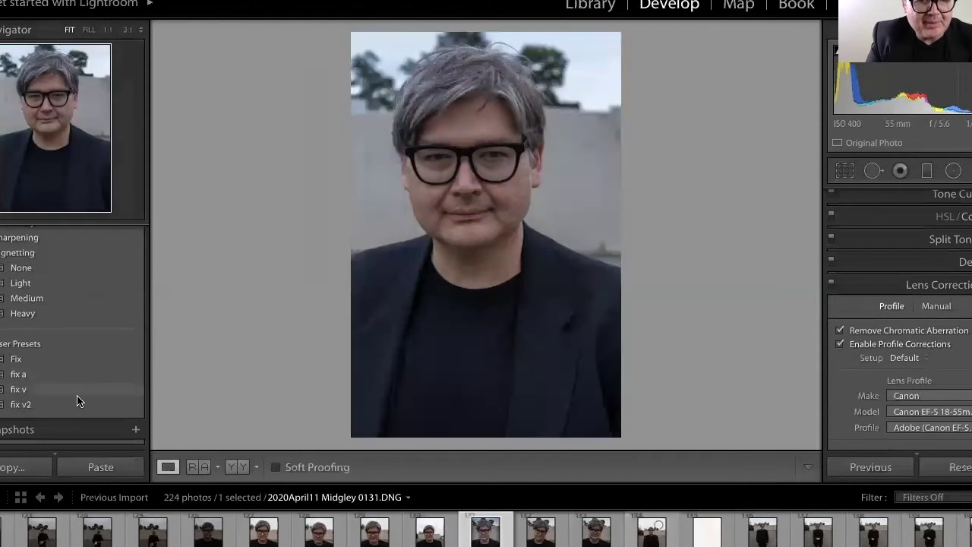
left_click(69, 405)
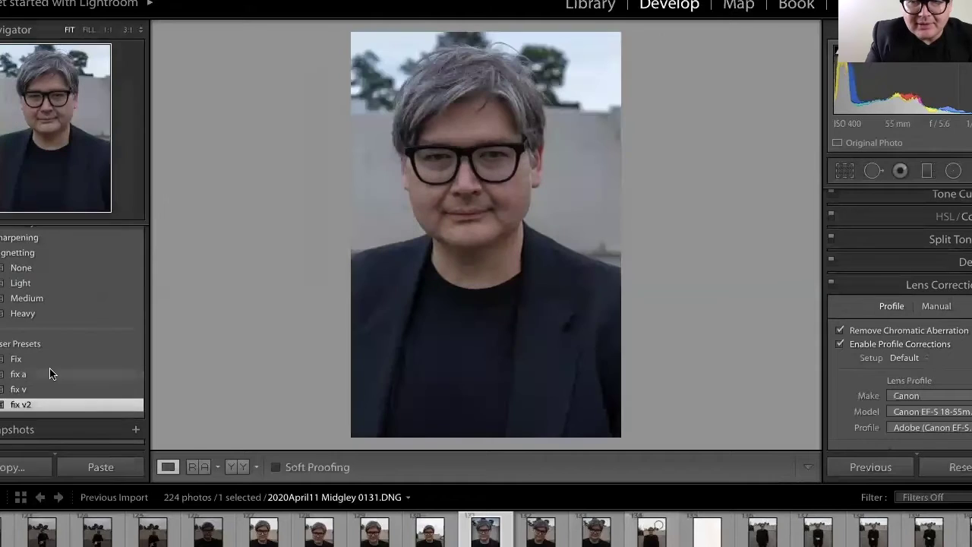
left_click(50, 372)
left_click(42, 406)
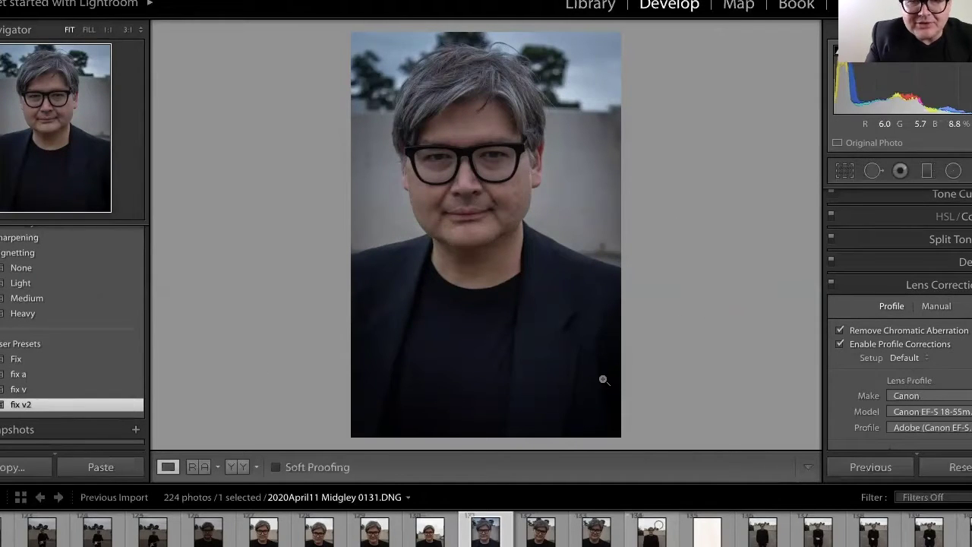
Toggle lens profile correction off and on to compare, leaving it enabled
left_click(841, 345)
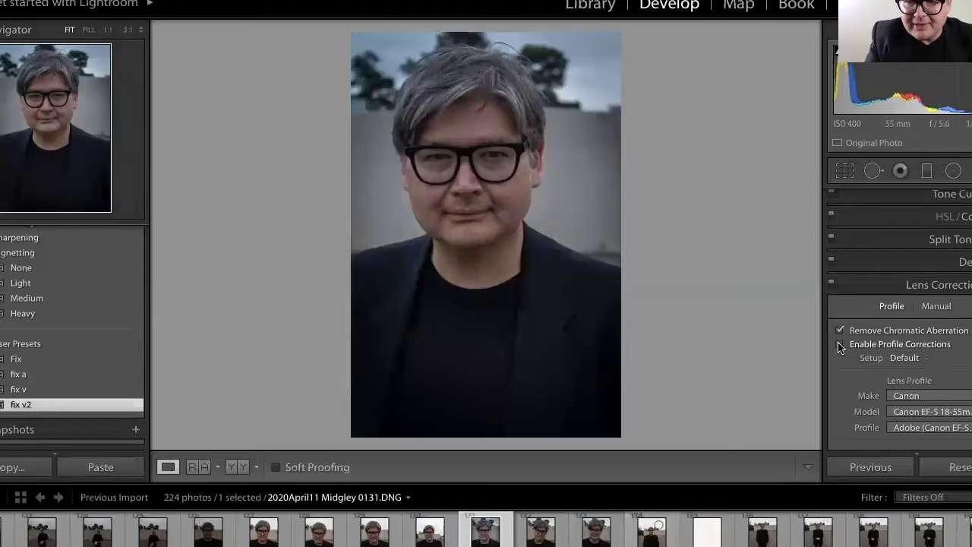
left_click(841, 345)
left_click(840, 345)
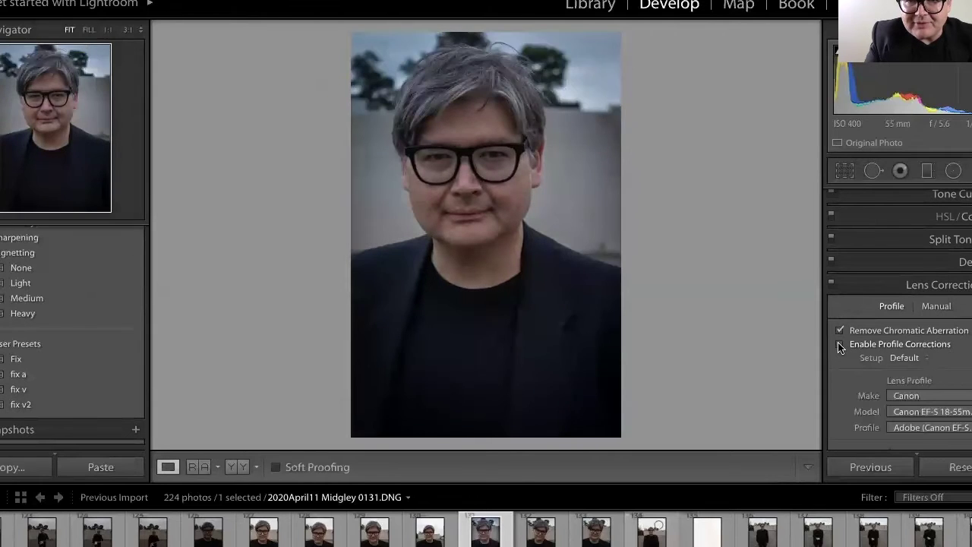
left_click(840, 346)
left_click(841, 345)
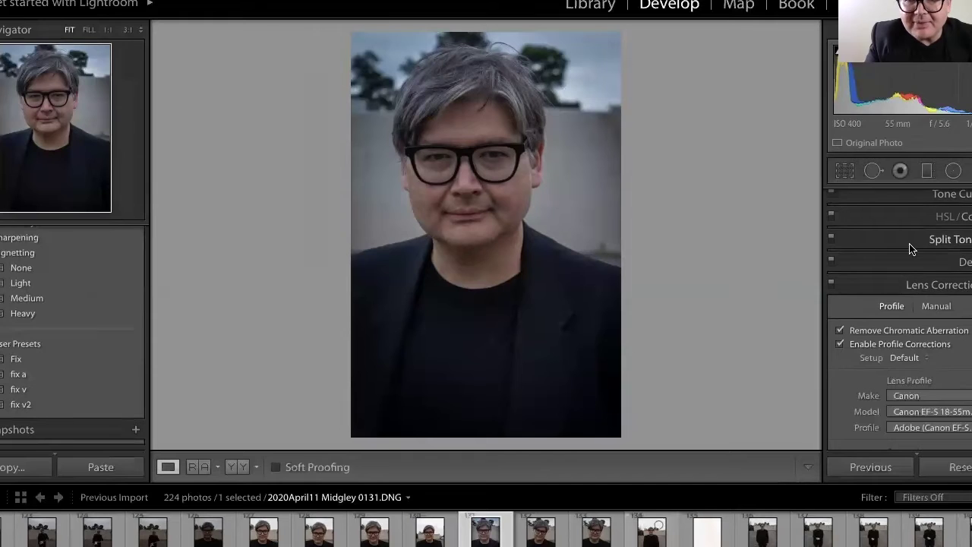
Apply Auto Tone to brighten the portrait
scroll(909, 247, "up", 5)
scroll(909, 253, "up", 2)
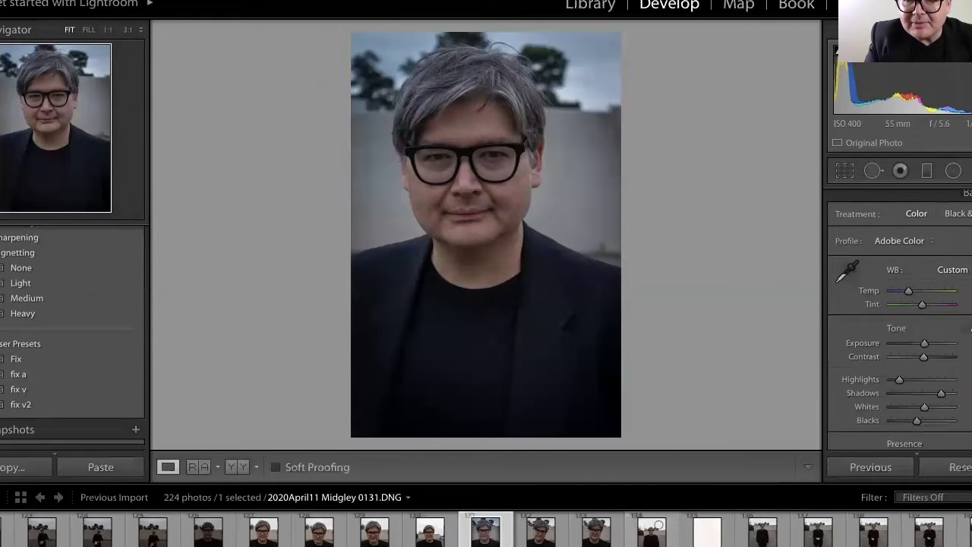
key("ctrl+u")
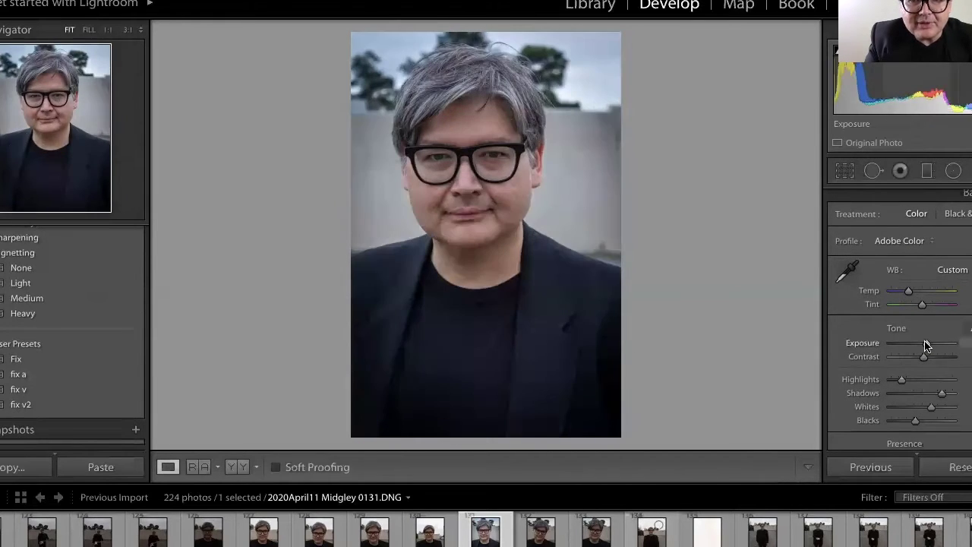
Export portrait 0131 with the previous export settings, then select photo 0132
right_click(481, 540)
mouse_move(536, 505)
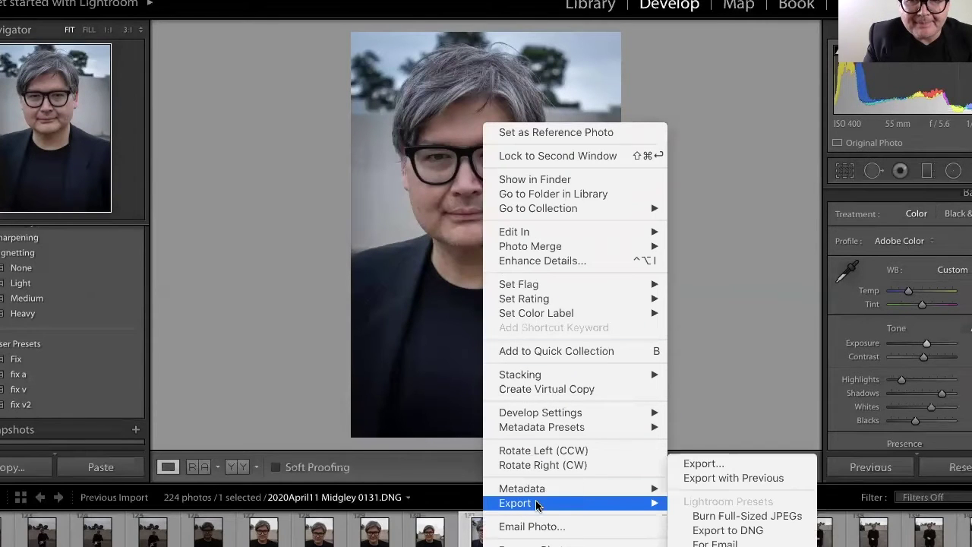
left_click(697, 478)
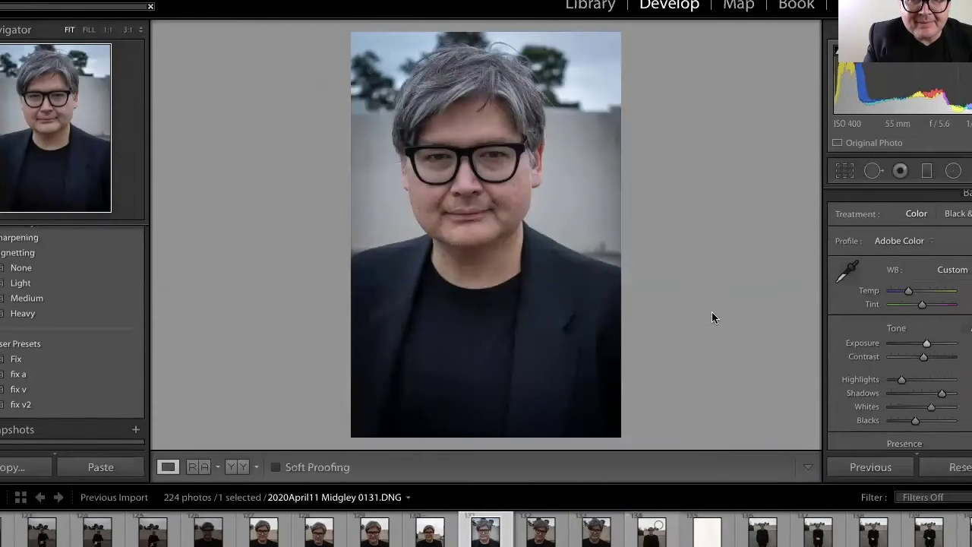
left_click(542, 535)
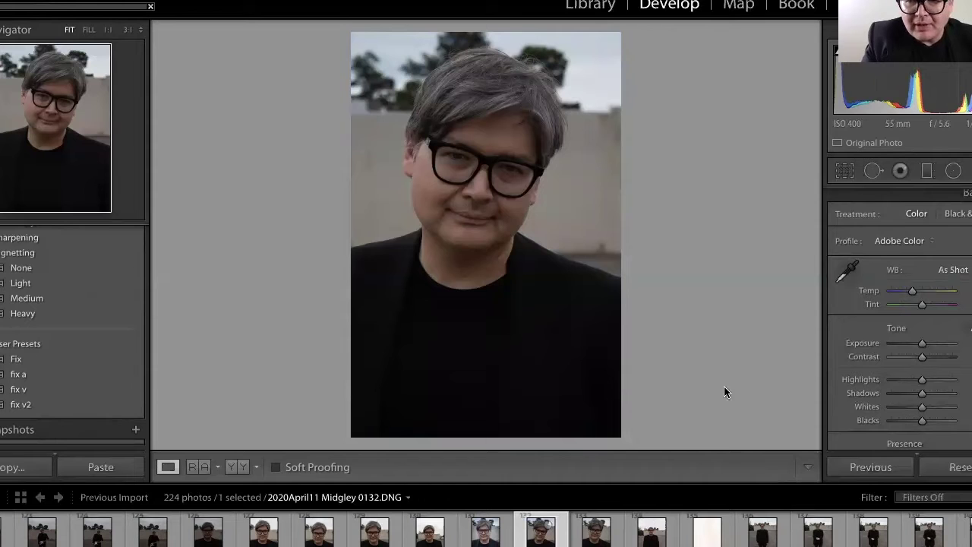
Apply the fix v2 preset to portrait 0132, then Auto Tone and slightly lower exposure
scroll(916, 371, "down", 10)
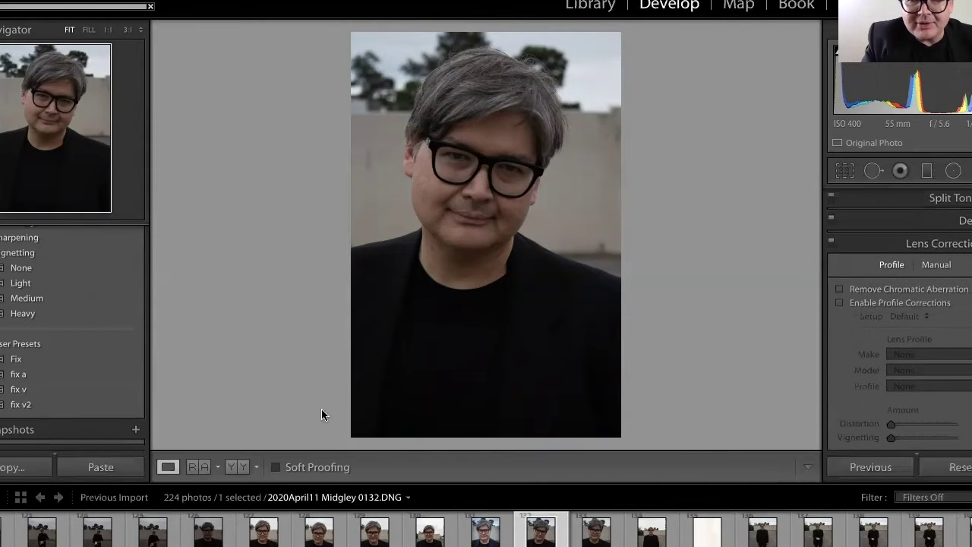
left_click(15, 404)
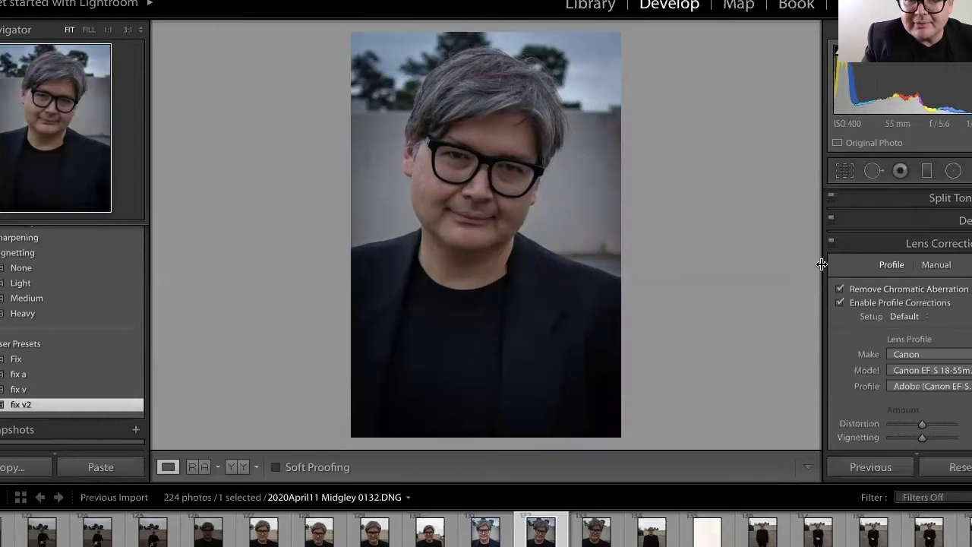
scroll(888, 278, "up", 1)
scroll(888, 279, "up", 10)
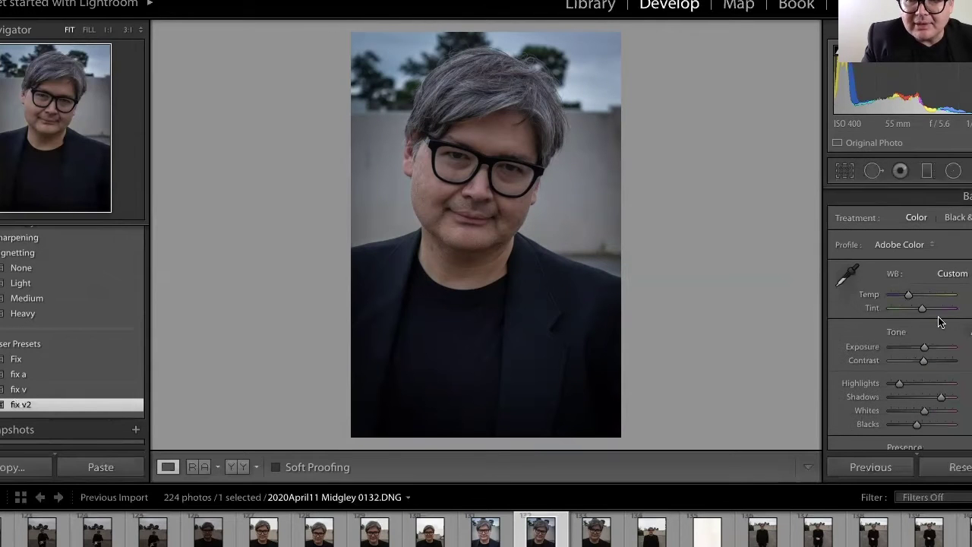
left_click(968, 331)
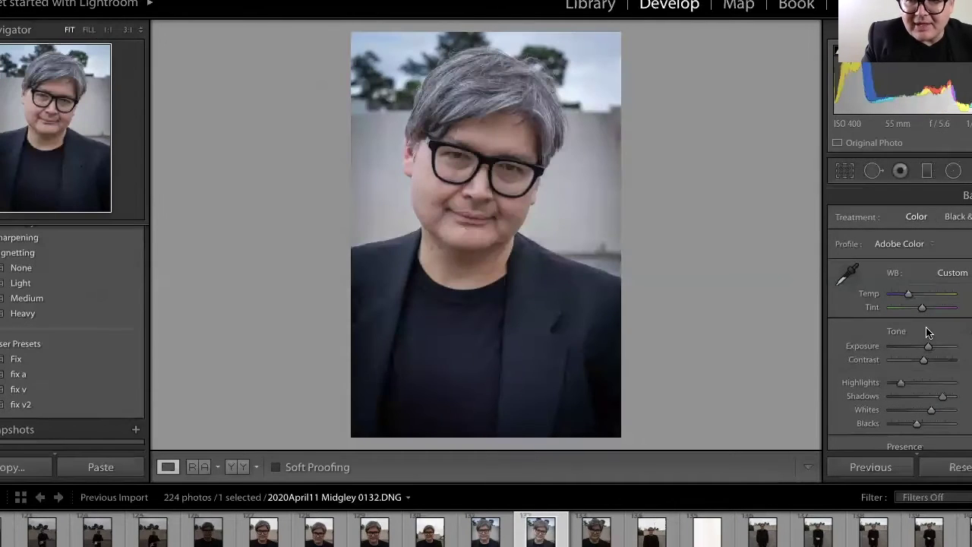
left_click_drag(924, 344, 921, 342)
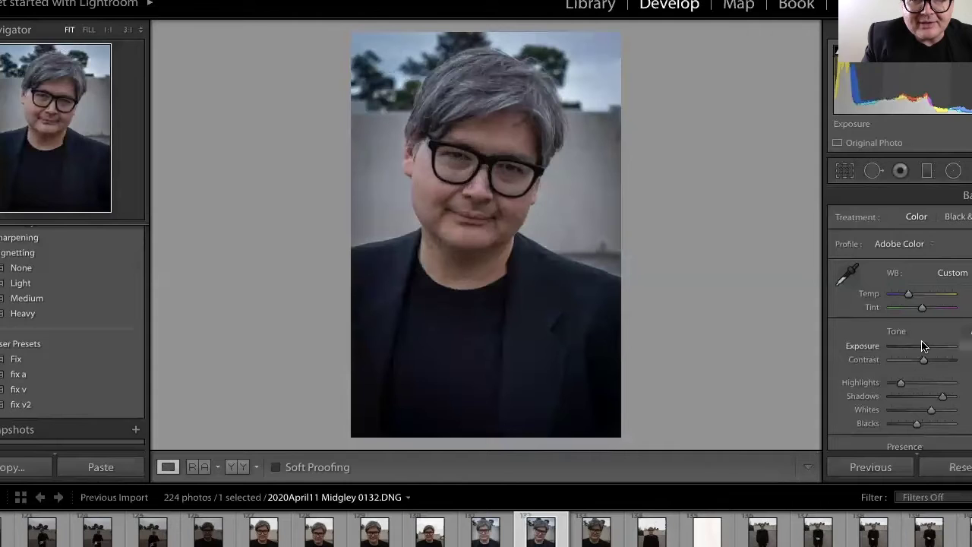
Export the portrait with the previous export settings
right_click(535, 536)
mouse_move(582, 503)
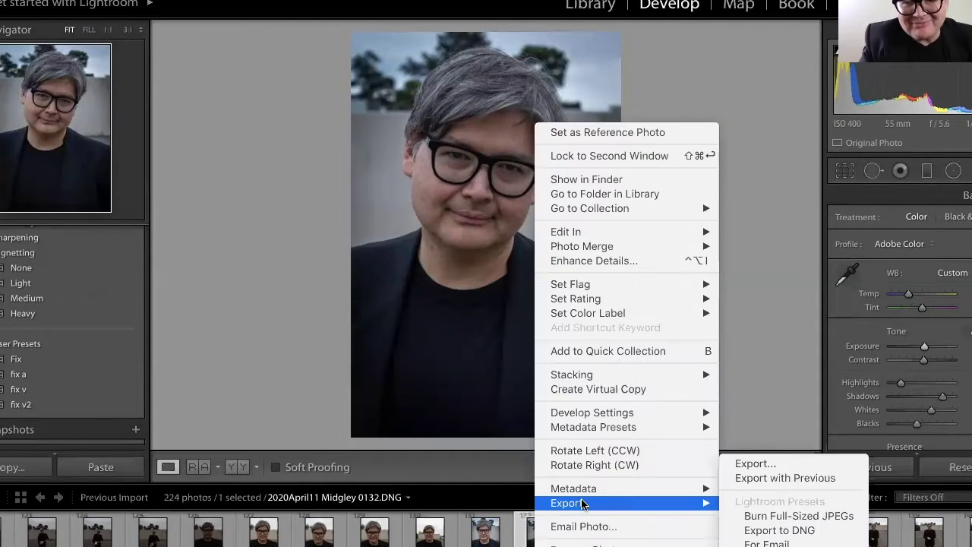
left_click(759, 478)
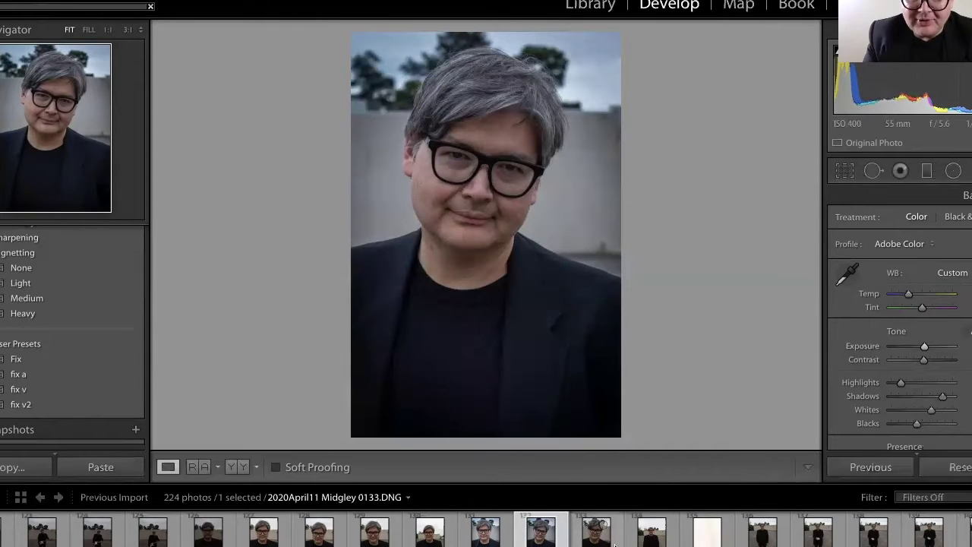
Browse full-body shots 0135, 0142 and 0137, then load photo 0136
left_click(644, 541)
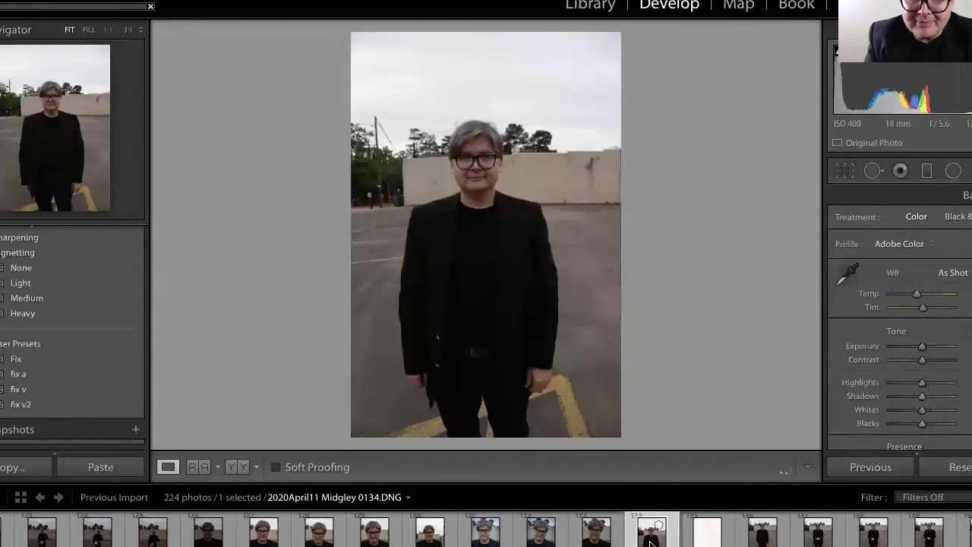
left_click(650, 542)
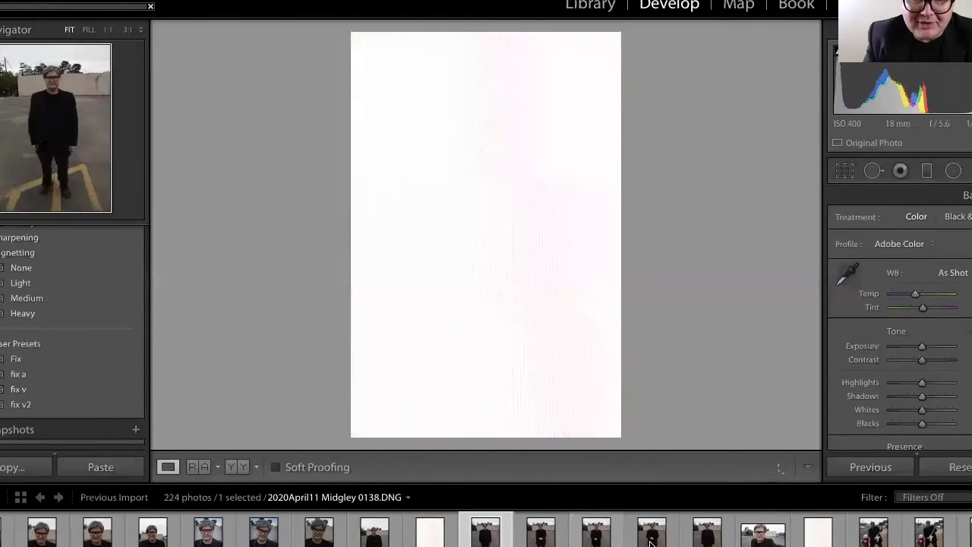
left_click(439, 534)
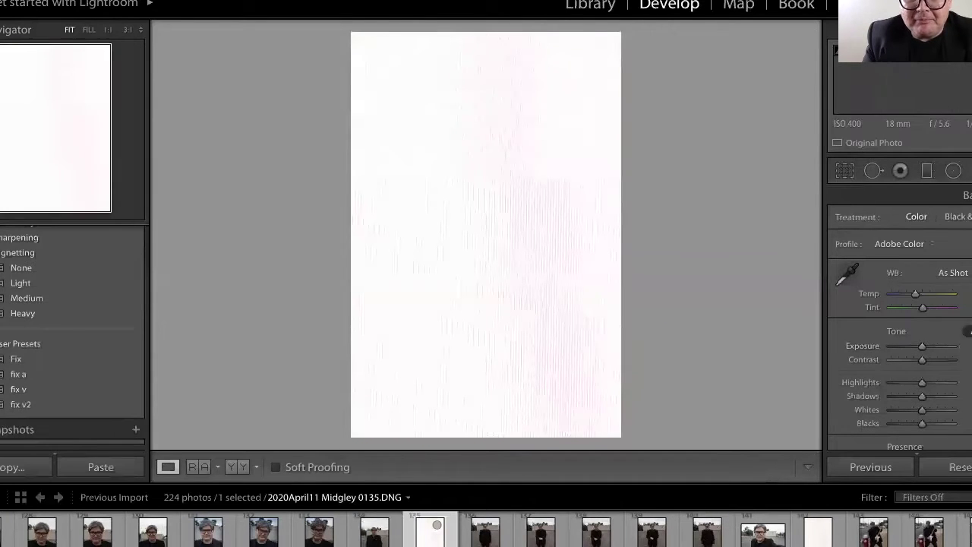
key("Right")
key("Right")
key("Right")
key("Right")
key("Right")
key("Right")
key("Right")
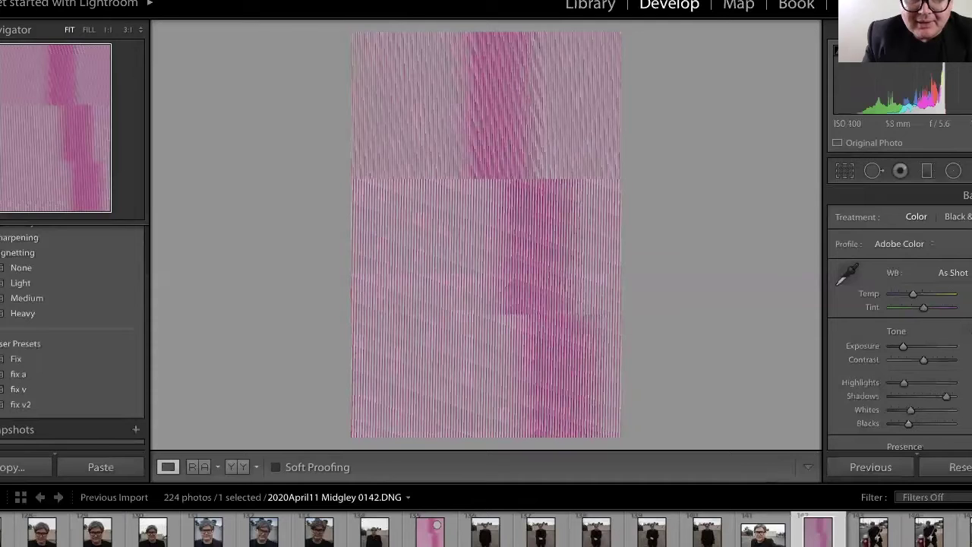
left_click(543, 528)
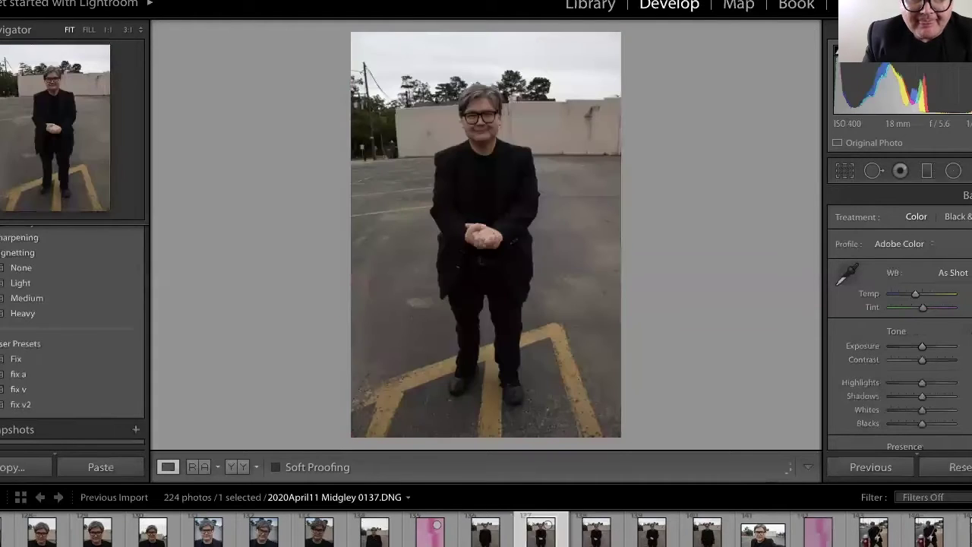
left_click(486, 543)
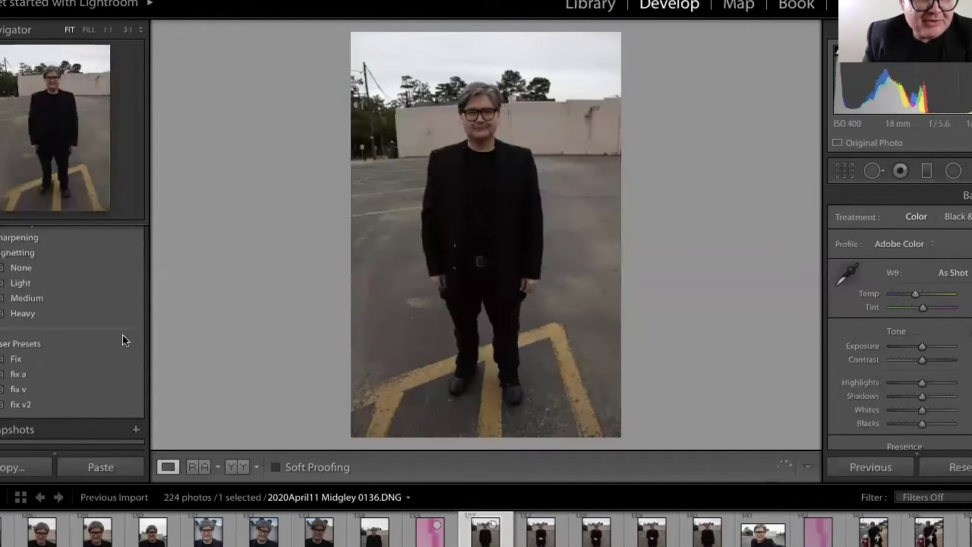
Apply the fix v2 preset to photo 0136
left_click(60, 405)
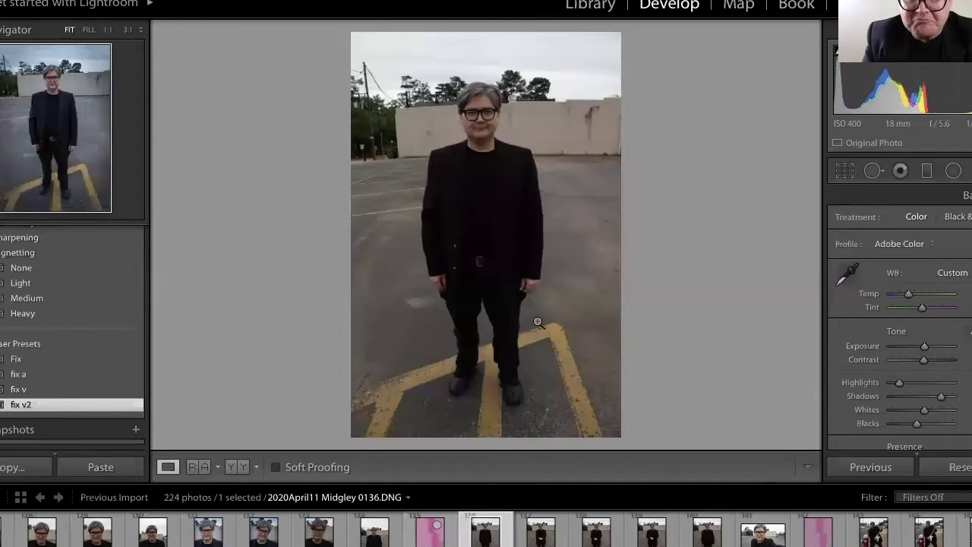
scroll(955, 371, "down", 3)
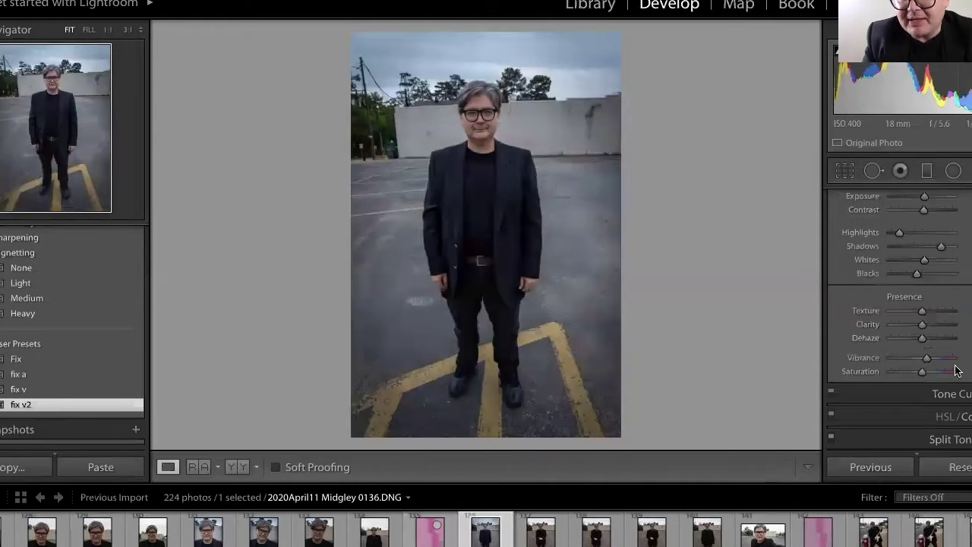
scroll(955, 370, "down", 5)
scroll(955, 371, "down", 2)
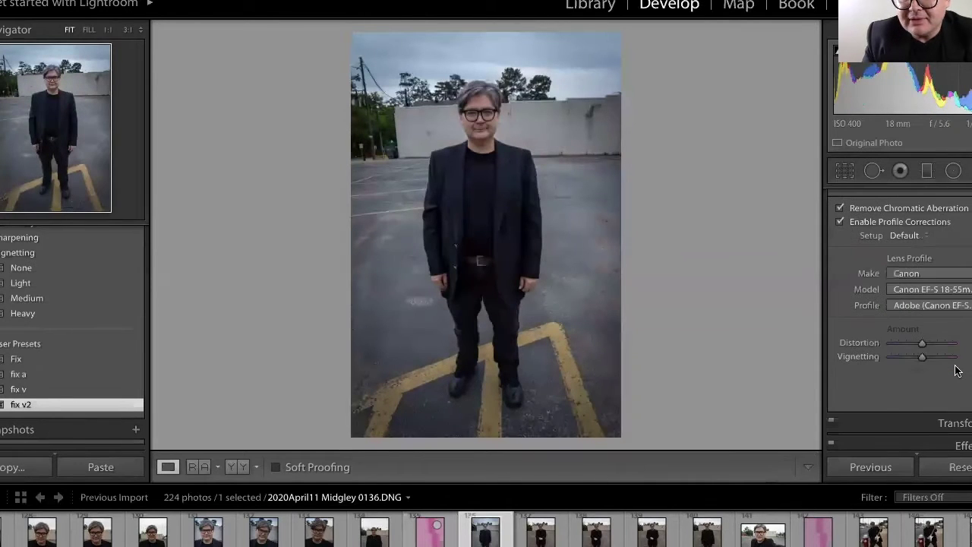
scroll(955, 371, "up", 4)
scroll(955, 370, "up", 1)
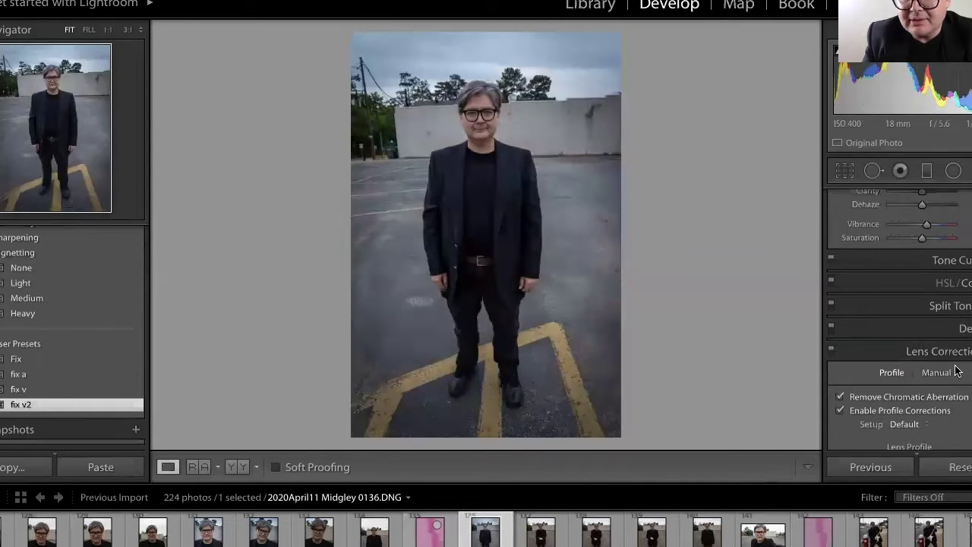
scroll(955, 370, "down", 1)
scroll(955, 370, "down", 1)
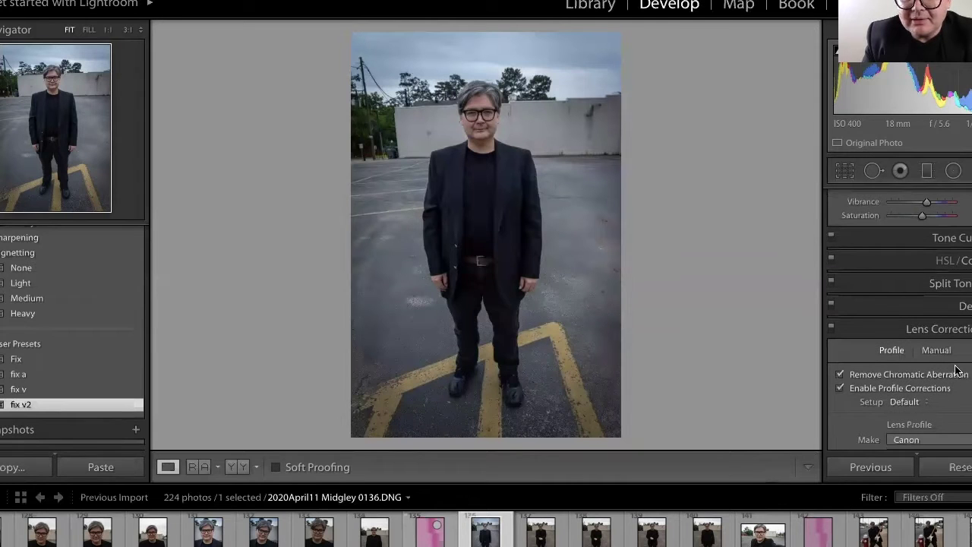
scroll(955, 371, "up", 3)
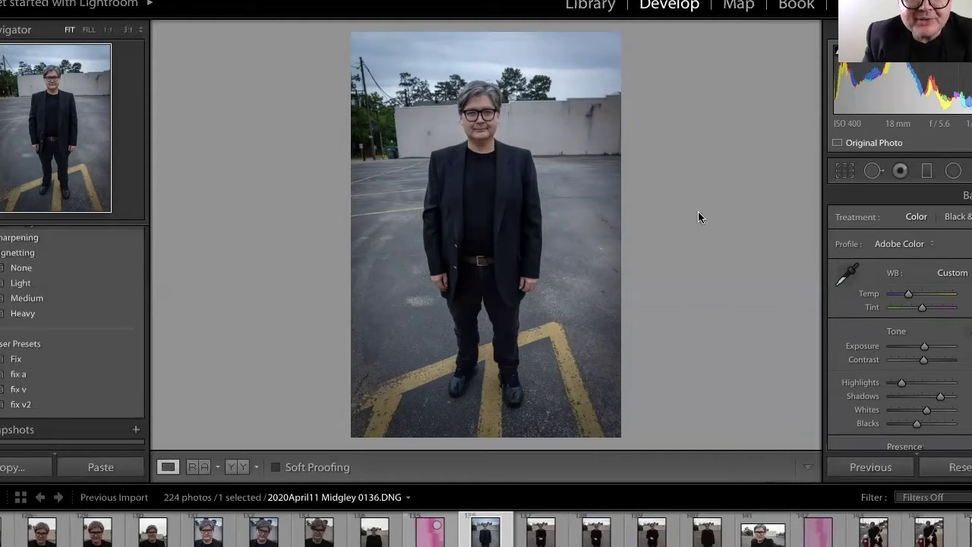
Check the face detail at 1:1 zoom, panning up over the face
left_click(481, 123)
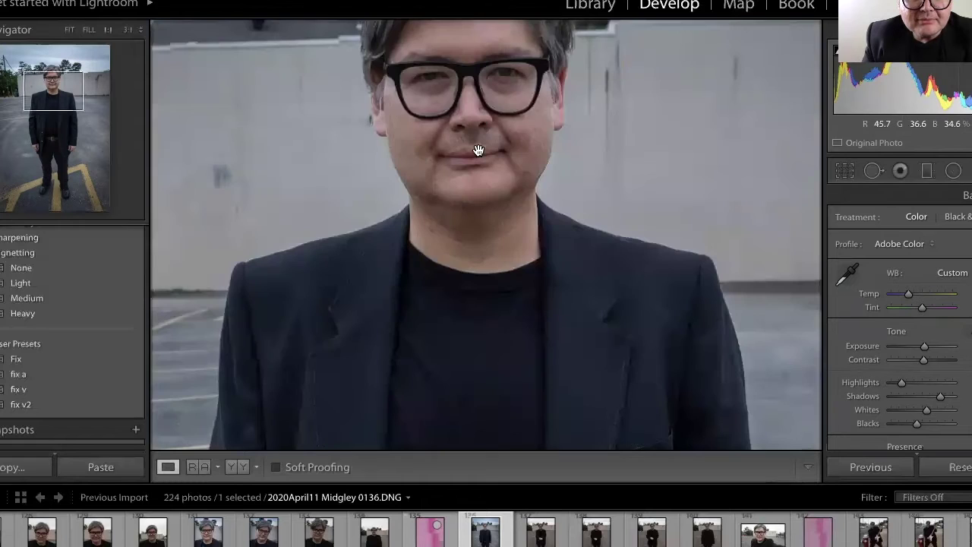
left_click(481, 310)
left_click_drag(481, 340, 487, 214)
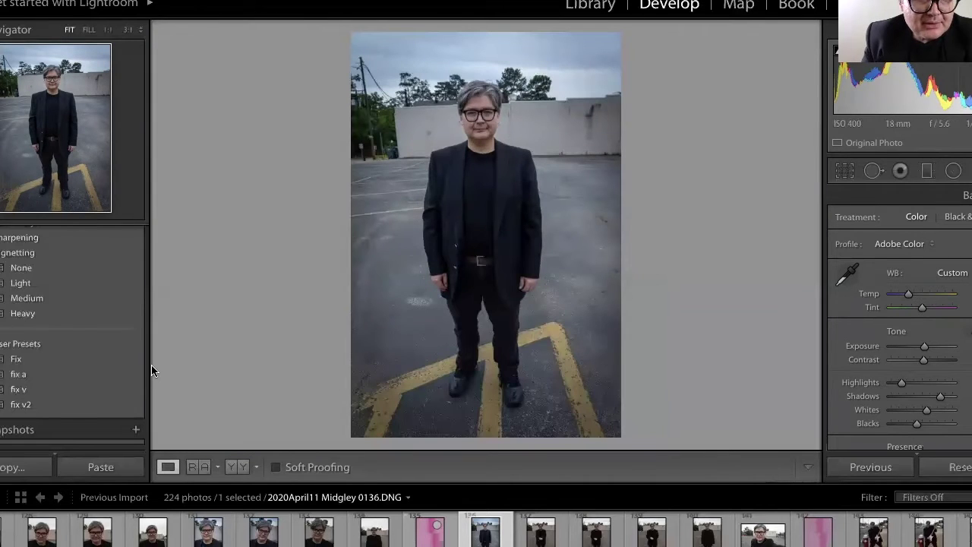
Export photo 0136 with the previous export settings
right_click(490, 541)
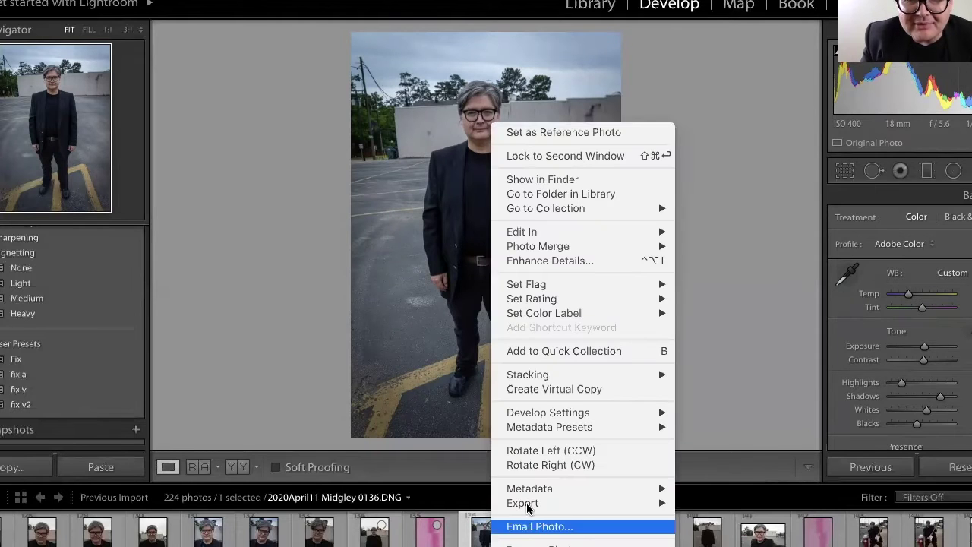
mouse_move(668, 502)
left_click(703, 477)
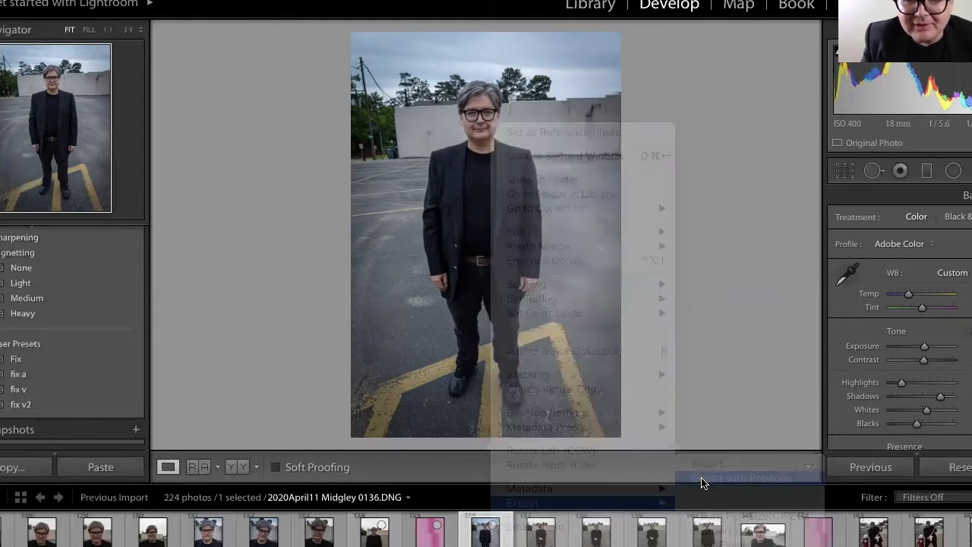
Advance from 0137 to photo 0140 and apply the fix v preset
left_click(535, 539)
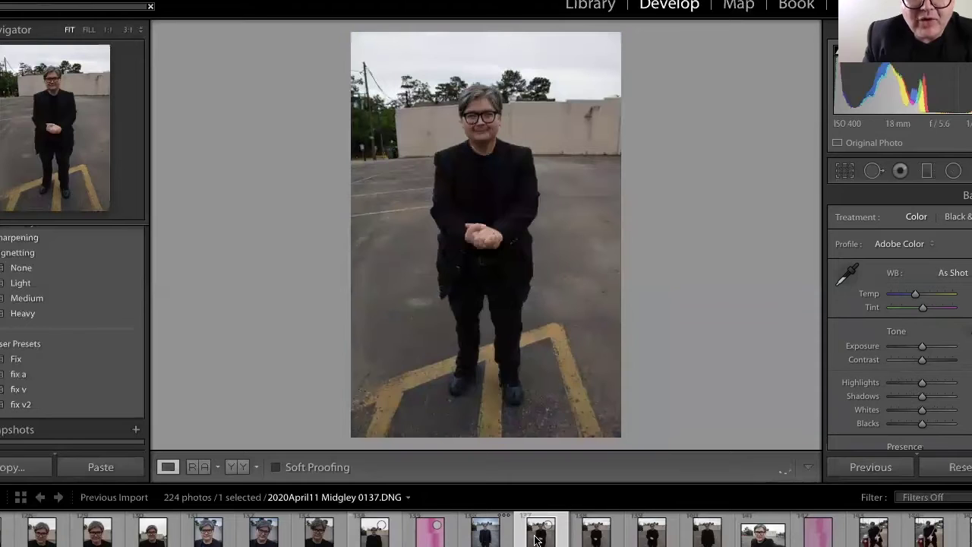
key("Right")
key("Right")
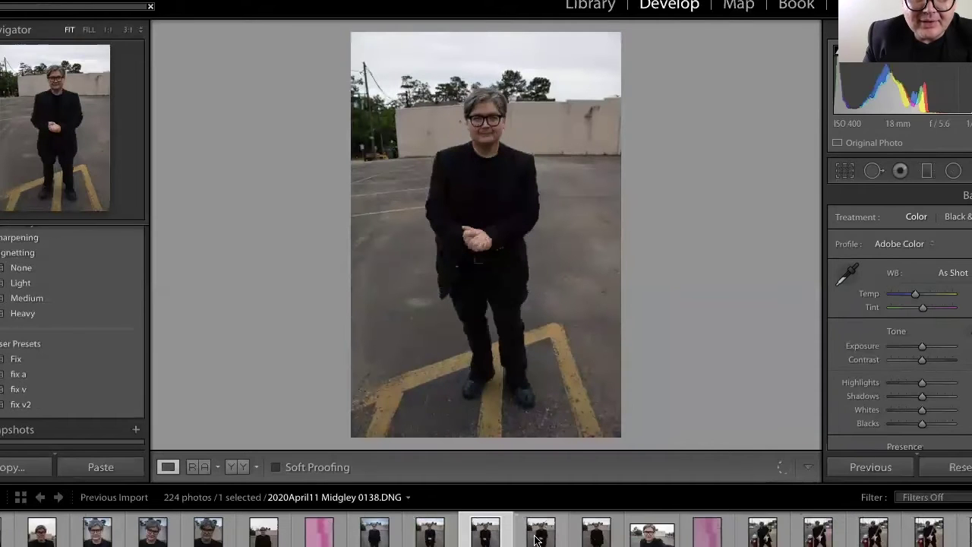
key("Right")
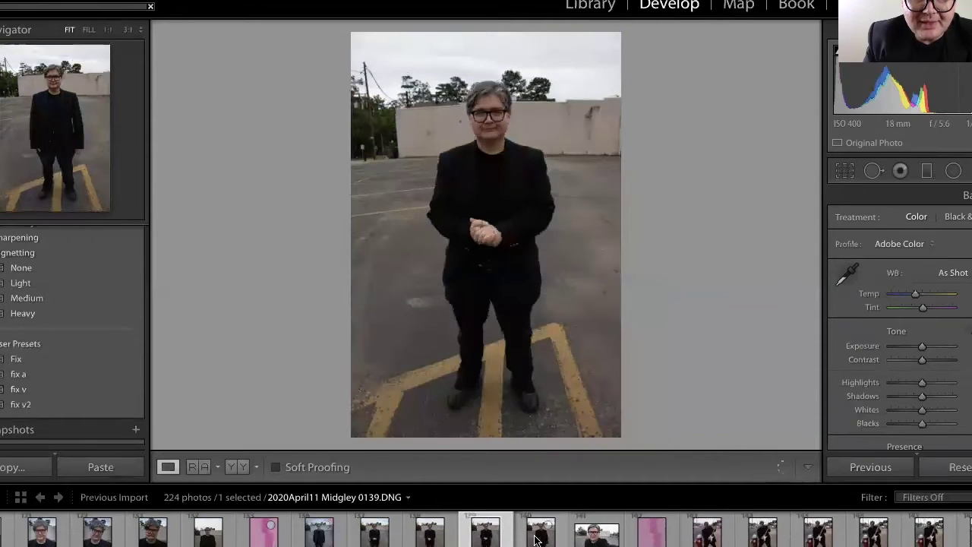
key("Right")
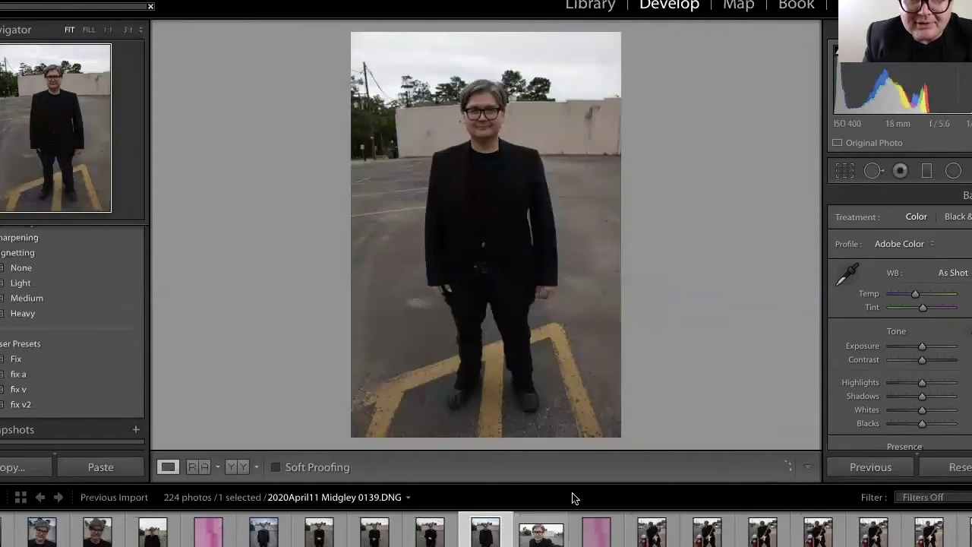
left_click(68, 394)
left_click(67, 394)
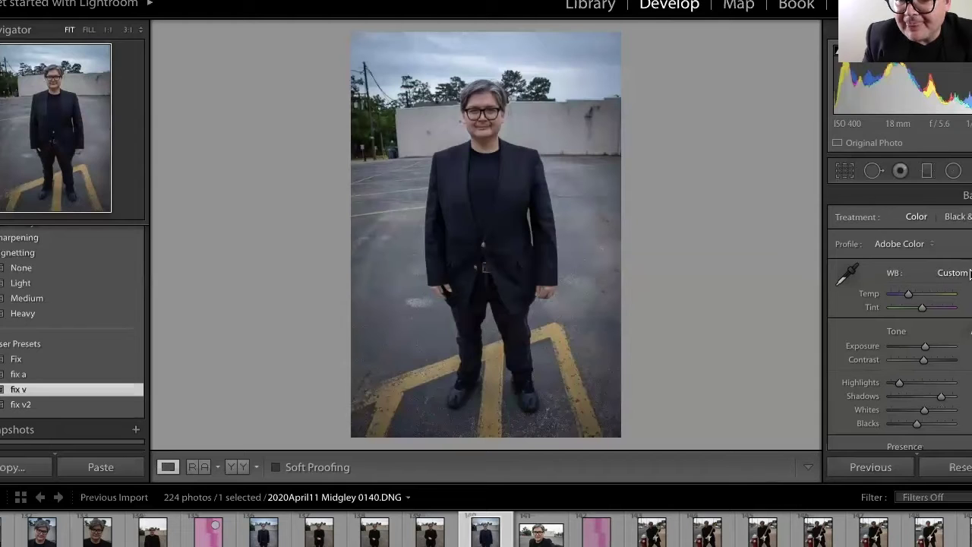
Change photo 0140's white balance to As Shot and check the face at 1:1
left_click(969, 274)
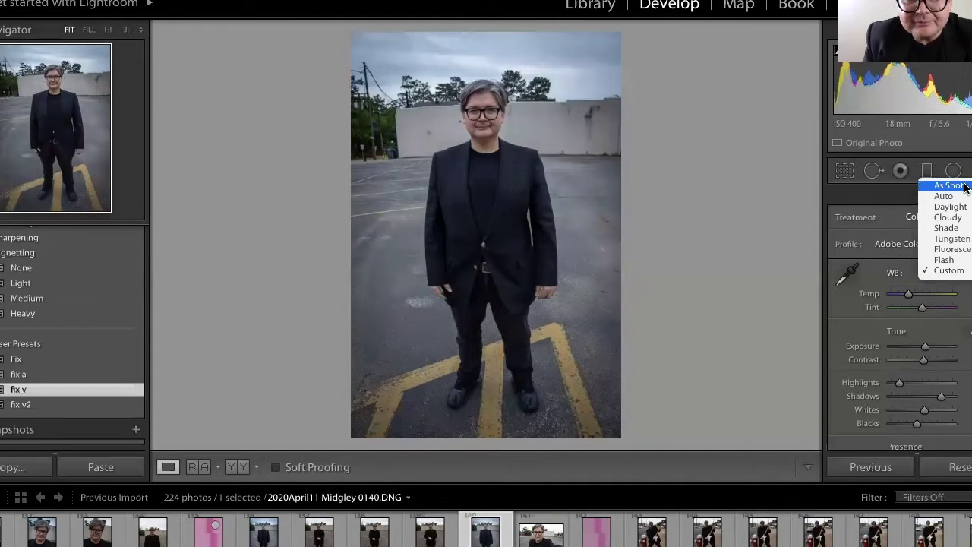
left_click(949, 185)
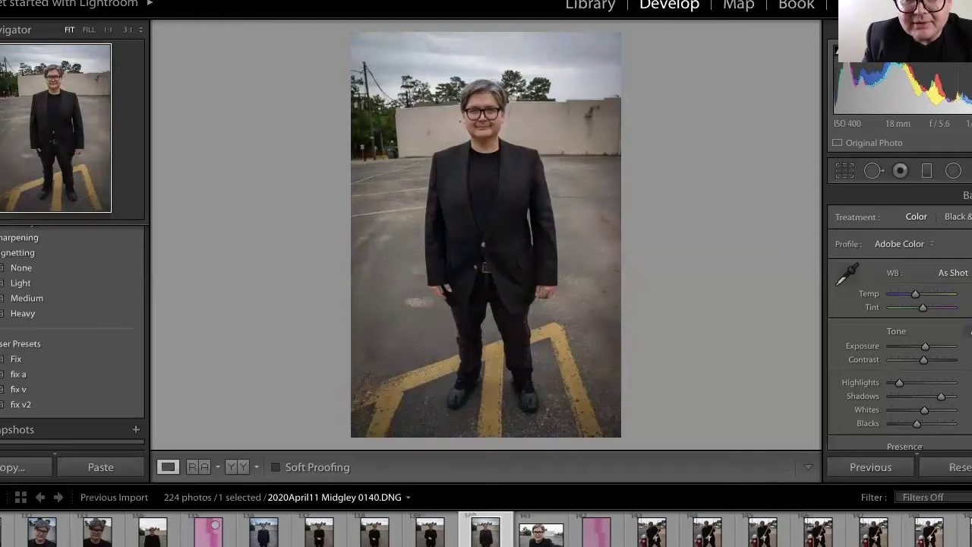
left_click(489, 95)
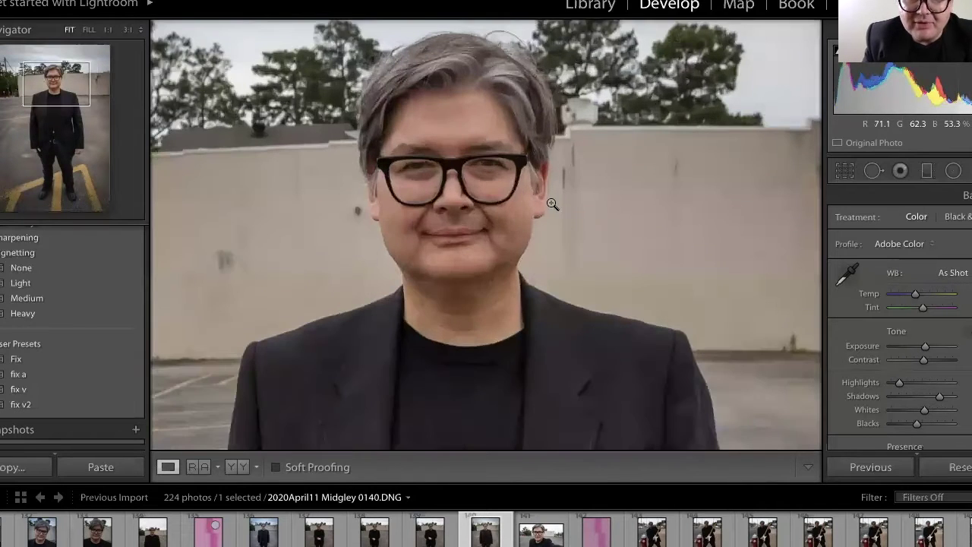
left_click(638, 414)
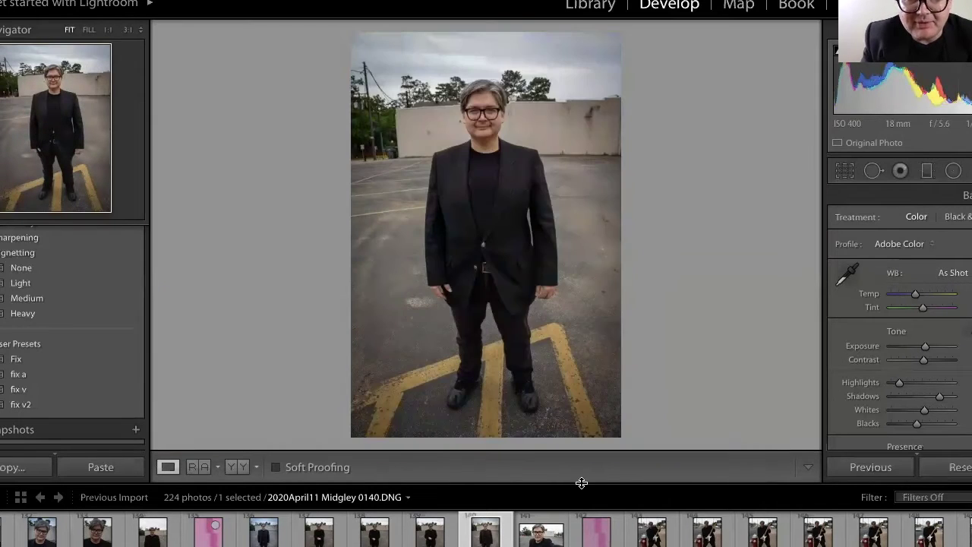
Export photo 0140 with the previous settings, then open photos 0141 and 0142
right_click(490, 542)
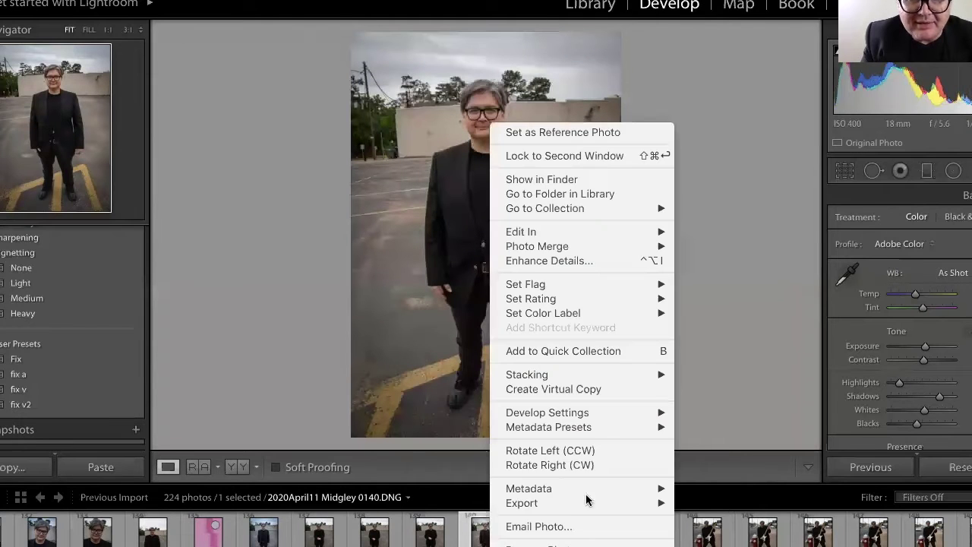
mouse_move(645, 502)
left_click(714, 477)
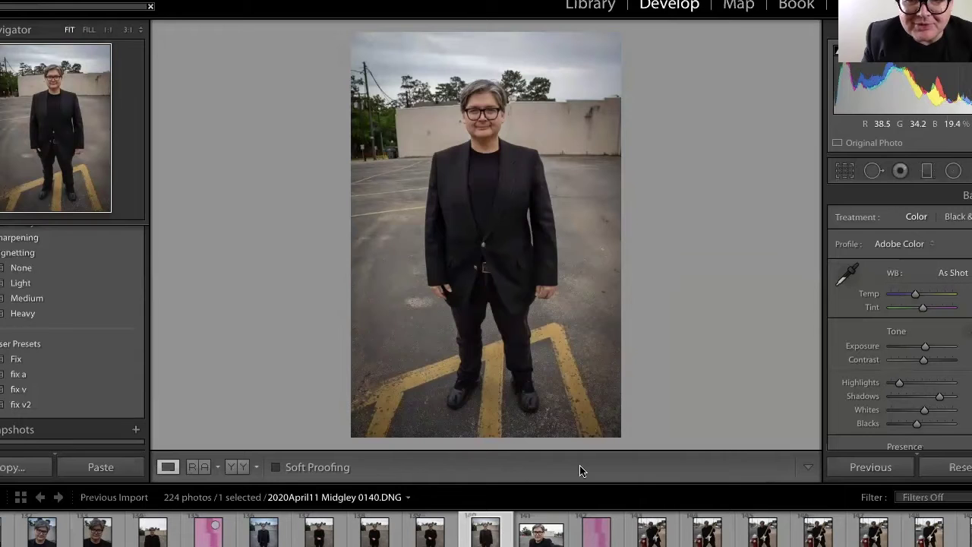
left_click(540, 536)
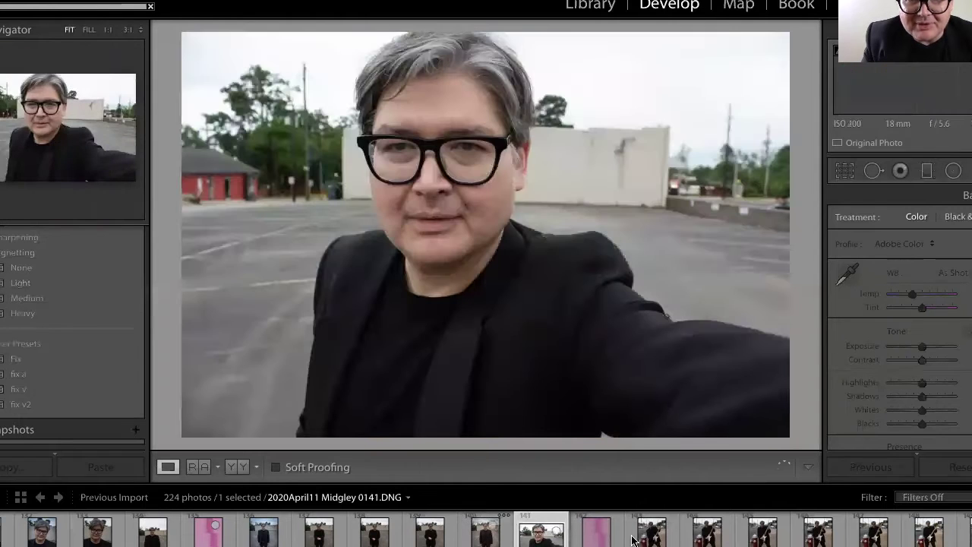
left_click(612, 538)
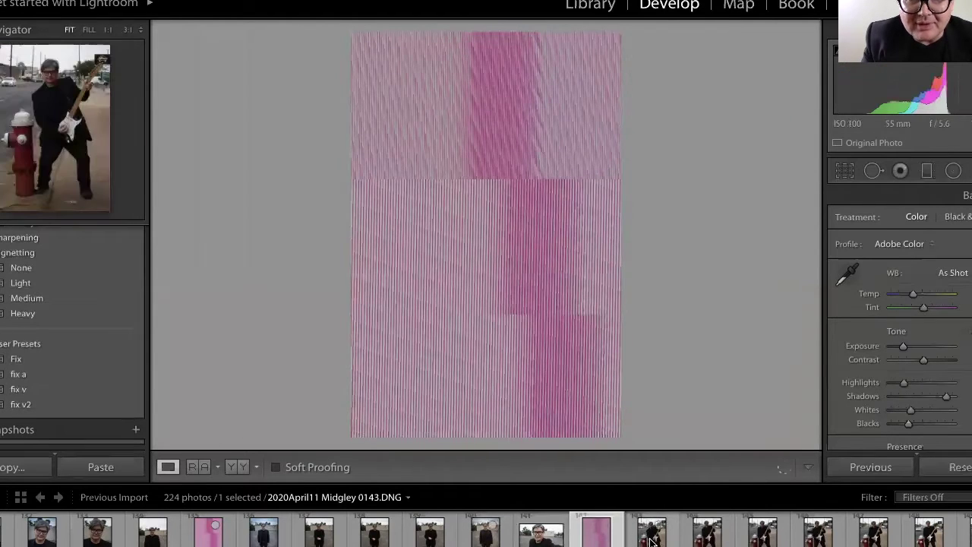
Check photo 0143's focus at 1:1 on the face, hydrant top and chest, then fit it again
left_click(651, 537)
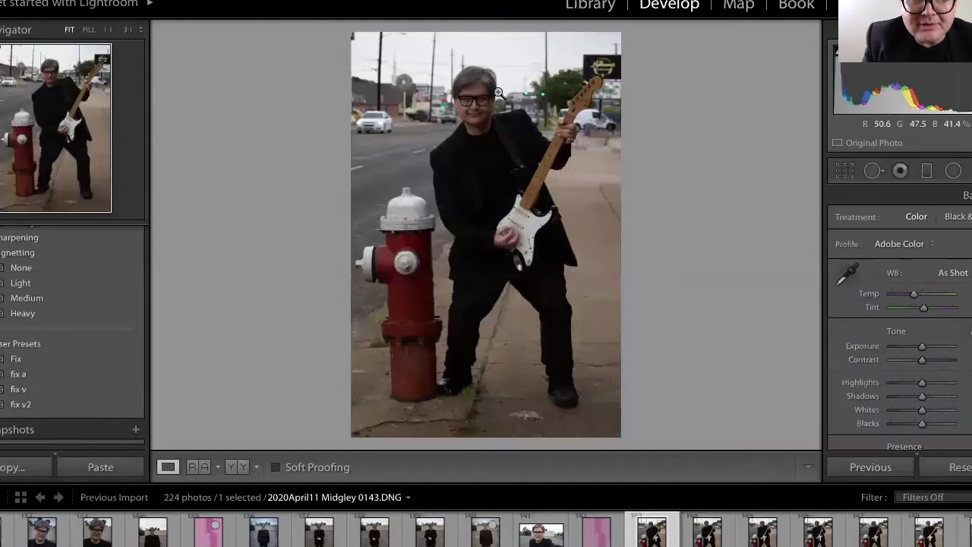
left_click(477, 107)
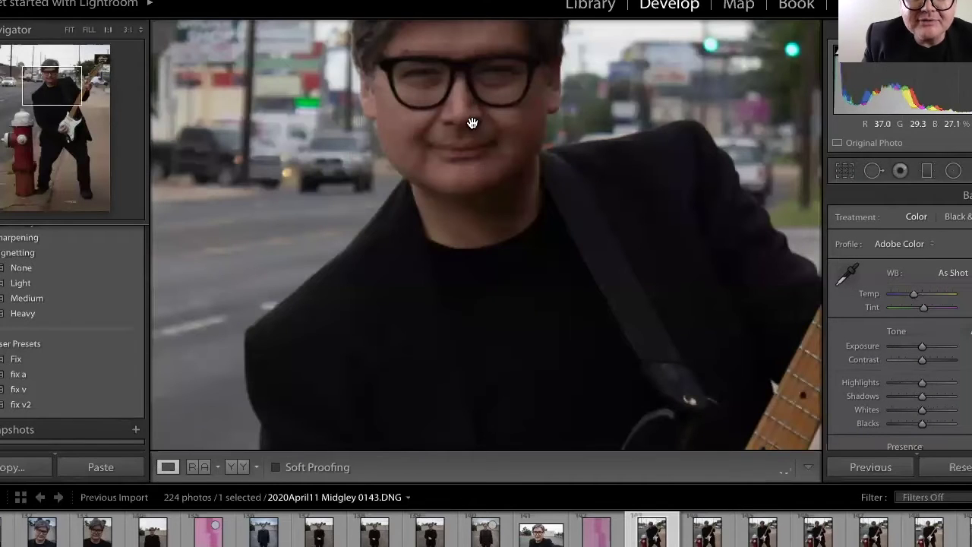
left_click(425, 241)
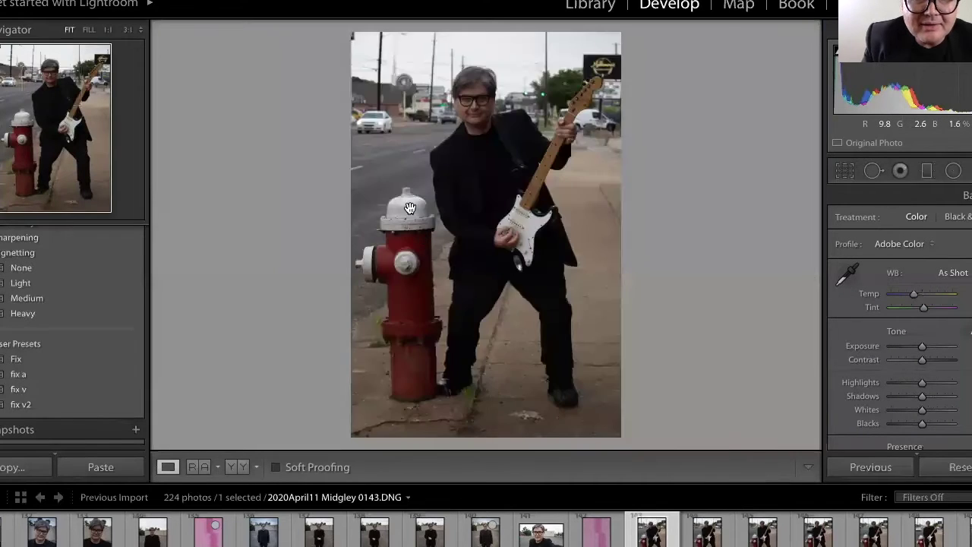
left_click(410, 209)
left_click(494, 118)
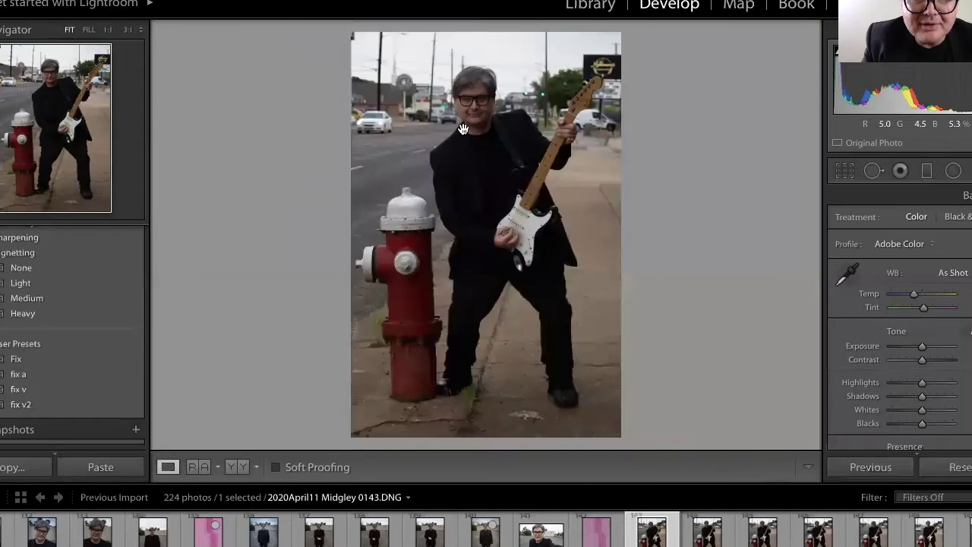
left_click(460, 127)
left_click(506, 184)
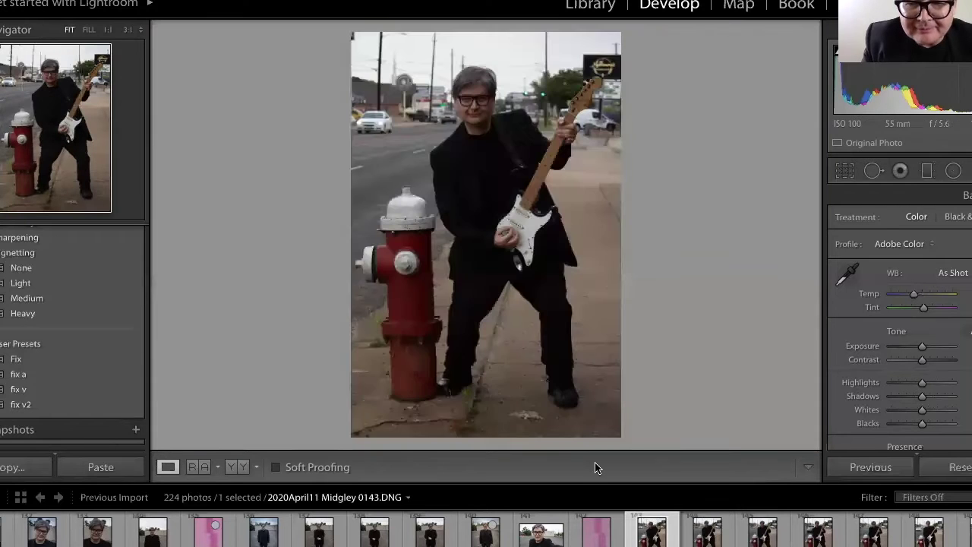
Inspect photo 0144 up close on the face and guitar, then return to full view
left_click(710, 542)
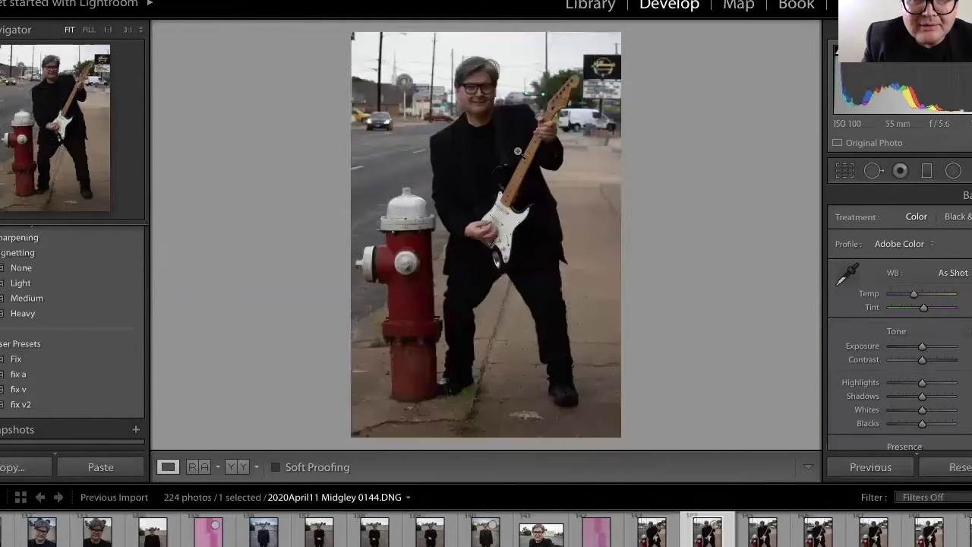
left_click(517, 152)
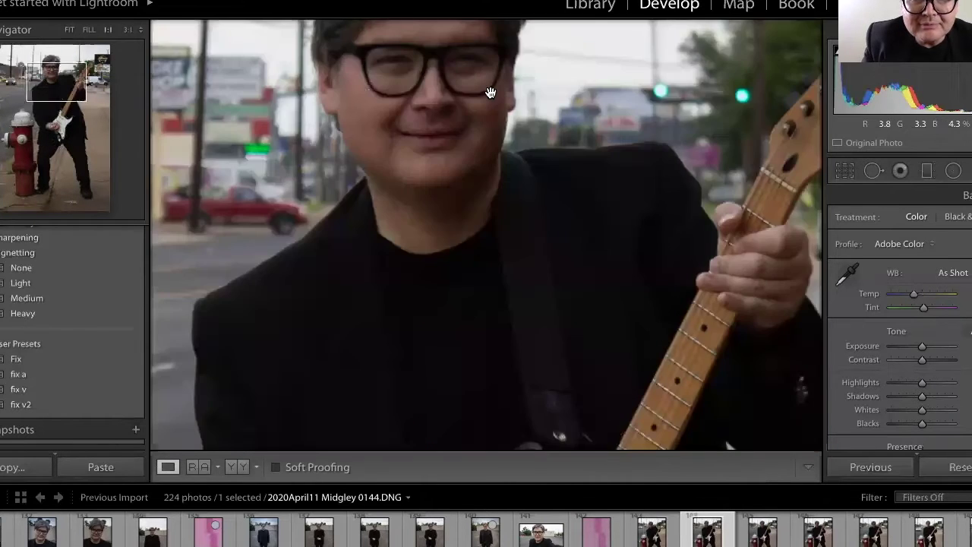
left_click(440, 136)
left_click(720, 215)
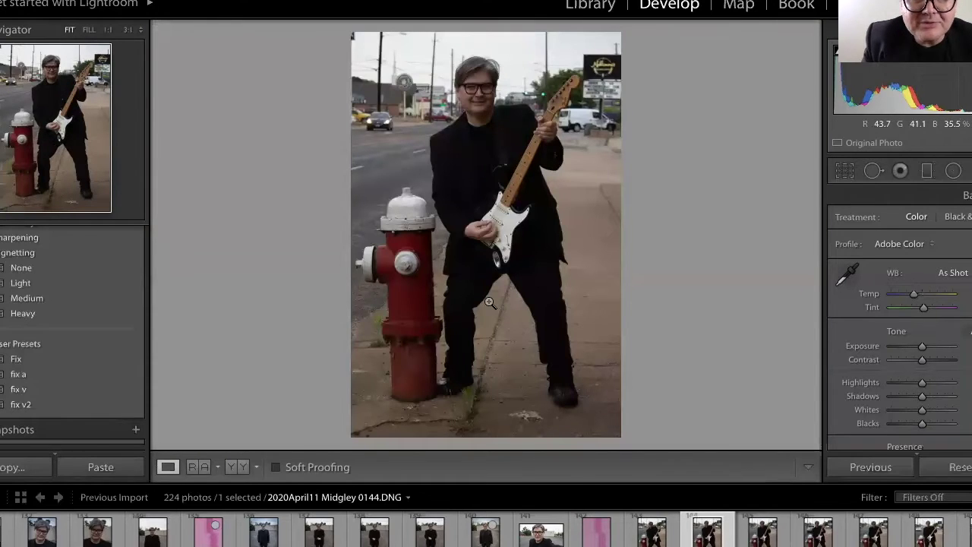
Apply the fix v2 preset to 0144, set white balance to As Shot, and run Auto tone
left_click(42, 406)
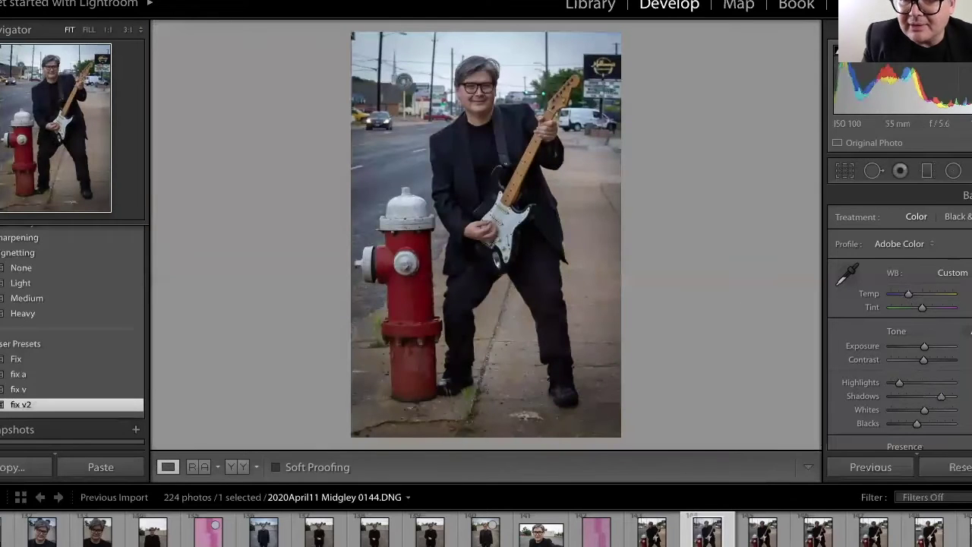
left_click(951, 272)
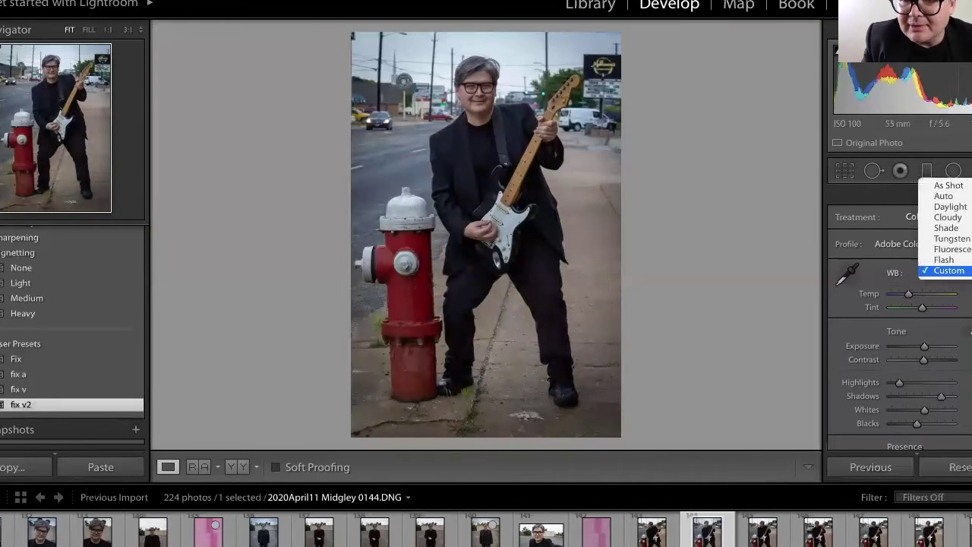
left_click(949, 186)
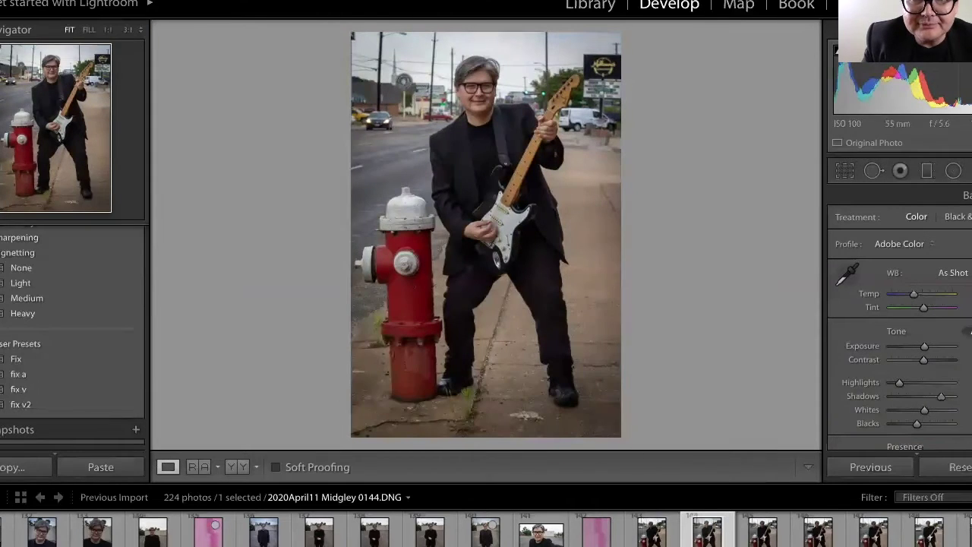
left_click(968, 331)
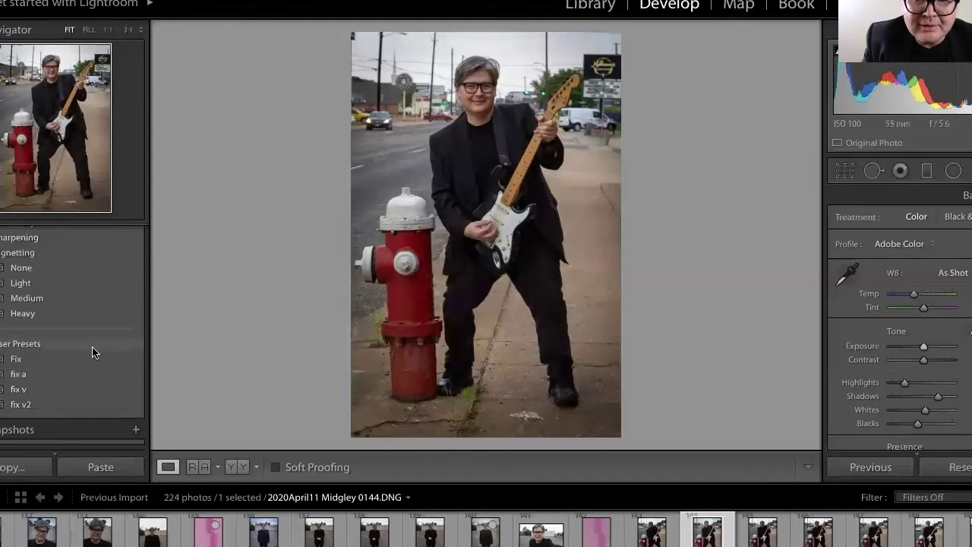
scroll(861, 264, "down", 10)
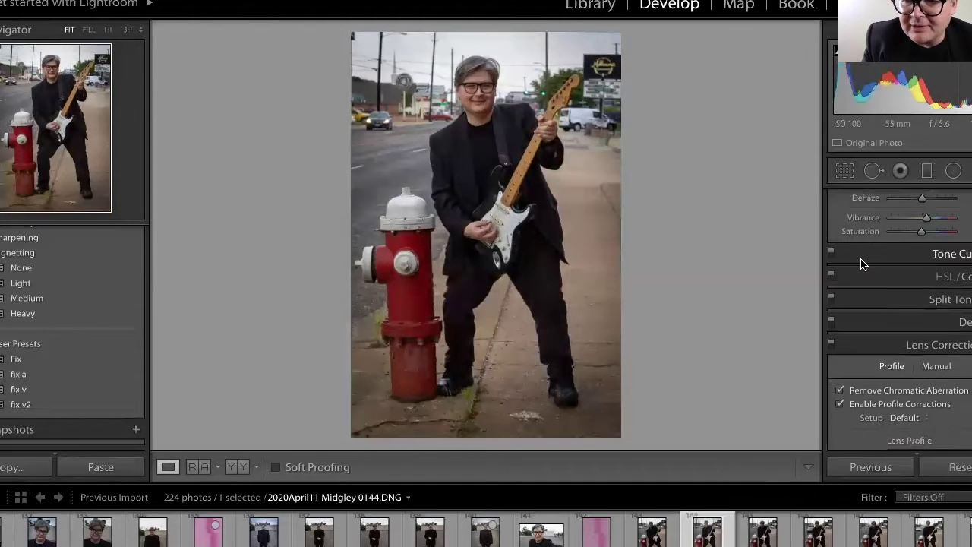
scroll(861, 263, "down", 3)
scroll(861, 263, "up", 12)
scroll(861, 264, "up", 1)
scroll(119, 303, "up", 8)
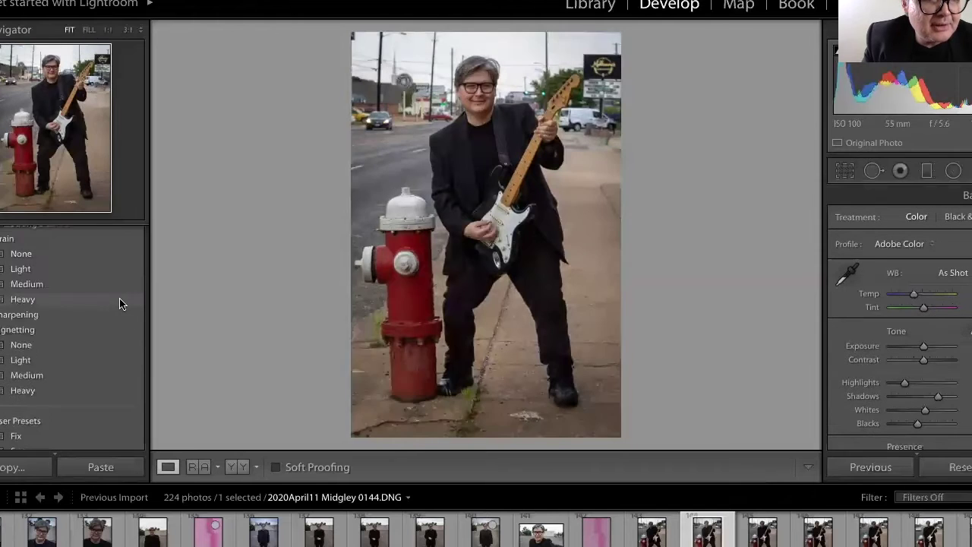
Create a new develop preset named 't3i a' from 0144's settings, keeping all settings checked
left_click(136, 231)
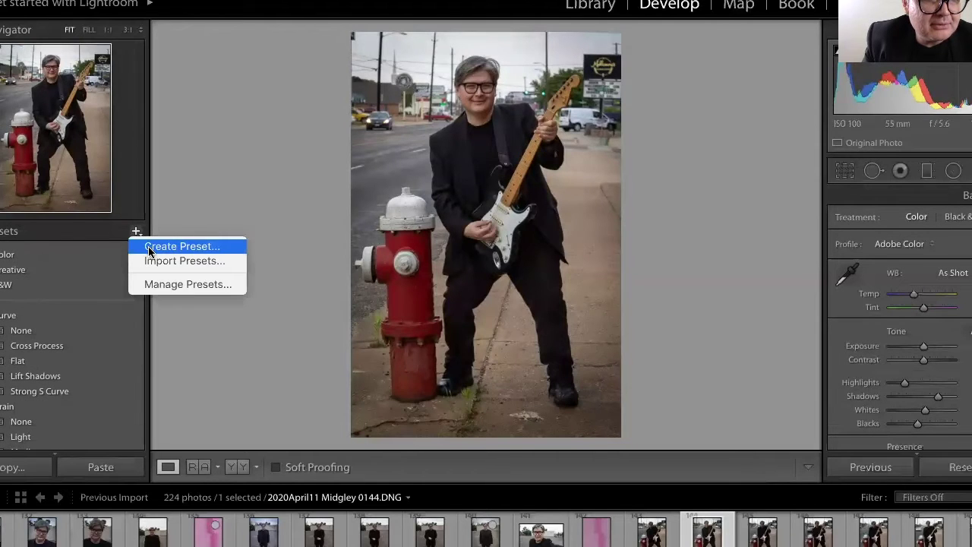
left_click(152, 246)
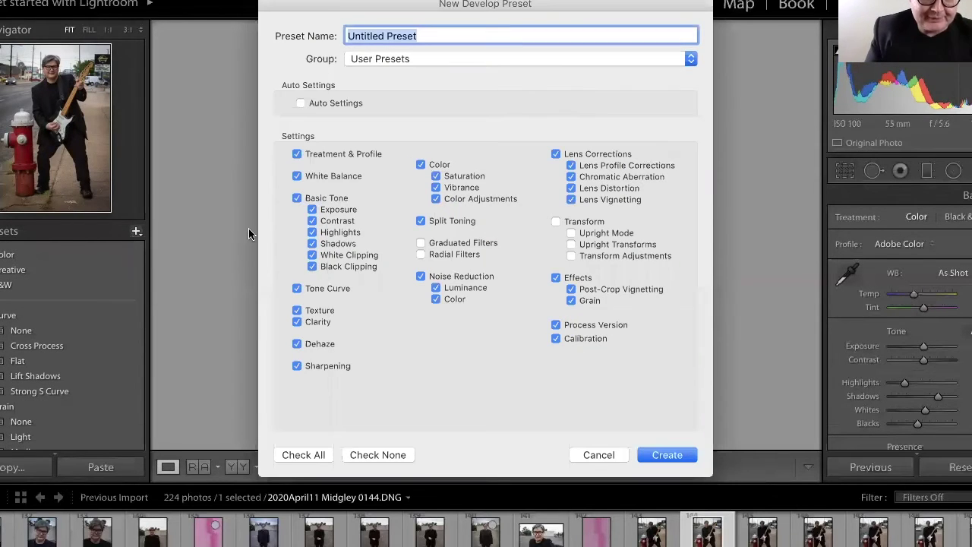
type("t3i a")
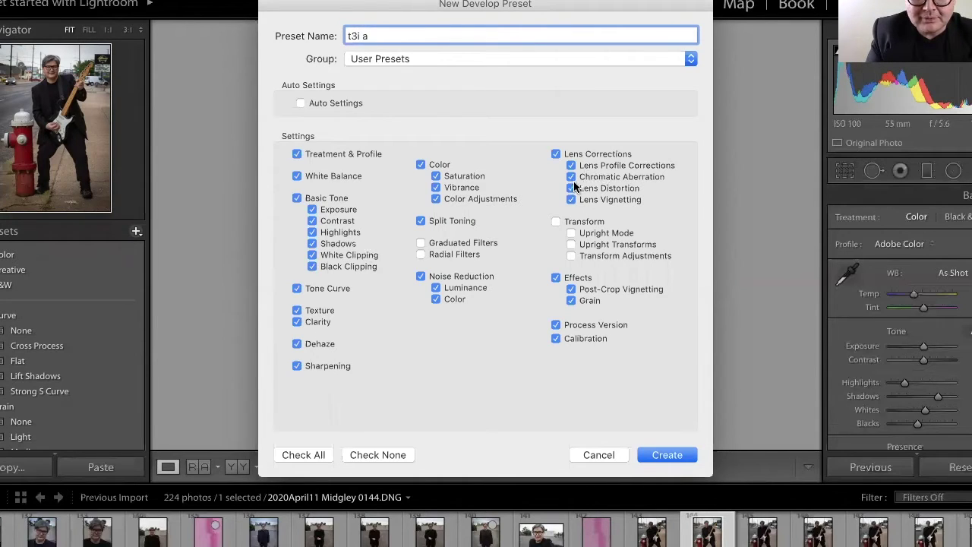
left_click(655, 449)
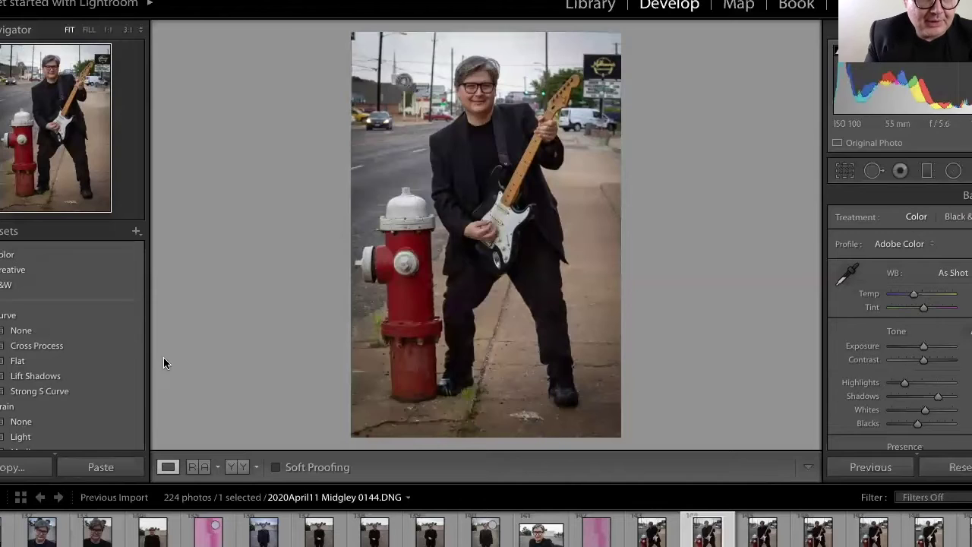
scroll(48, 365, "down", 6)
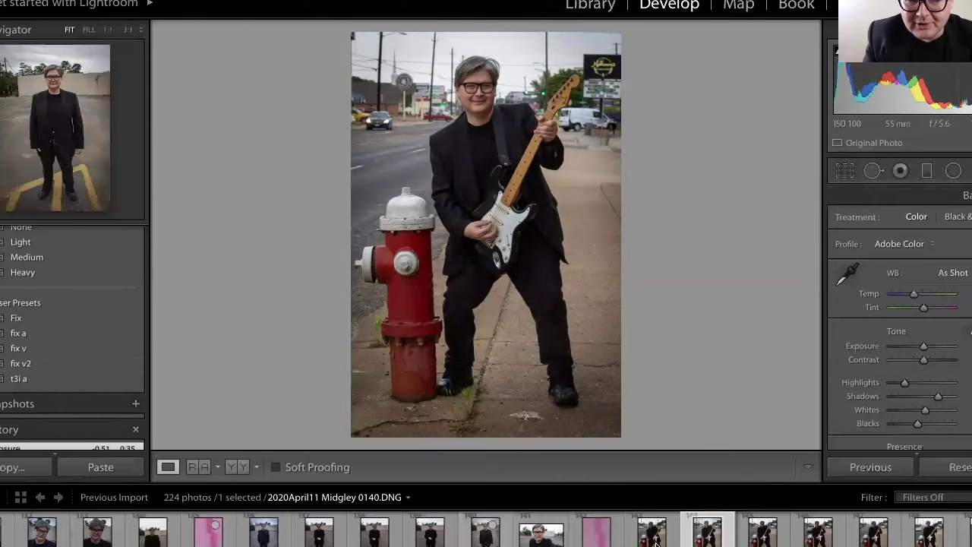
Export photo 0144 using Export with Previous
right_click(706, 543)
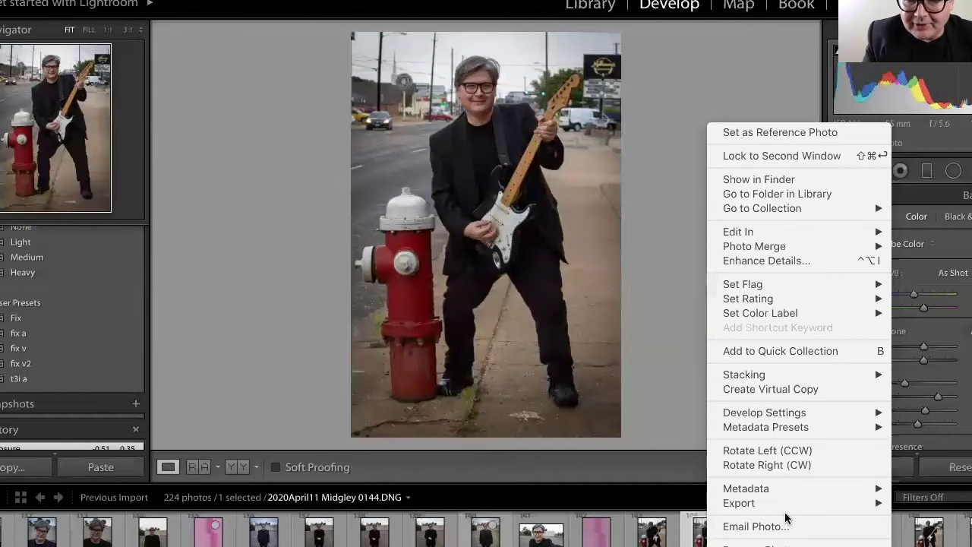
mouse_move(726, 503)
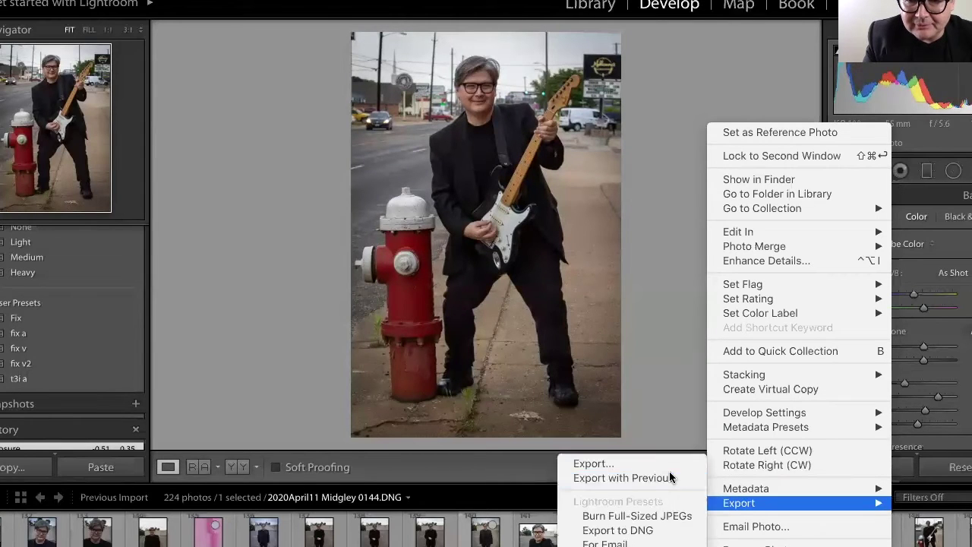
left_click(673, 477)
Move on through the next photos, 0145 to 0147
left_click(755, 539)
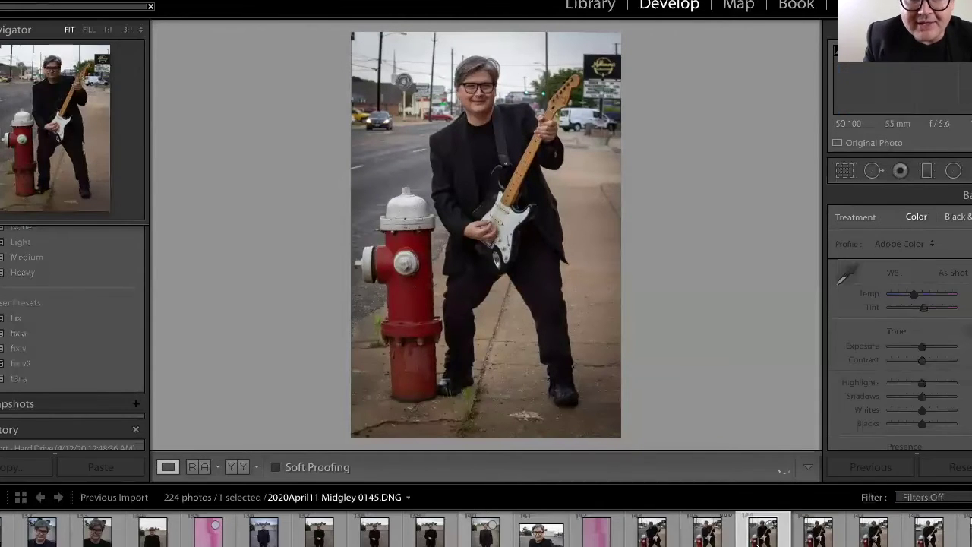
key("Right")
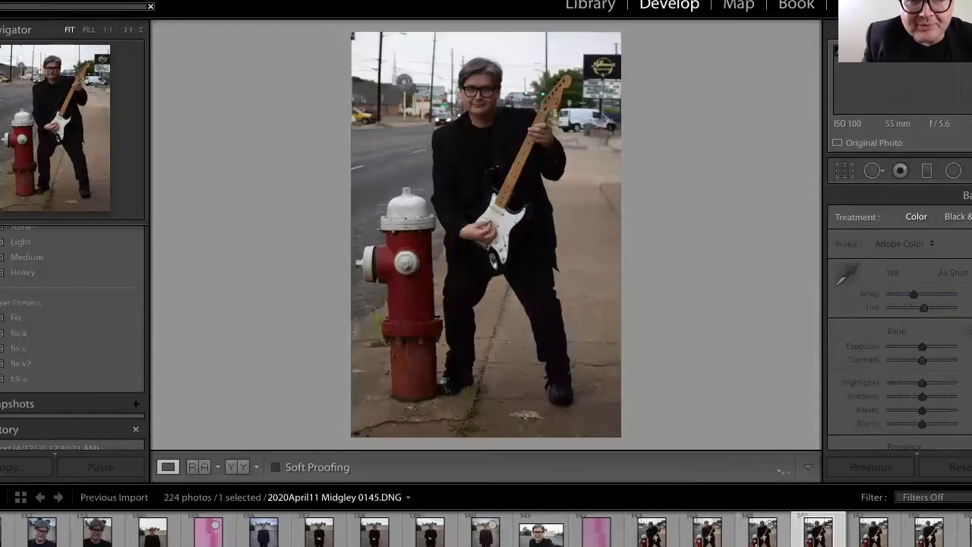
key("Right")
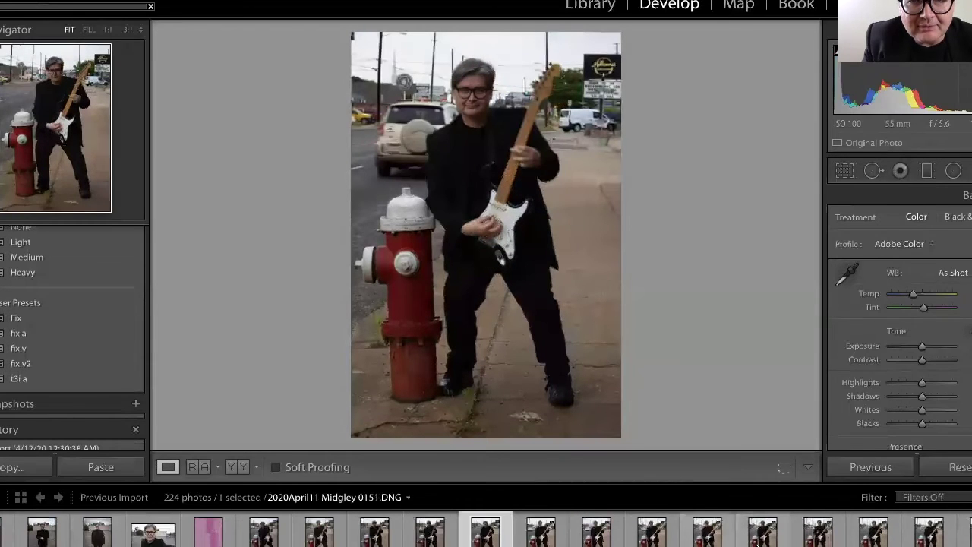
Check the current face at 1:1, then browse photos 0148 through 0153 and onward
left_click(486, 100)
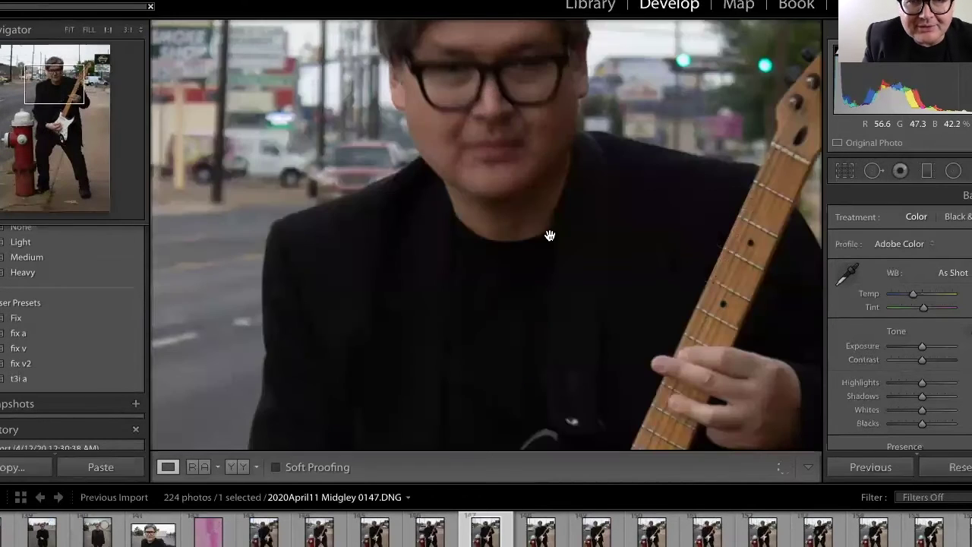
left_click(554, 529)
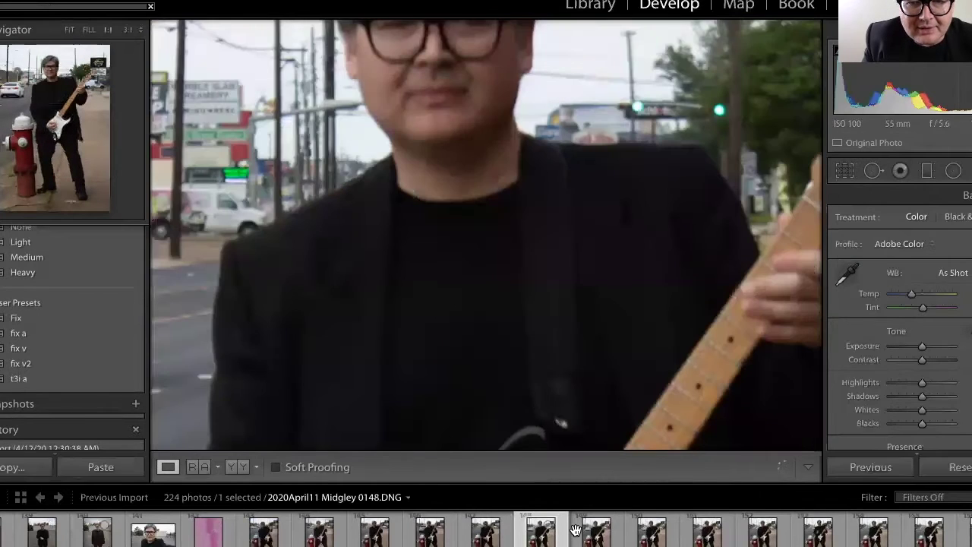
left_click(596, 532)
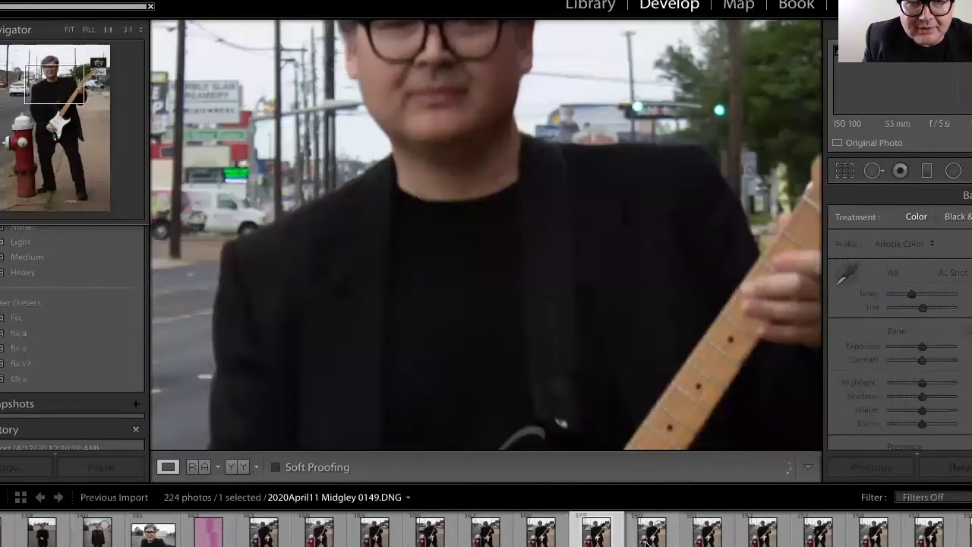
left_click(671, 541)
left_click(707, 535)
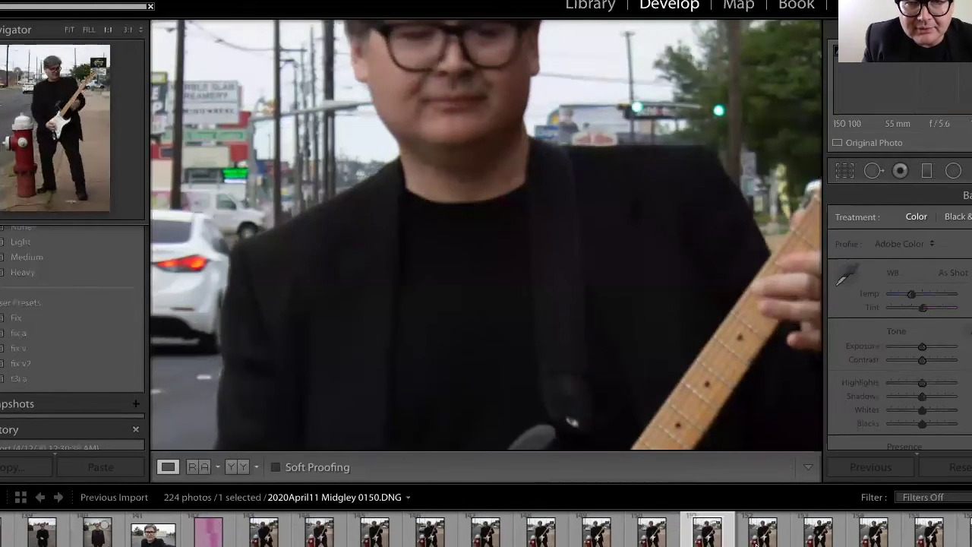
left_click(762, 540)
left_click(820, 541)
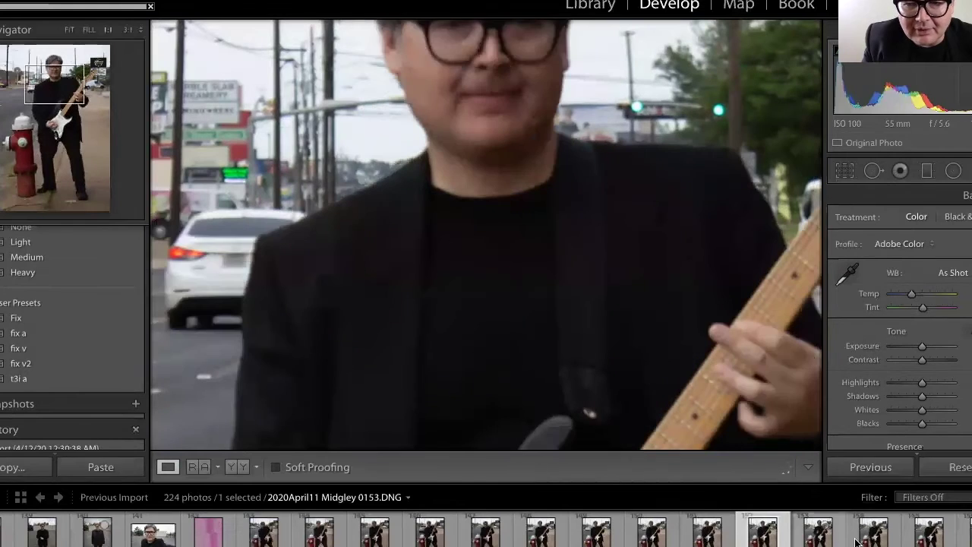
left_click(863, 541)
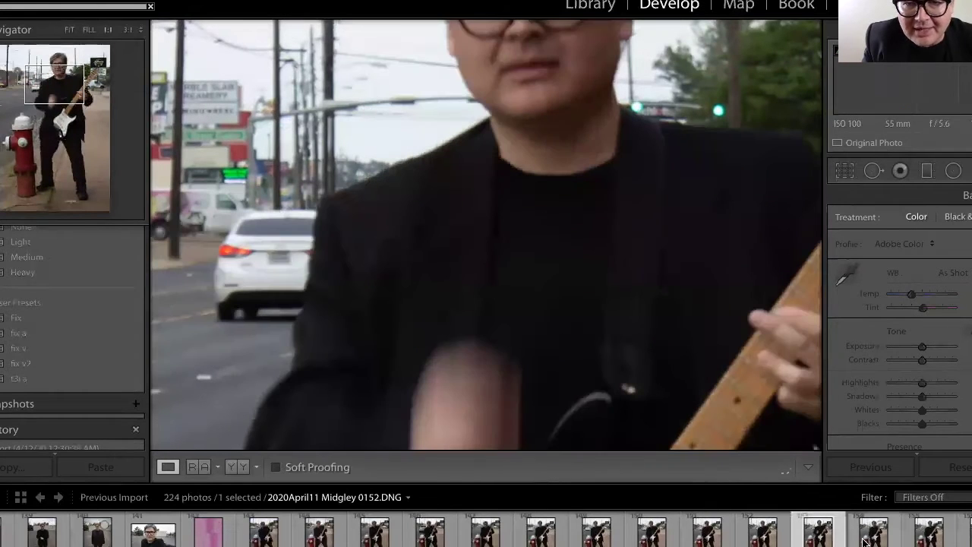
left_click(913, 539)
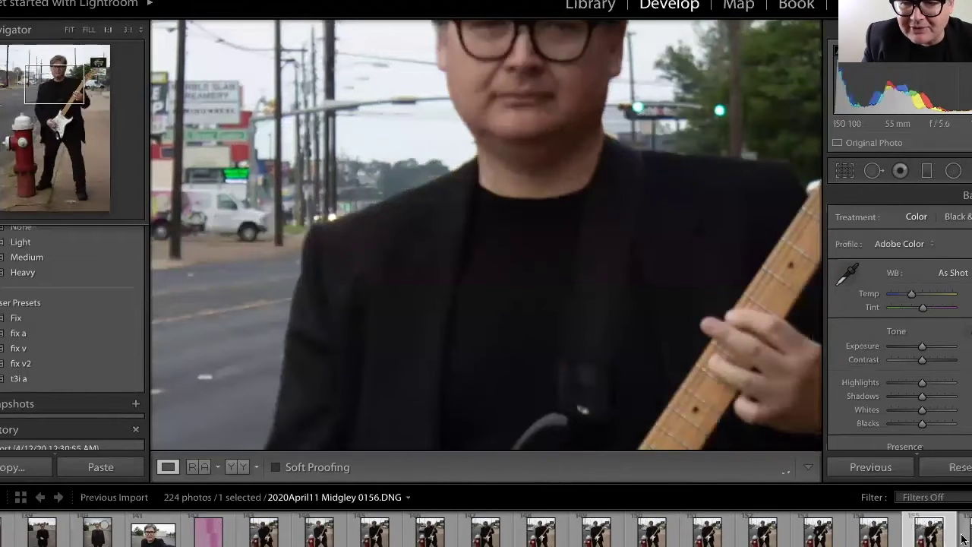
Review photos 0157 to 0161, then drag 0170 into view, triggering the Cannot Reorder Photos warning
left_click(963, 535)
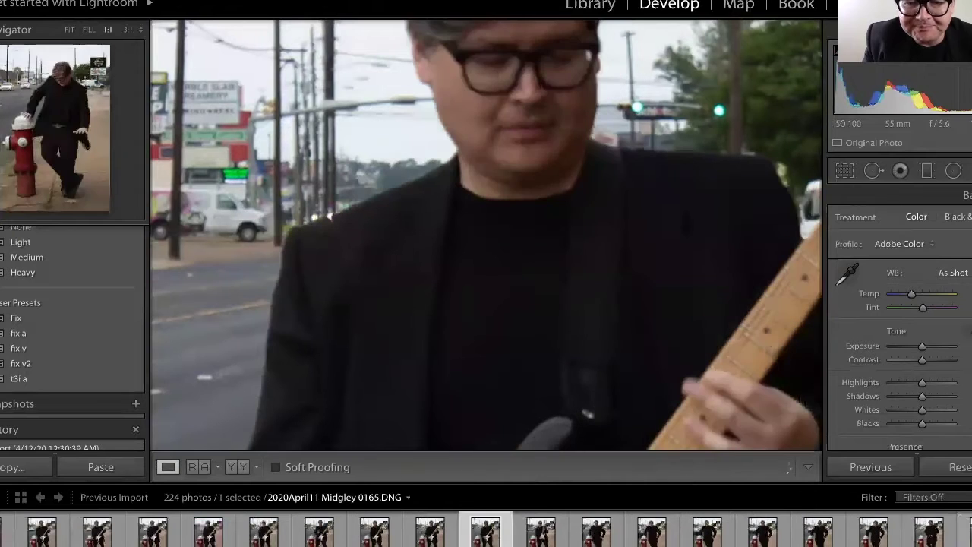
left_click(547, 541)
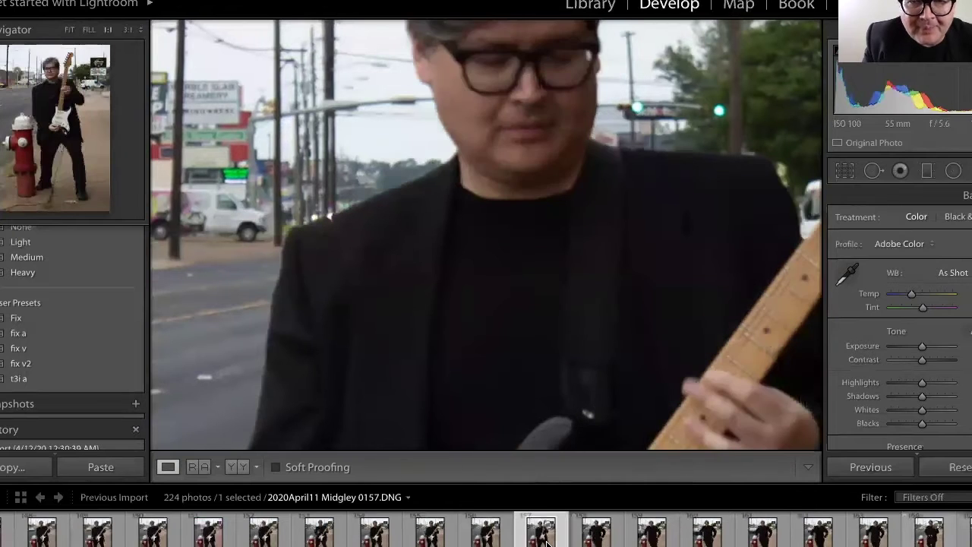
left_click(589, 536)
left_click(651, 540)
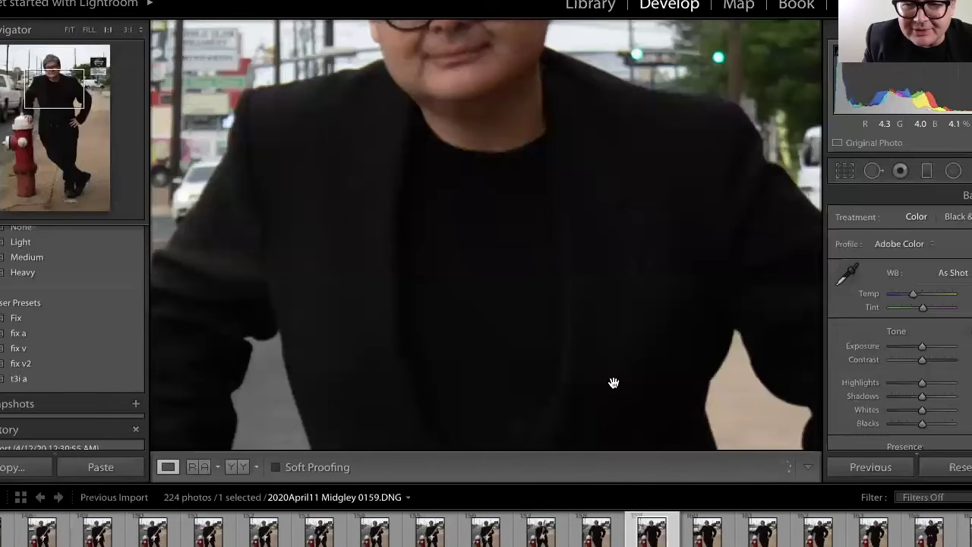
key("Right")
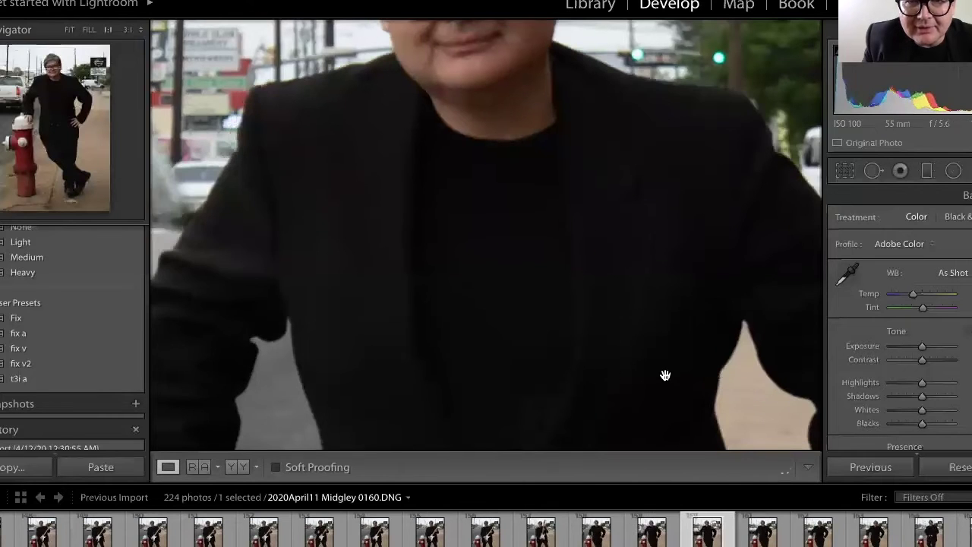
key("Right")
key("Right")
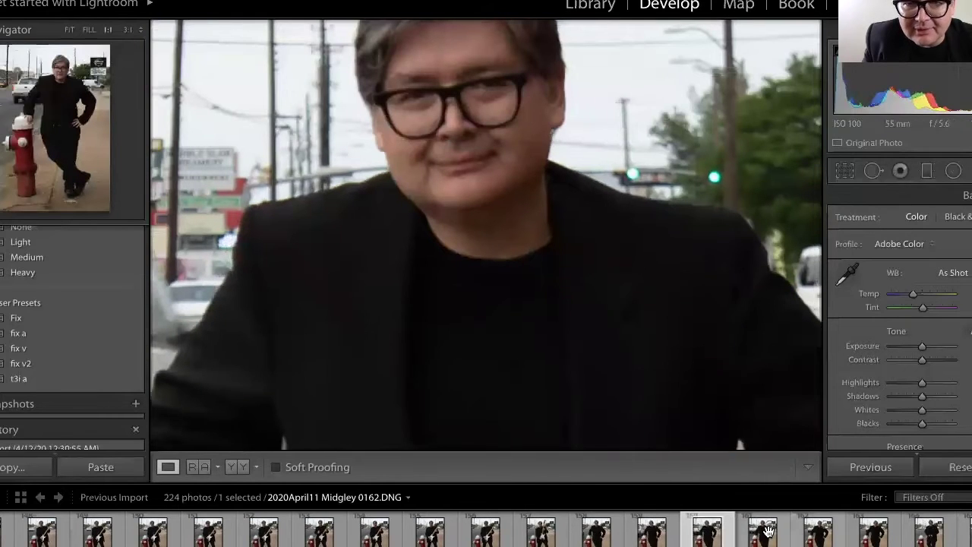
left_click(836, 541)
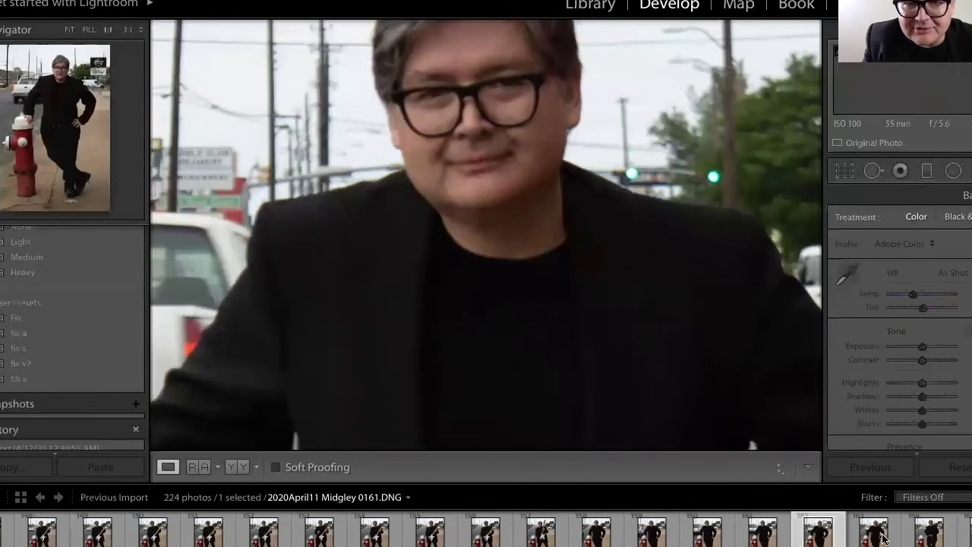
left_click_drag(881, 539, 720, 333)
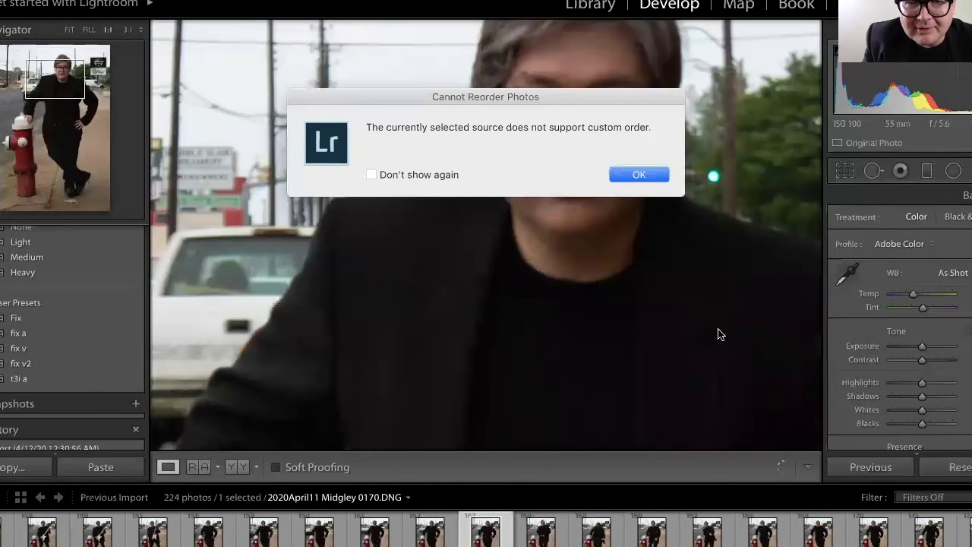
Dismiss the Cannot Reorder warning and check photo 0173's face at 1:1
left_click(624, 182)
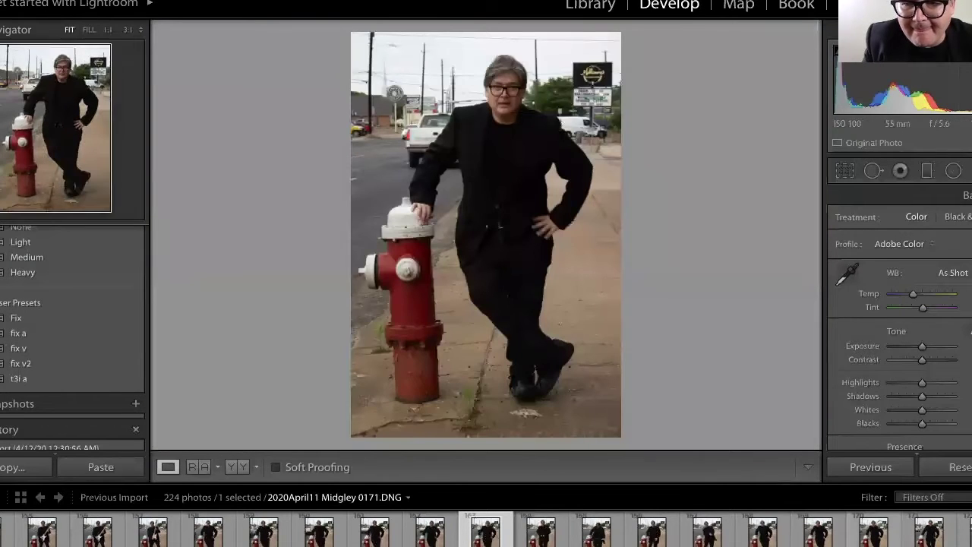
key("Right")
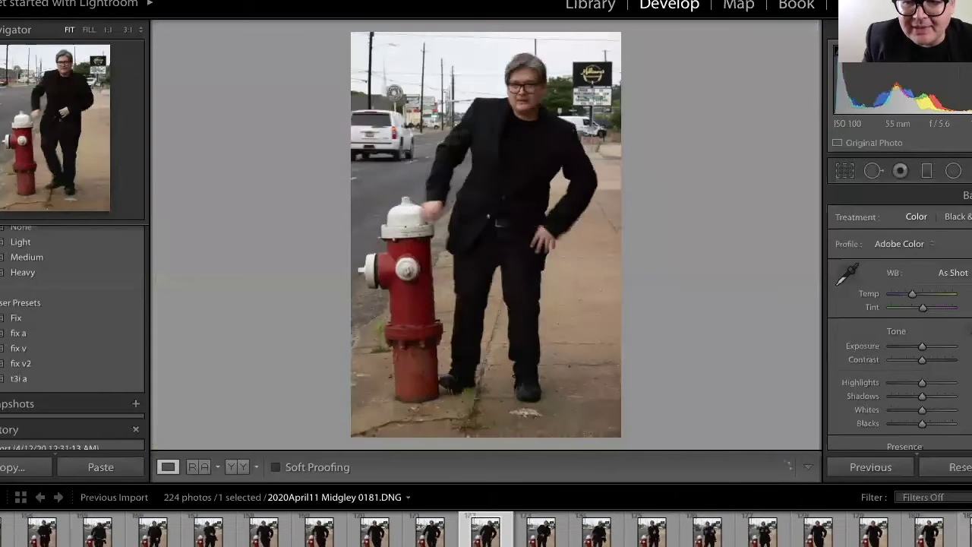
key("Left")
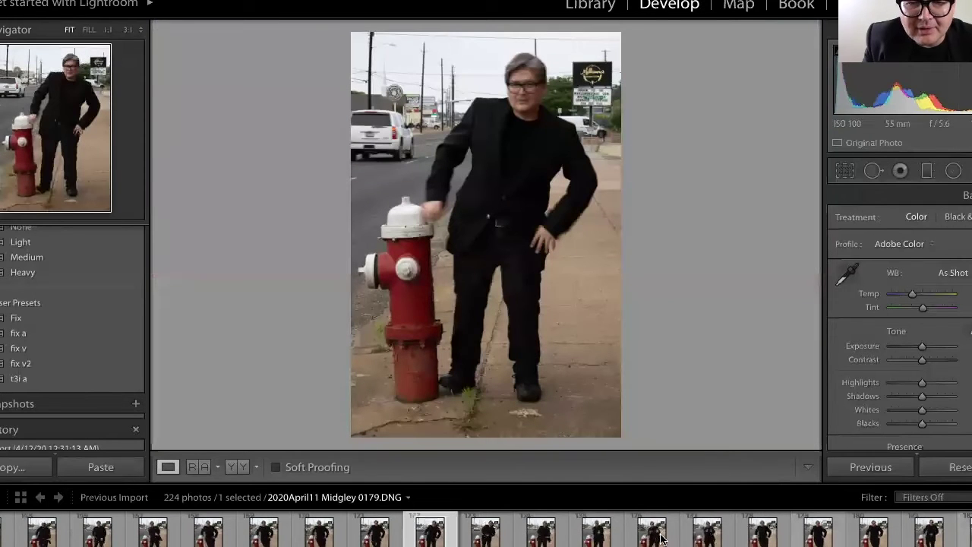
left_click(497, 538)
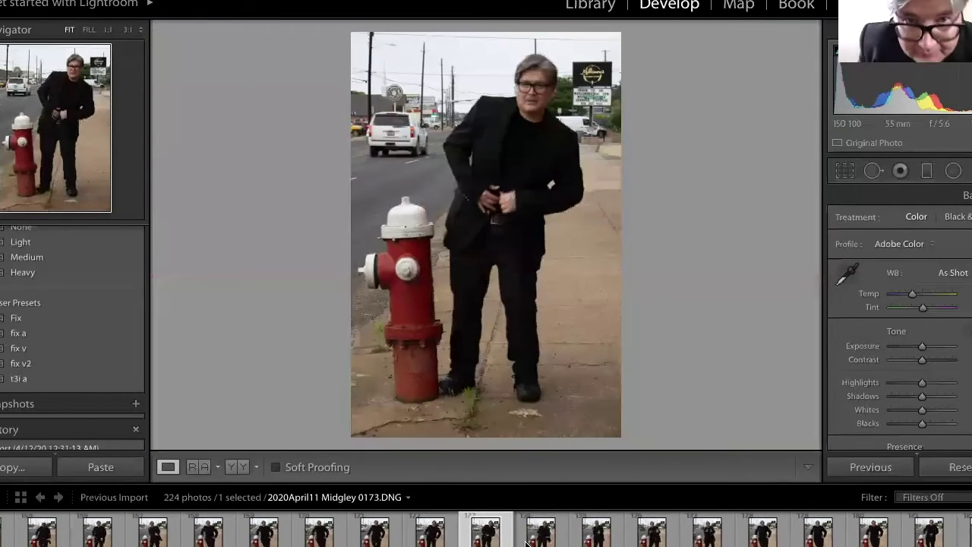
left_click(544, 113)
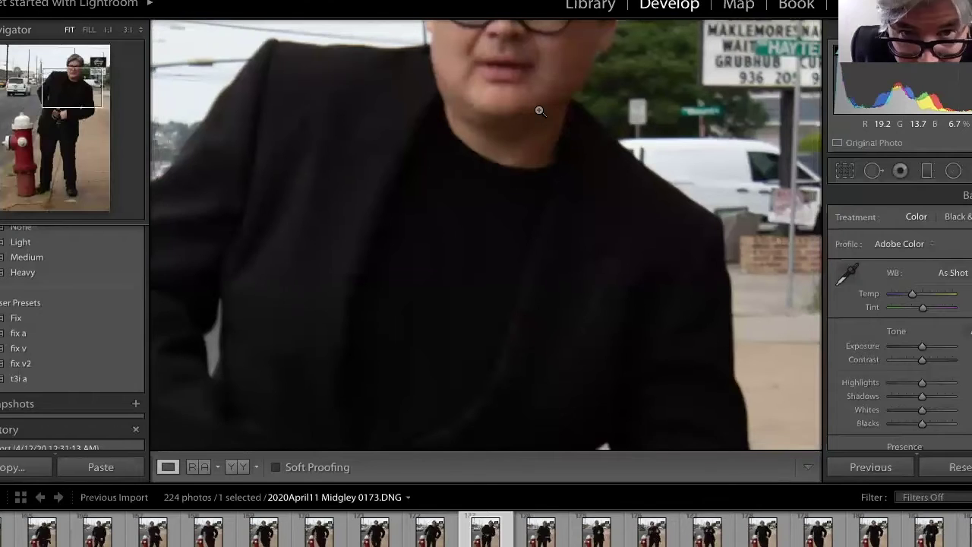
key("z")
Step through photos 0174 to 0177 and check photo 0178's face sharpness up close
left_click(548, 538)
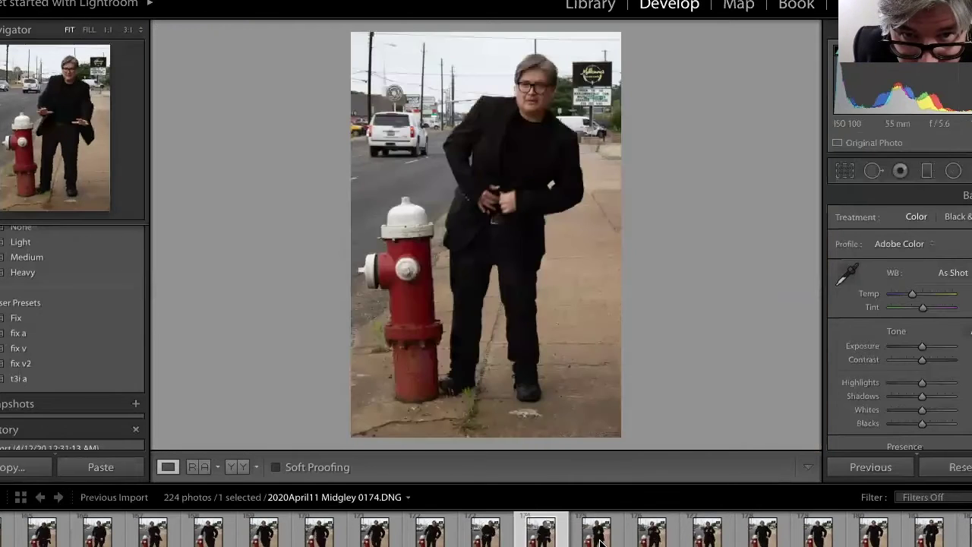
left_click(599, 539)
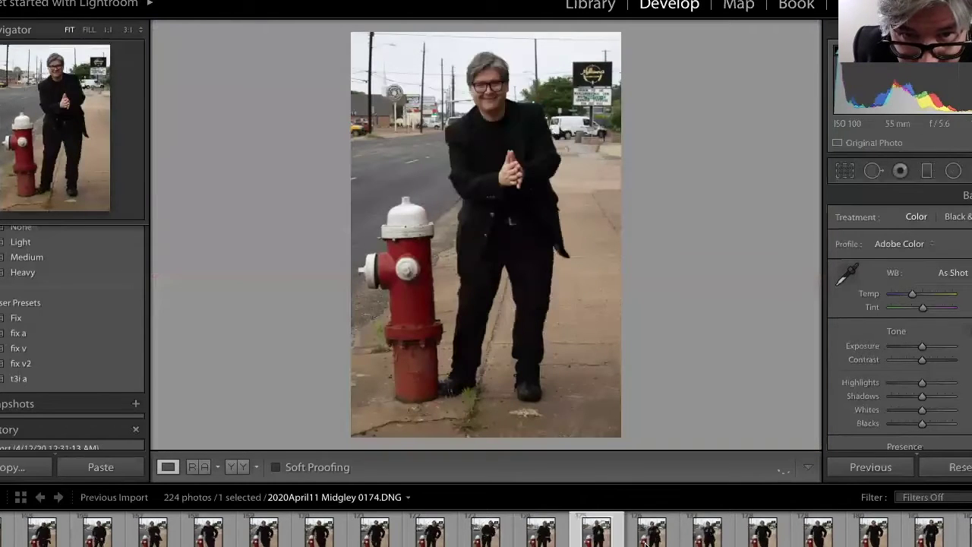
left_click(645, 540)
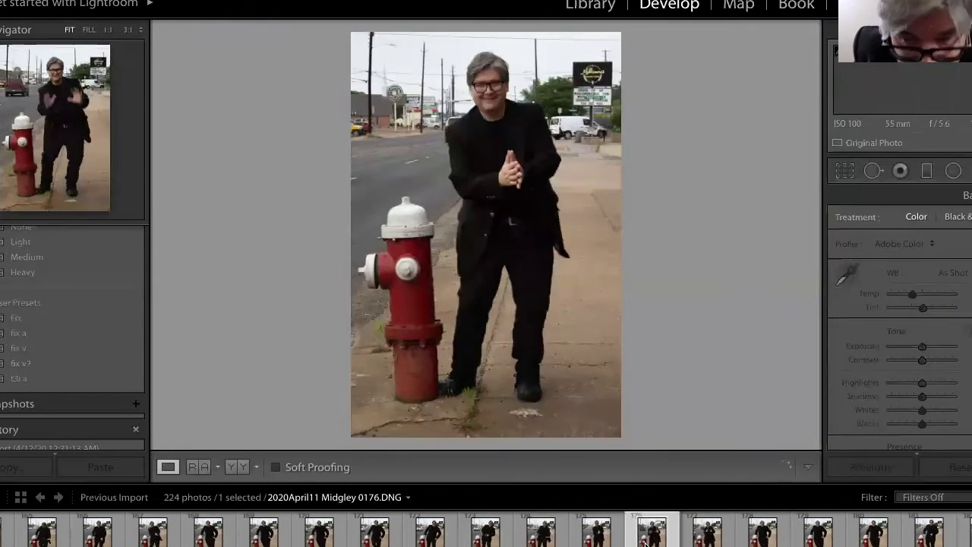
left_click(706, 540)
key("Right")
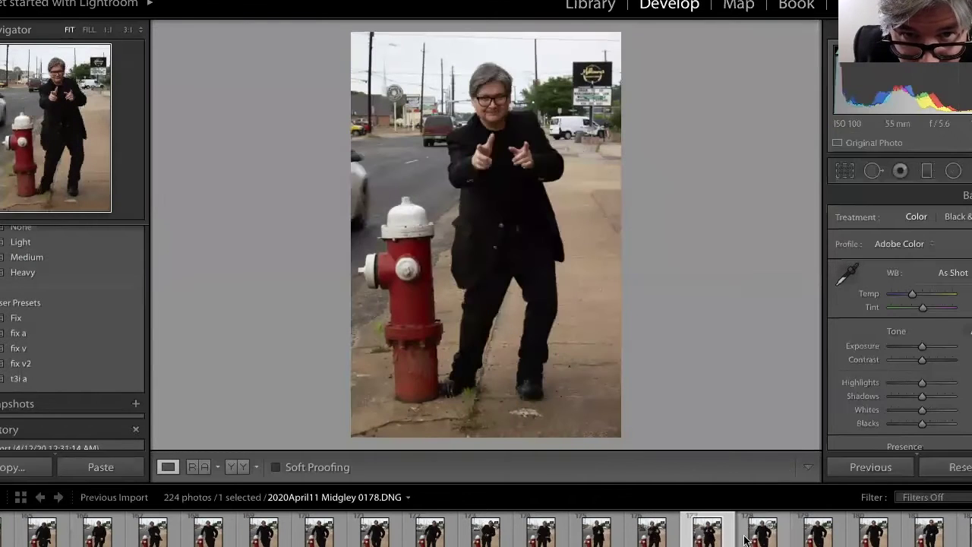
key("Left")
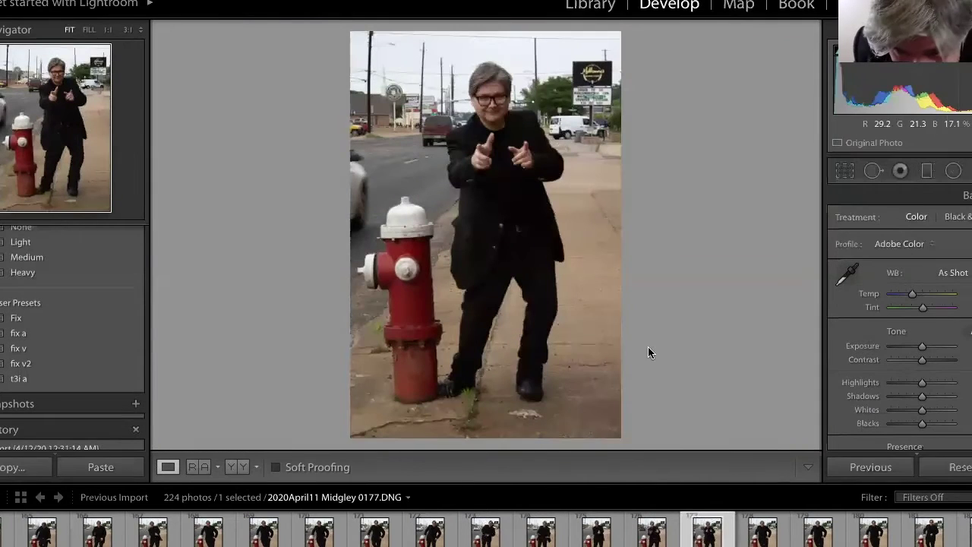
key("Right")
key("Right")
left_click(764, 538)
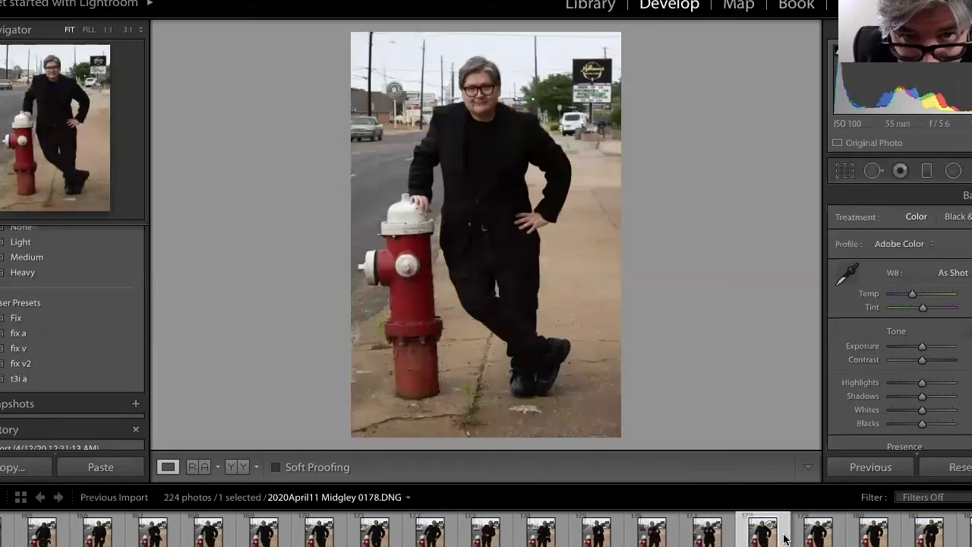
left_click(486, 94)
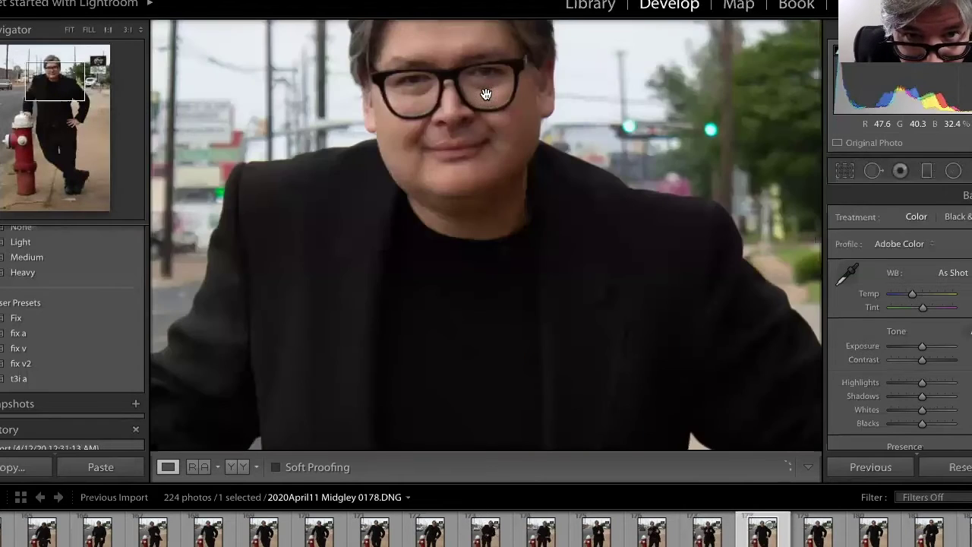
left_click(819, 538)
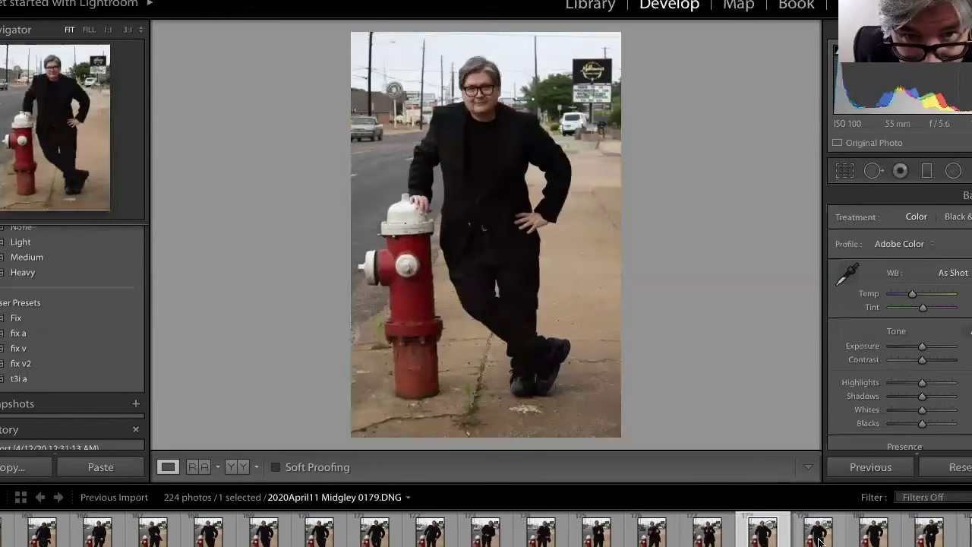
Browse photos 0180, 0181 and 0184, landing on photo 0187
left_click(864, 541)
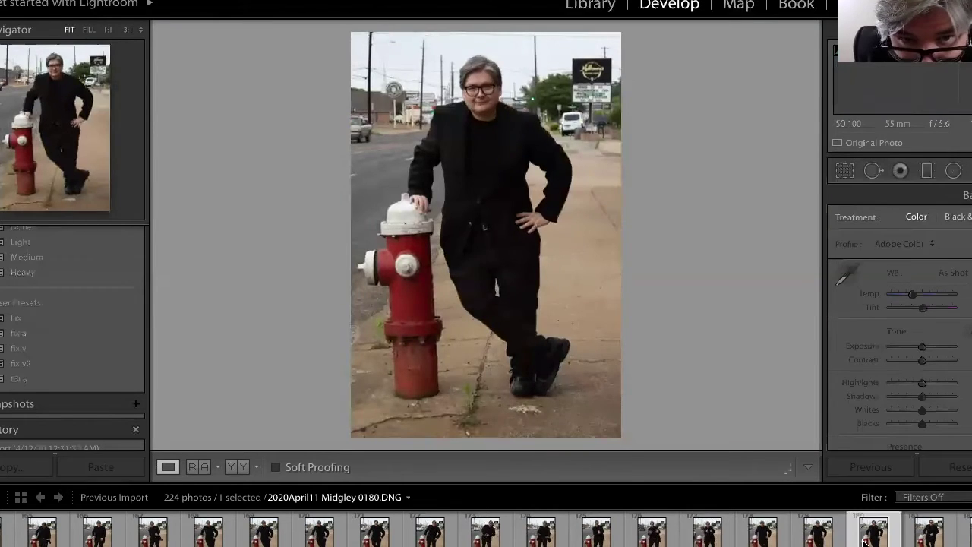
left_click(833, 540)
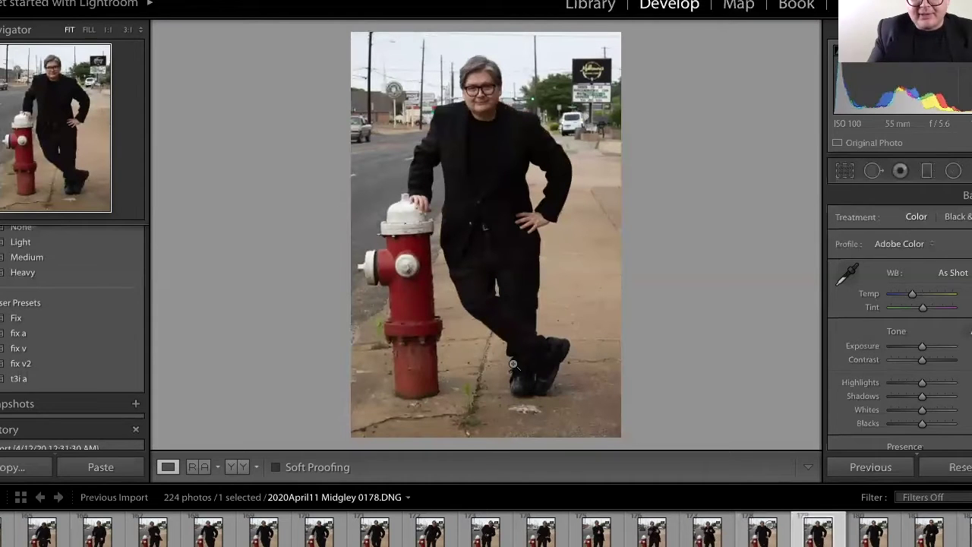
left_click(769, 542)
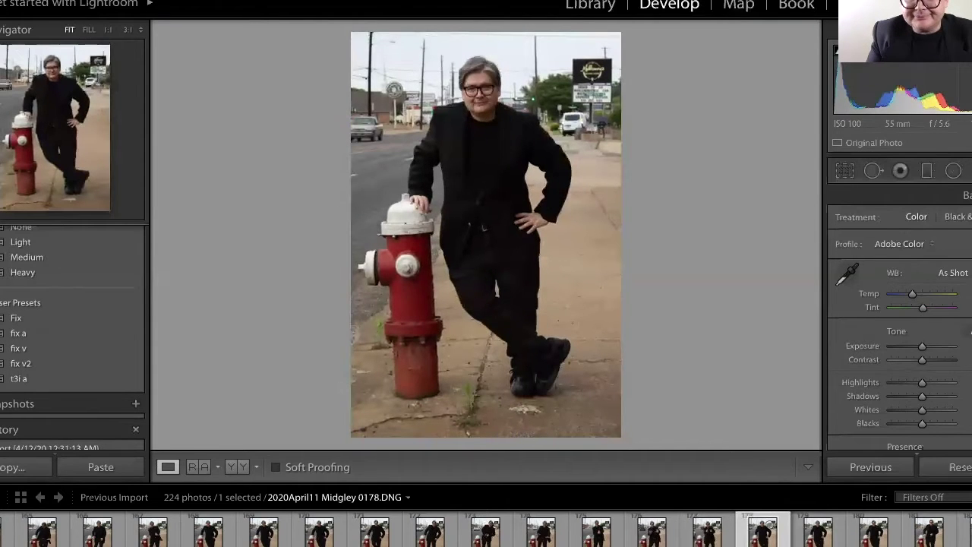
left_click(929, 540)
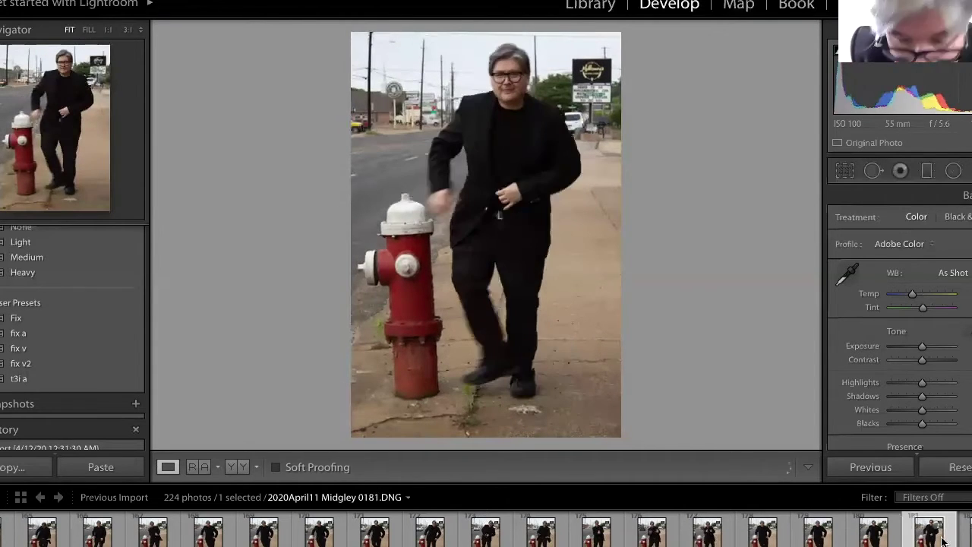
key("Right")
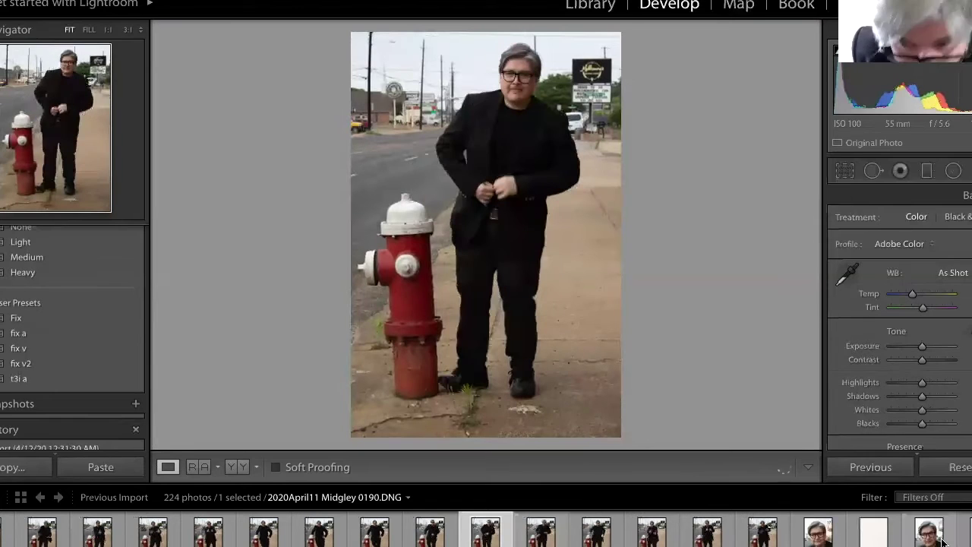
left_click(586, 537)
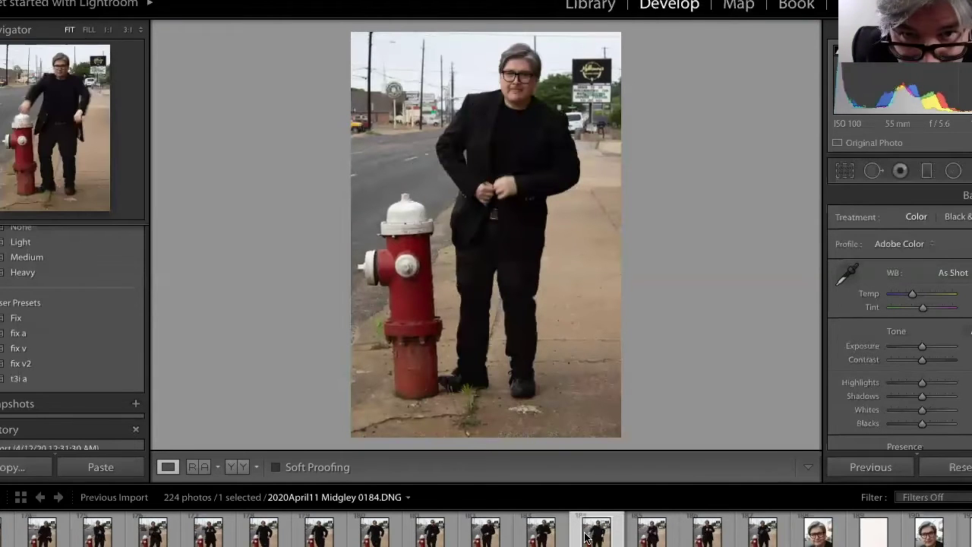
left_click(760, 538)
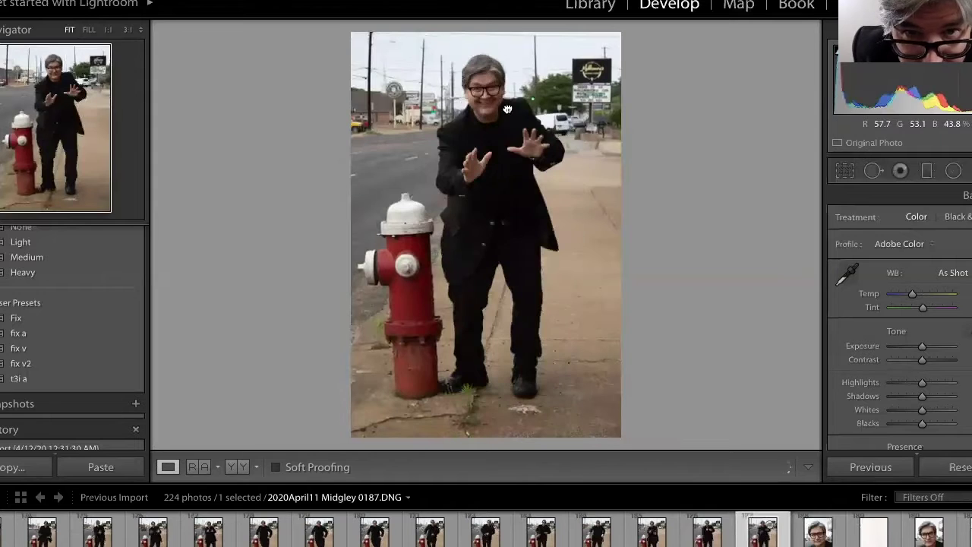
Check the faces of 0187 and 0186 at 1:1, then switch to photo 0185
left_click(453, 114)
left_click(671, 434)
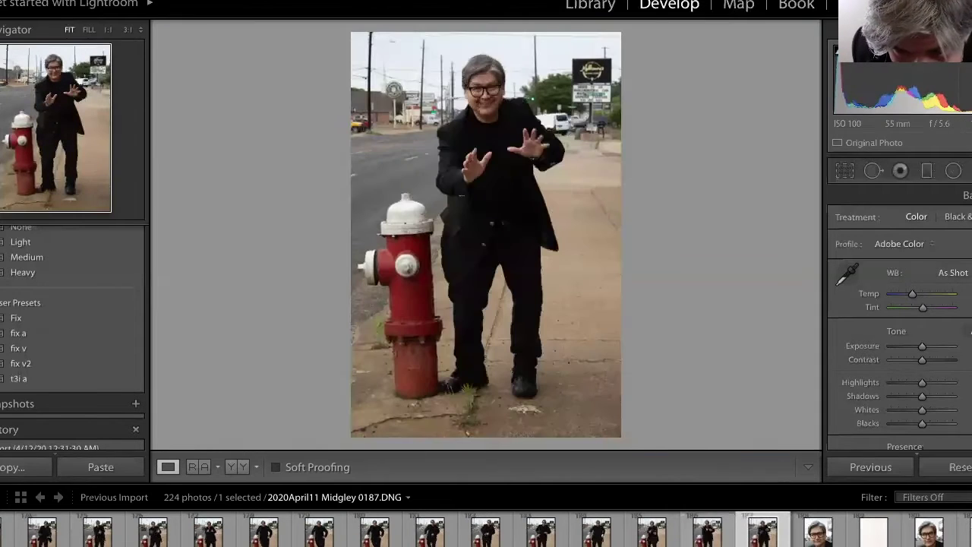
key("Left")
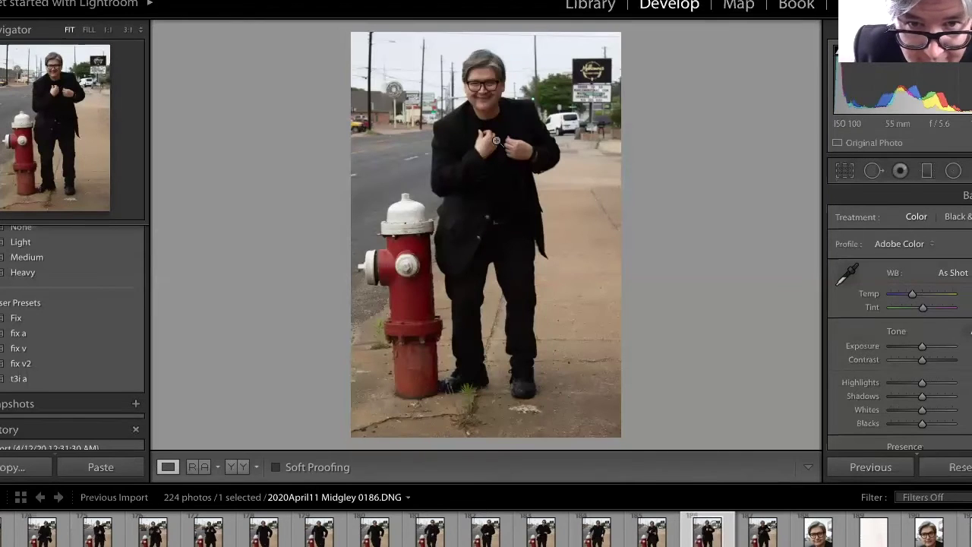
left_click(486, 87)
left_click(609, 423)
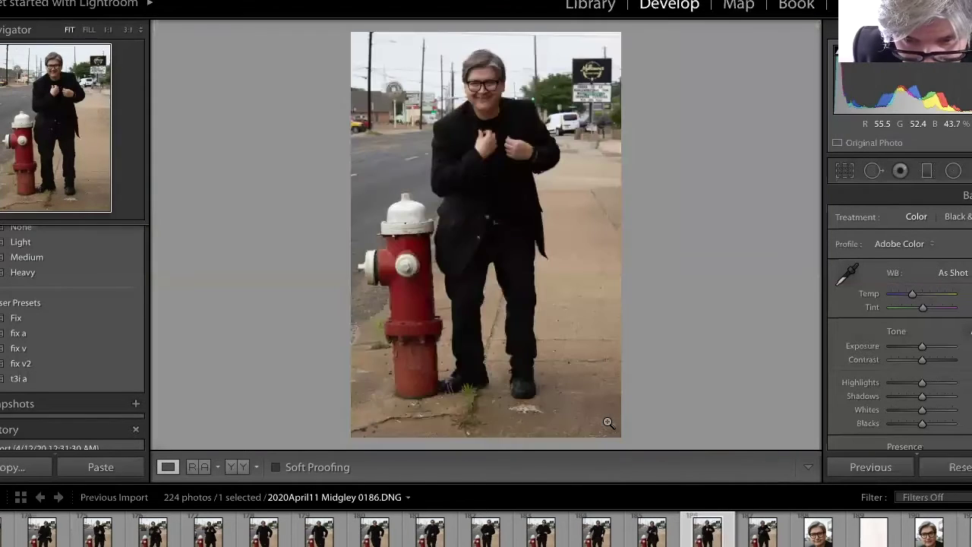
left_click(653, 536)
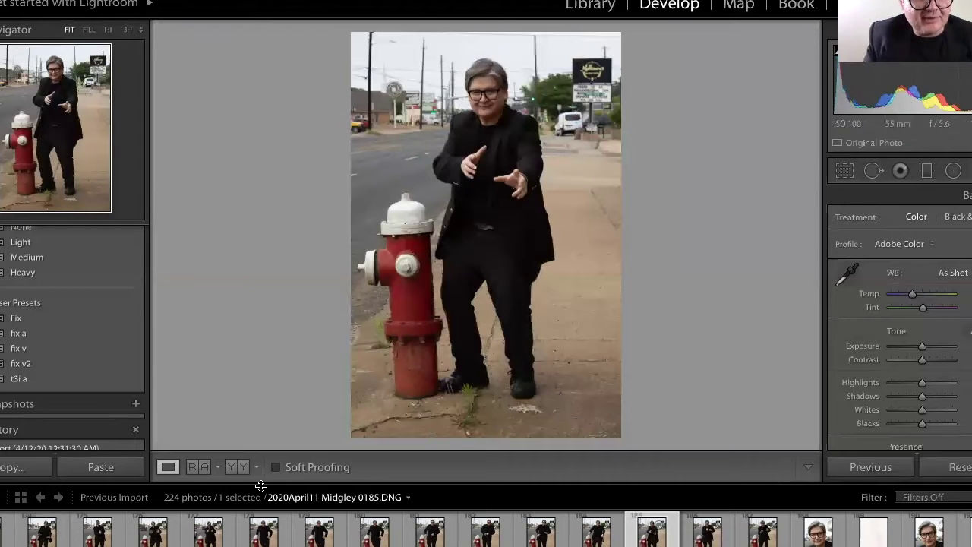
Apply the t3i a preset and Auto Tone (Ctrl+U) to 0185, checking the face at 1:1
left_click(87, 377)
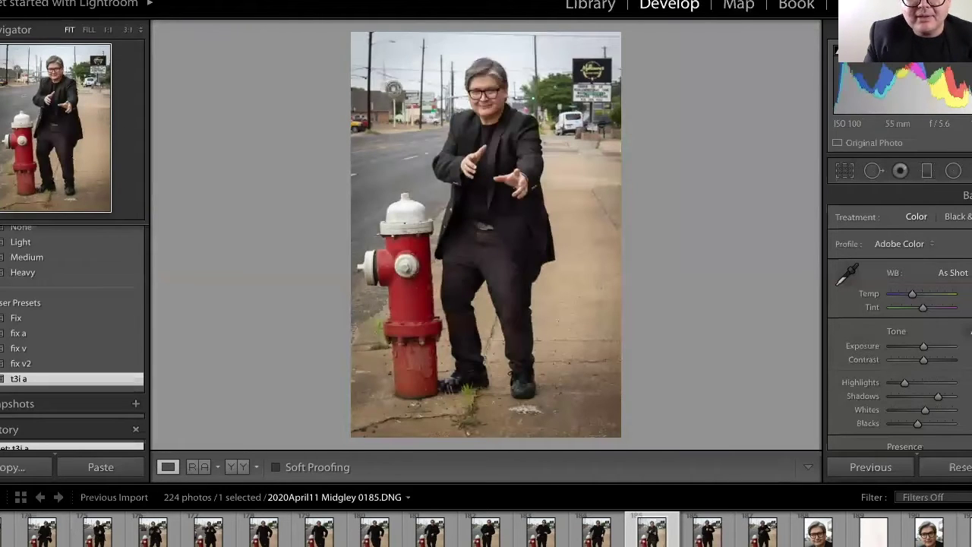
key("ctrl+u")
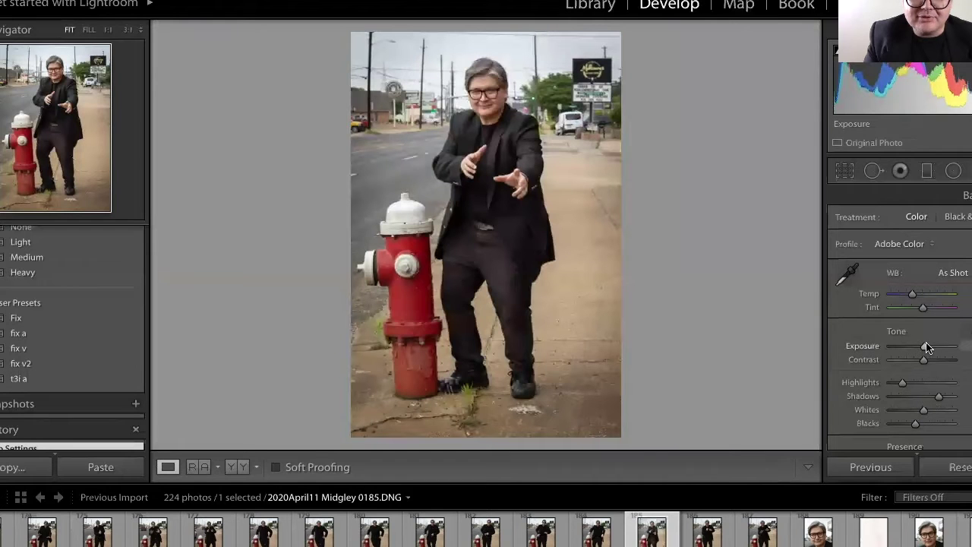
left_click(497, 104)
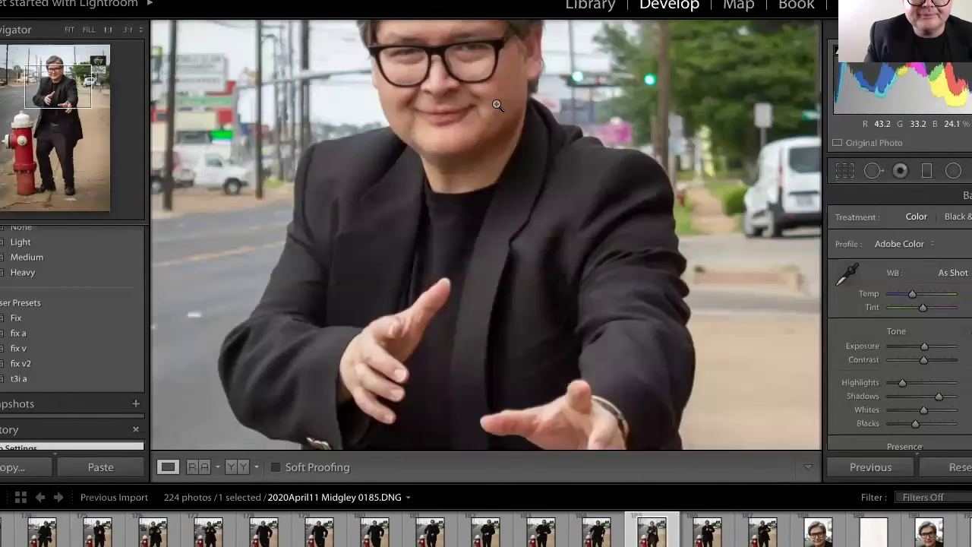
left_click(497, 104)
Export photo 0185 using Export with Previous
right_click(652, 124)
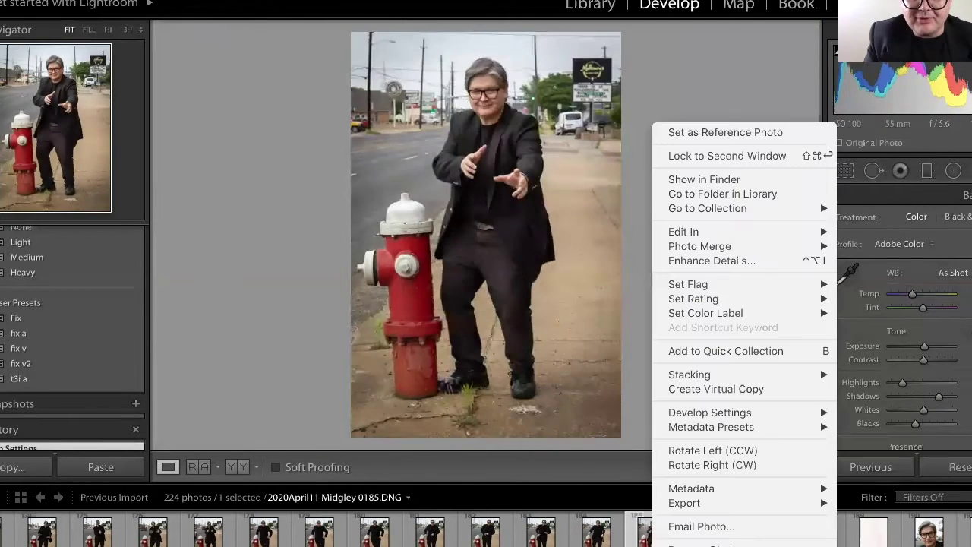
mouse_move(698, 507)
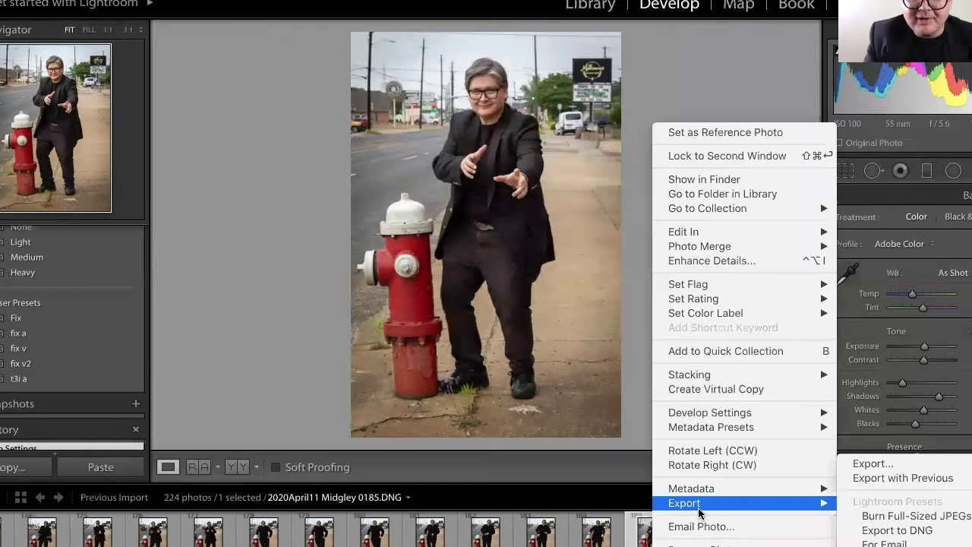
left_click(858, 478)
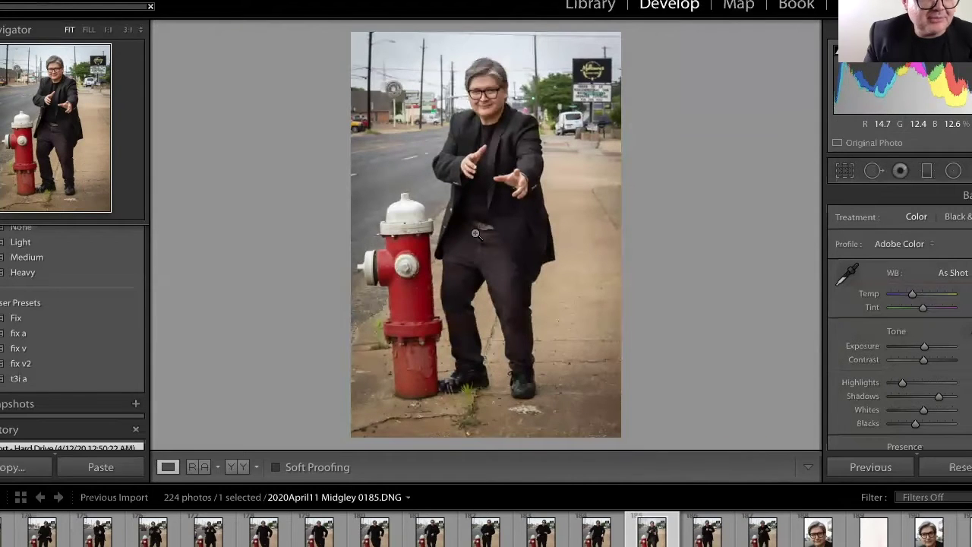
scroll(78, 334, "up", 3)
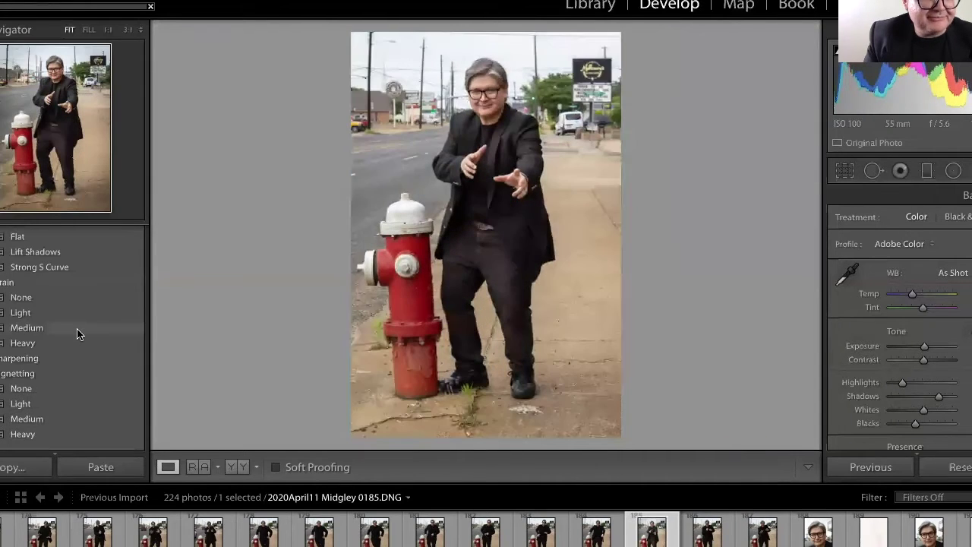
scroll(79, 334, "up", 3)
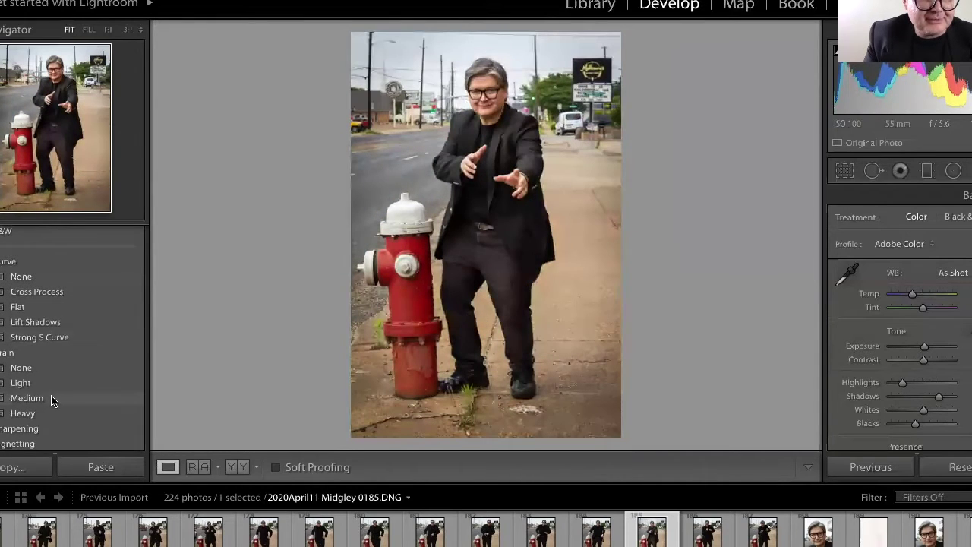
scroll(51, 401, "down", 3)
scroll(51, 400, "down", 3)
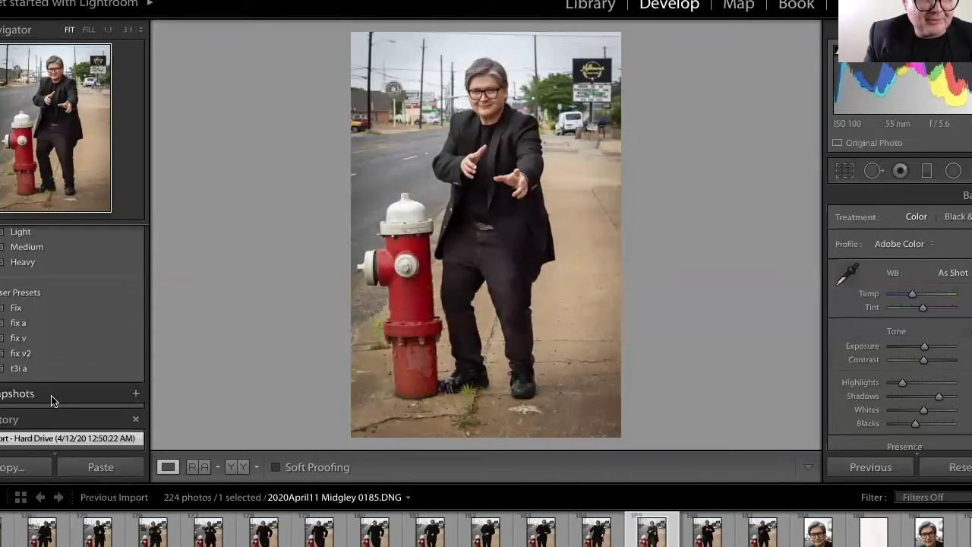
scroll(51, 401, "up", 3)
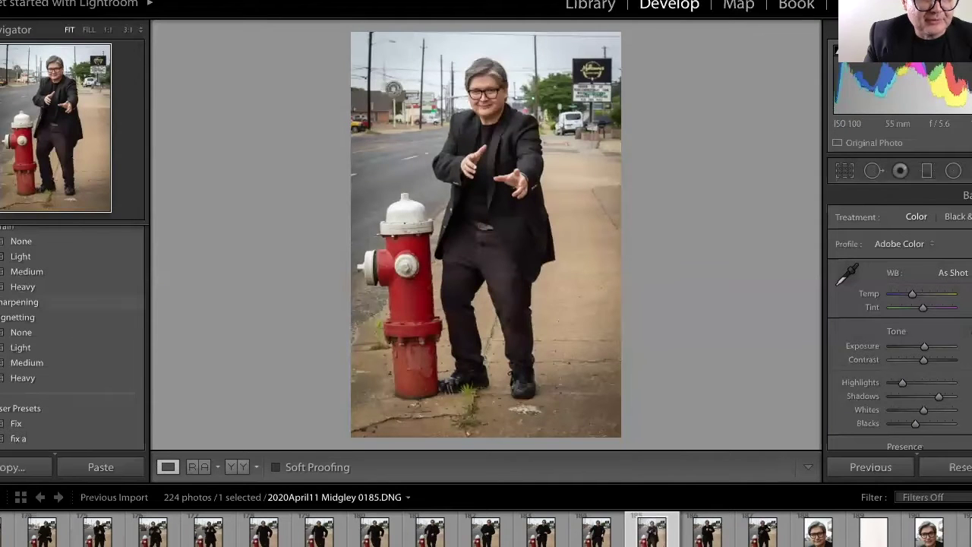
left_click(19, 302)
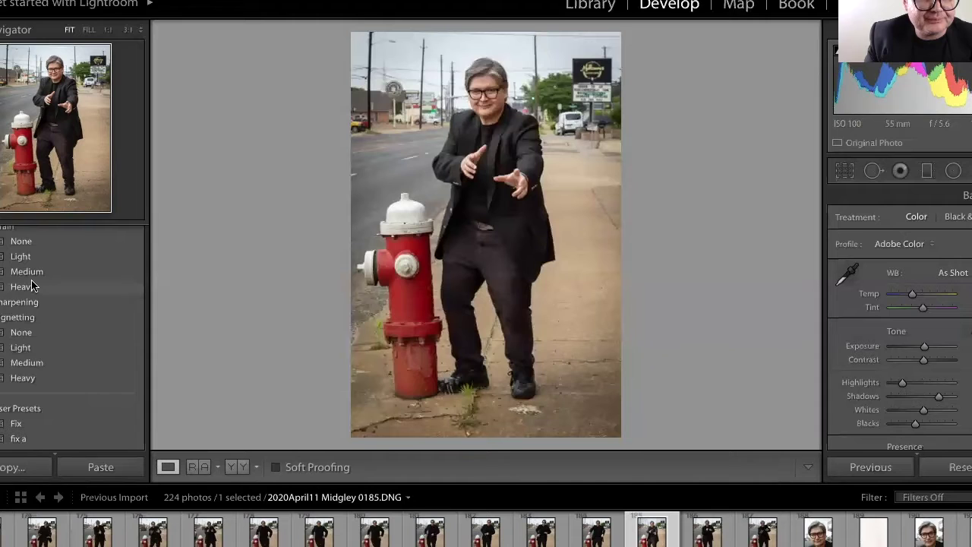
scroll(25, 284, "up", 1)
scroll(4, 288, "up", 1)
left_click(4, 289)
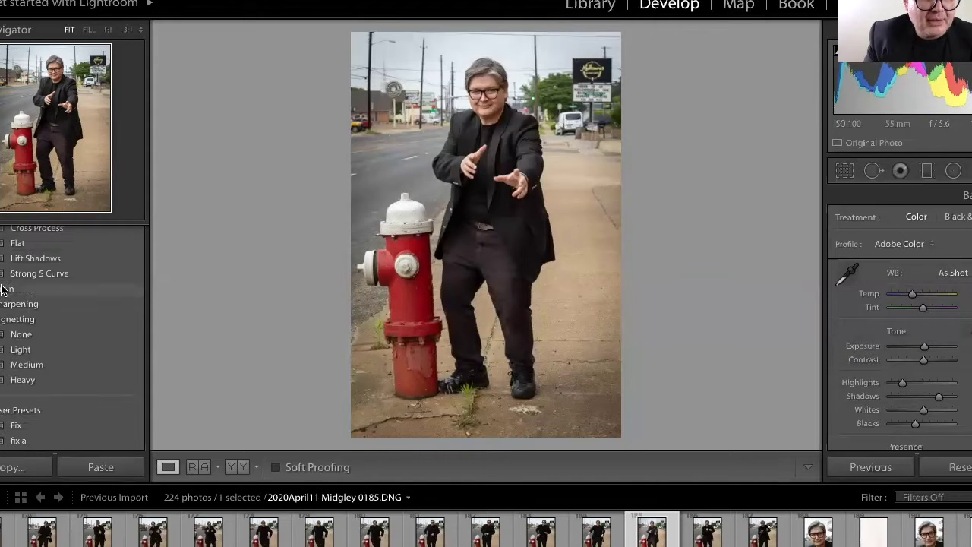
scroll(3, 289, "up", 2)
scroll(3, 292, "down", 1)
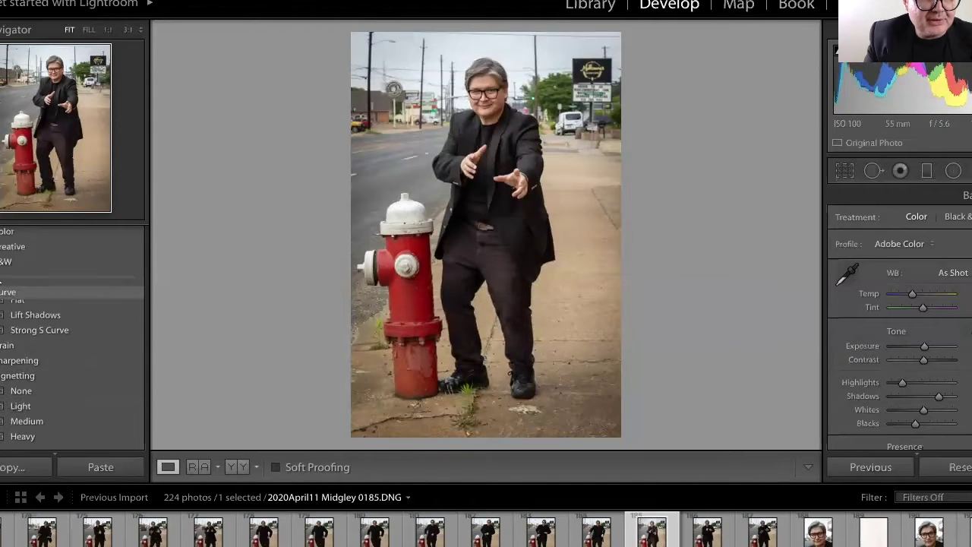
left_click(4, 292)
left_click(15, 270)
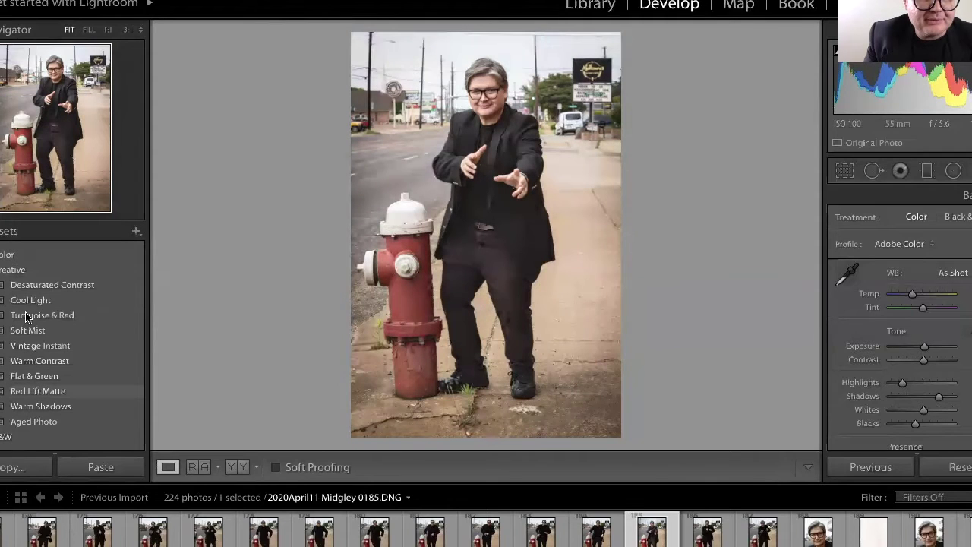
scroll(46, 319, "down", 1)
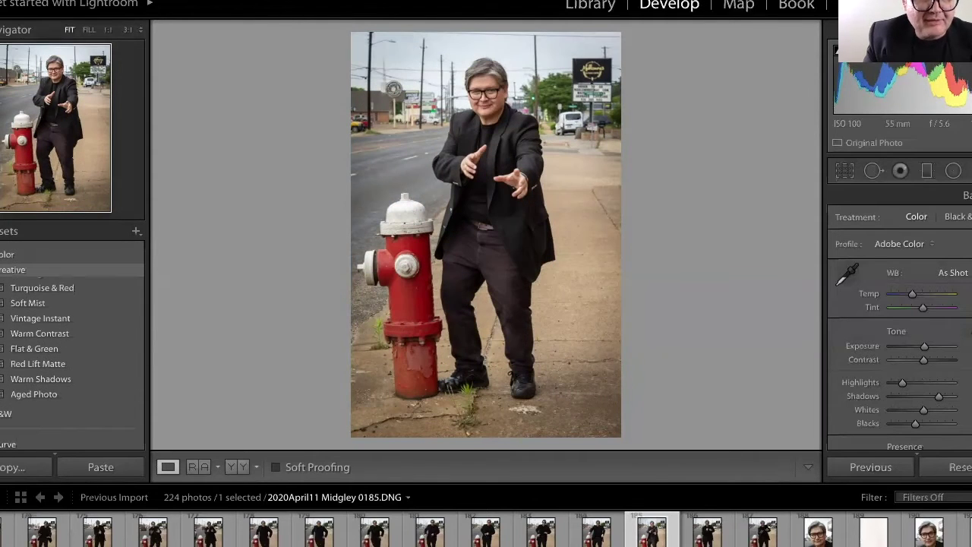
left_click(15, 270)
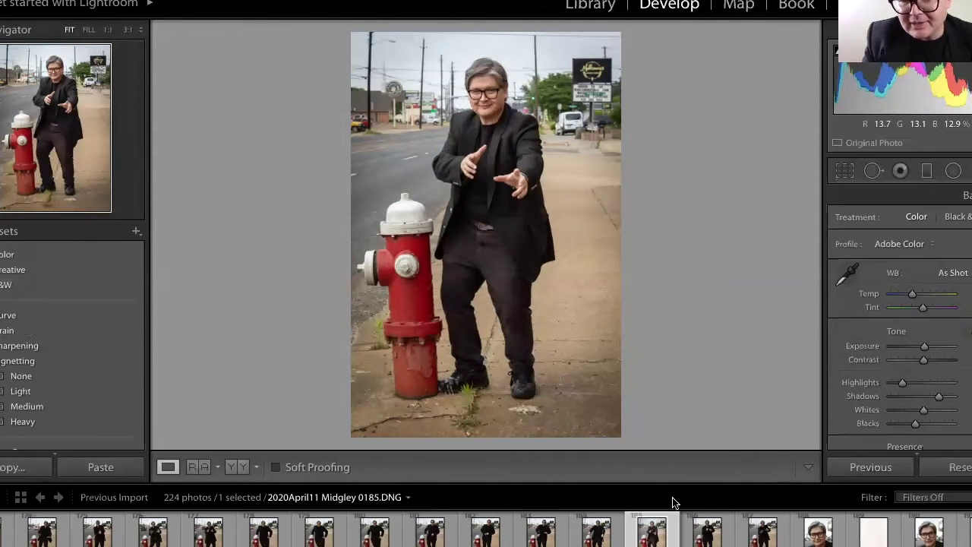
Step back through filmstrip thumbnails 0182, 0181, 0180 and 0179 to photo 0178
left_click(704, 531)
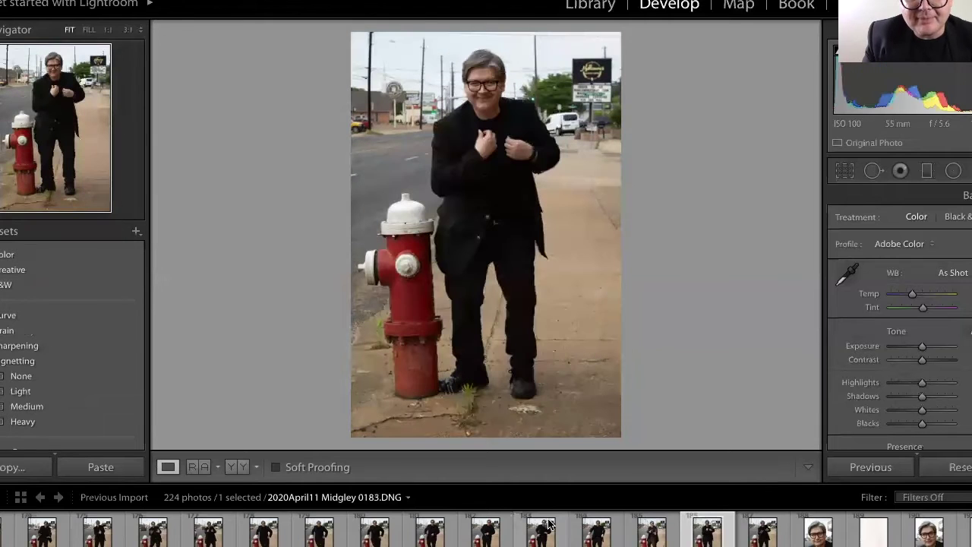
left_click(487, 534)
left_click(447, 536)
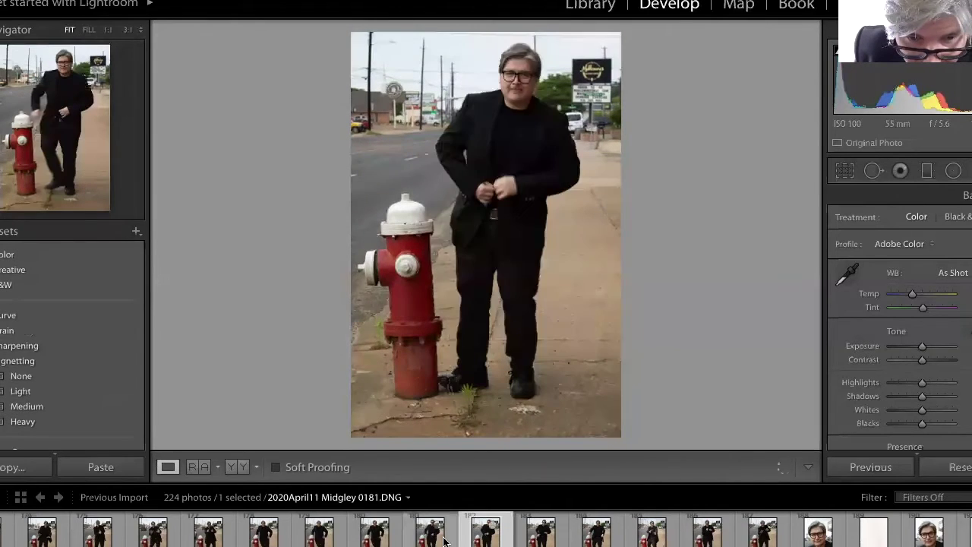
left_click(389, 537)
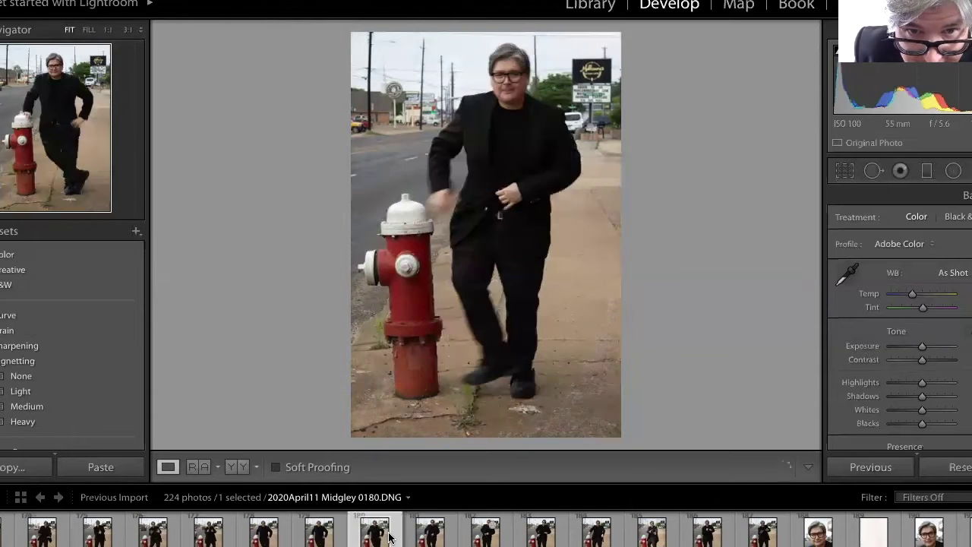
left_click(342, 535)
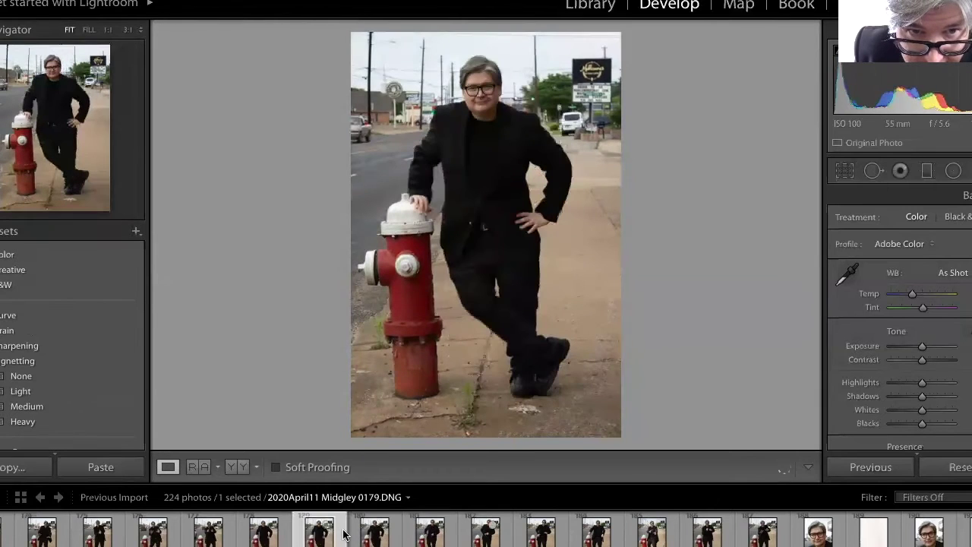
left_click(272, 534)
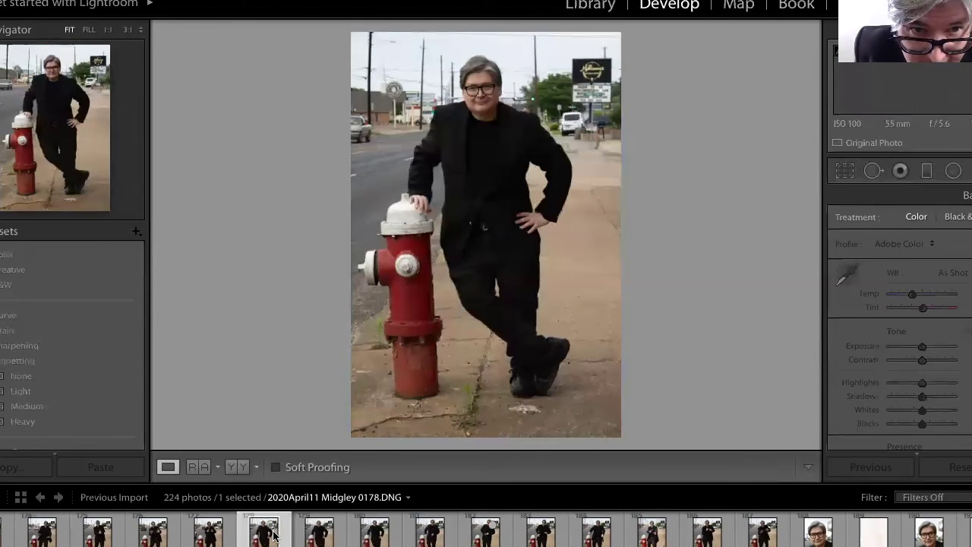
Check 0178's face at 1:1, back to Fit, and collapse the Vignetting presets folder
left_click(475, 105)
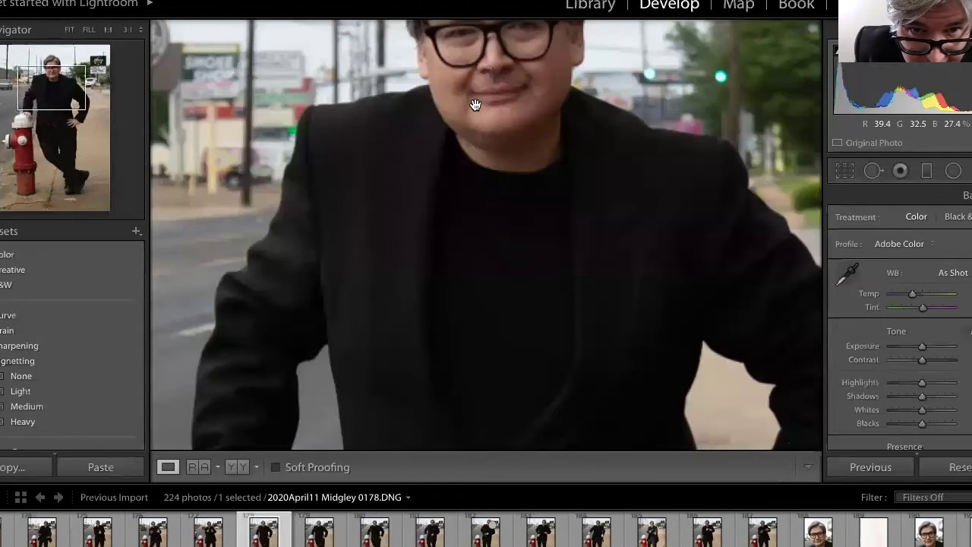
left_click(426, 351)
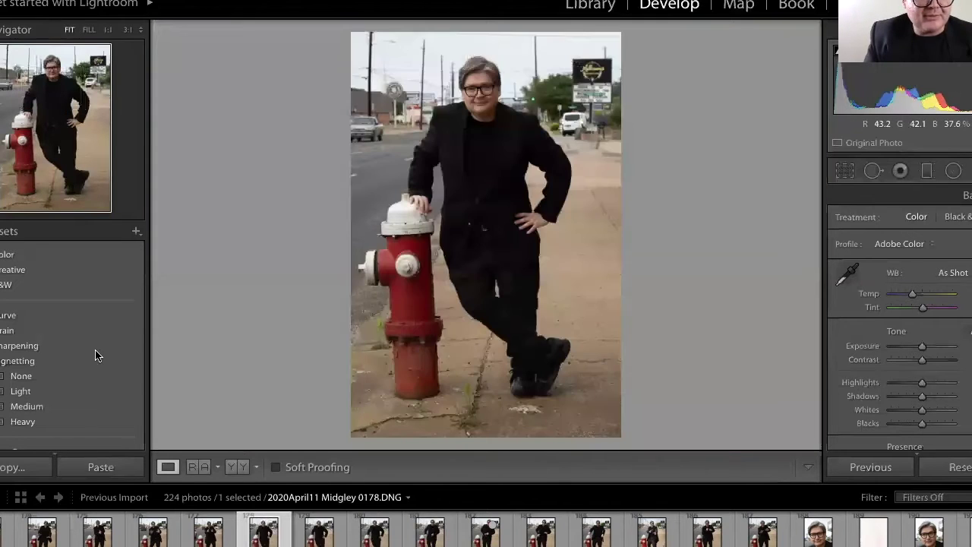
scroll(94, 355, "down", 2)
left_click(23, 312)
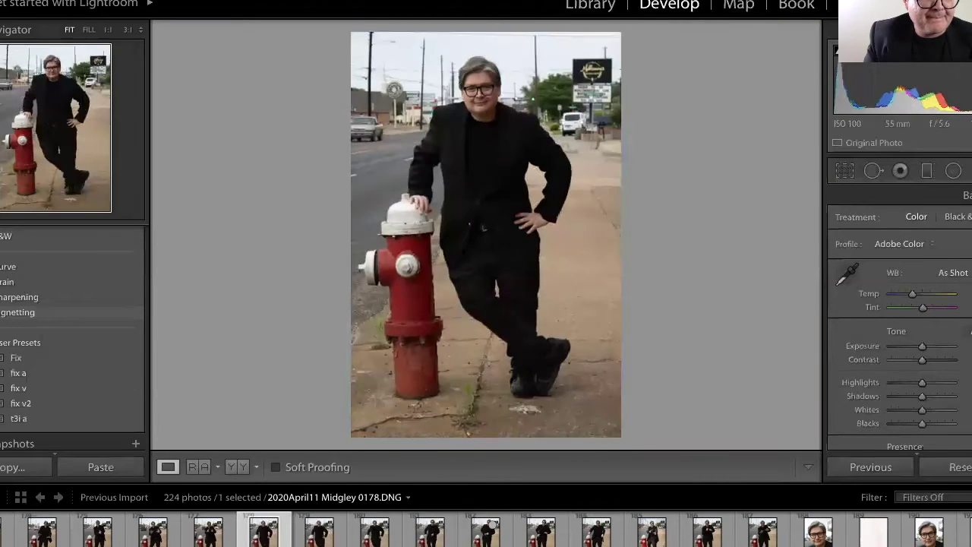
Apply t3i a to photo 0178, then export its filmstrip thumbnail via Export with Previous
left_click(48, 416)
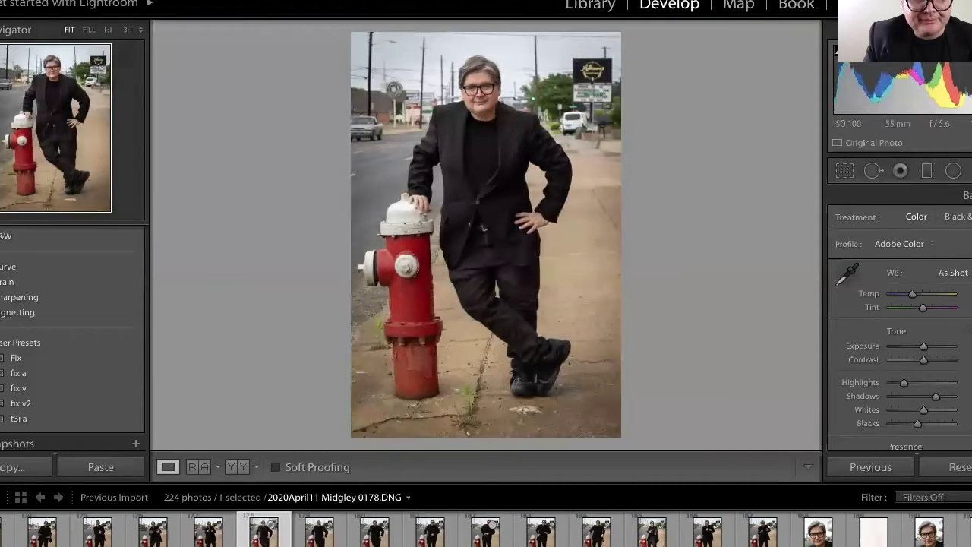
right_click(265, 531)
mouse_move(325, 503)
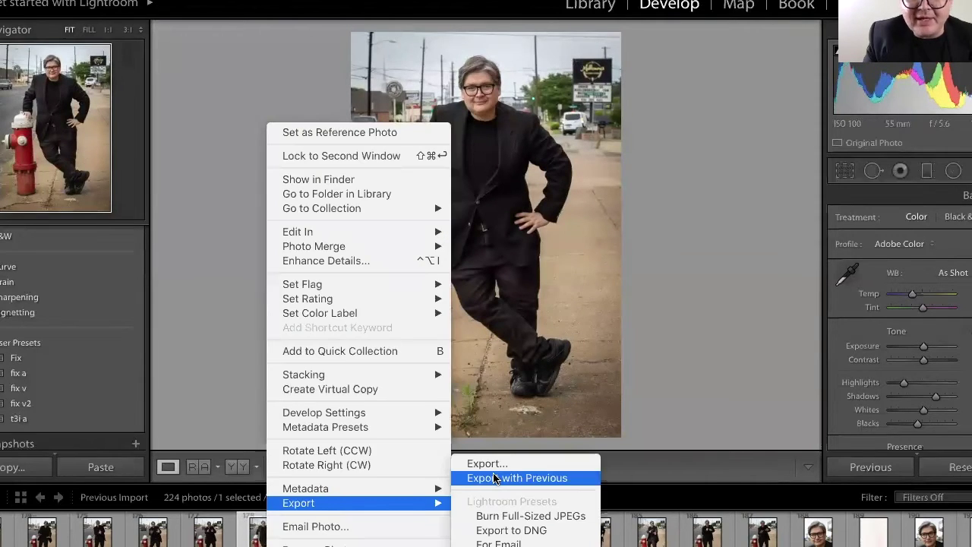
left_click(494, 478)
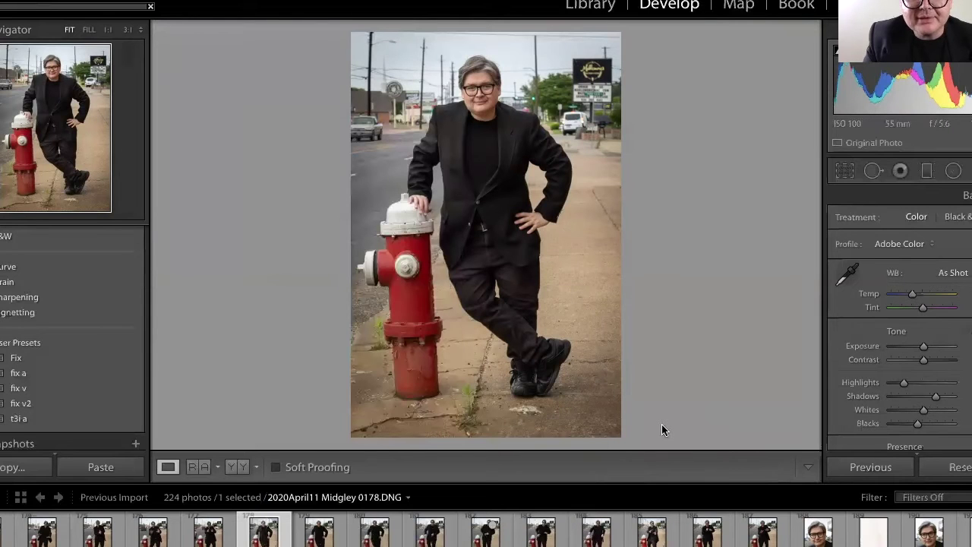
Advance through photos 0188 to 0194 in the filmstrip
left_click(817, 540)
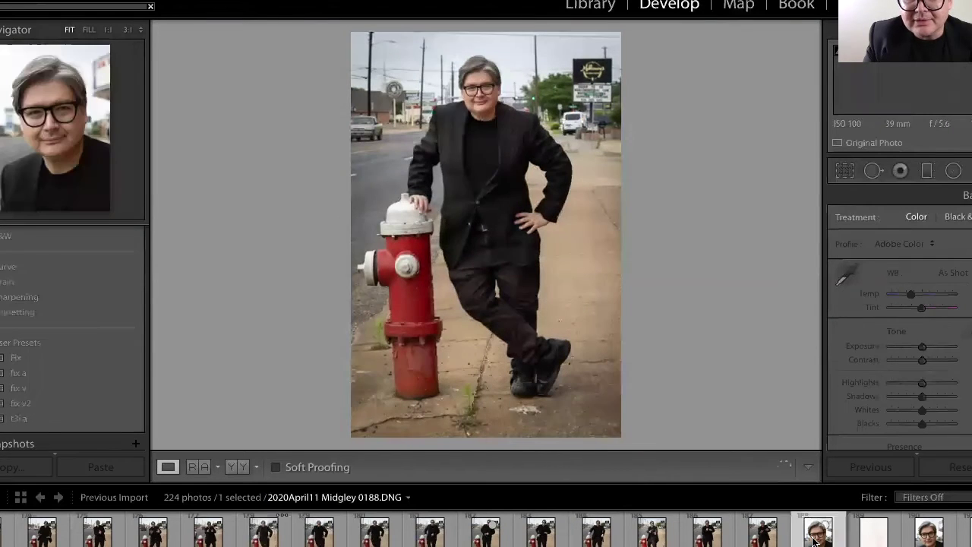
left_click(865, 544)
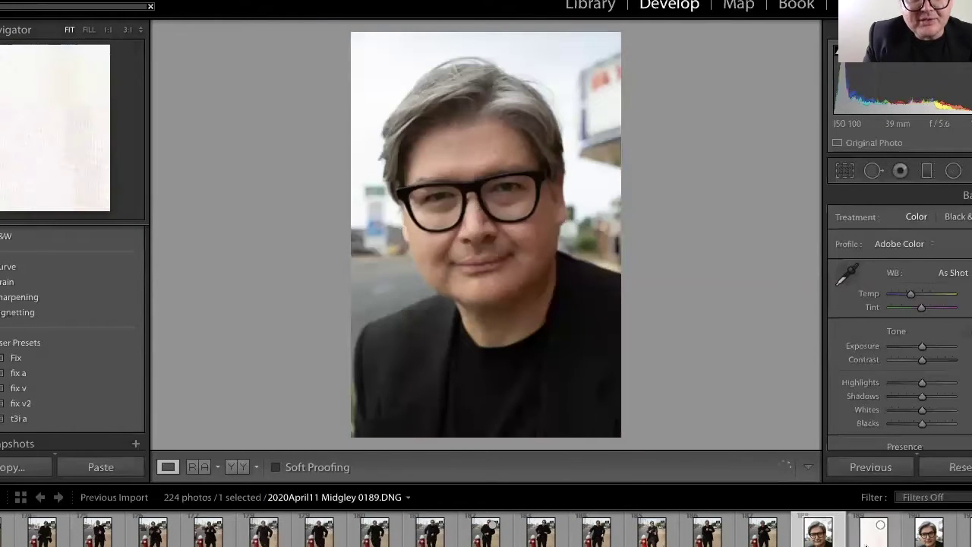
left_click(928, 541)
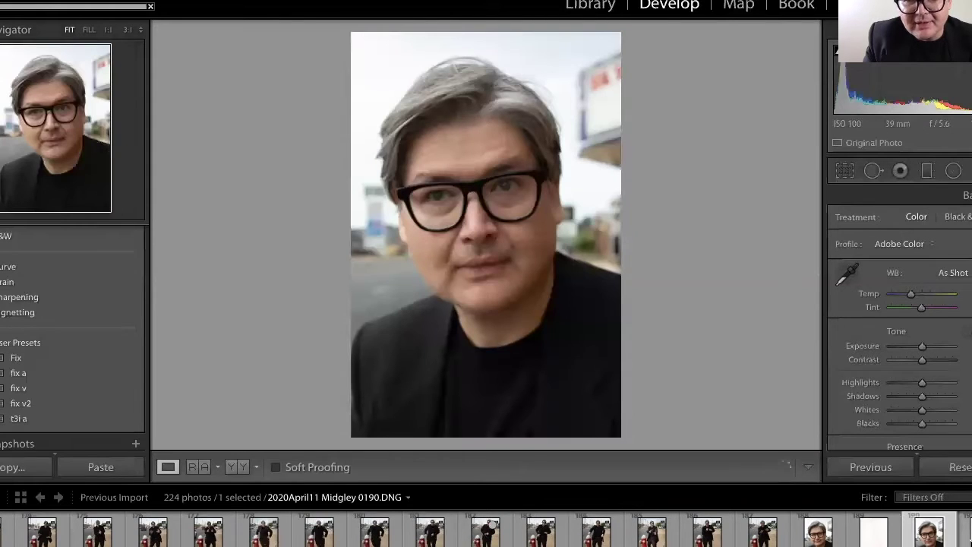
key("Right")
key("Right")
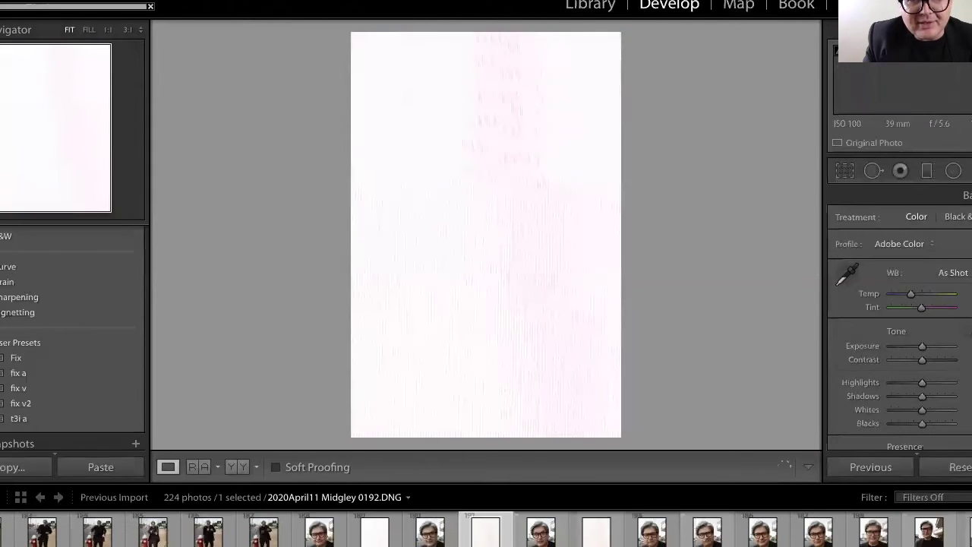
key("Right")
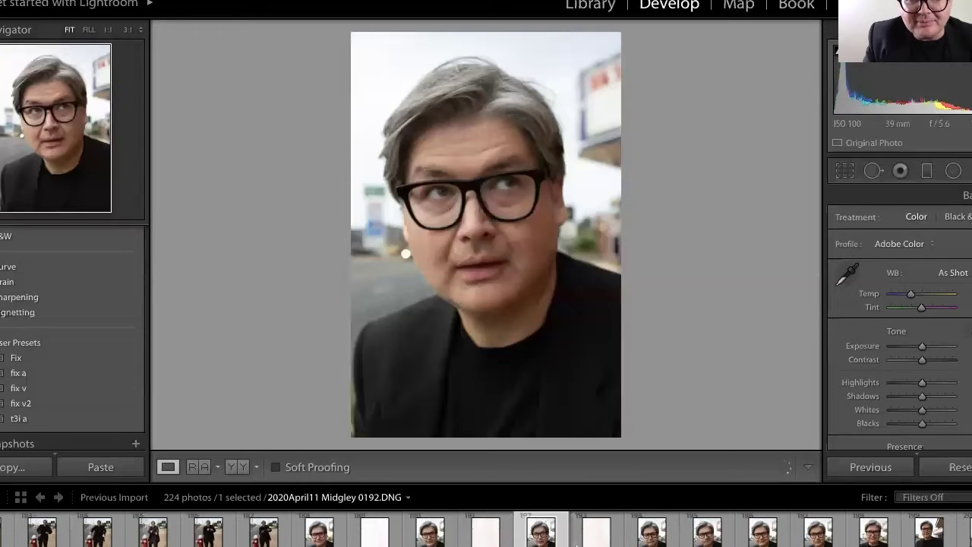
key("Right")
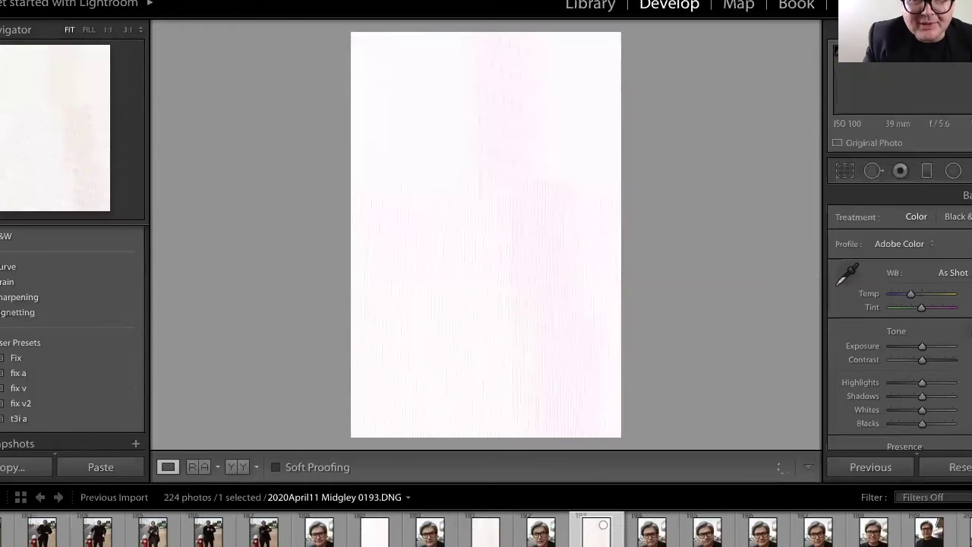
key("Right")
key("Right")
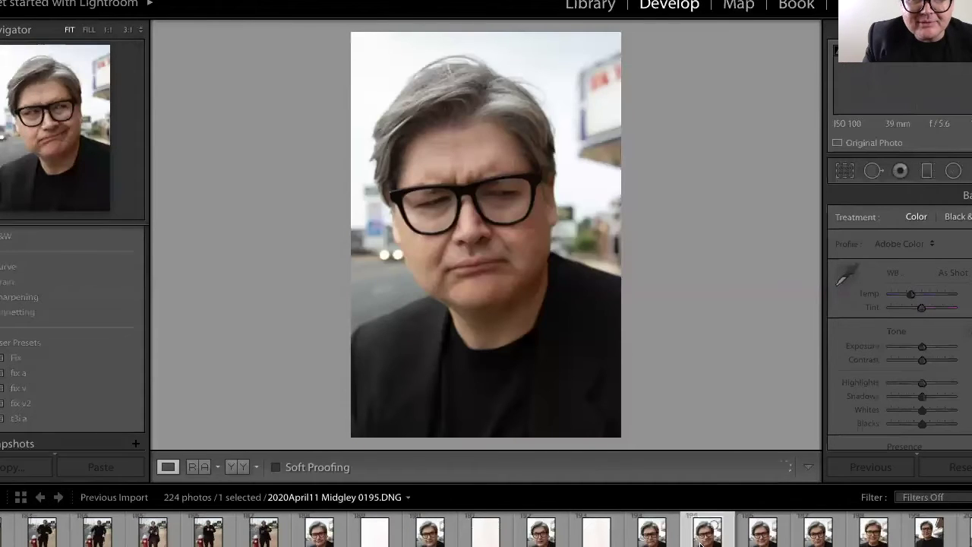
key("Right")
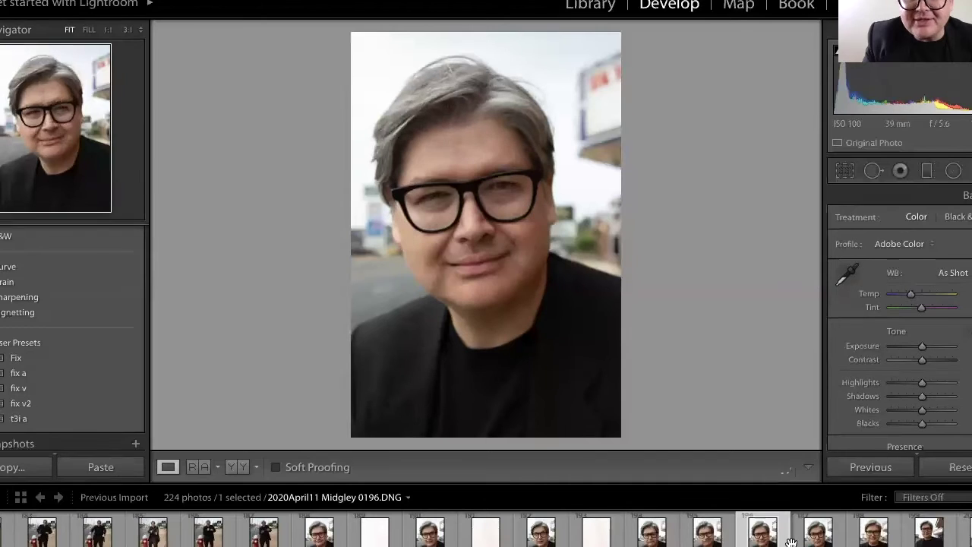
Continue through photos 0197 to 0199, ending on close-up headshot 0200
left_click(816, 537)
left_click(848, 542)
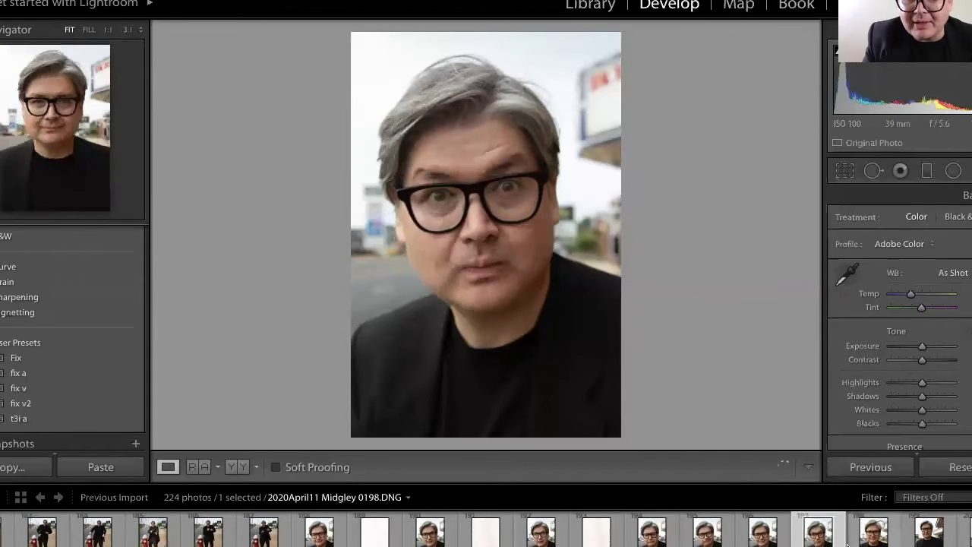
left_click(879, 543)
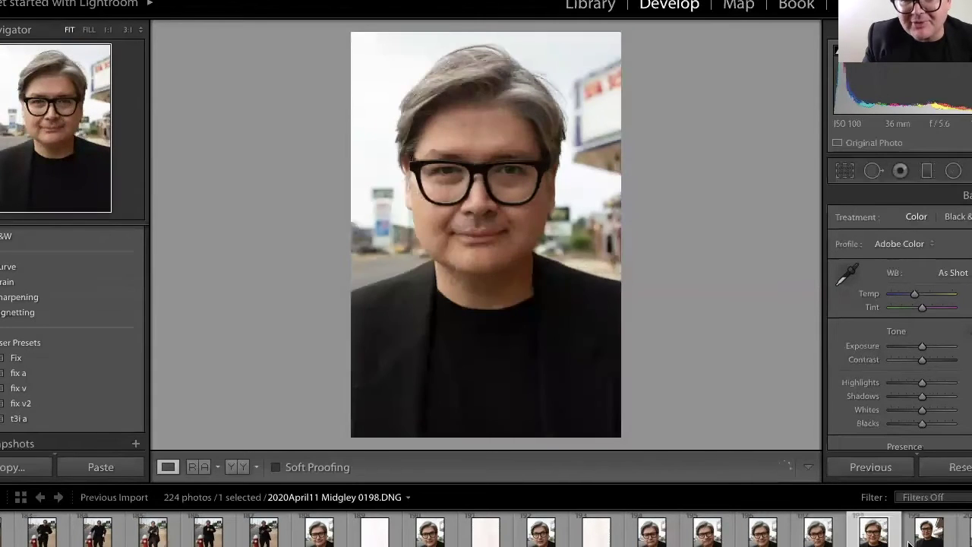
left_click(916, 542)
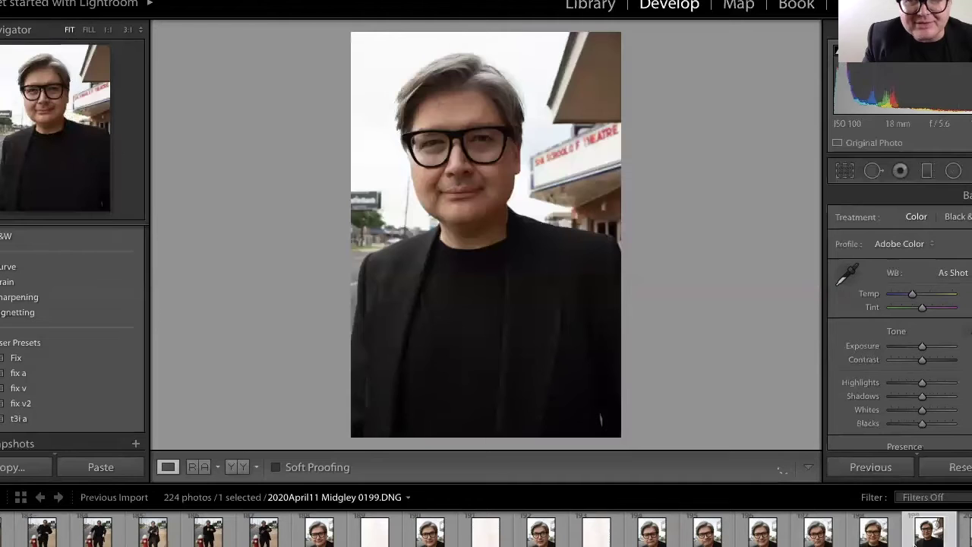
left_click(961, 539)
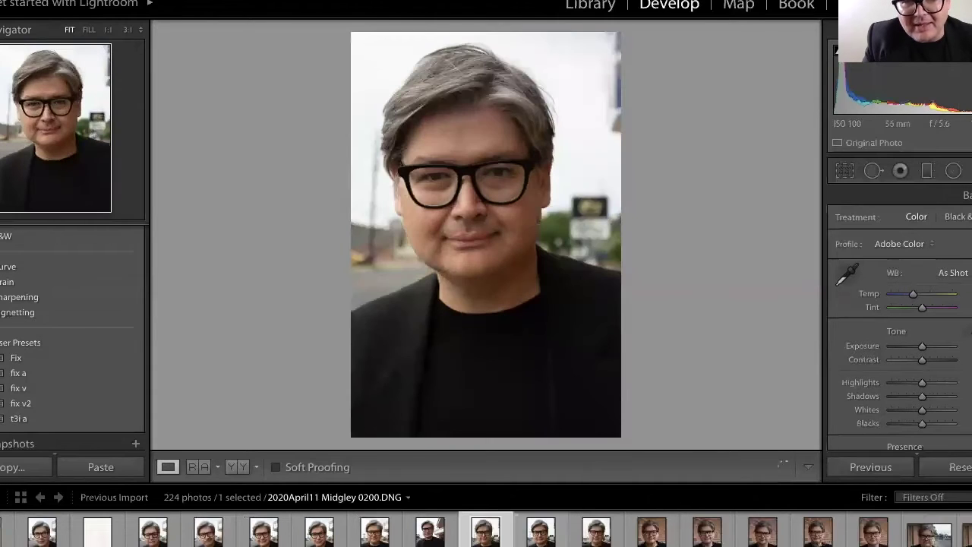
Move to photo 0200, apply the t3i a preset, Auto tone it, and lower Contrast
key("Right")
key("Right")
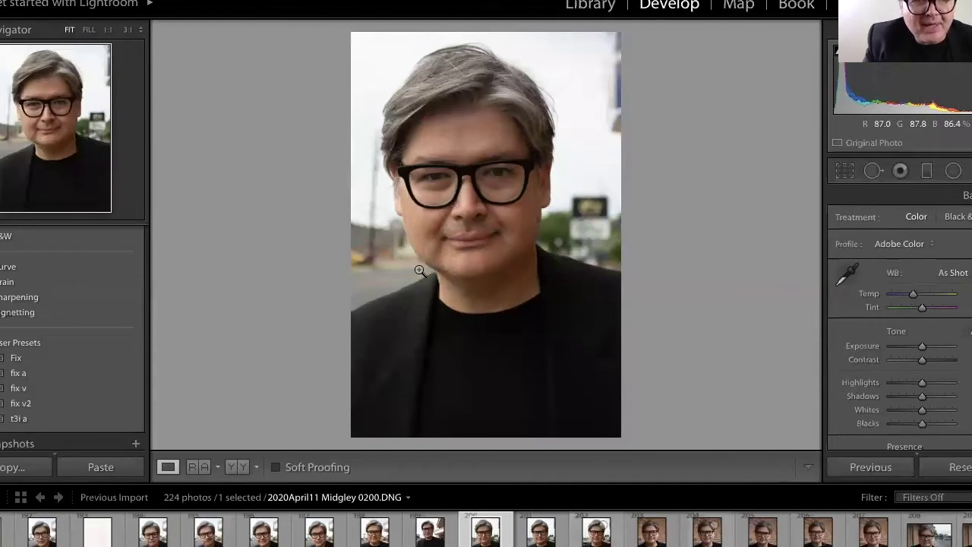
left_click(67, 418)
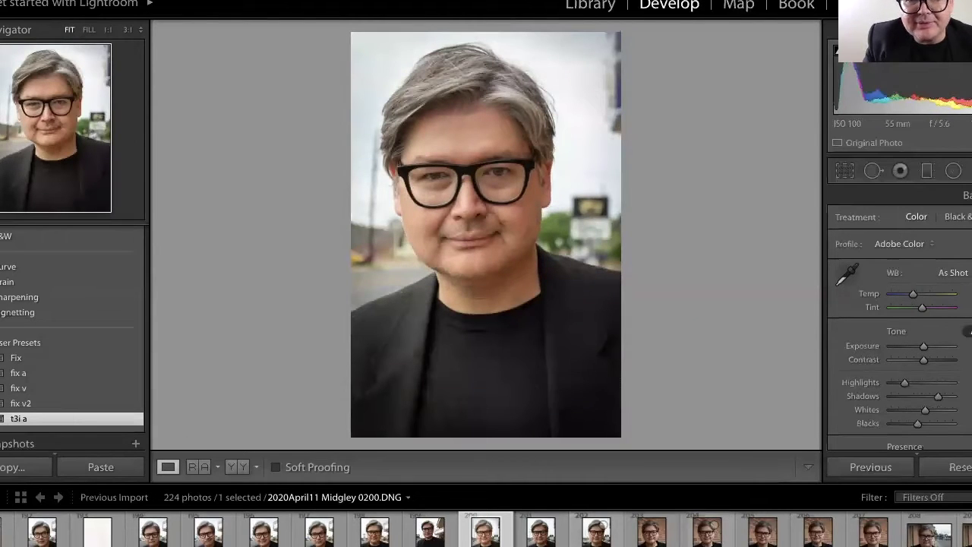
left_click(968, 332)
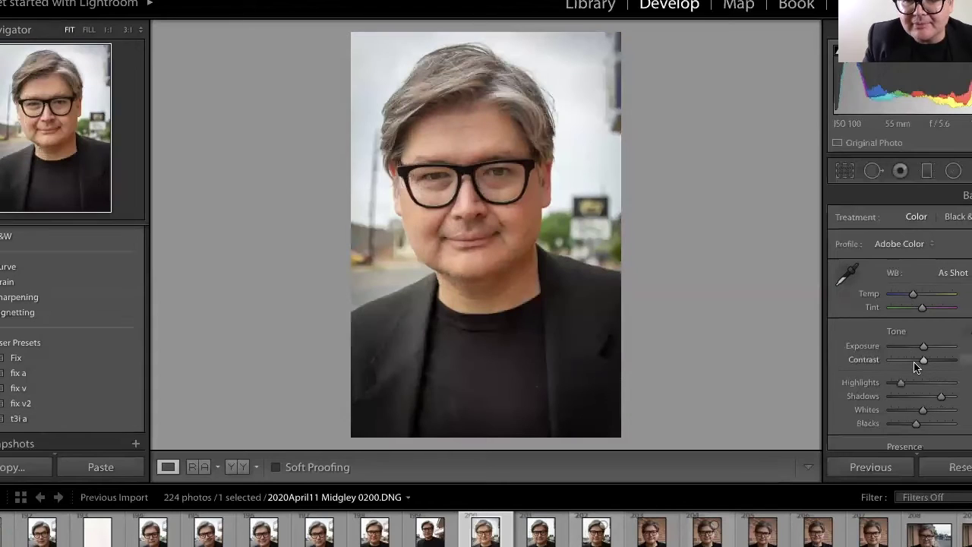
left_click_drag(948, 360, 921, 363)
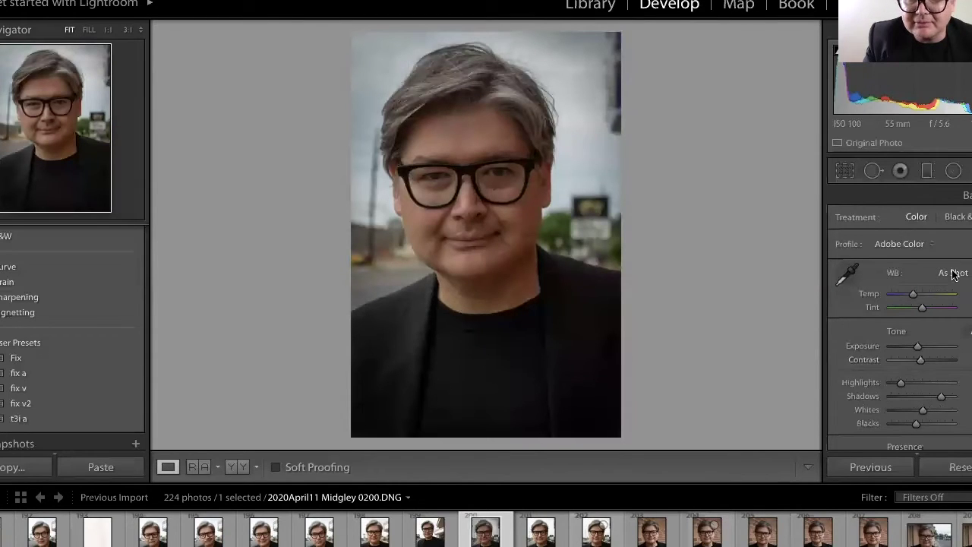
right_click(486, 540)
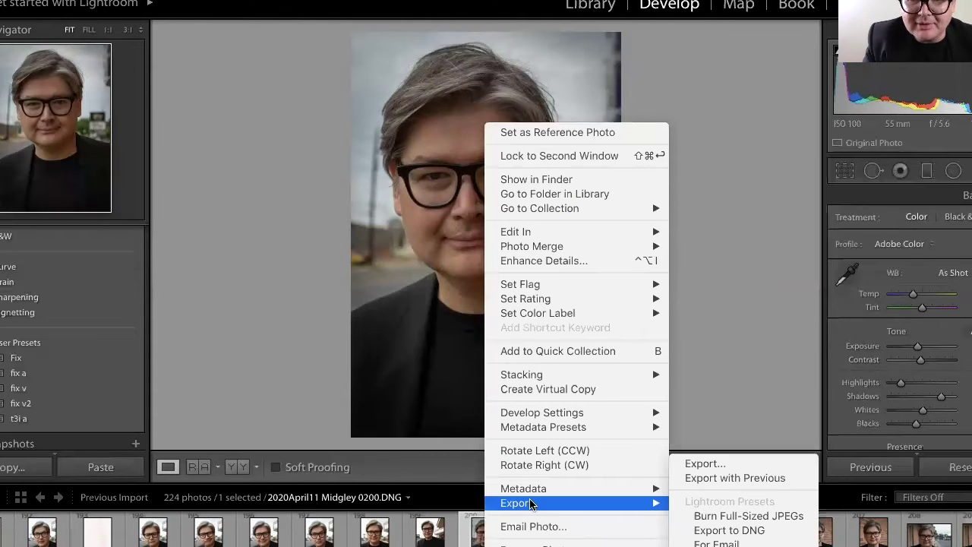
Export photo 0200 with previous settings and step through the filmstrip to 0204
left_click(685, 479)
left_click(548, 541)
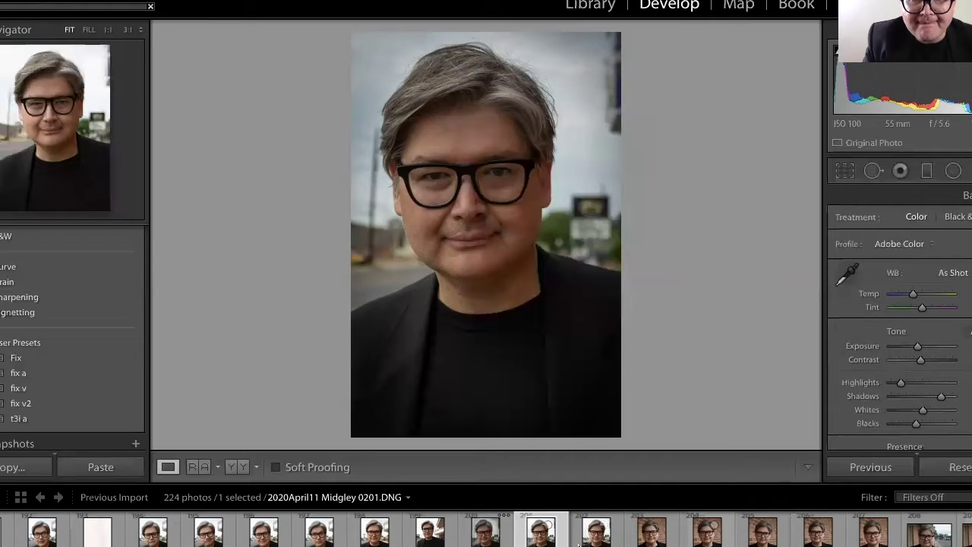
left_click(605, 541)
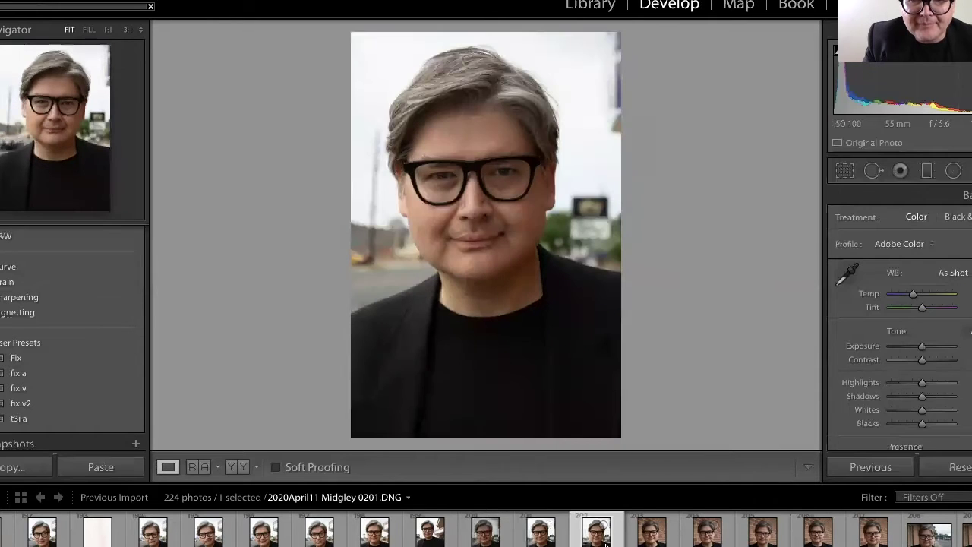
left_click(640, 540)
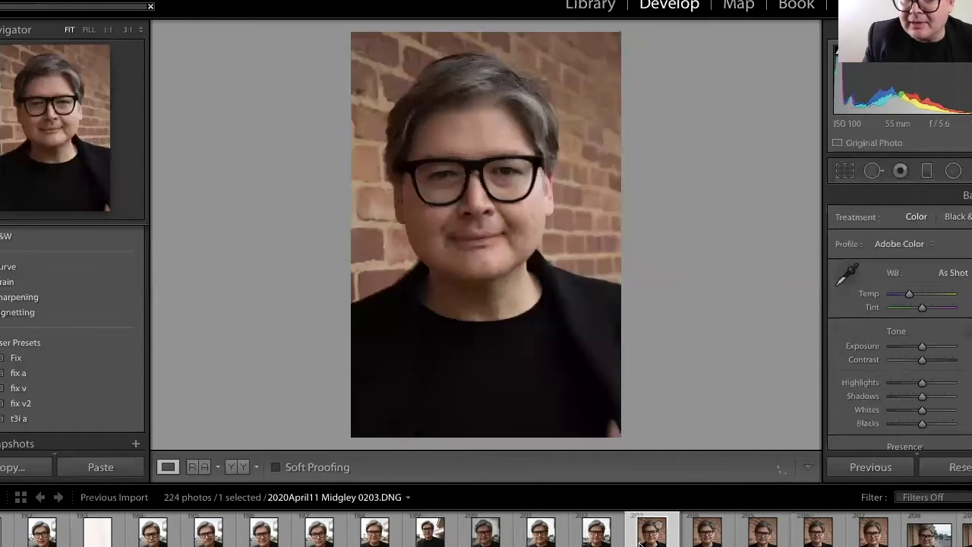
left_click(699, 541)
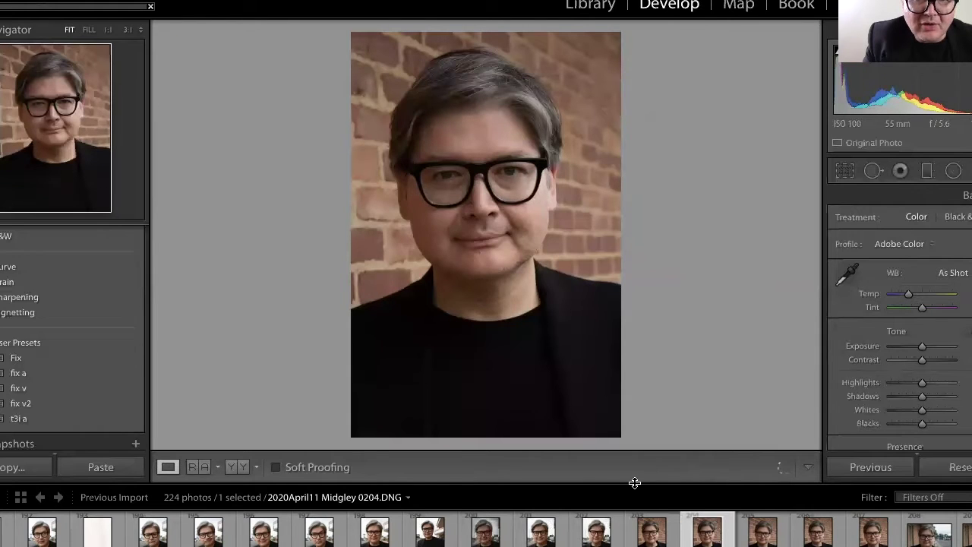
Zoom in on 0204's face to check detail, then return to the full view
left_click(492, 201)
key("ctrl+equal")
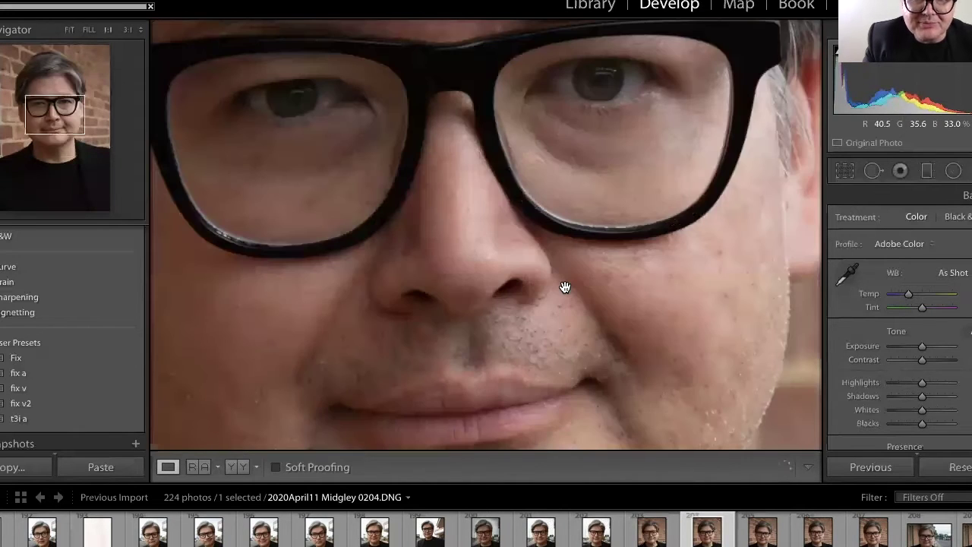
scroll(554, 321, "up", 1)
scroll(594, 386, "up", 3)
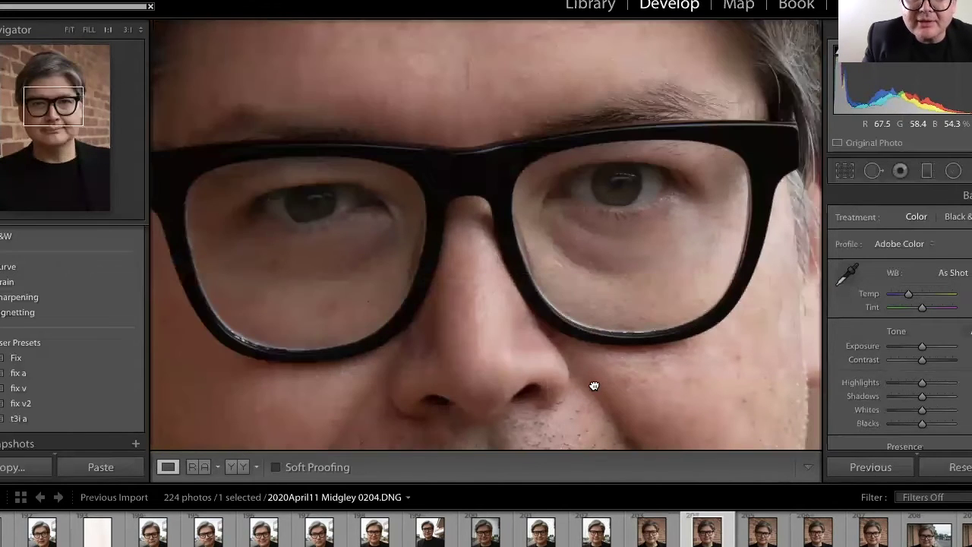
left_click(593, 385)
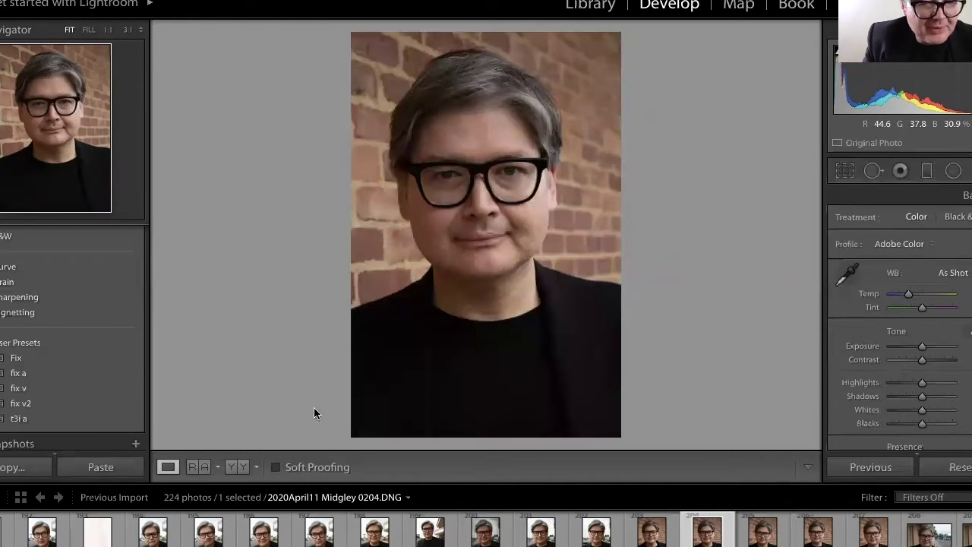
Apply the t3i a preset to 0204, lower exposure slightly, and check eyes and chin at 1:1
left_click(53, 421)
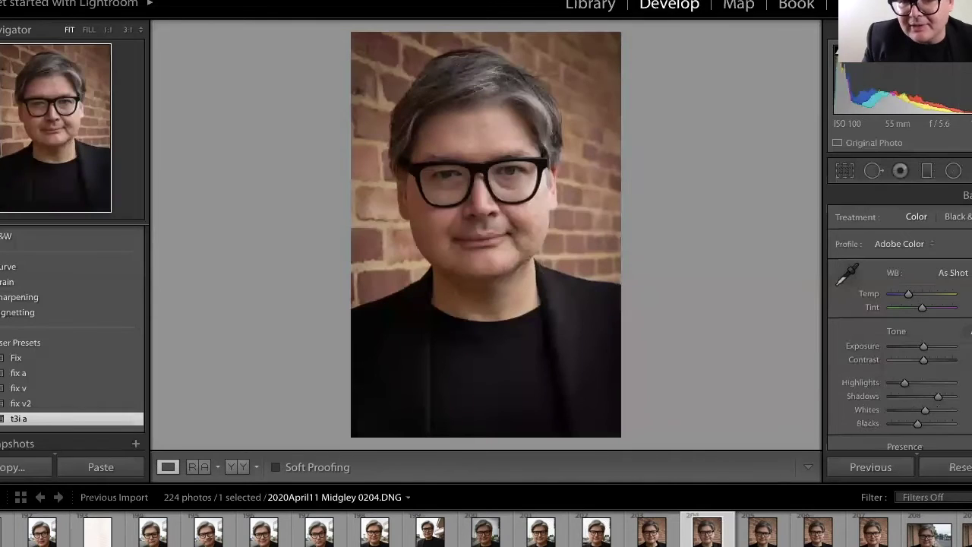
key("ctrl+z")
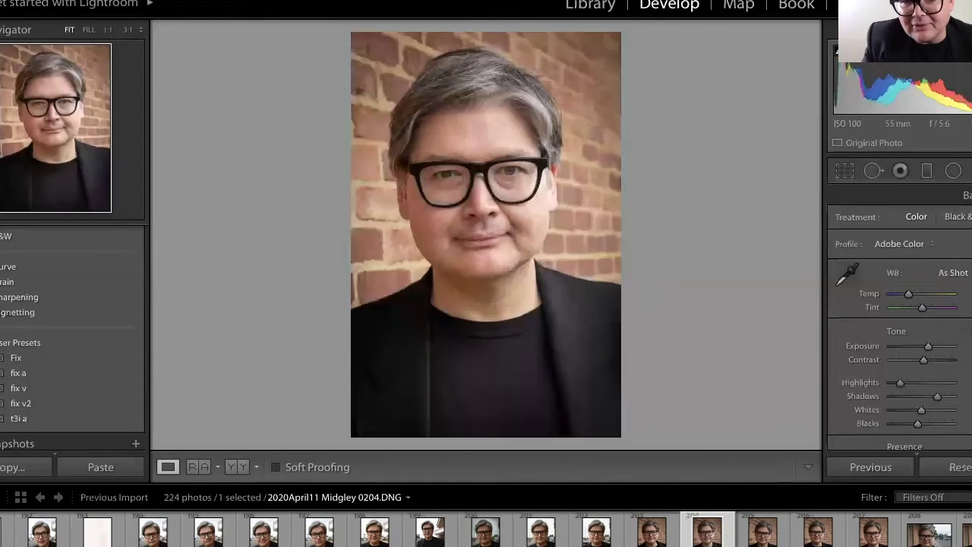
left_click_drag(924, 347, 922, 348)
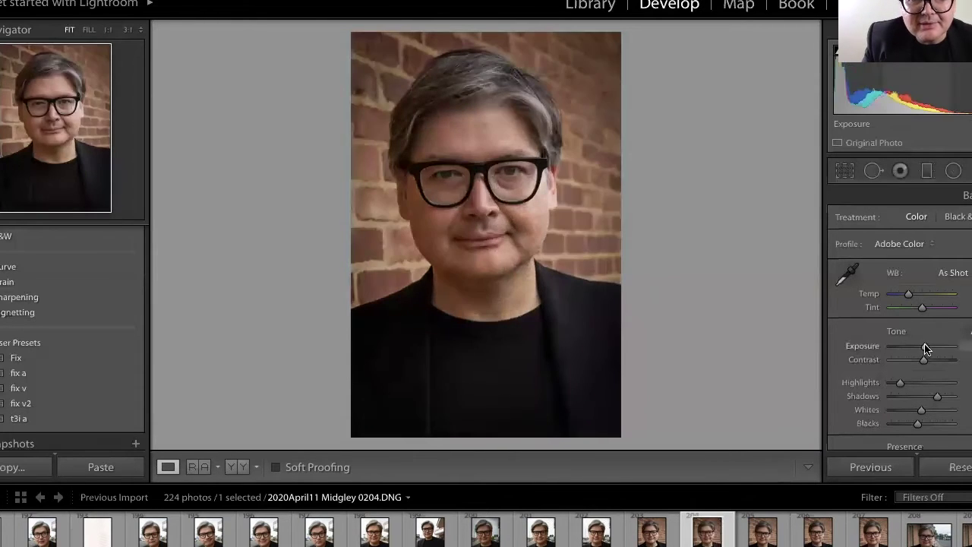
left_click(515, 172)
left_click(516, 311)
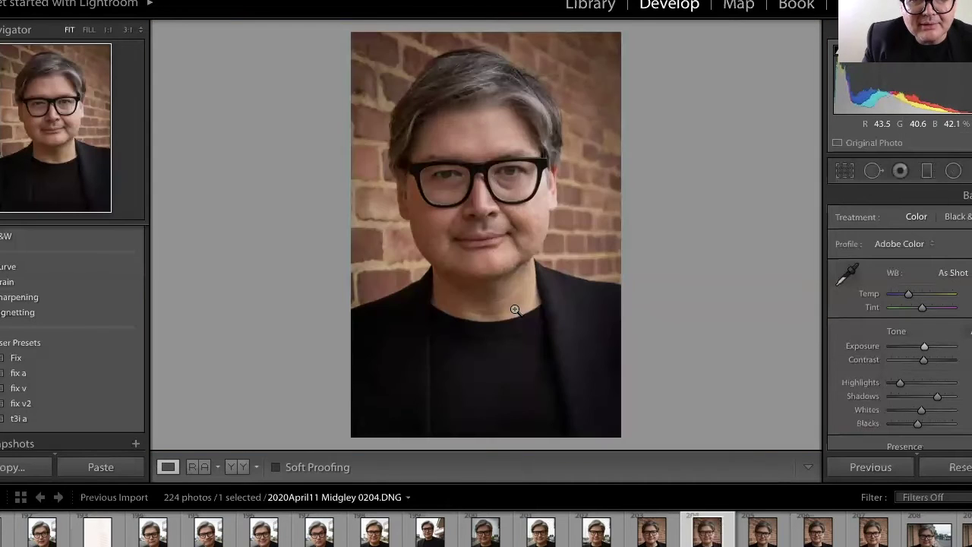
left_click(483, 268)
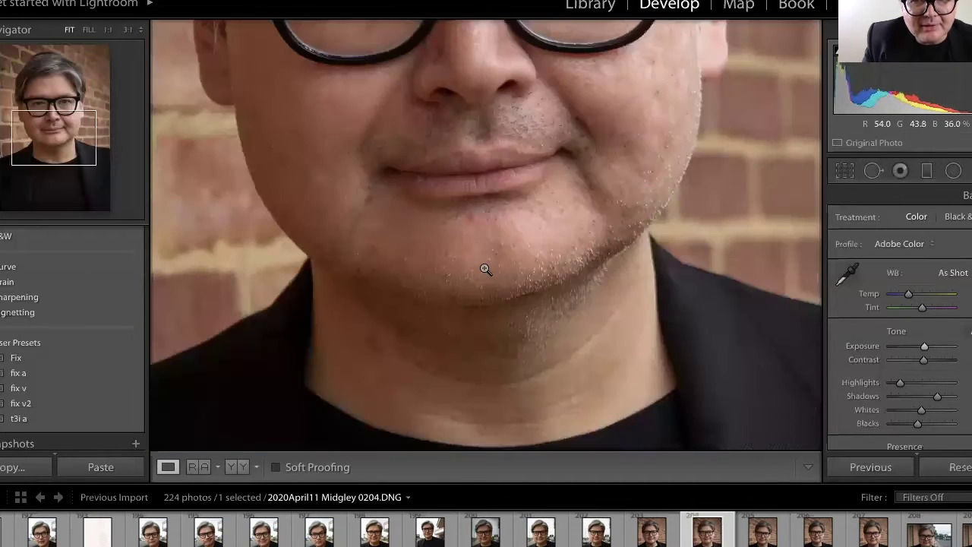
left_click(454, 358)
Export photo 0204 with the previous export settings
right_click(707, 532)
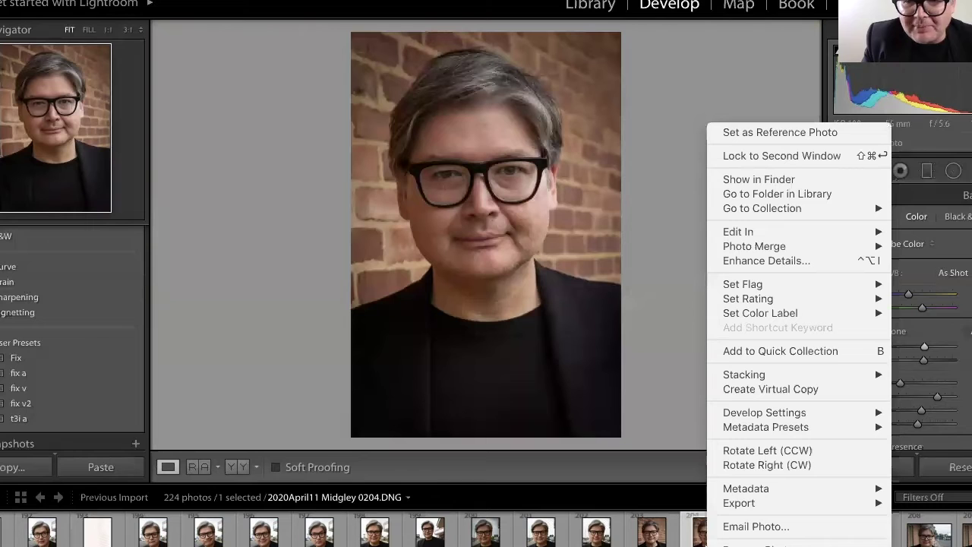
mouse_move(738, 517)
left_click(677, 478)
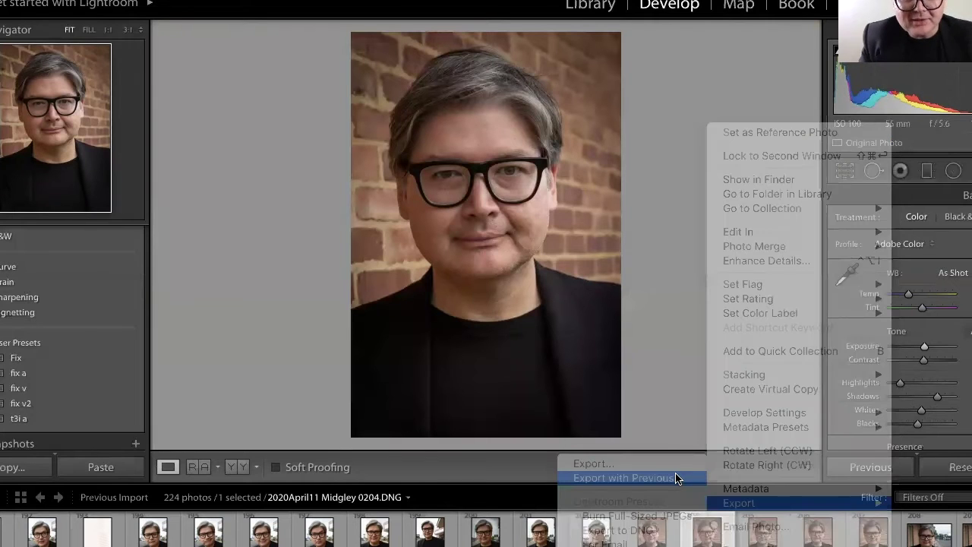
Give photo 0205 the t3i a preset, export it with previous settings, and advance to 0207
left_click(762, 539)
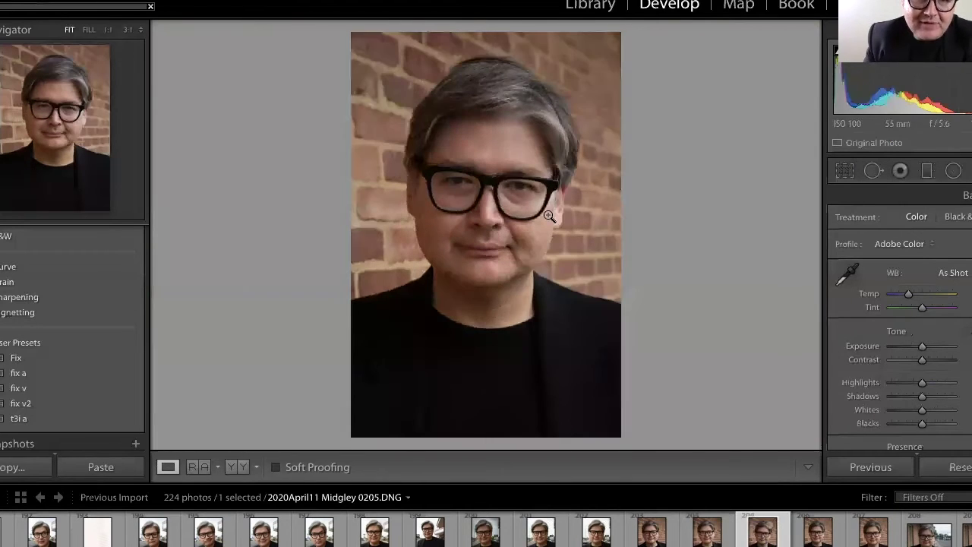
left_click(48, 418)
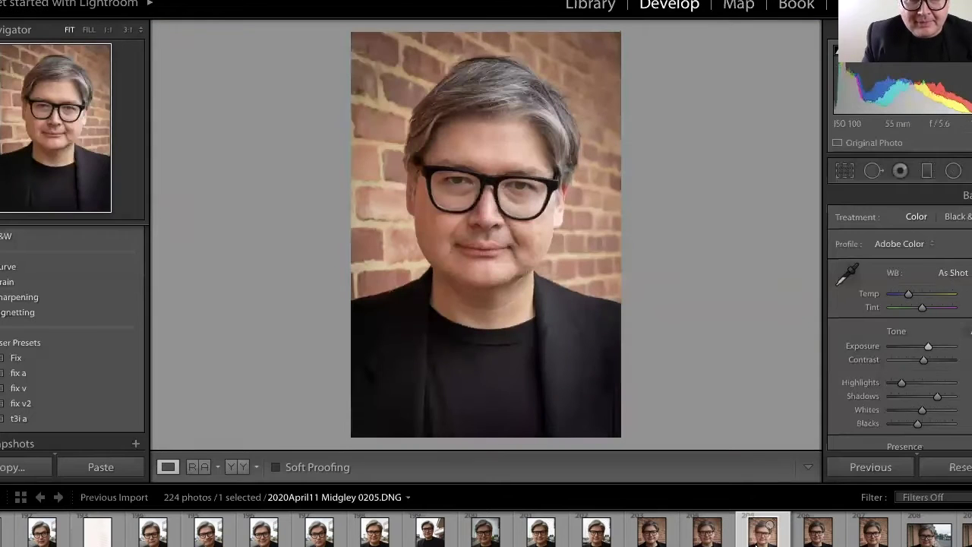
right_click(795, 507)
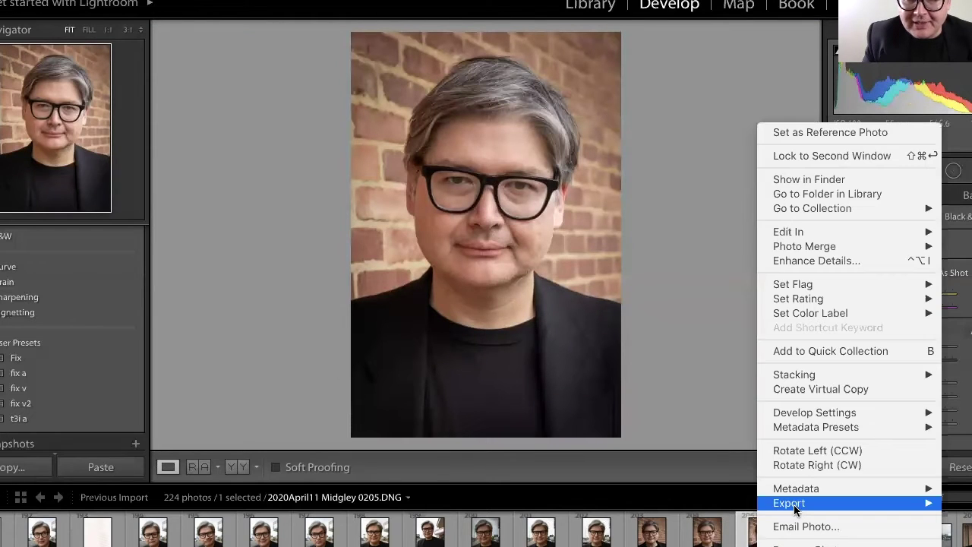
mouse_move(795, 505)
left_click(673, 478)
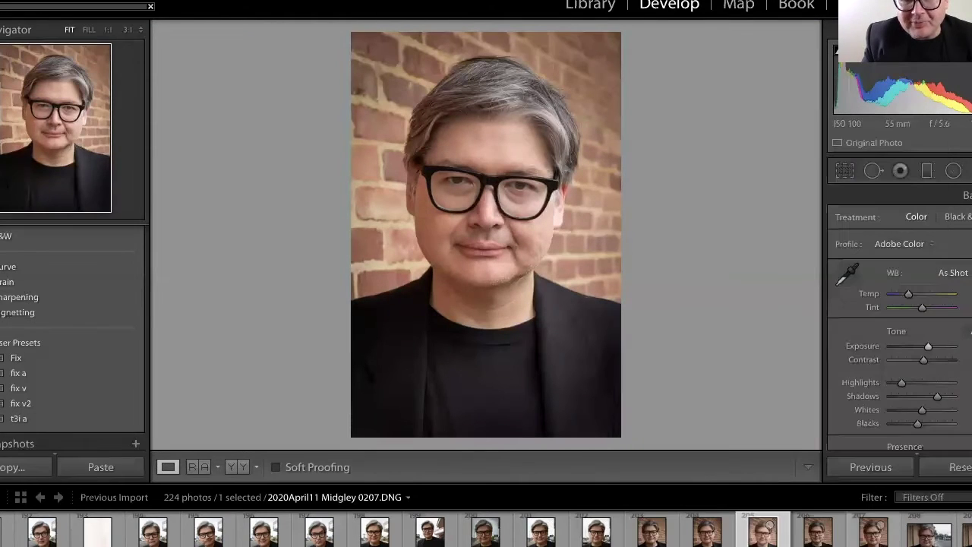
left_click(817, 532)
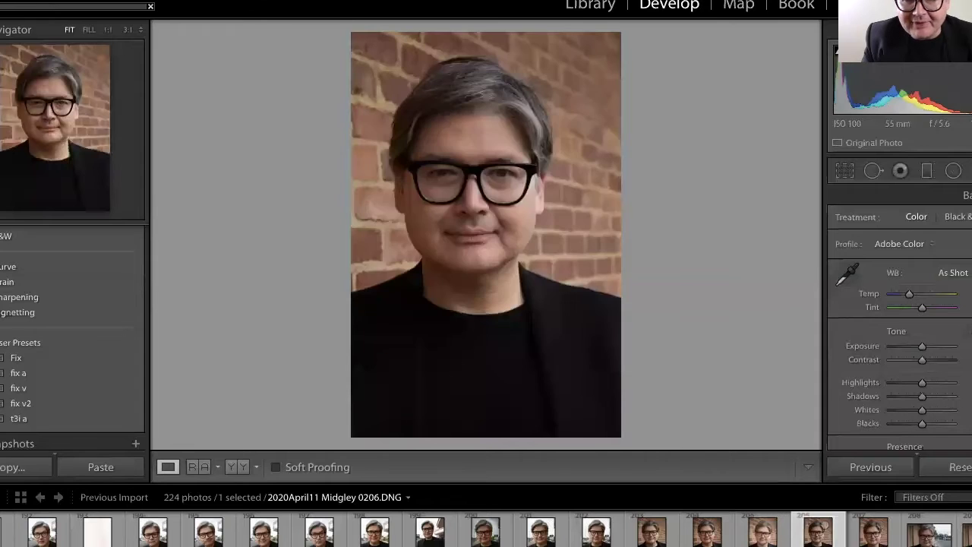
left_click(865, 543)
Select 0208, apply t3i a, nudge Exposure slightly down, and Export with Previous
left_click(928, 536)
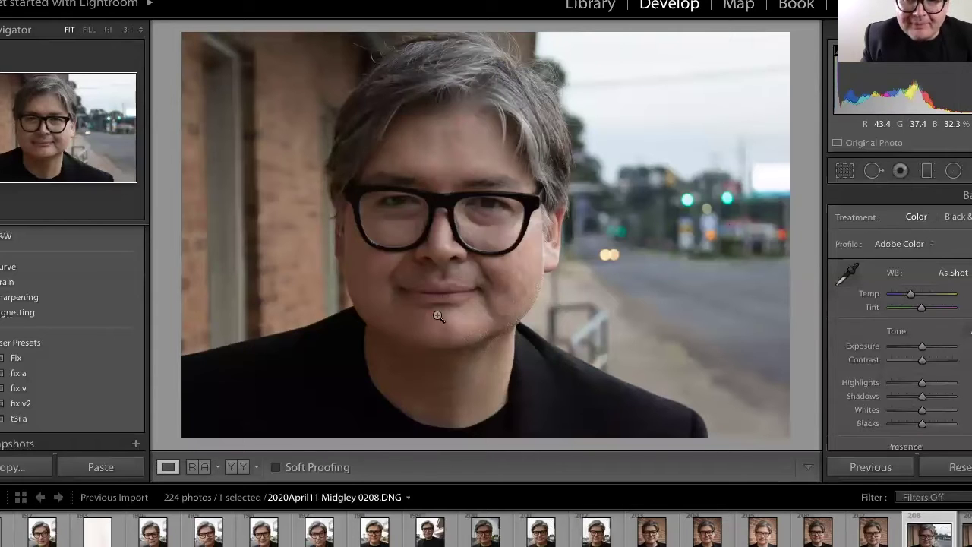
left_click(94, 425)
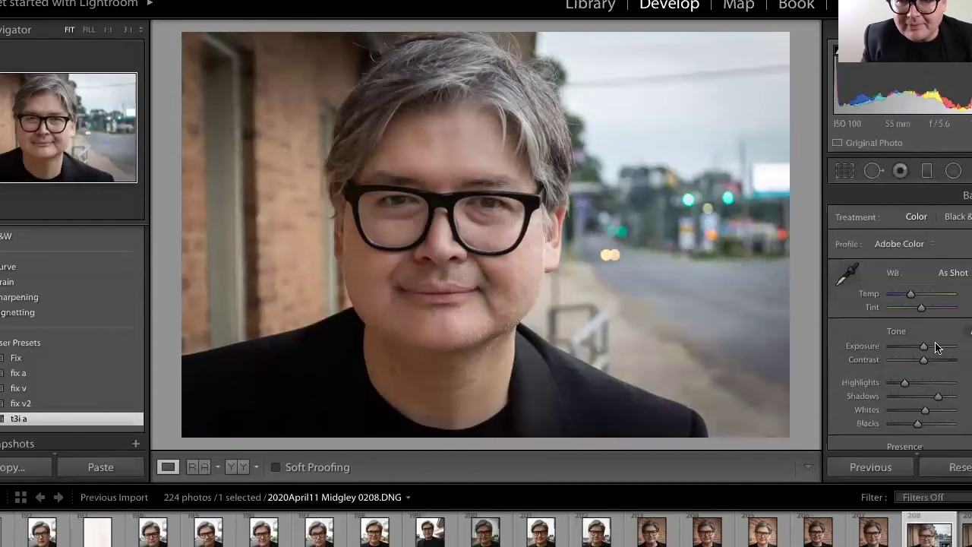
left_click_drag(925, 347, 924, 348)
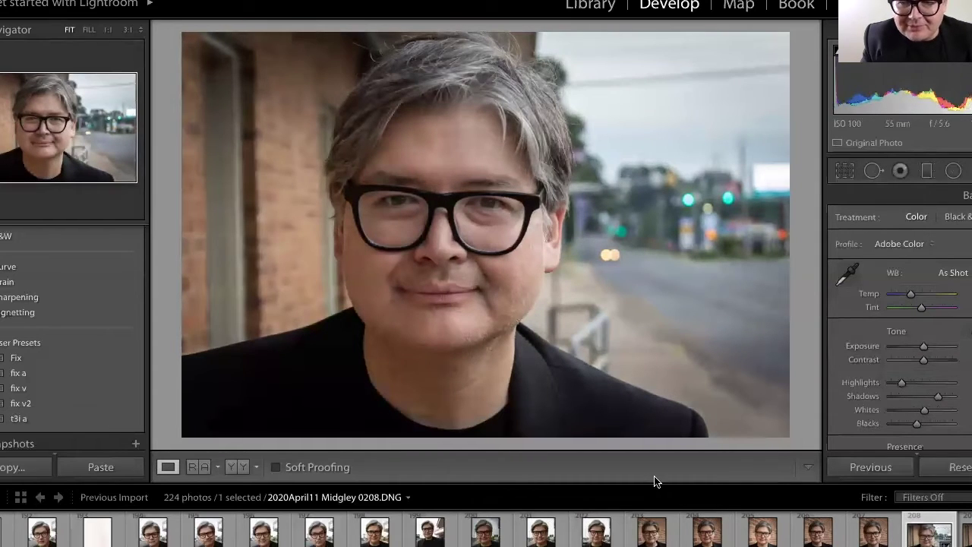
right_click(935, 542)
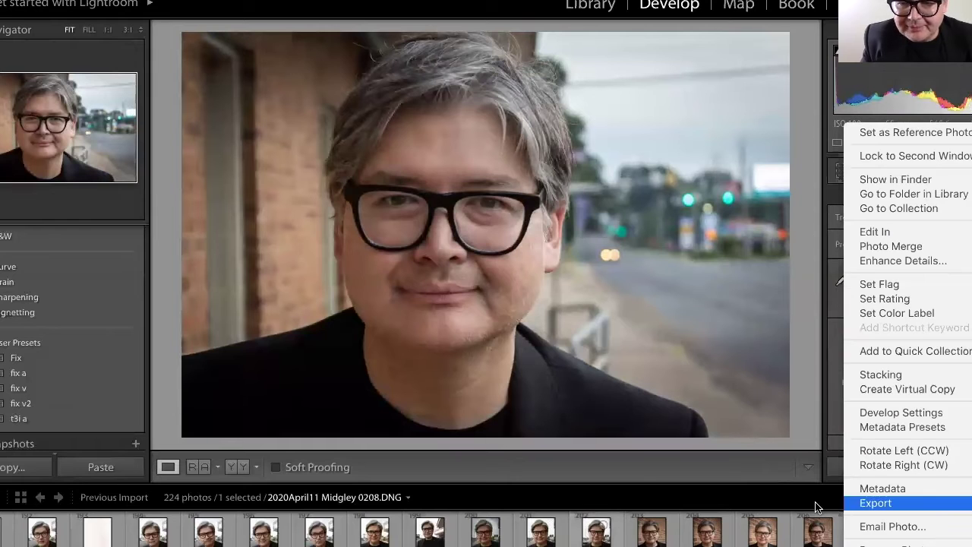
mouse_move(911, 502)
left_click(759, 478)
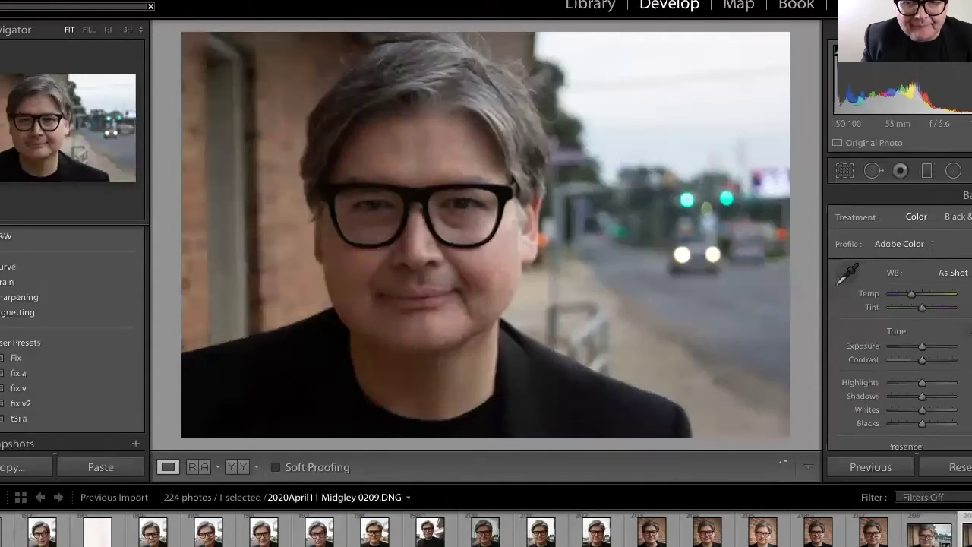
Browse the filmstrip with arrow keys to photo 0212 and apply the t3i a preset
key("Right")
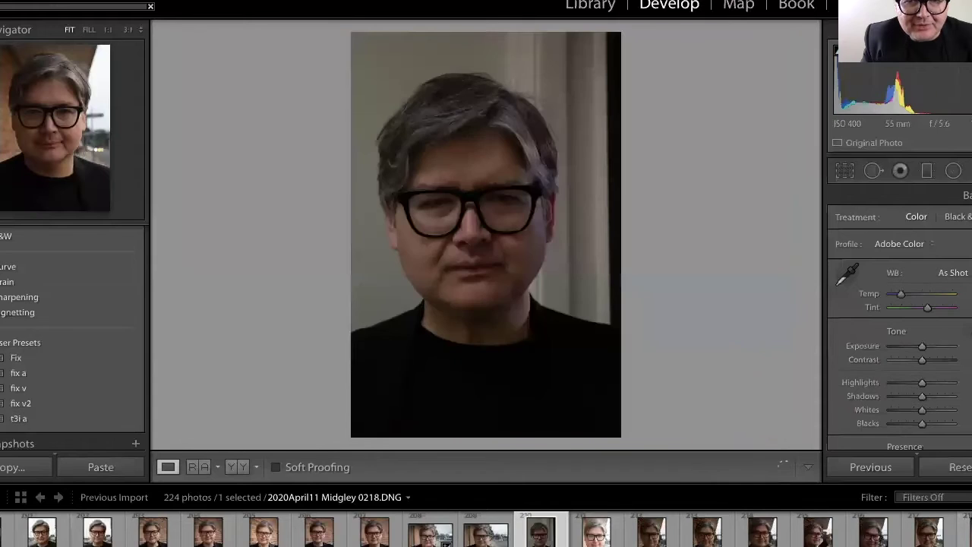
key("Right")
key("Right")
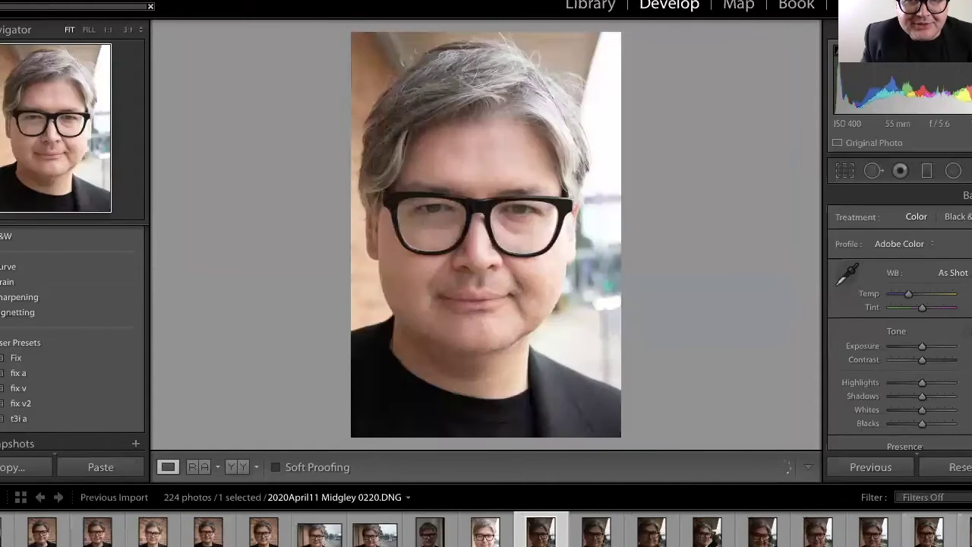
key("Left")
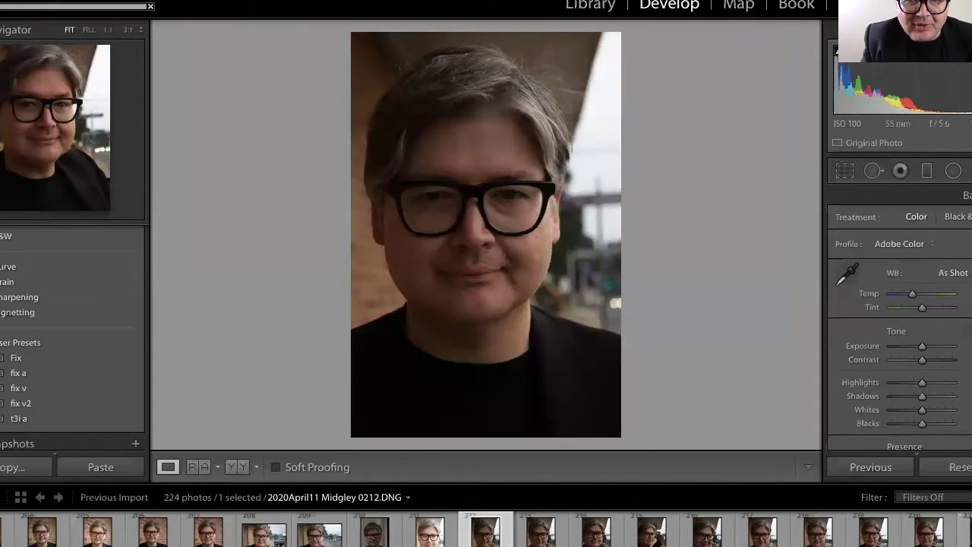
key("Right")
key("Left")
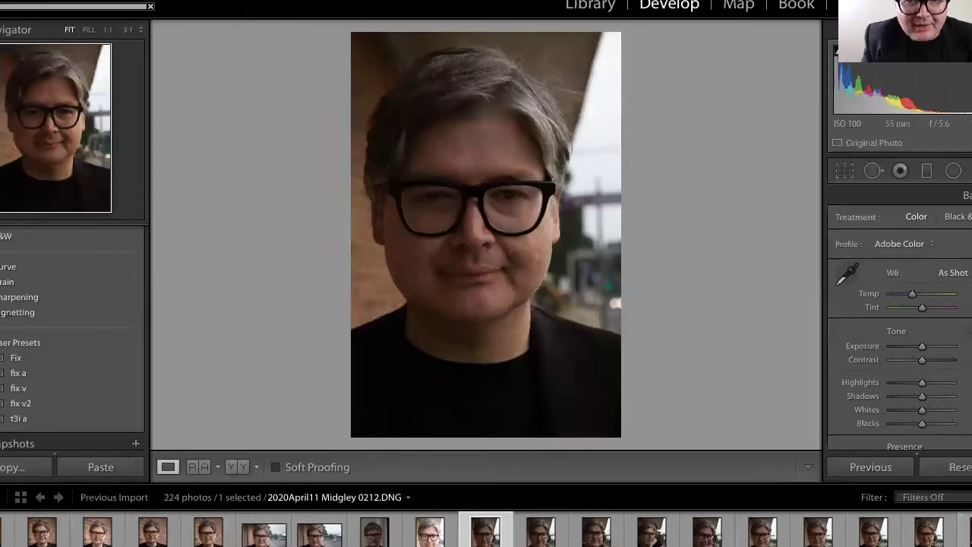
left_click(85, 419)
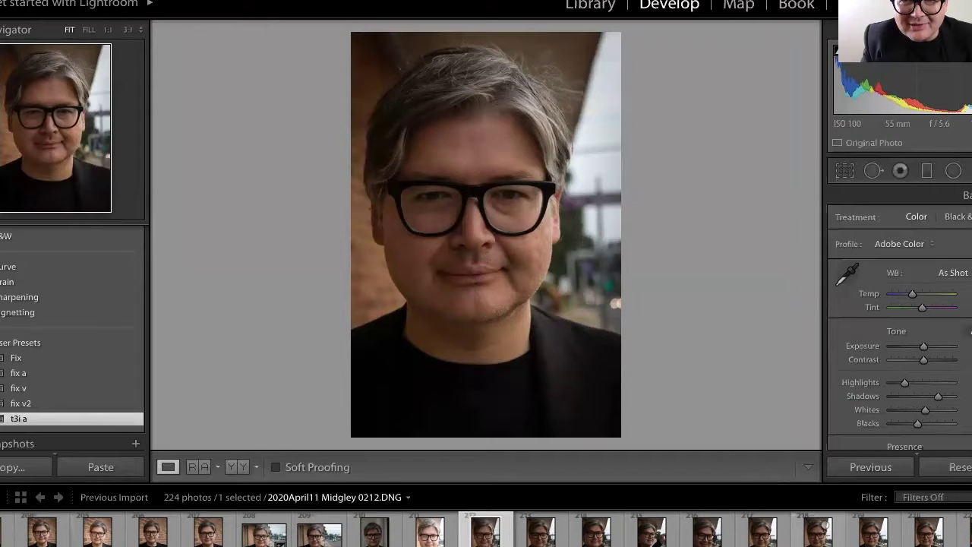
Lower 0212's exposure slightly and inspect eyes, nose, mouth and forehead at full size
key("ctrl+z")
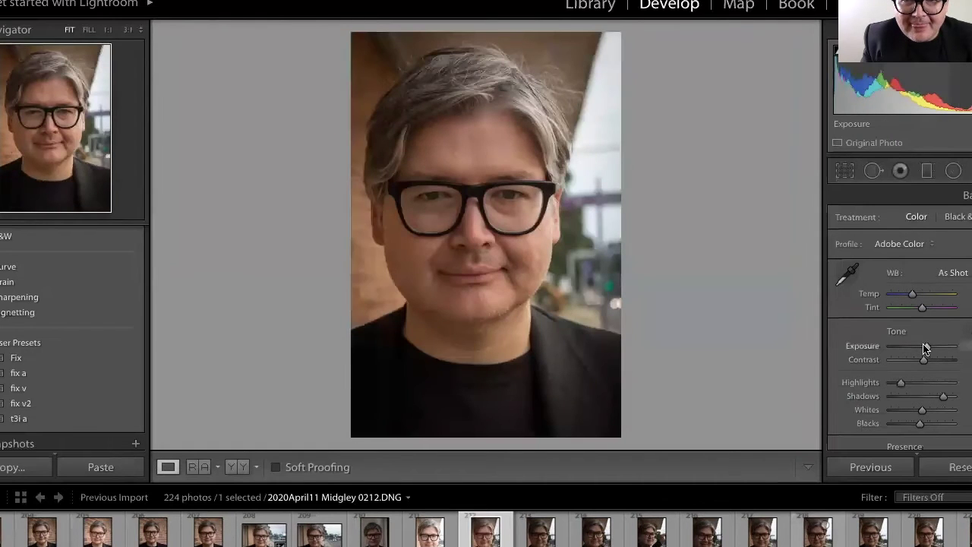
left_click_drag(924, 348, 922, 348)
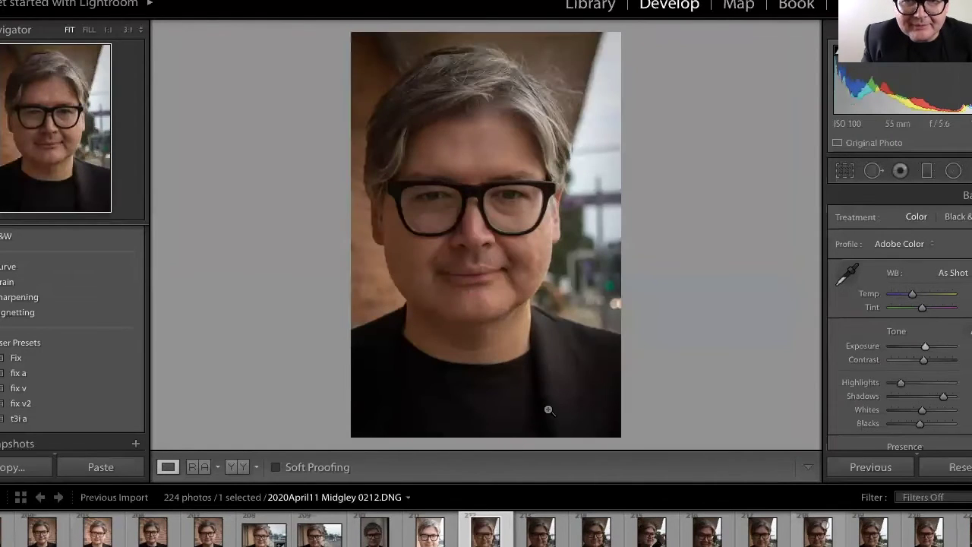
left_click(514, 212)
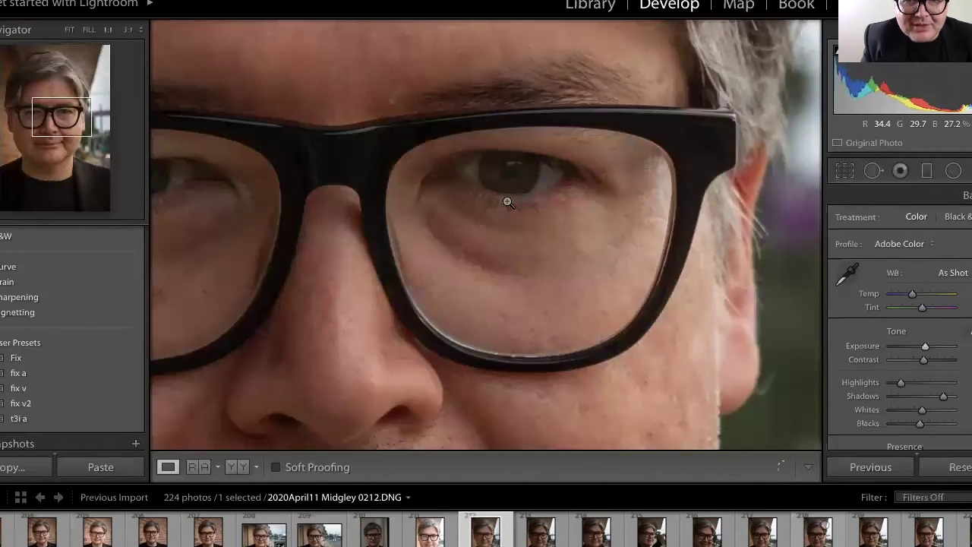
left_click(480, 244)
left_click(480, 244)
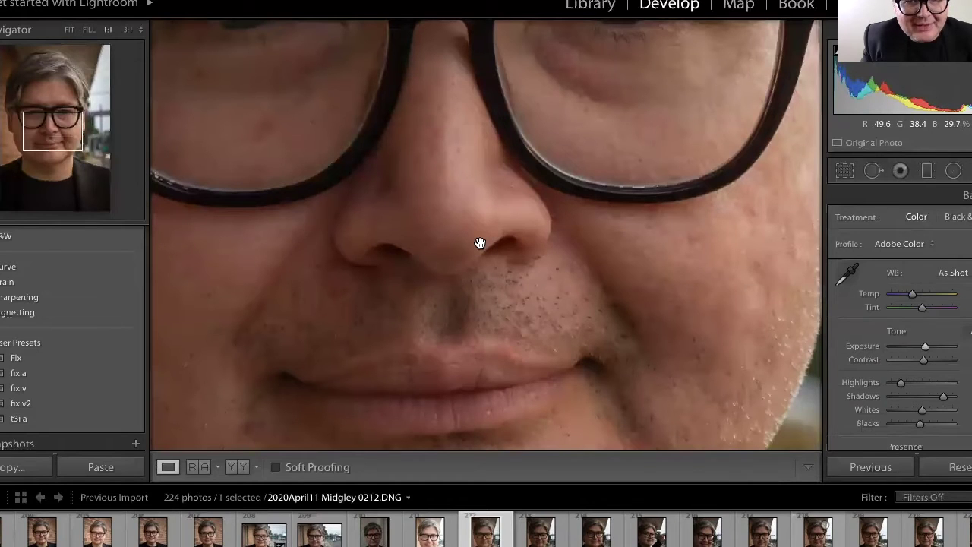
left_click(411, 211)
left_click(411, 211)
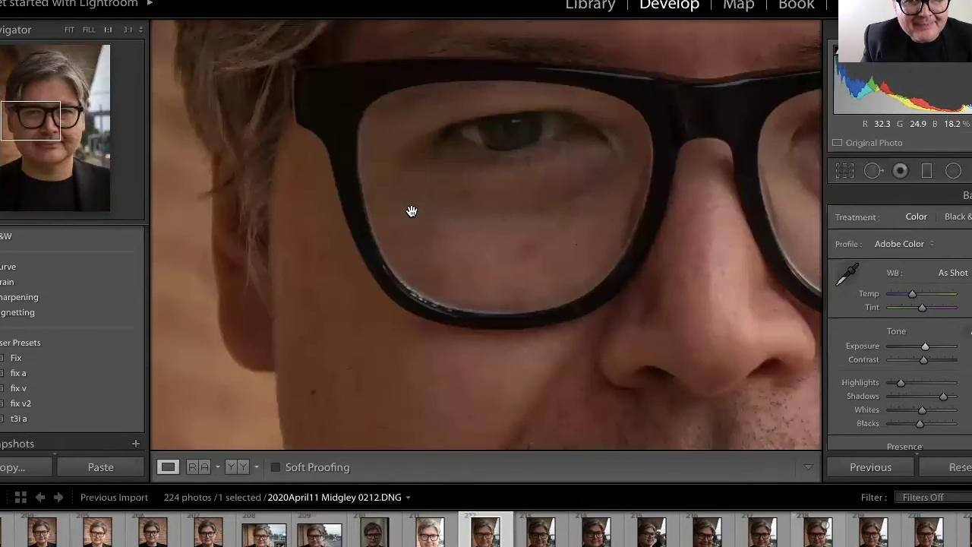
left_click(411, 211)
left_click(414, 151)
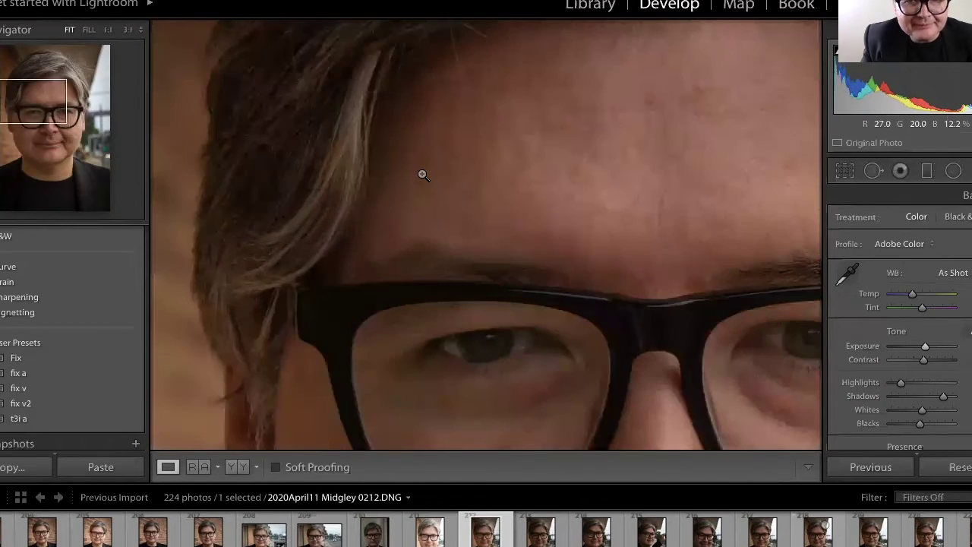
left_click(505, 373)
Export photo 0212 with previous settings and select 0214
right_click(497, 535)
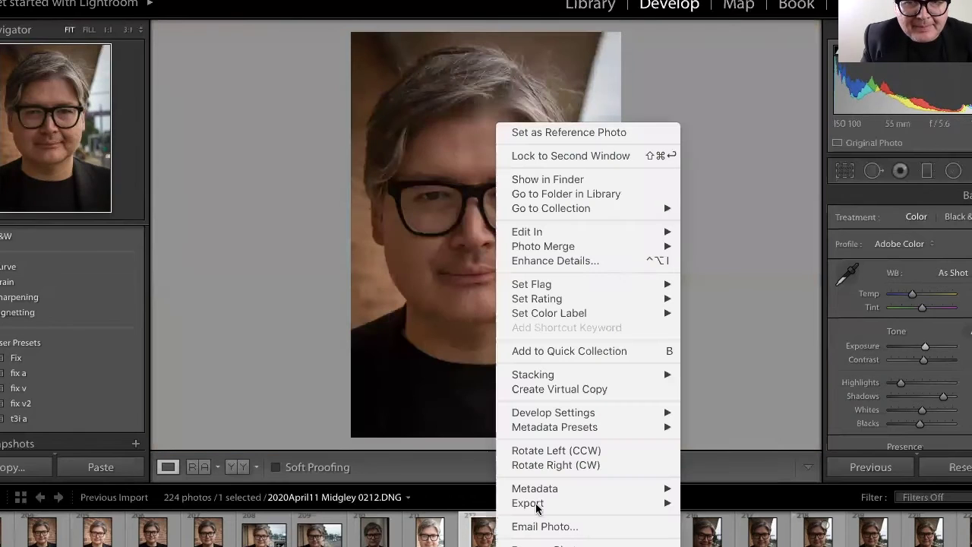
mouse_move(527, 503)
left_click(704, 482)
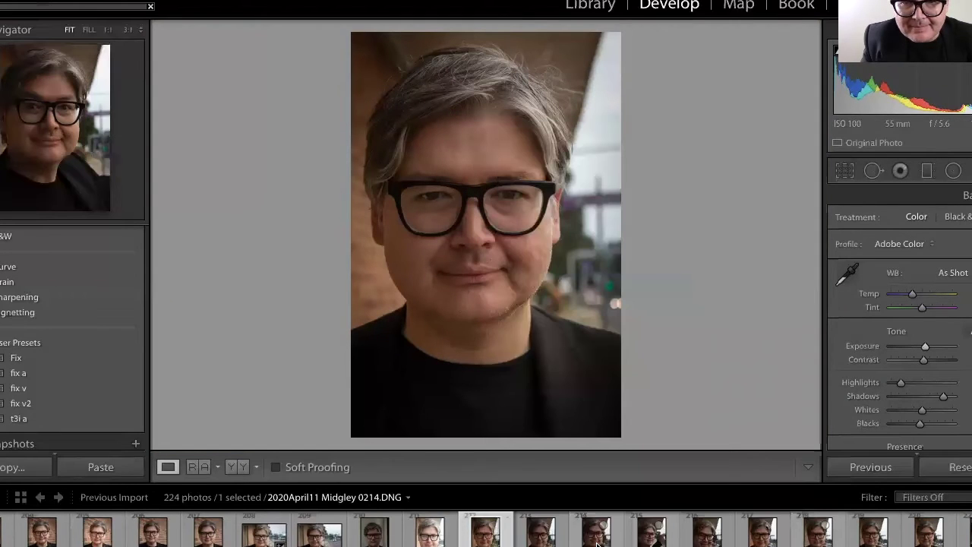
left_click(597, 534)
Arrow through the photos to 0218 and apply the t3i a preset
key("Right")
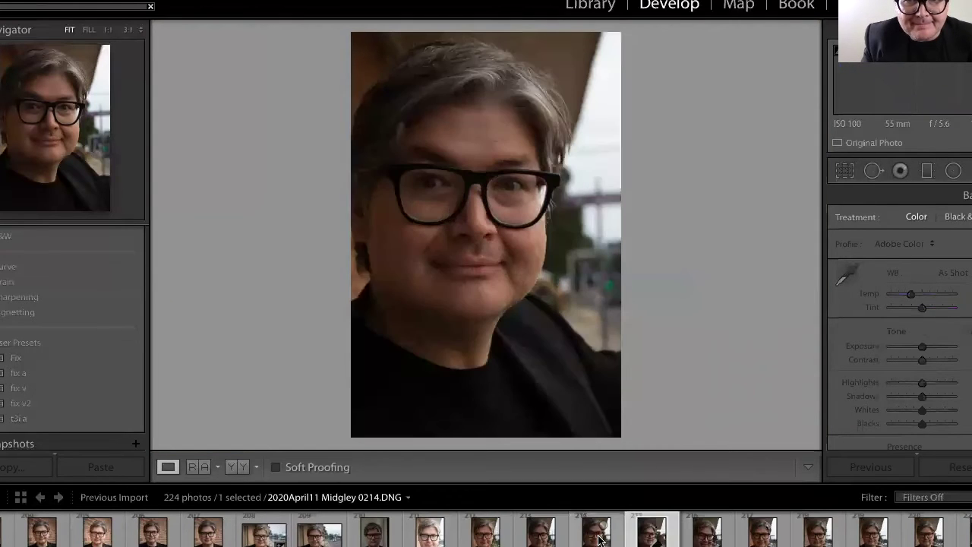
key("Right")
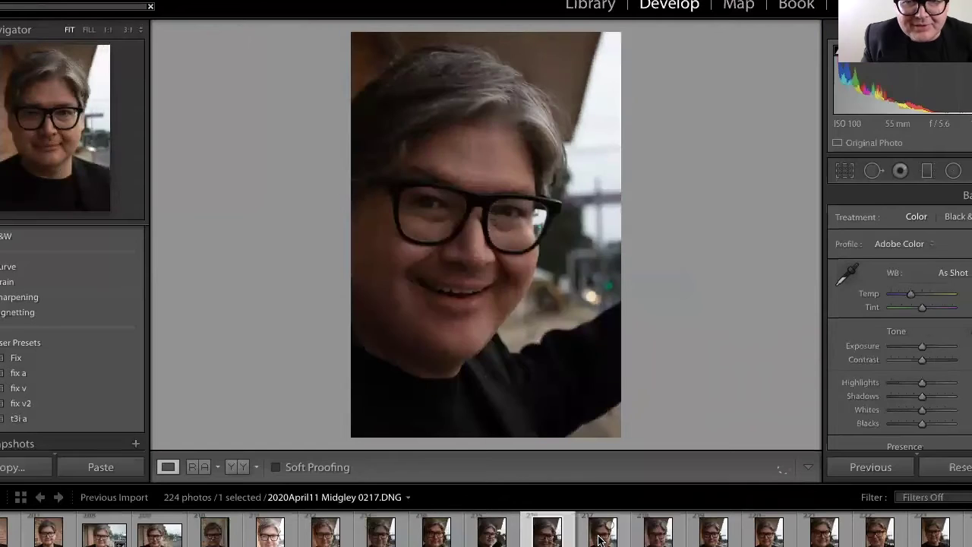
key("Right")
key("Right")
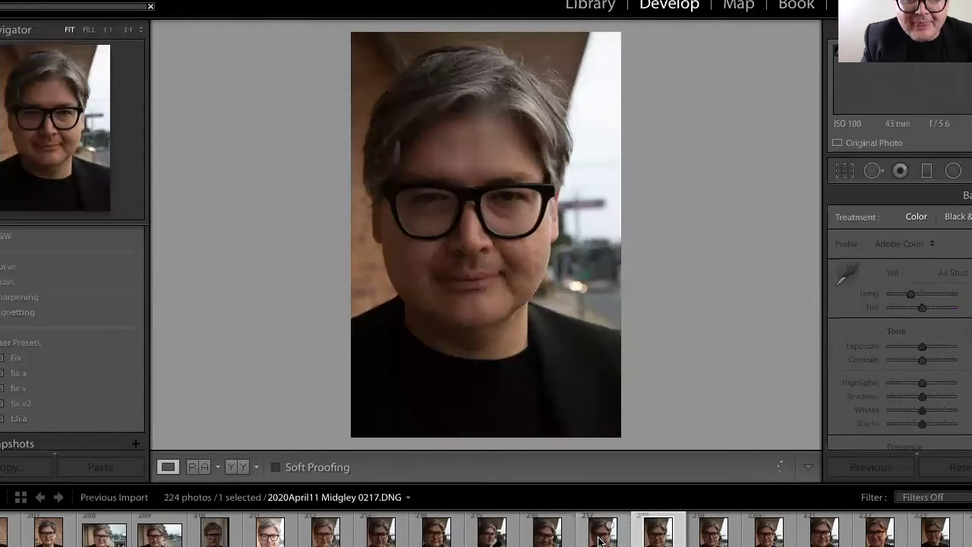
key("Right")
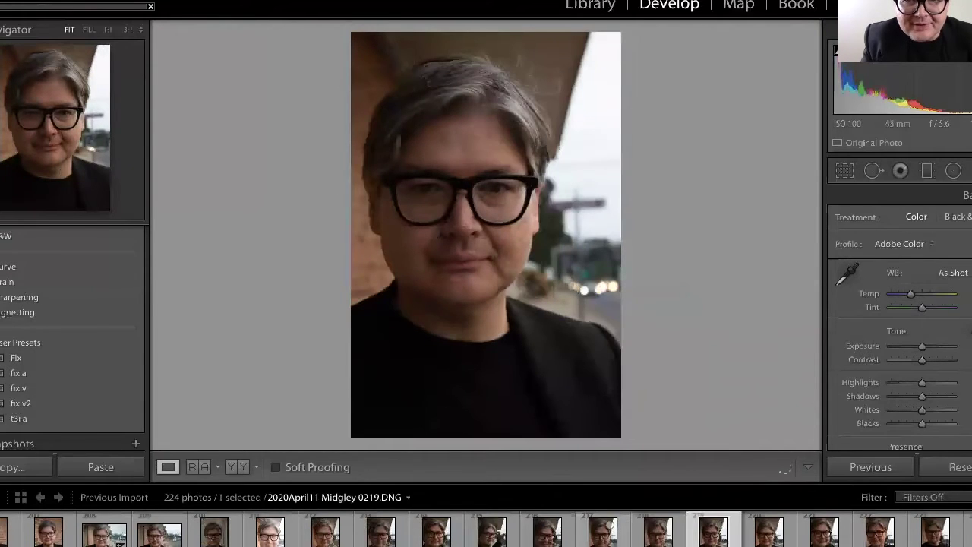
key("Left")
key("Right")
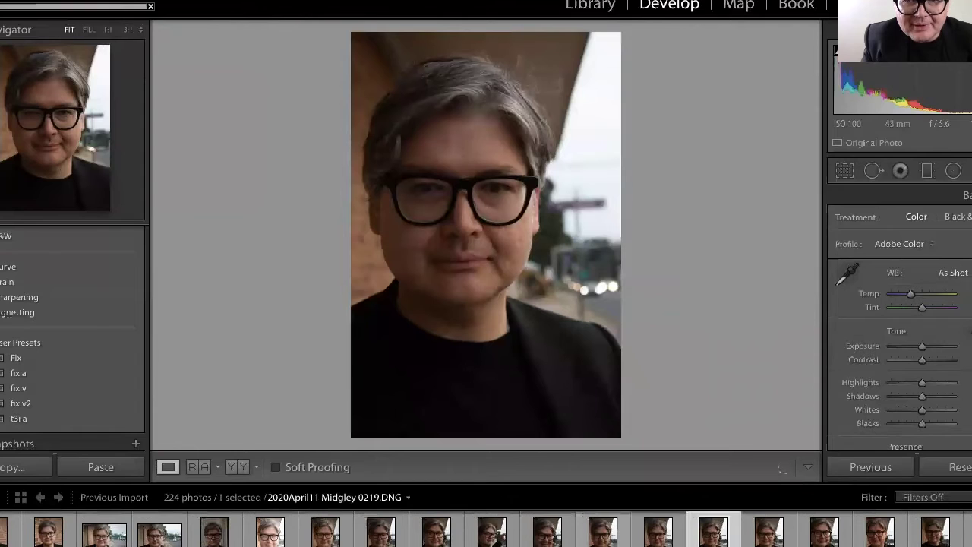
key("Left")
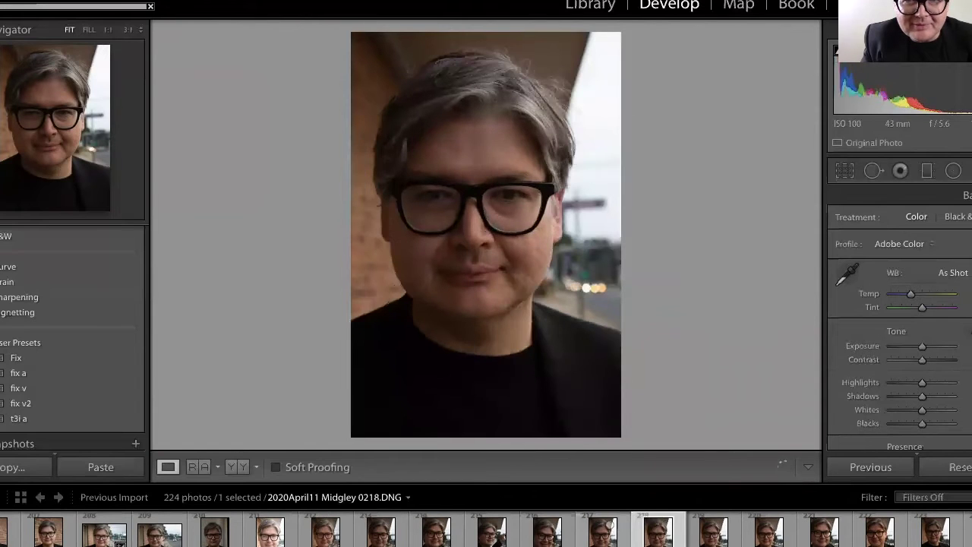
key("Right")
key("Left")
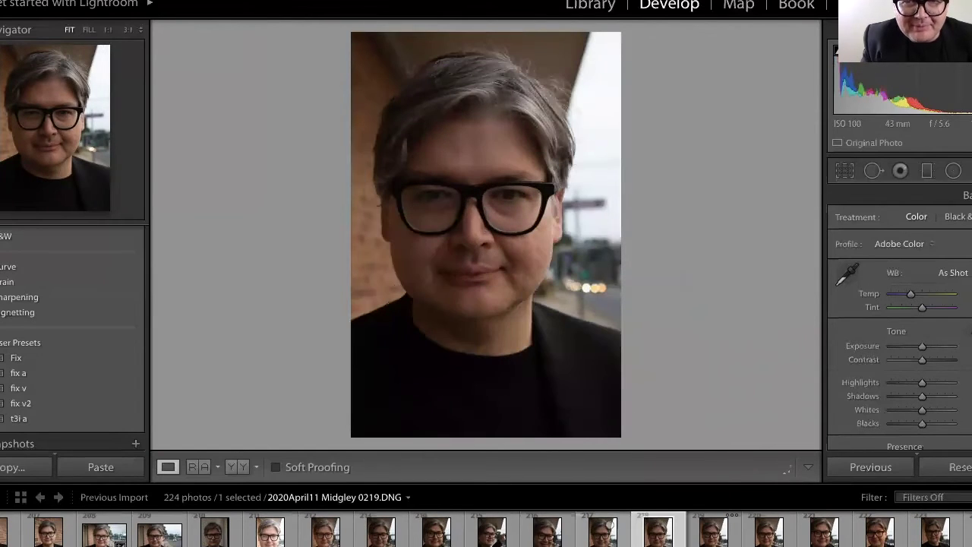
left_click(52, 423)
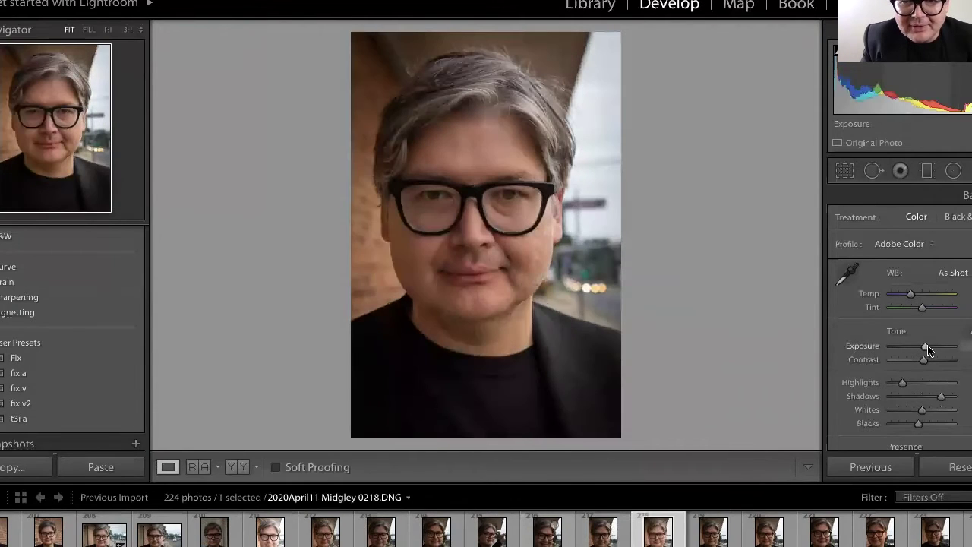
Export 0218 with previous settings, then arrow on to photo 0220
right_click(651, 539)
mouse_move(692, 507)
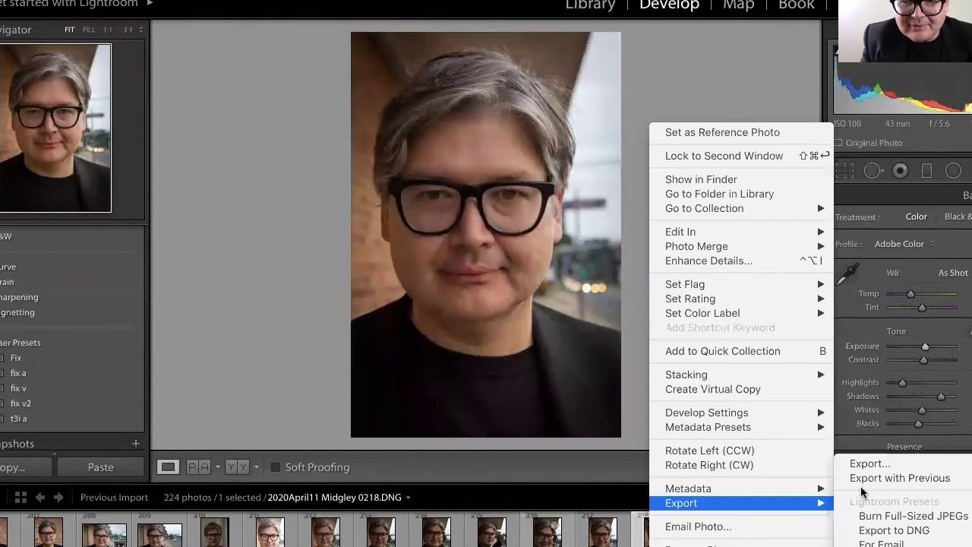
left_click(900, 477)
key("Right")
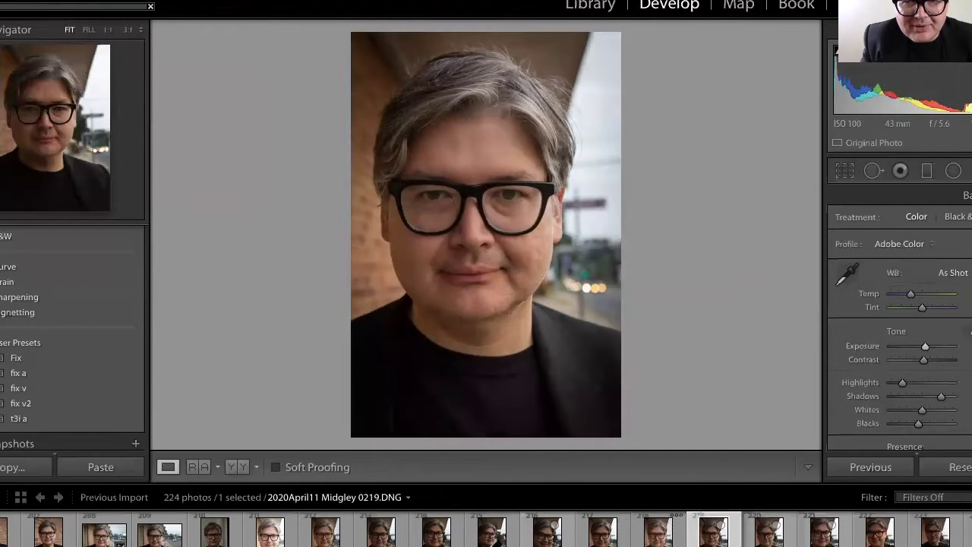
key("Right")
key("Right")
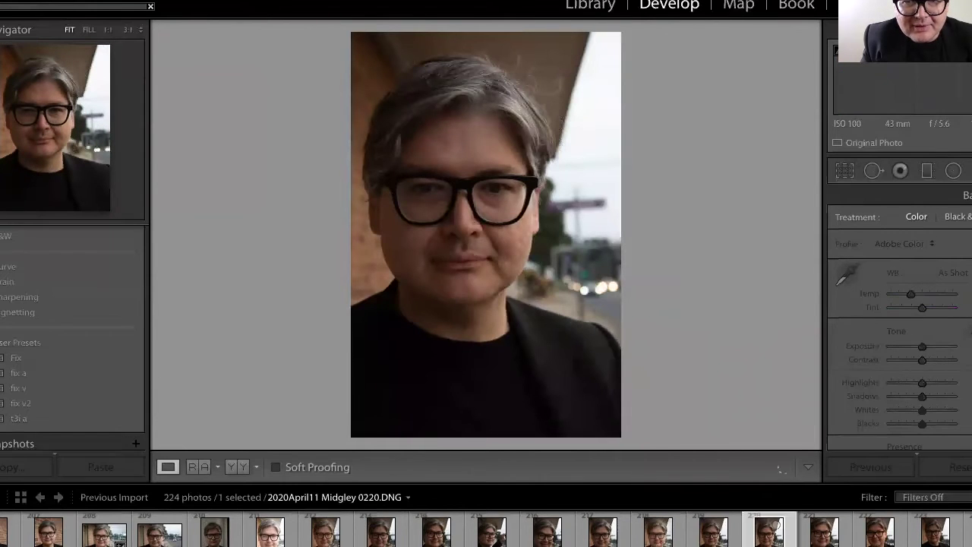
key("Left")
key("Left")
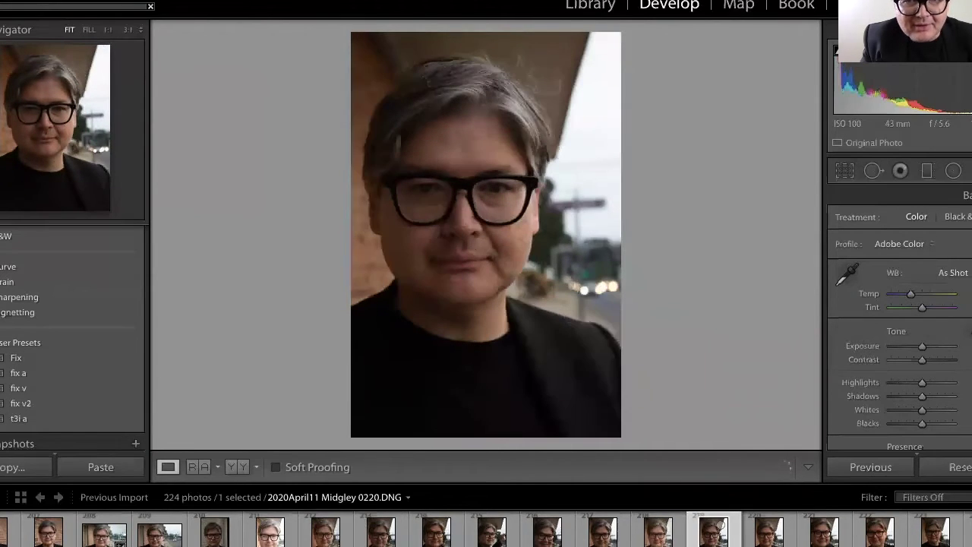
Apply t3i a to photo 0219, darken Exposure slightly, and Export with Previous
left_click(92, 420)
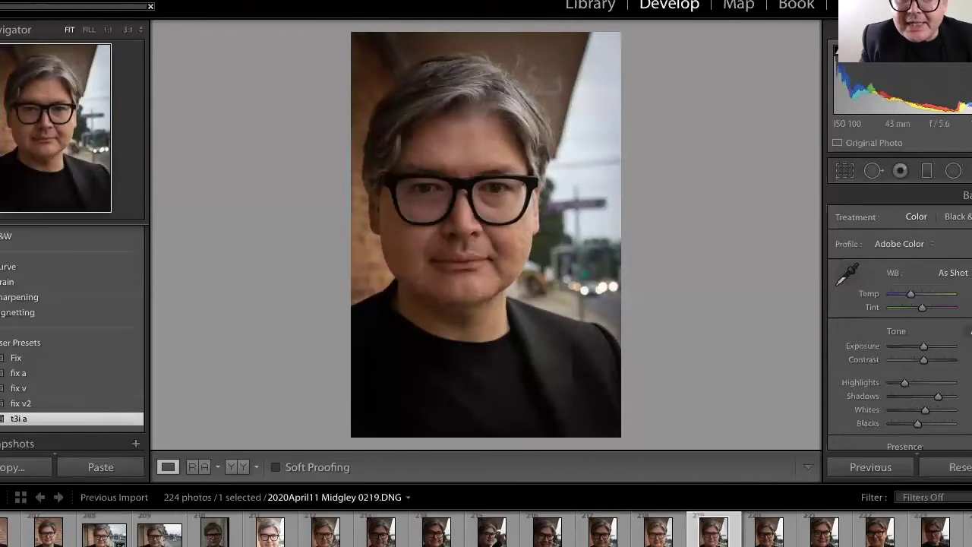
left_click_drag(925, 345, 922, 349)
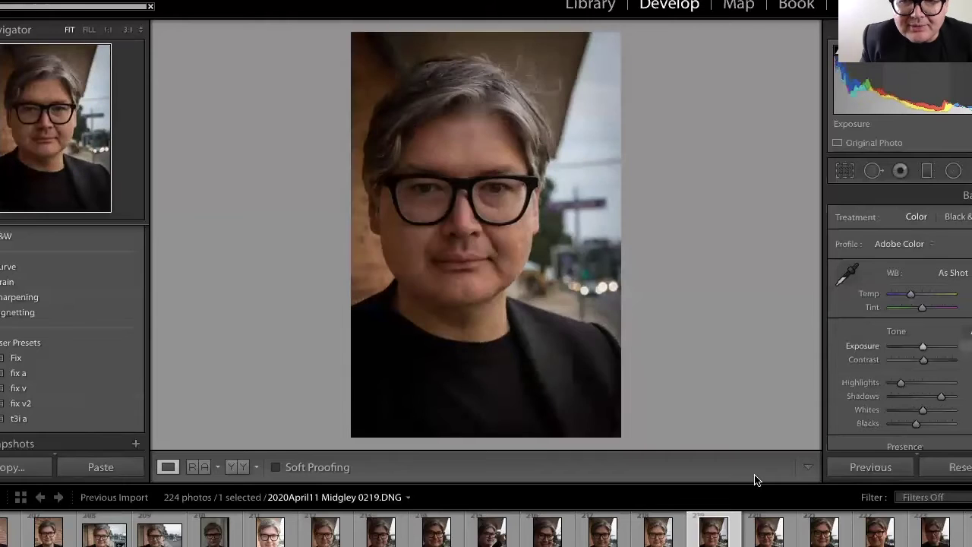
right_click(756, 503)
mouse_move(756, 503)
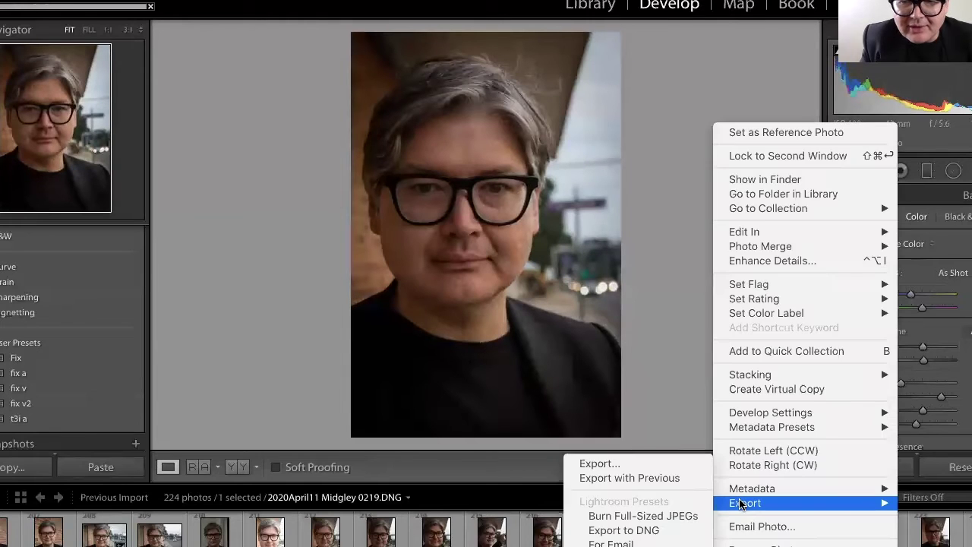
left_click(768, 543)
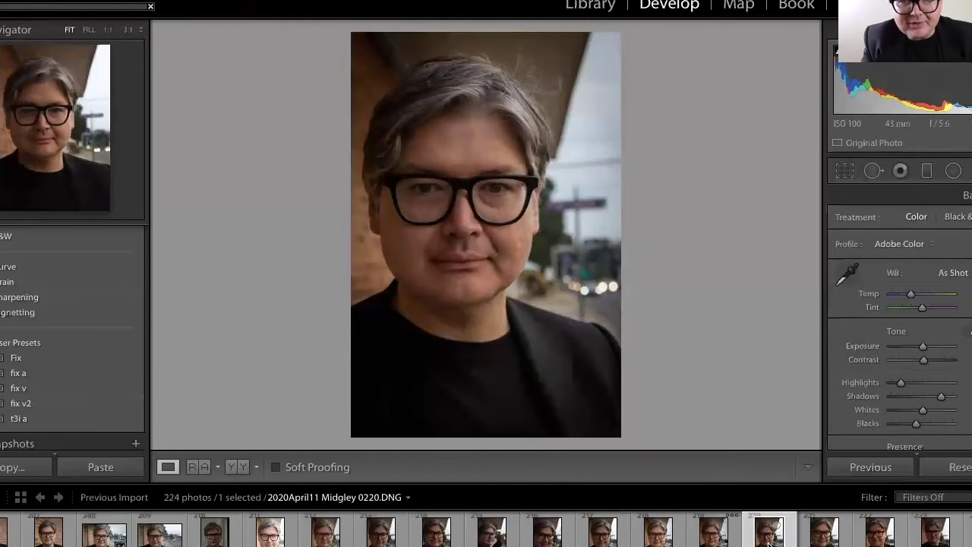
Arrow forward through 0220–0222 to photo 0224
key("Right")
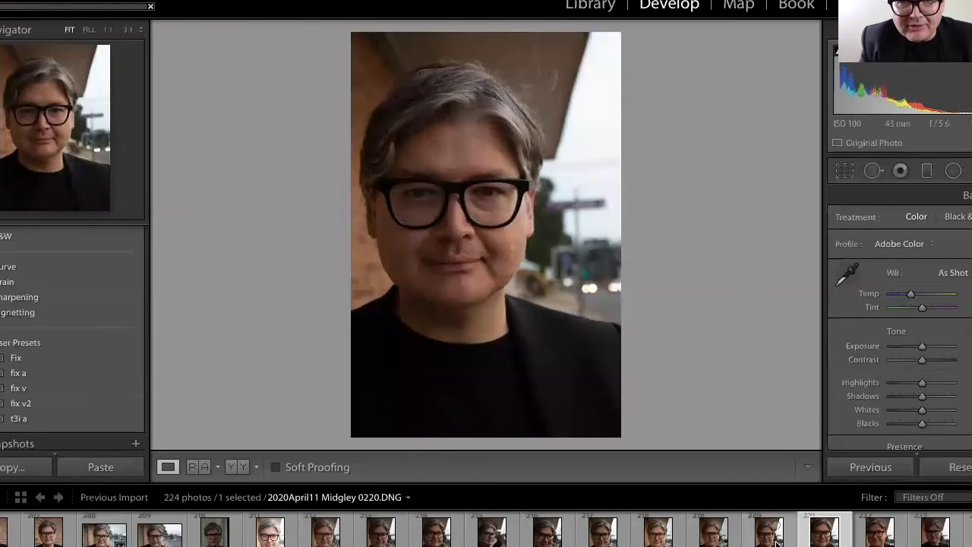
key("Right")
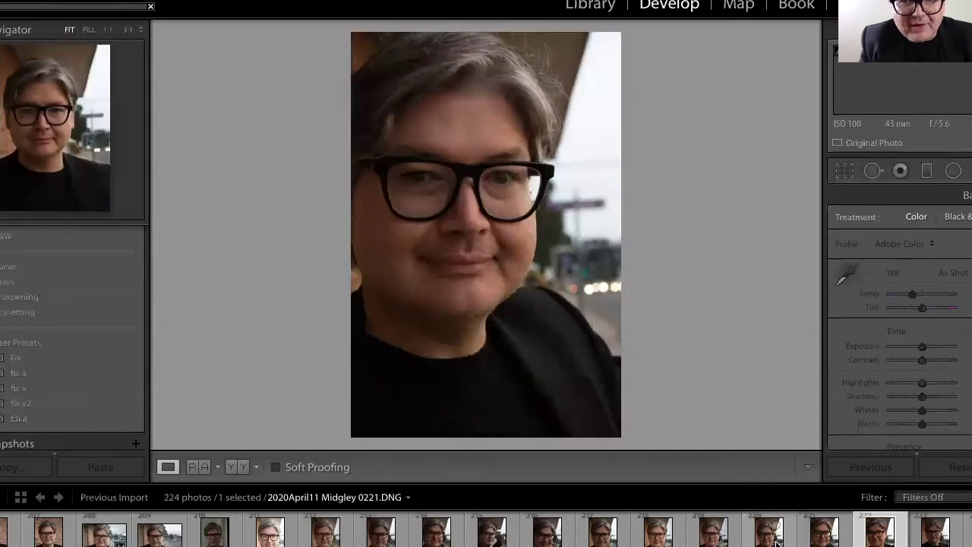
key("Right")
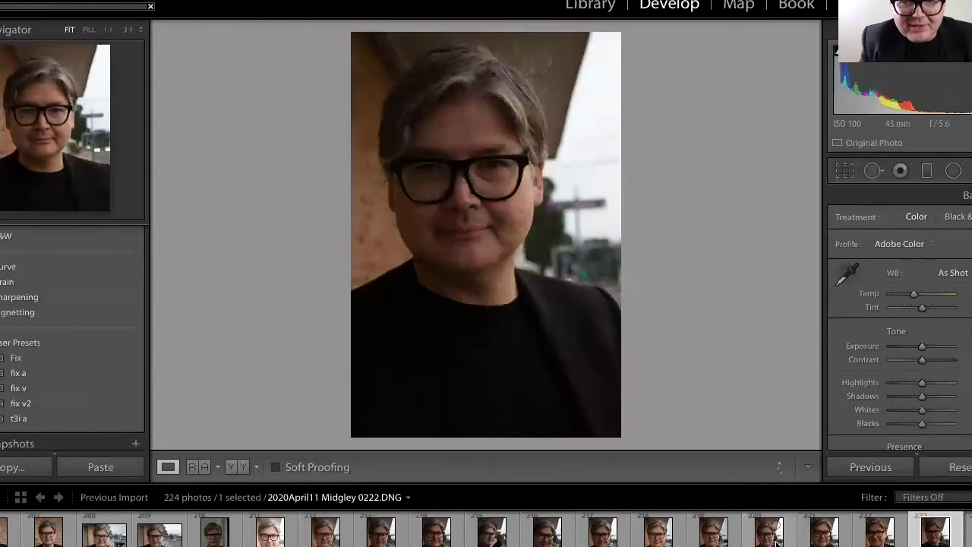
key("Right")
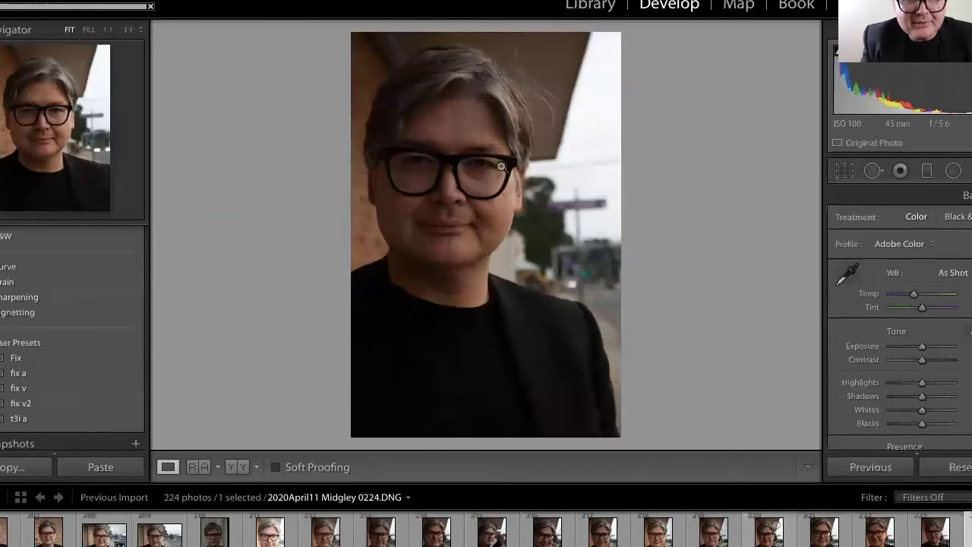
Apply the t3i a preset to 0224, check the face up close, and adjust Exposure
left_click(68, 417)
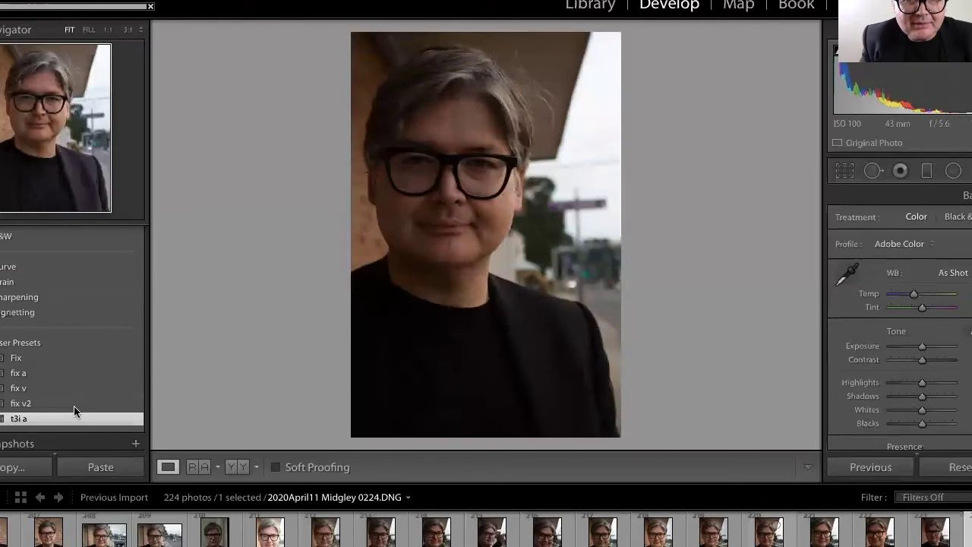
left_click(421, 186)
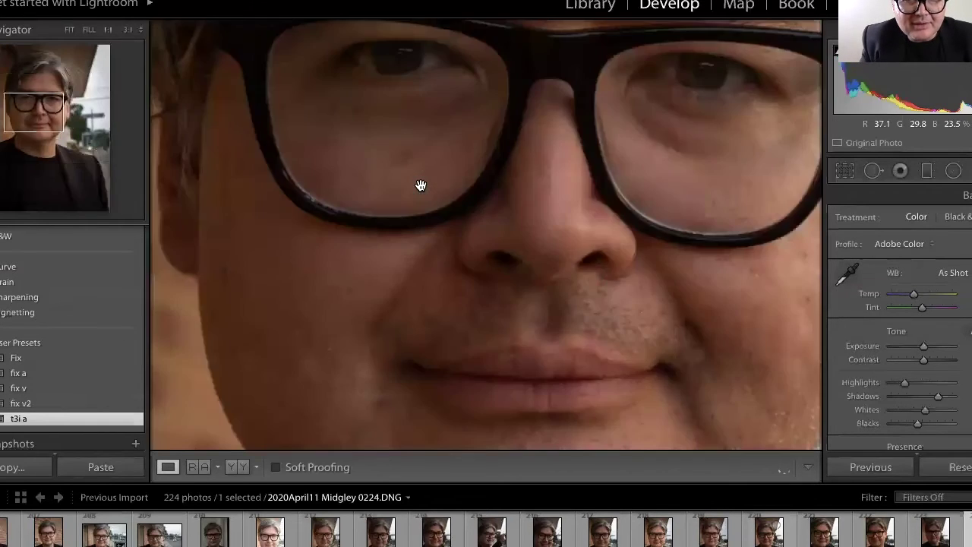
left_click(423, 188)
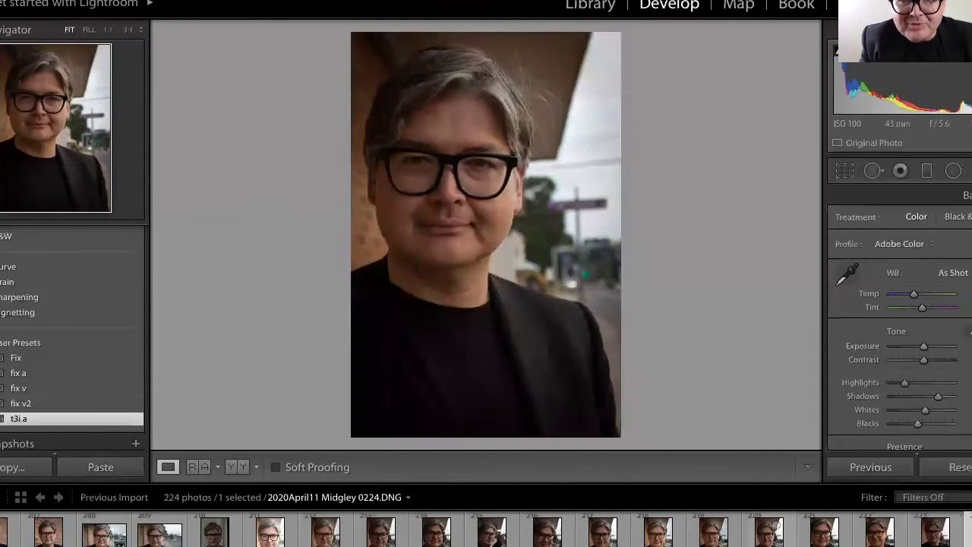
left_click_drag(952, 344, 926, 347)
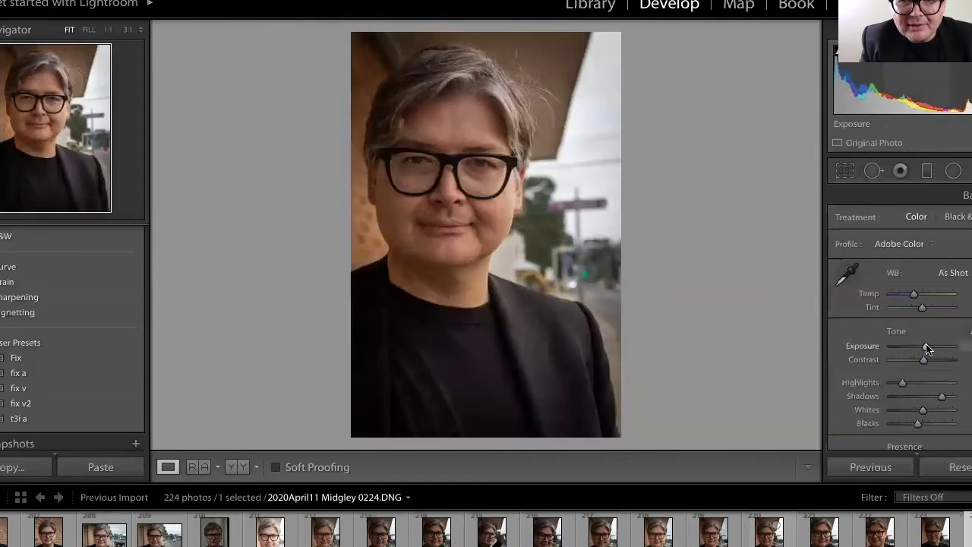
left_click(955, 532)
Try Burn Full-Sized JPEGs, cancel the Burn Disc dialog, then choose Export with Previous
right_click(850, 531)
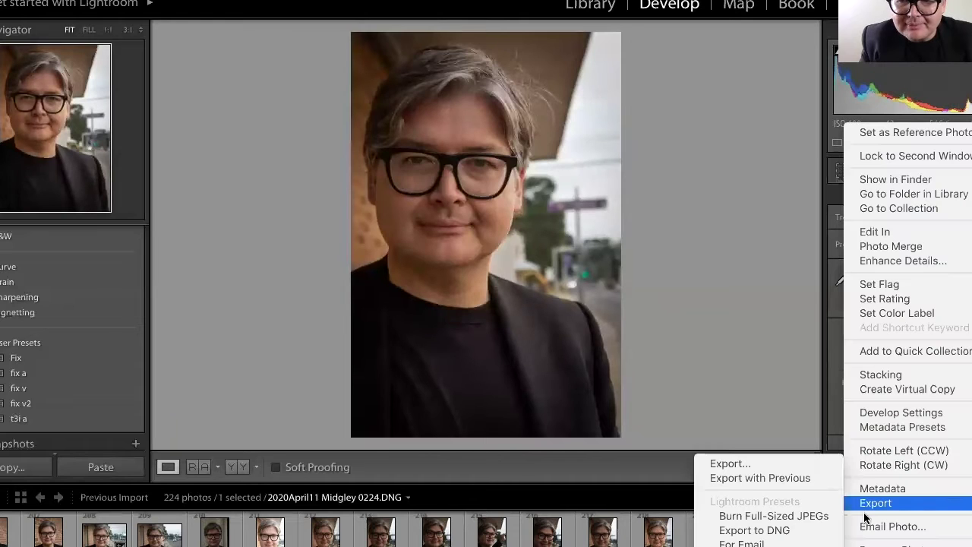
mouse_move(875, 502)
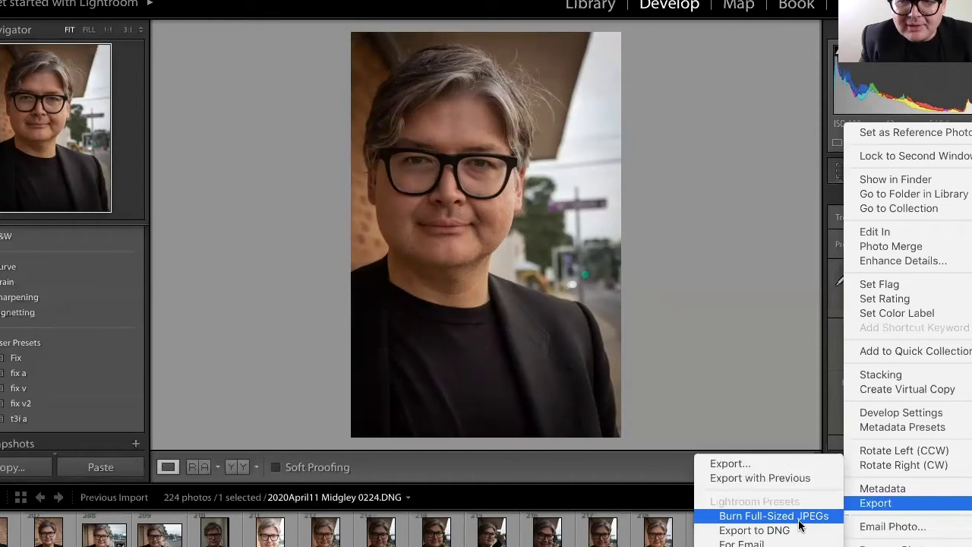
left_click(799, 519)
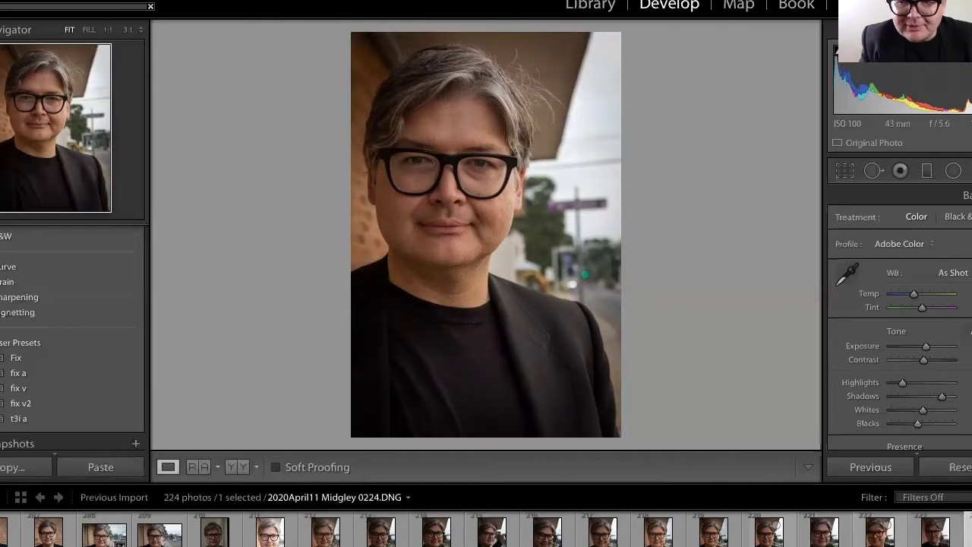
right_click(962, 515)
mouse_move(956, 503)
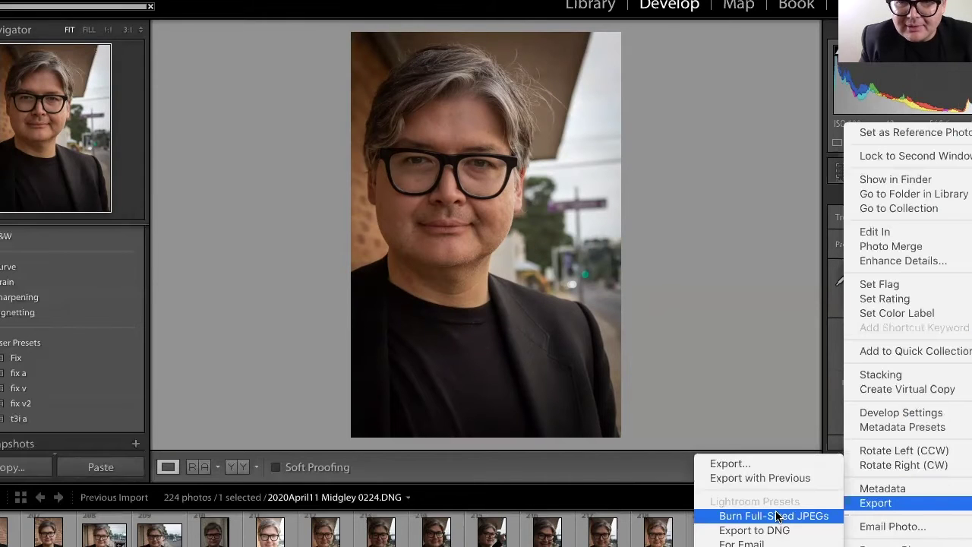
left_click(571, 299)
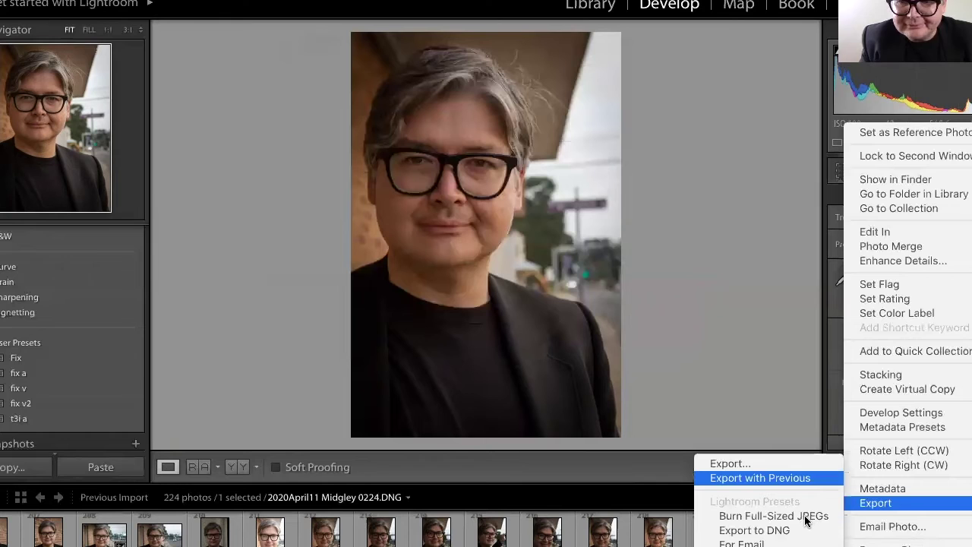
left_click(801, 476)
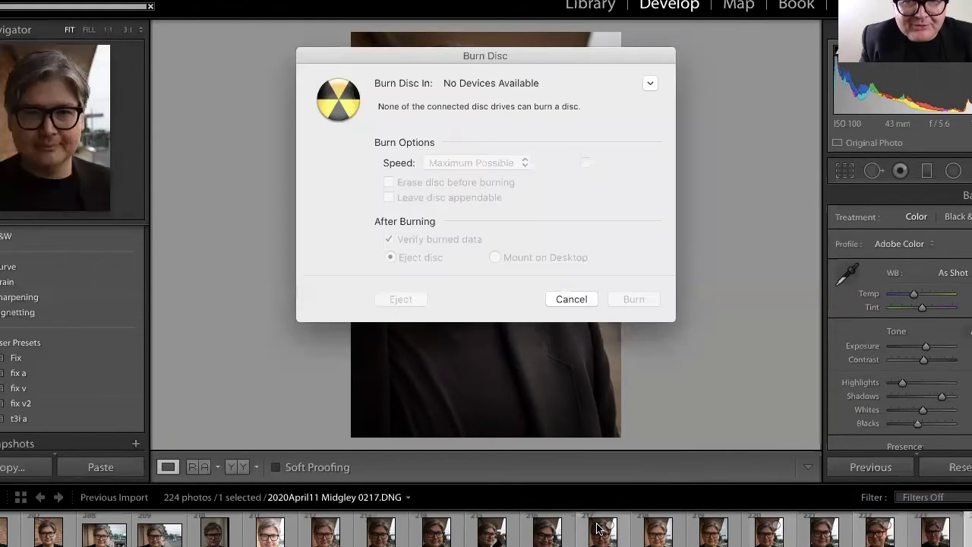
Cancel Burn Disc, open the full Export dialog, expand User Presets, and choose Hard Drive as destination
left_click(569, 299)
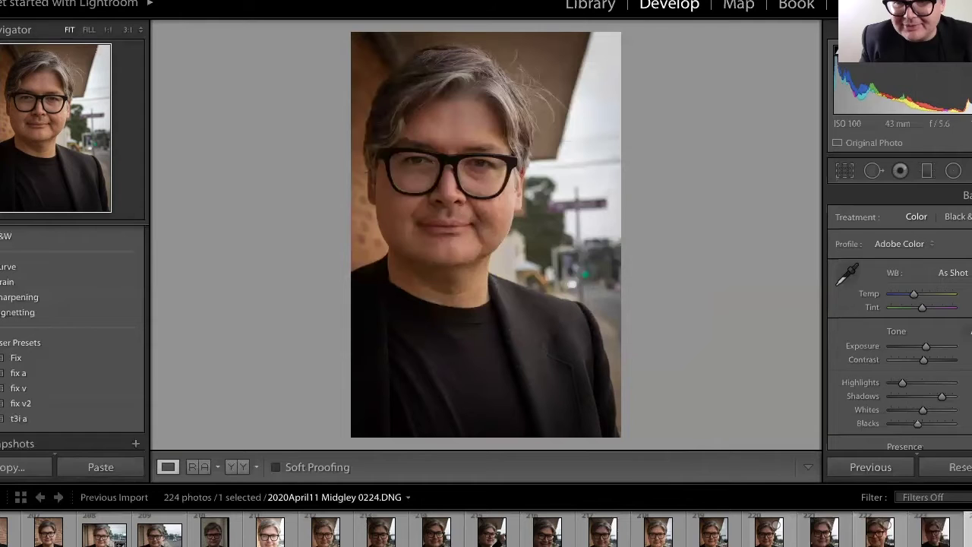
right_click(840, 531)
mouse_move(873, 503)
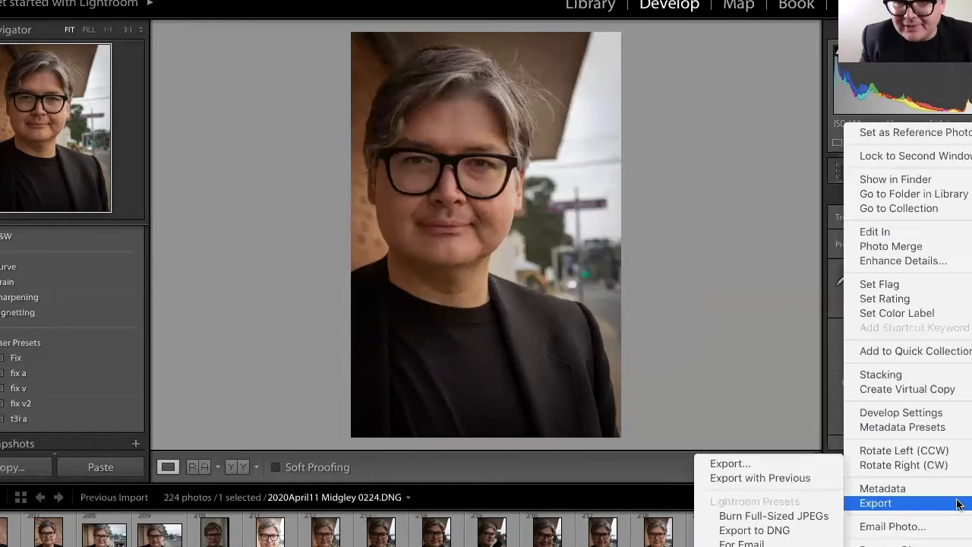
left_click(804, 464)
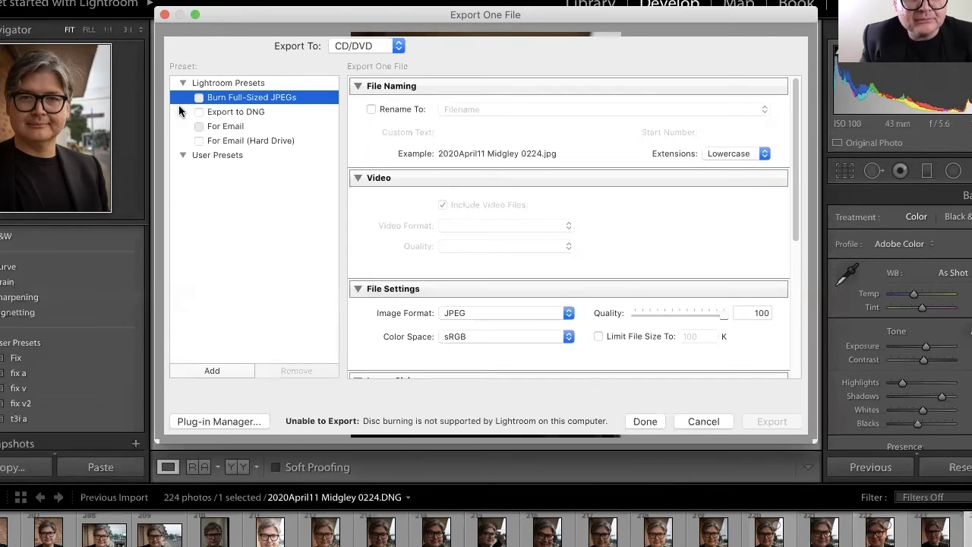
left_click(182, 156)
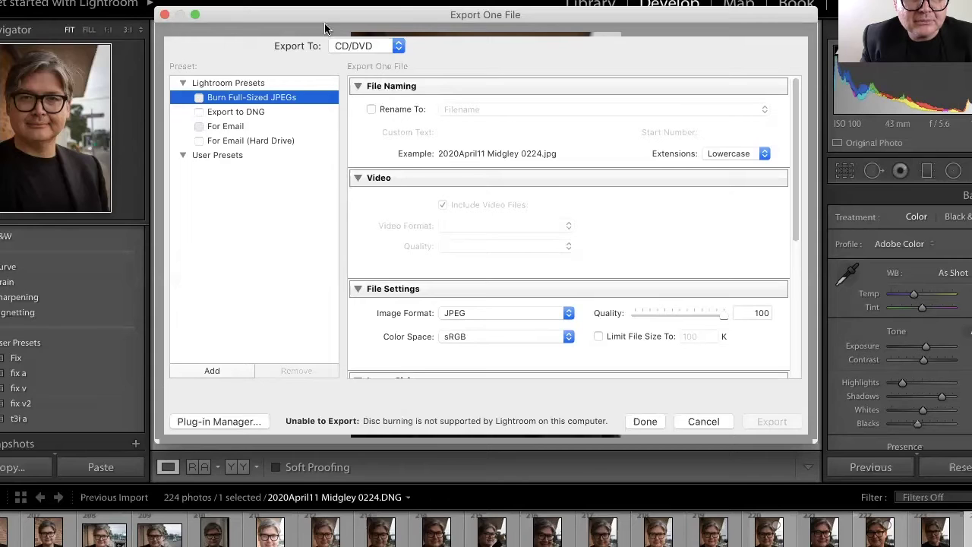
left_click(361, 47)
left_click(361, 33)
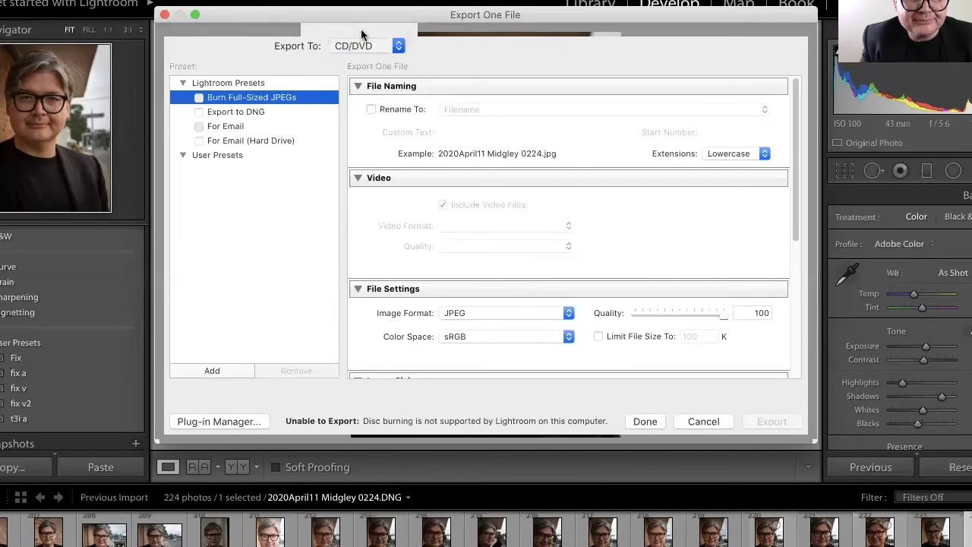
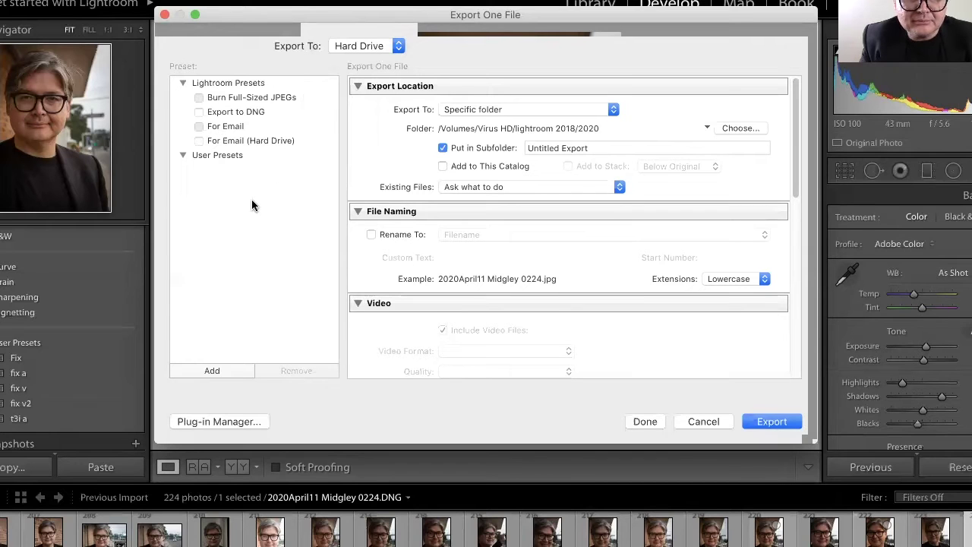
Export the glasses portrait, then open photo 0068 and zoom in to check the headstock's sharpness
left_click(791, 421)
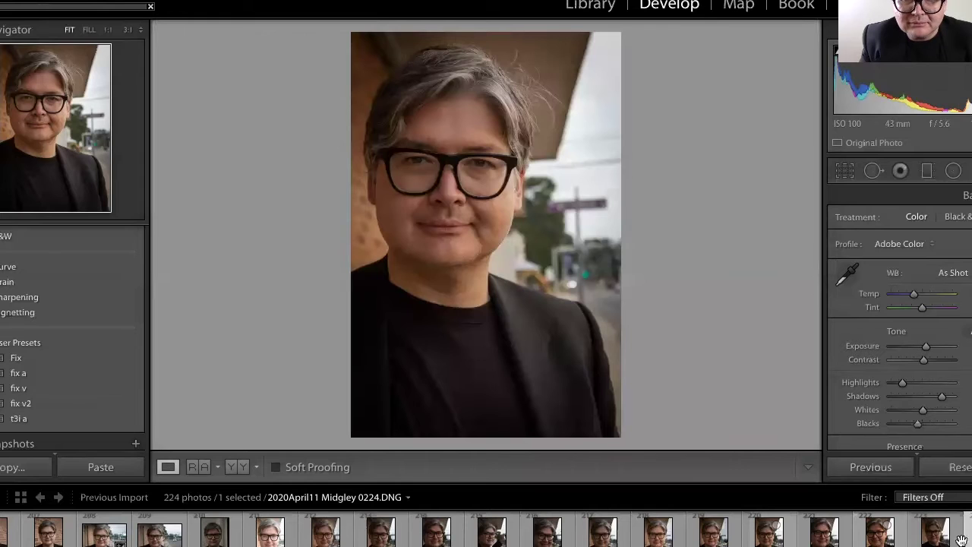
scroll(772, 534, "up", 15)
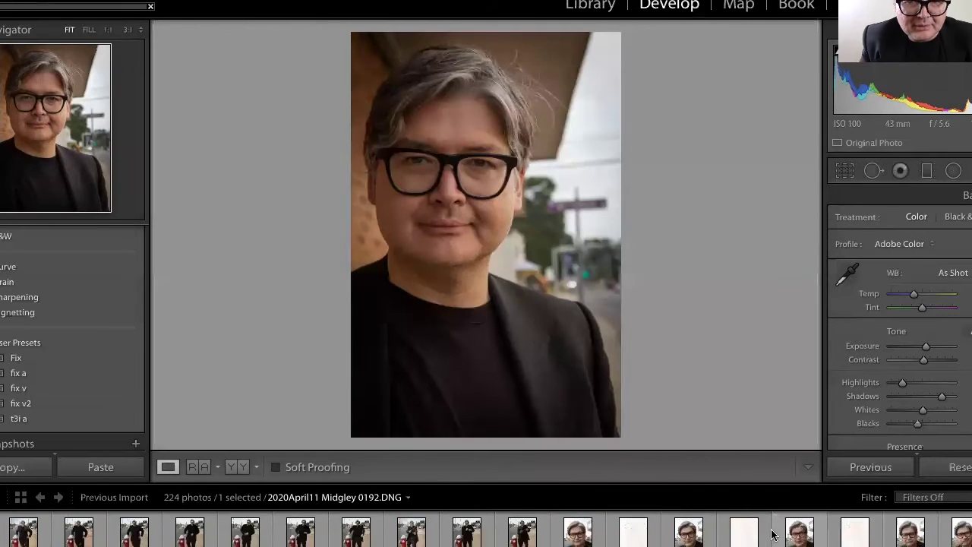
scroll(772, 534, "up", 10)
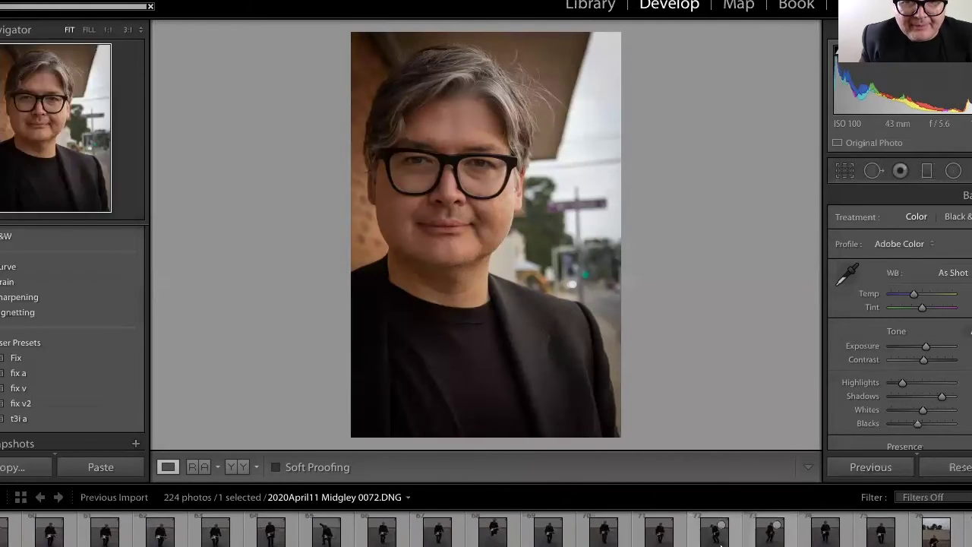
left_click(501, 535)
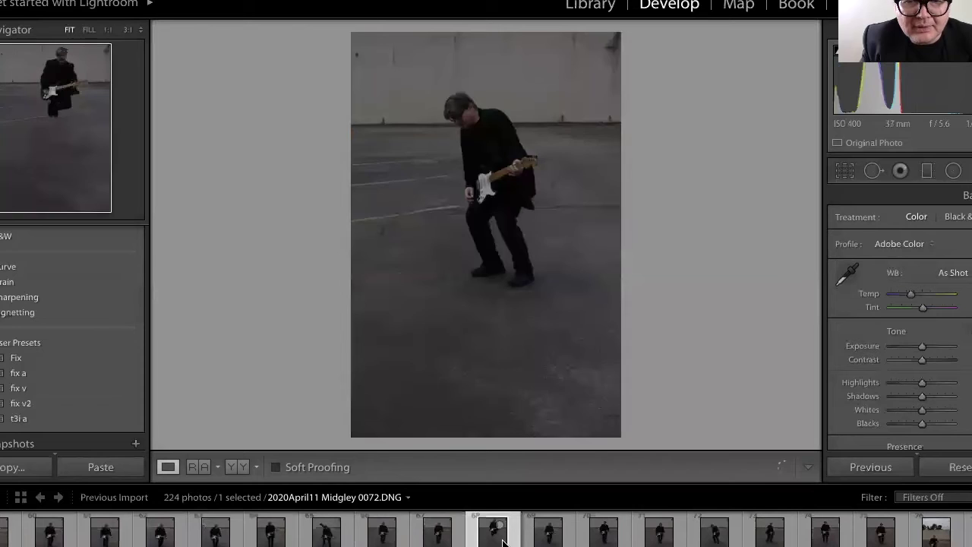
left_click(500, 69)
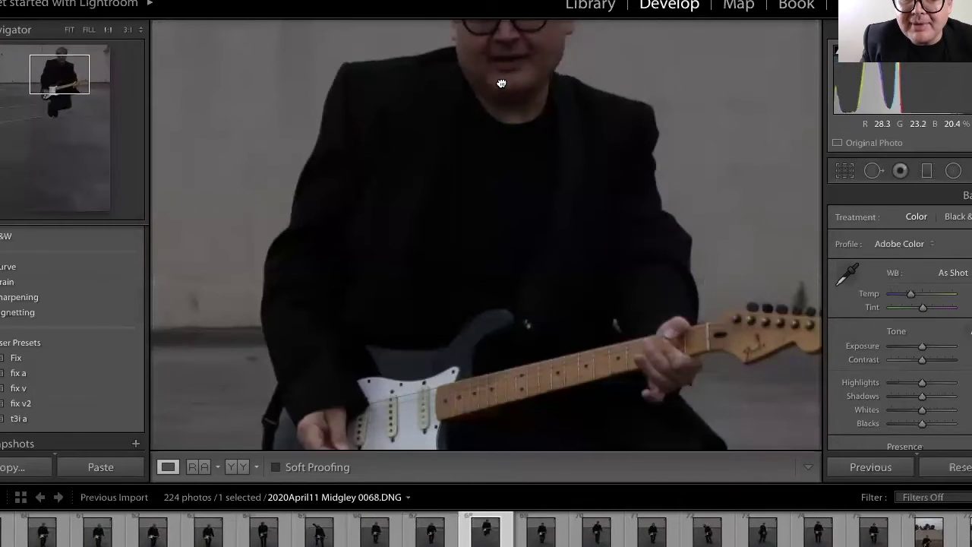
left_click(501, 84)
left_click(545, 136)
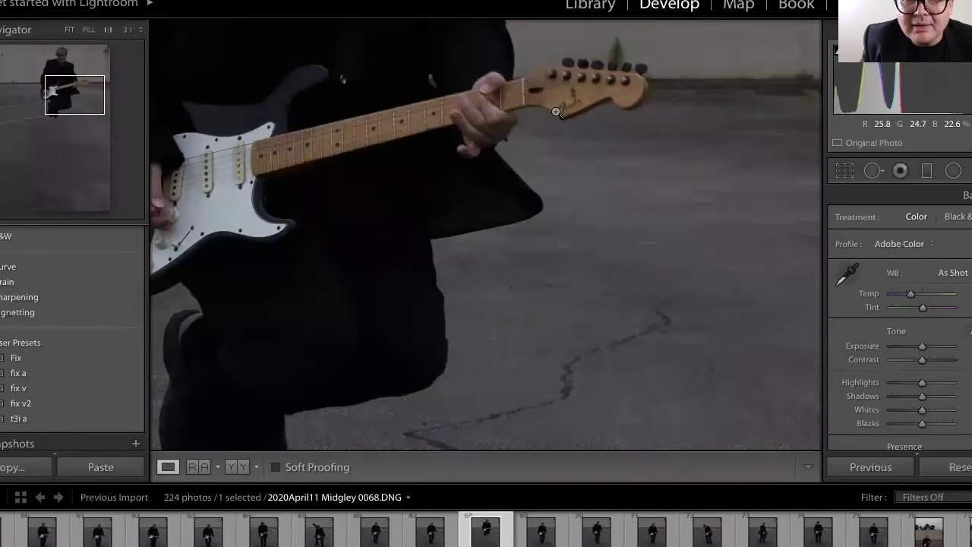
left_click(556, 111)
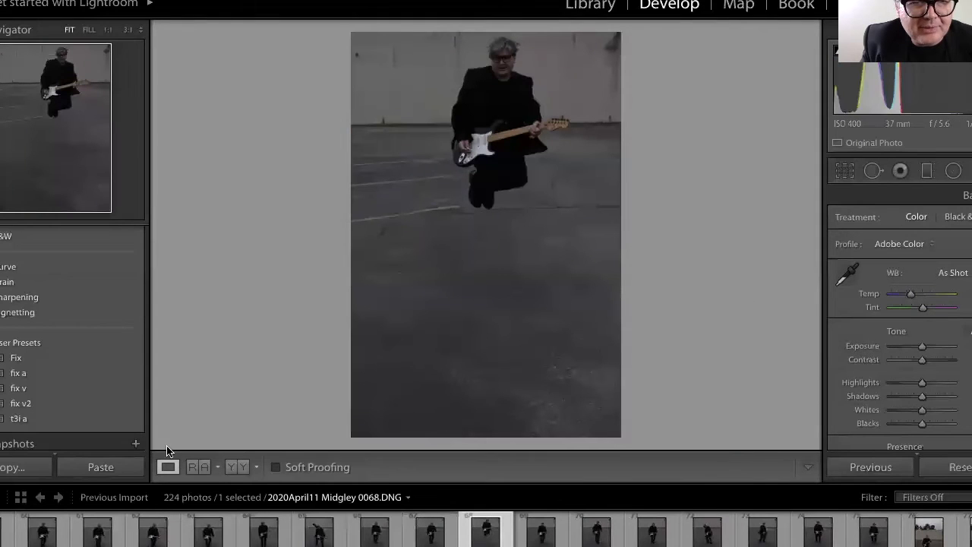
Apply the t3i a preset to photo 0068, fine-tune its exposure and check the face close up
left_click(17, 420)
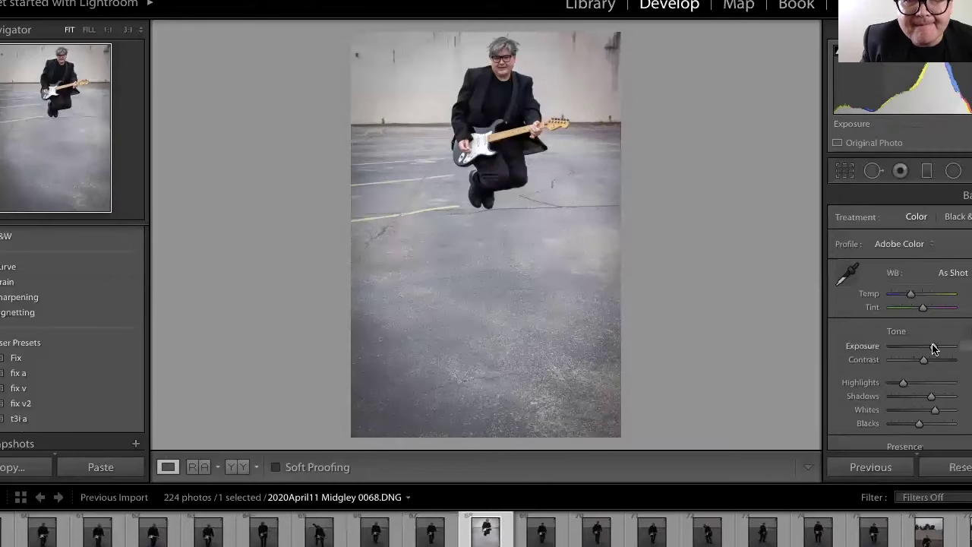
left_click_drag(934, 347, 929, 347)
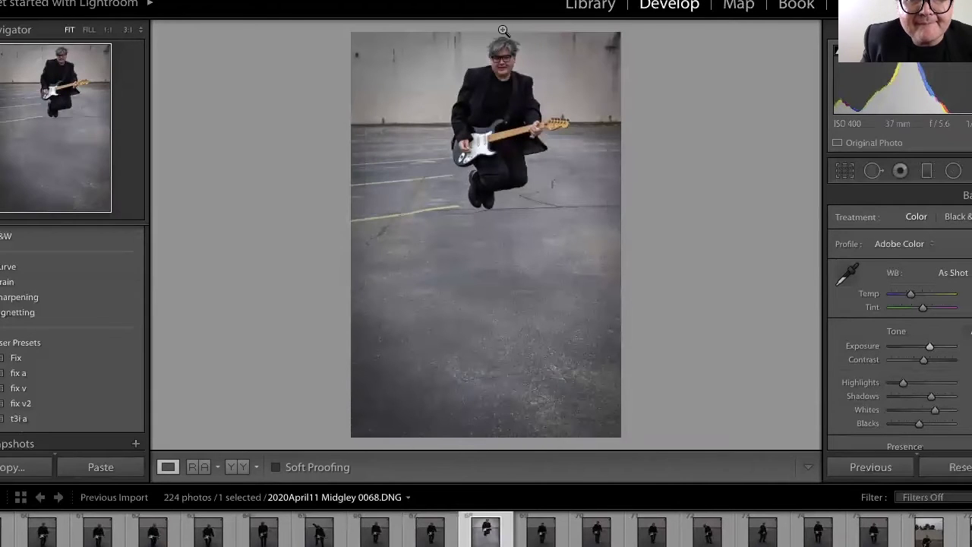
left_click(506, 65)
left_click_drag(488, 81, 509, 200)
left_click(510, 201)
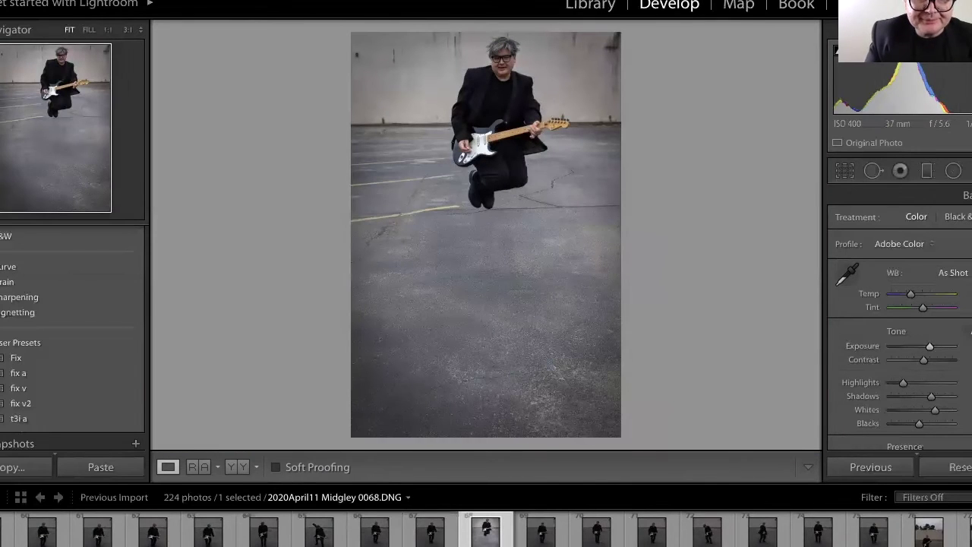
Export photo 0068 with the previous settings and move on to photo 0069
right_click(484, 543)
mouse_move(529, 504)
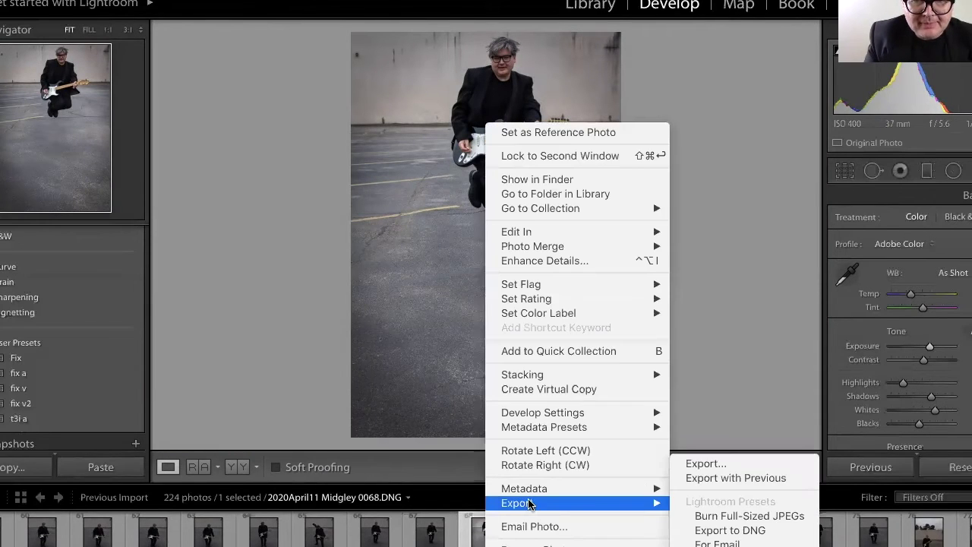
left_click(701, 478)
left_click(529, 543)
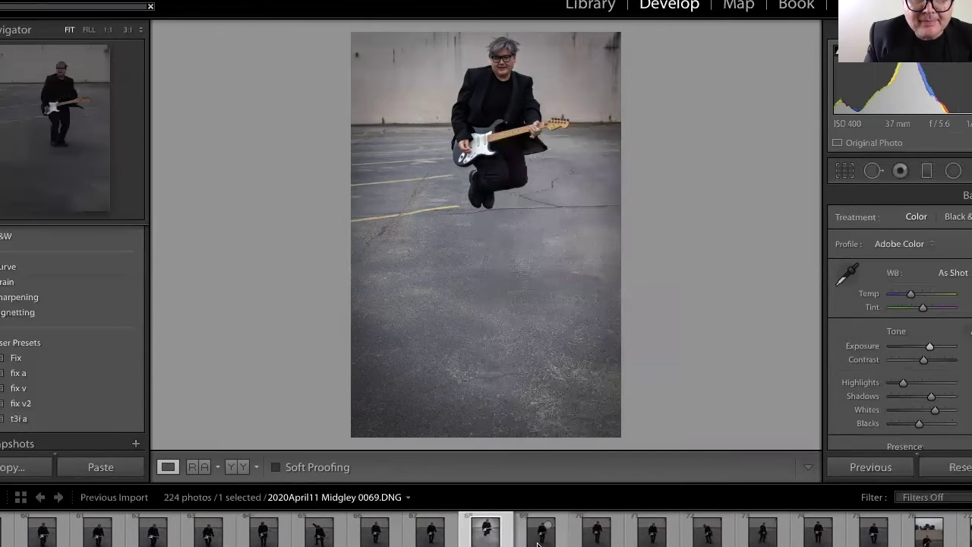
Select photo 0070 and zoom in on the face and guitar to check focus
left_click(537, 543)
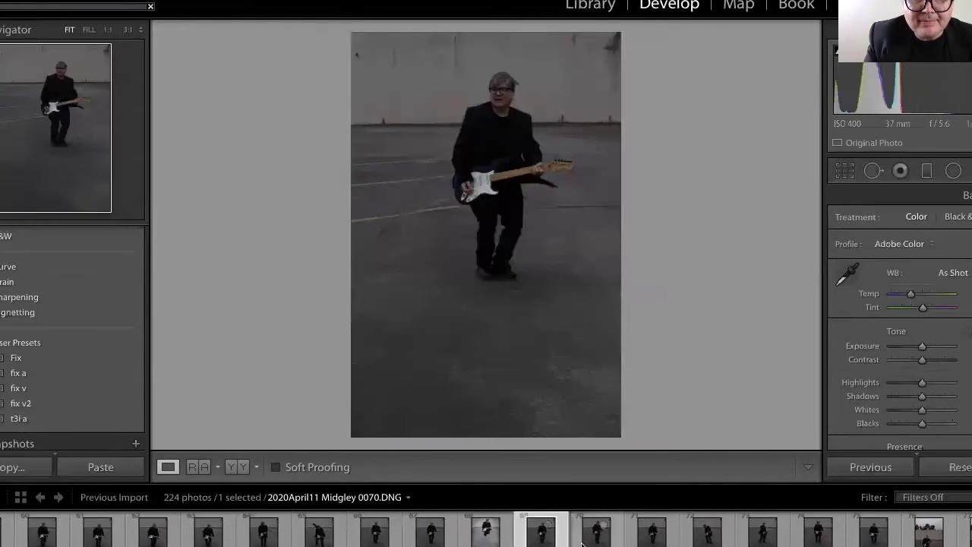
left_click(594, 541)
left_click(646, 543)
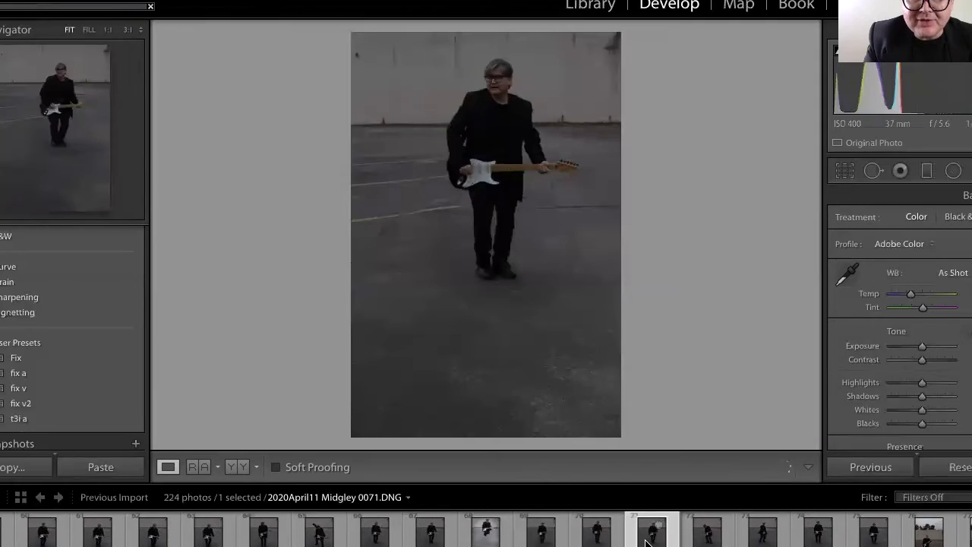
left_click(596, 531)
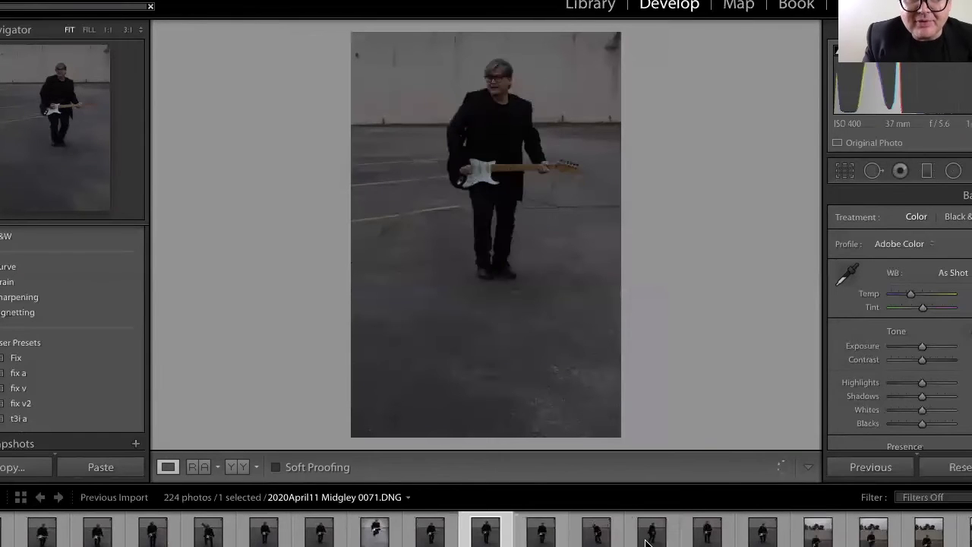
left_click(485, 86)
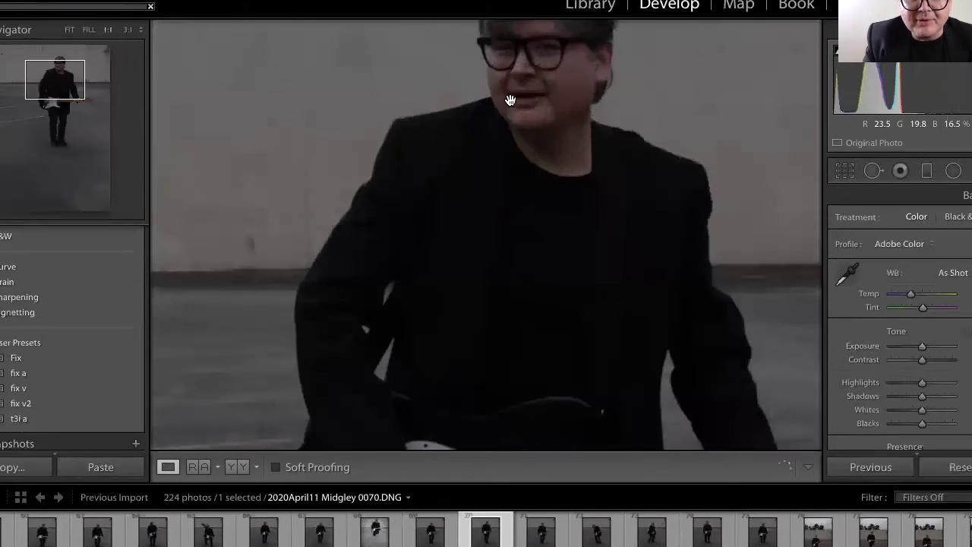
left_click(529, 140)
left_click(528, 140)
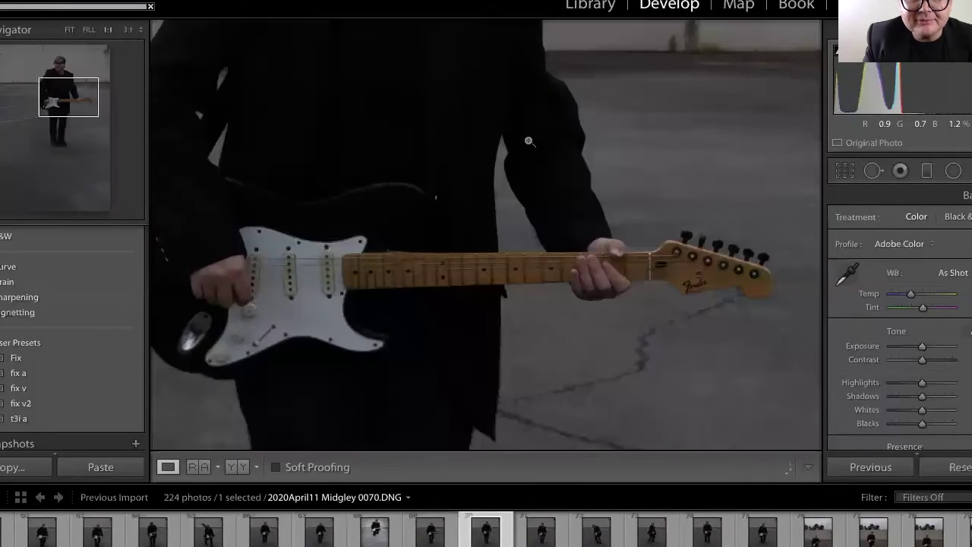
left_click(528, 140)
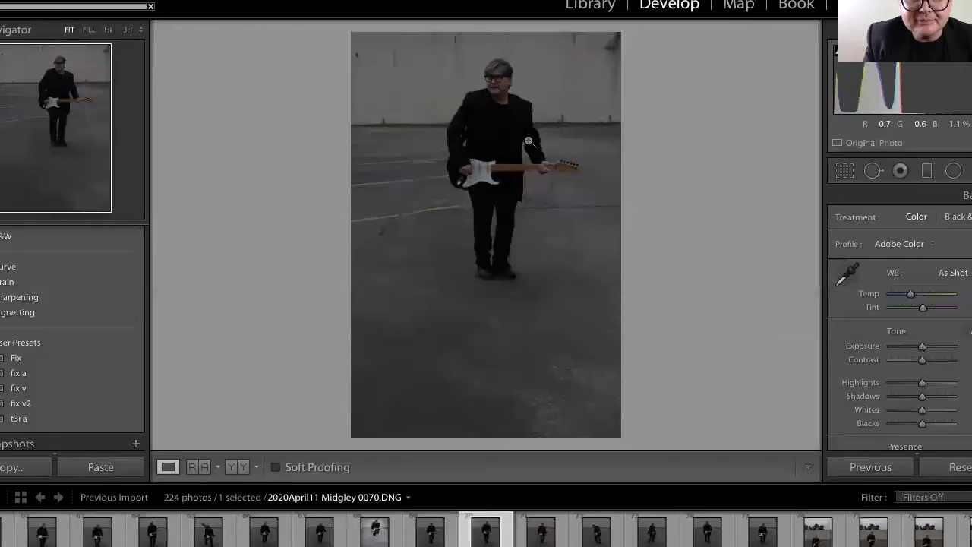
Apply the t3i a preset, lower the exposure slightly and export with previous settings
left_click(88, 417)
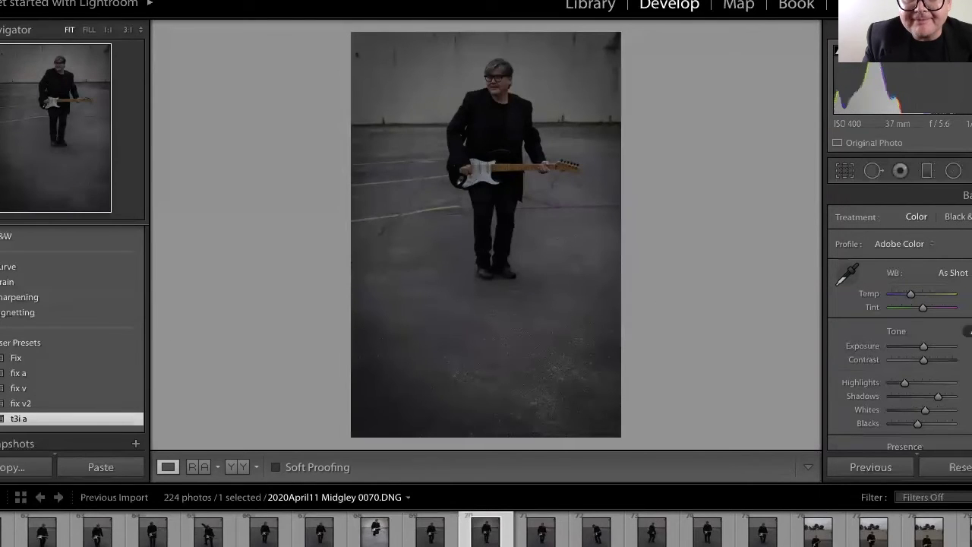
left_click_drag(931, 347, 924, 347)
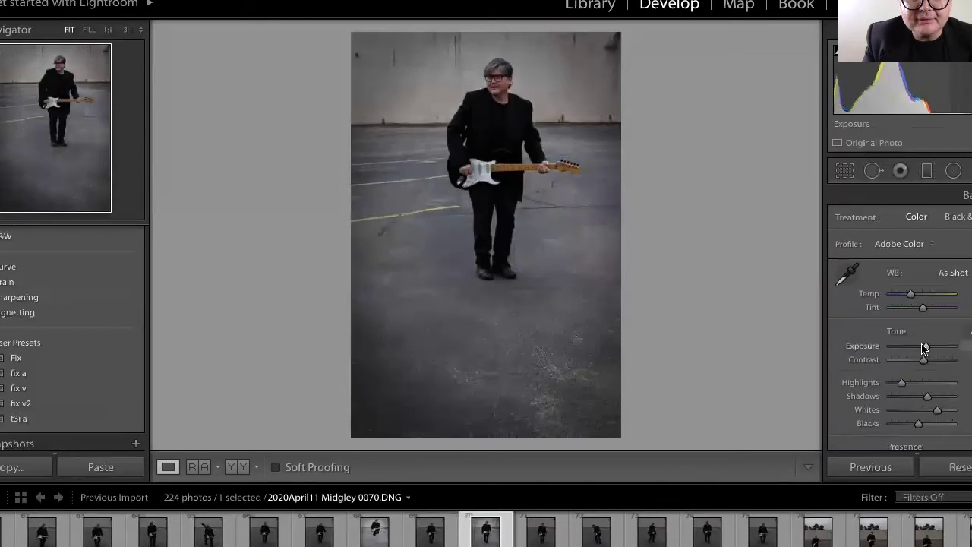
right_click(489, 531)
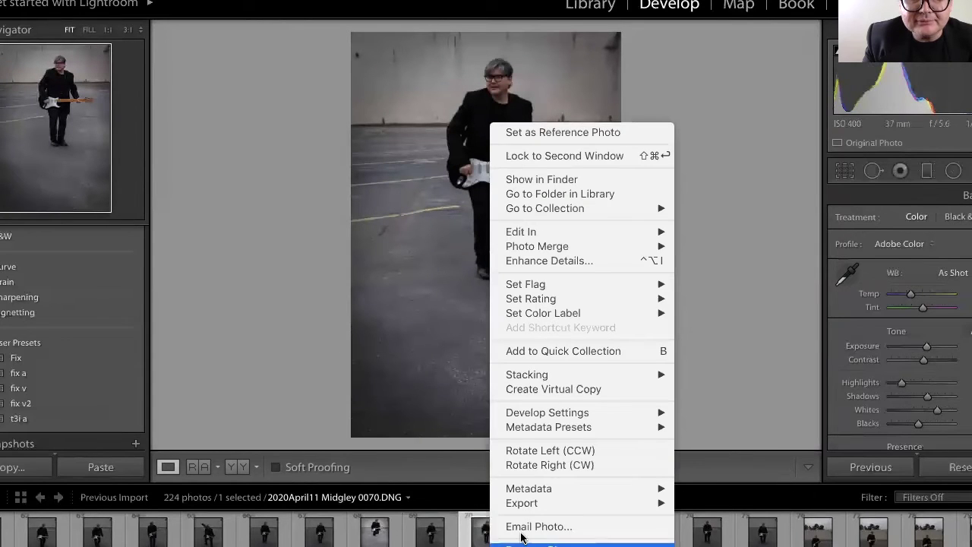
mouse_move(533, 507)
left_click(710, 475)
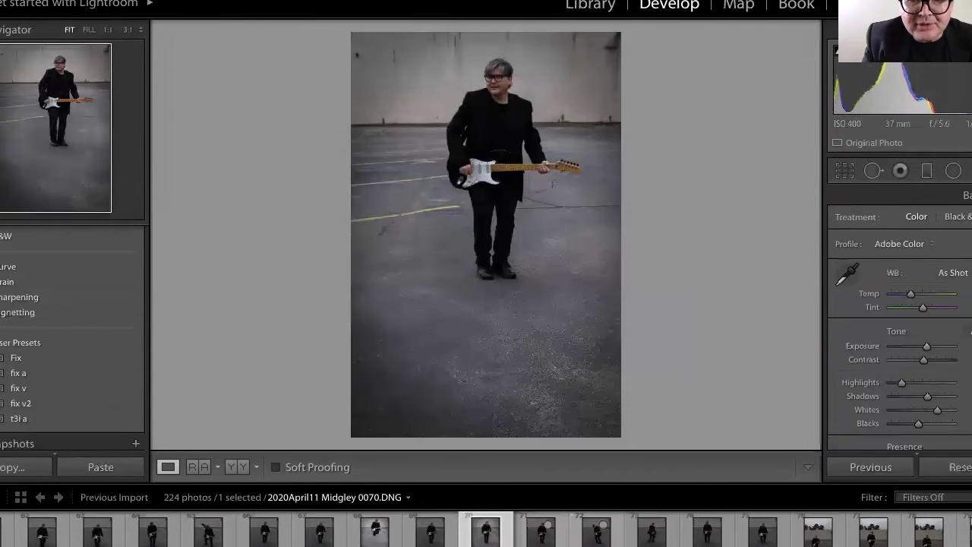
Browse photos 0071 through 0078, settle on 0077 and zoom in on the face to check focus
key("Right")
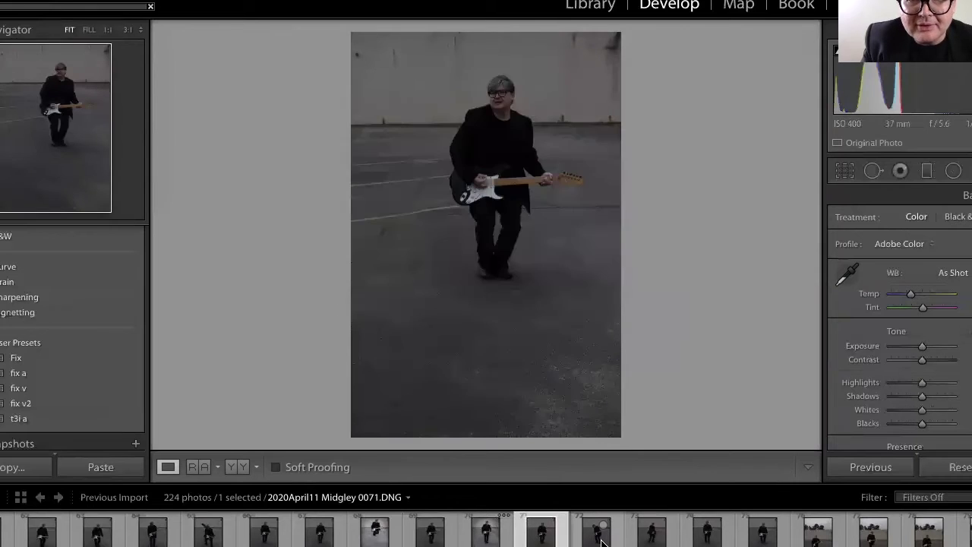
key("Right")
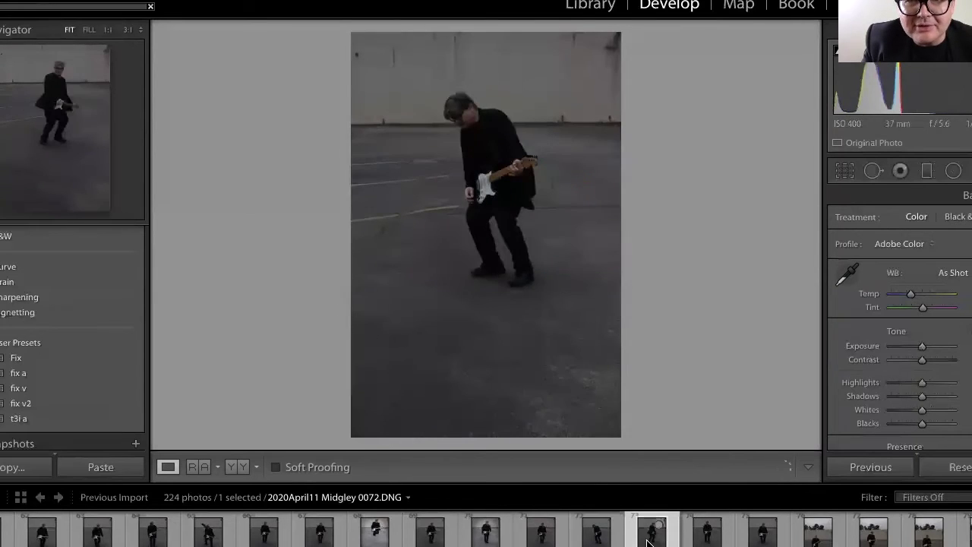
key("Right")
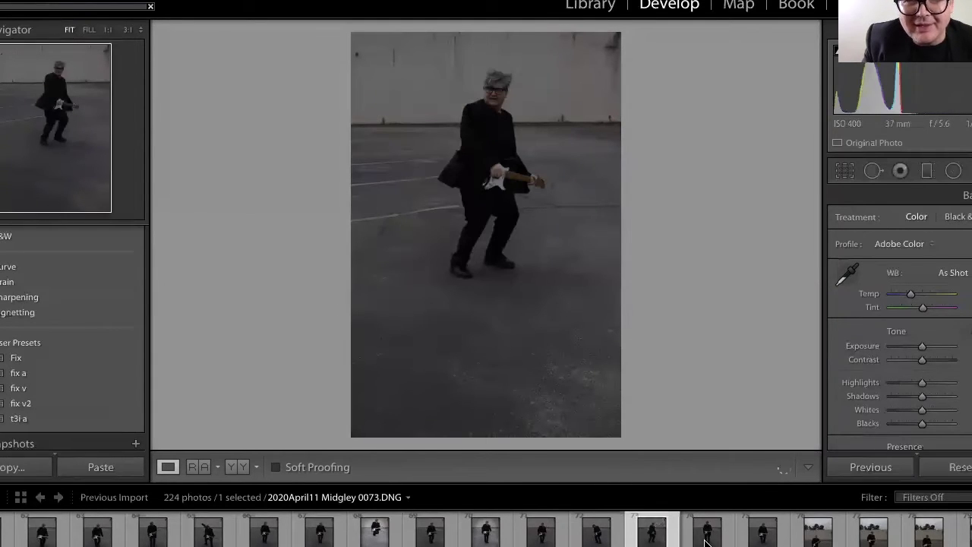
left_click(705, 542)
left_click(764, 541)
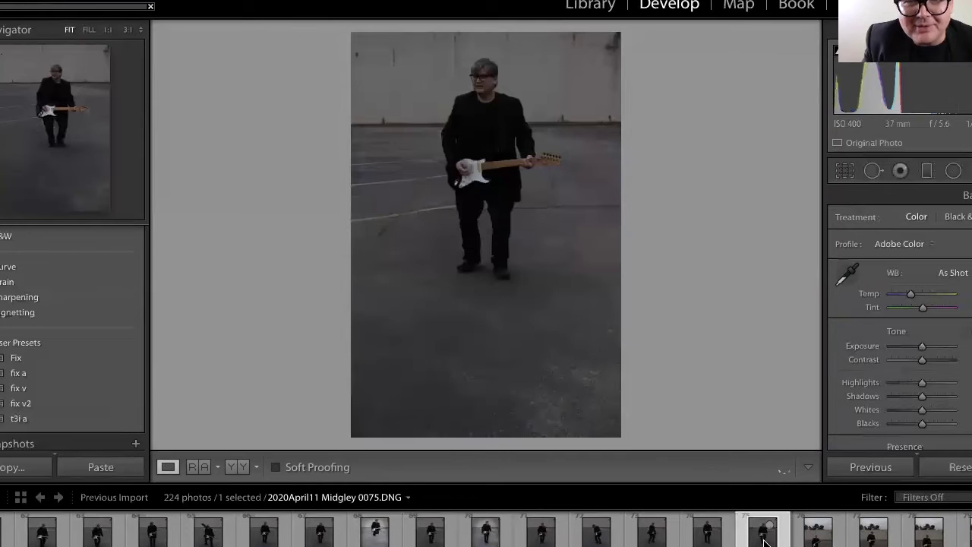
left_click(815, 541)
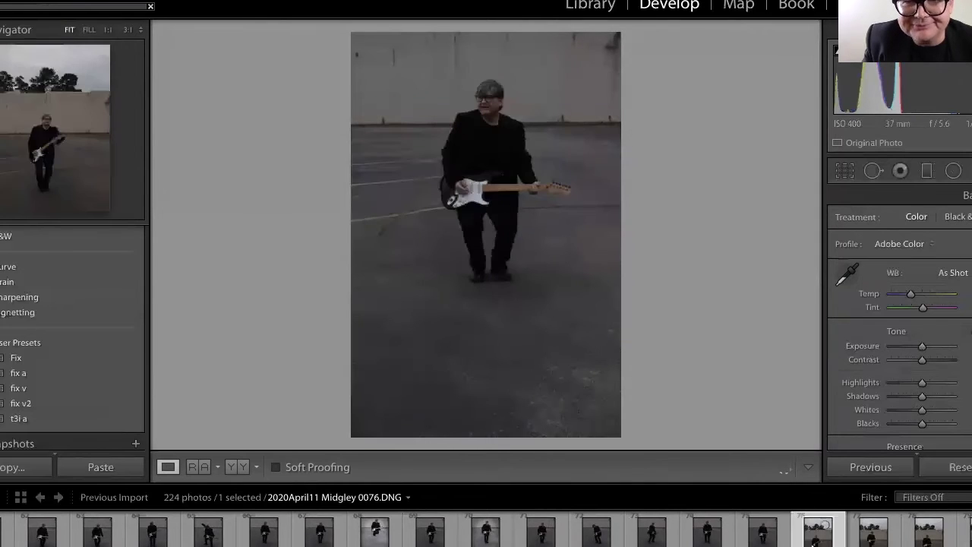
left_click(872, 543)
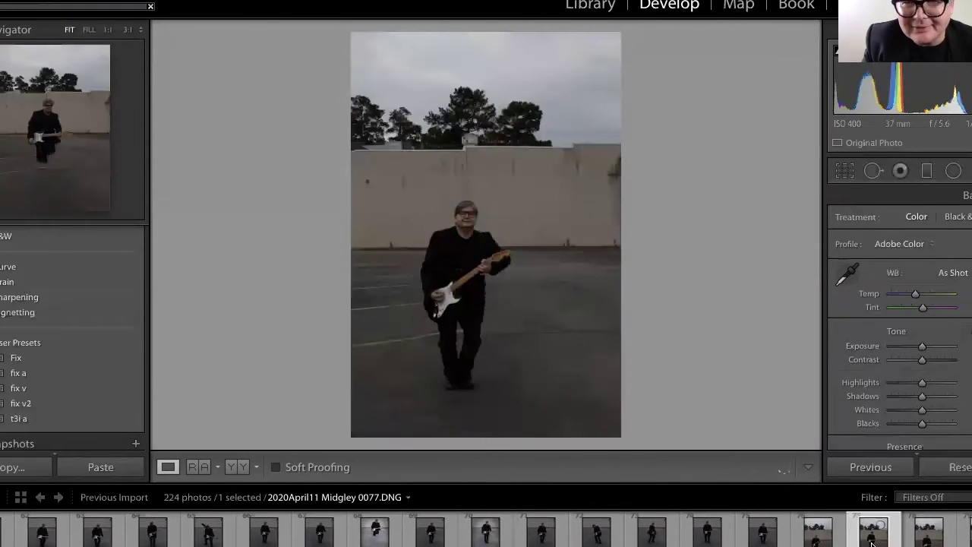
key("Right")
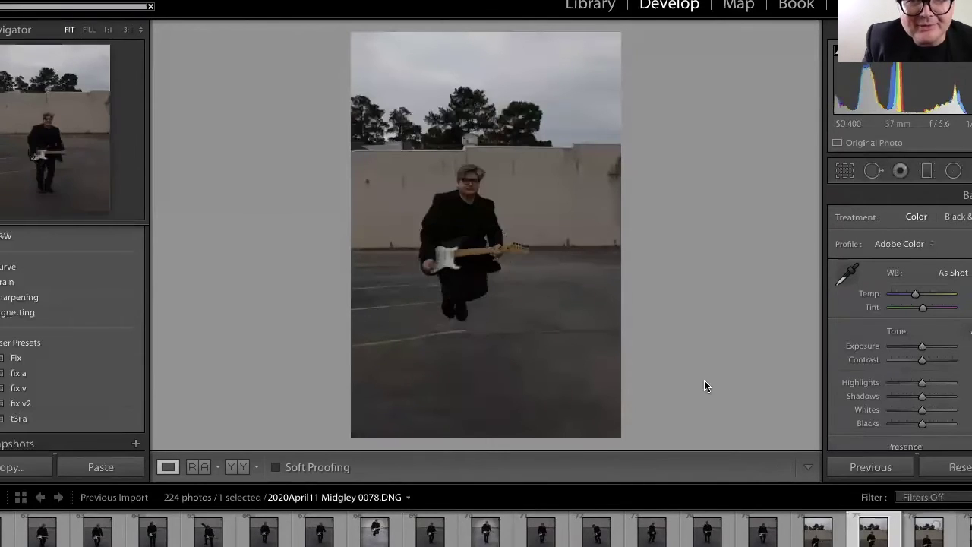
key("Left")
left_click(455, 169)
left_click(504, 257)
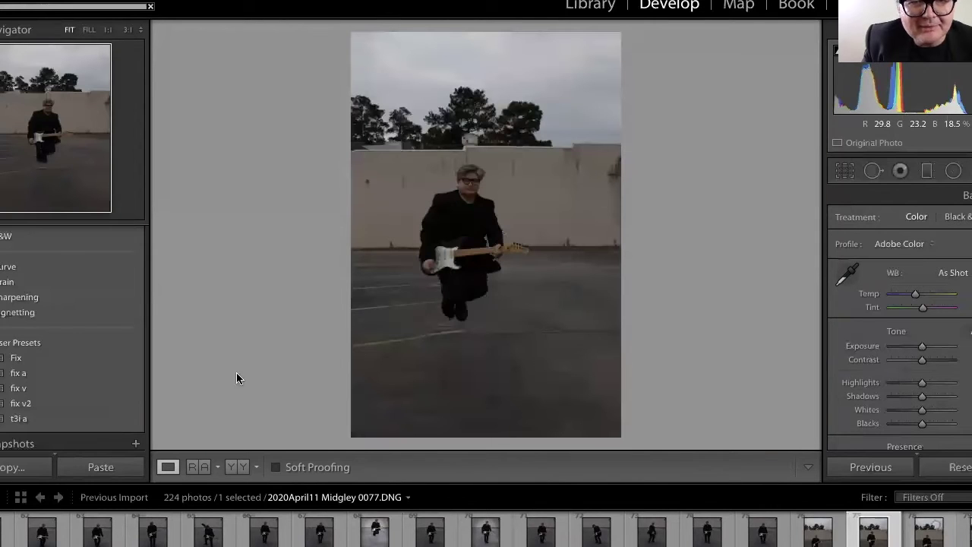
Apply the t3i a preset to 0077, nudge its exposure and export with previous settings
left_click(94, 420)
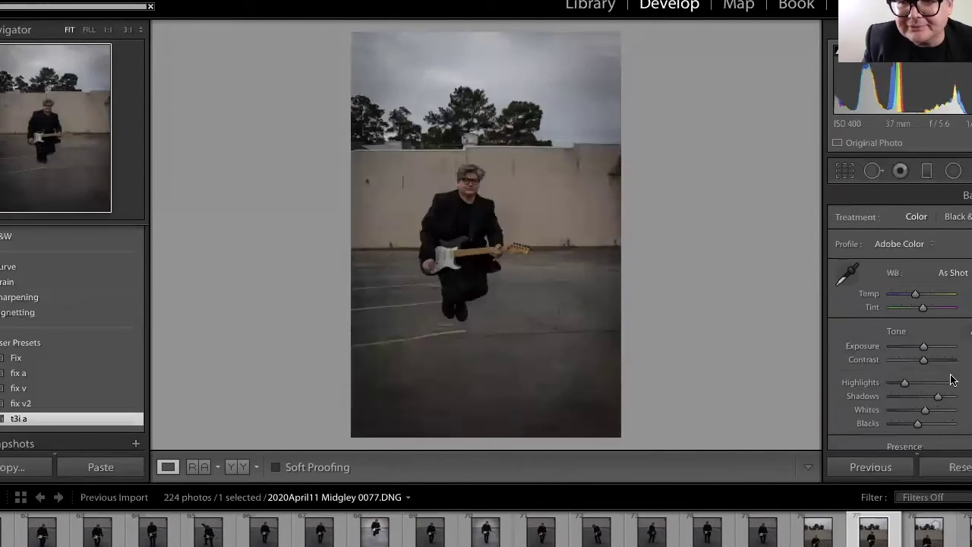
left_click_drag(933, 347, 927, 350)
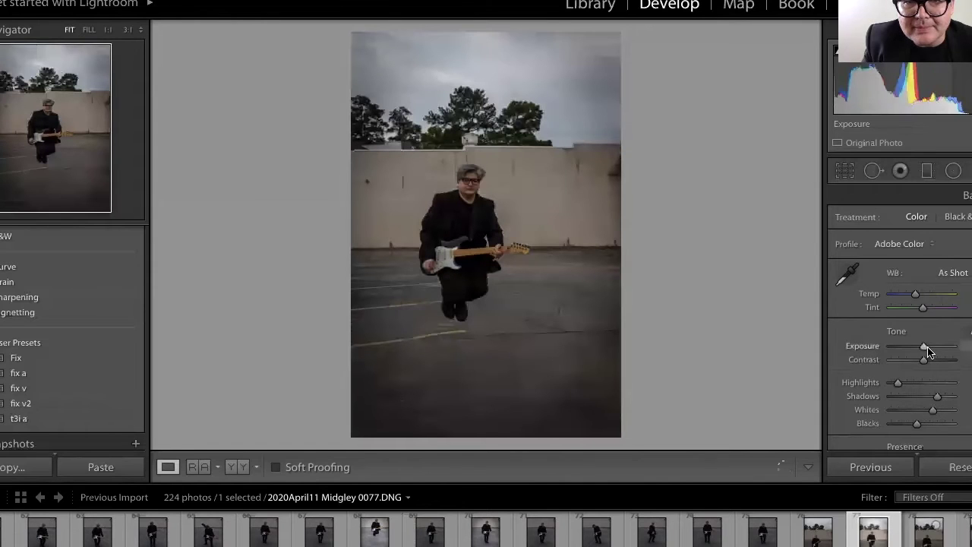
right_click(873, 543)
mouse_move(893, 505)
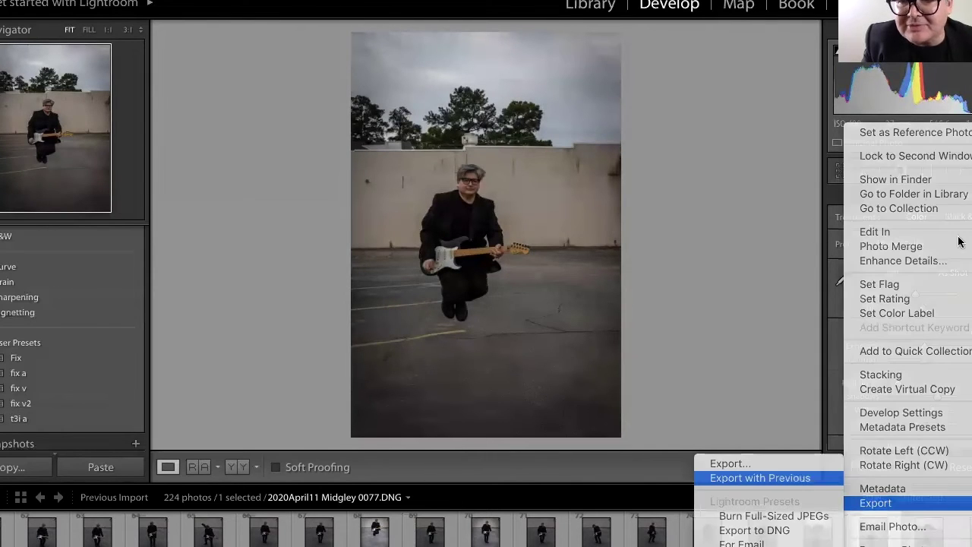
left_click(760, 478)
Preview the photo in black and white, revert to colour, then step through to photo 0080
key("v")
left_click(925, 220)
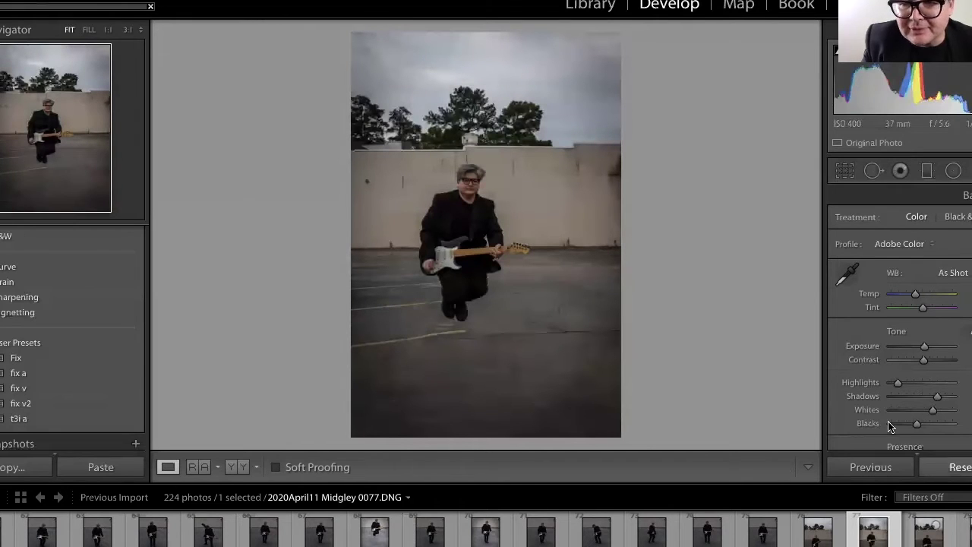
left_click(941, 541)
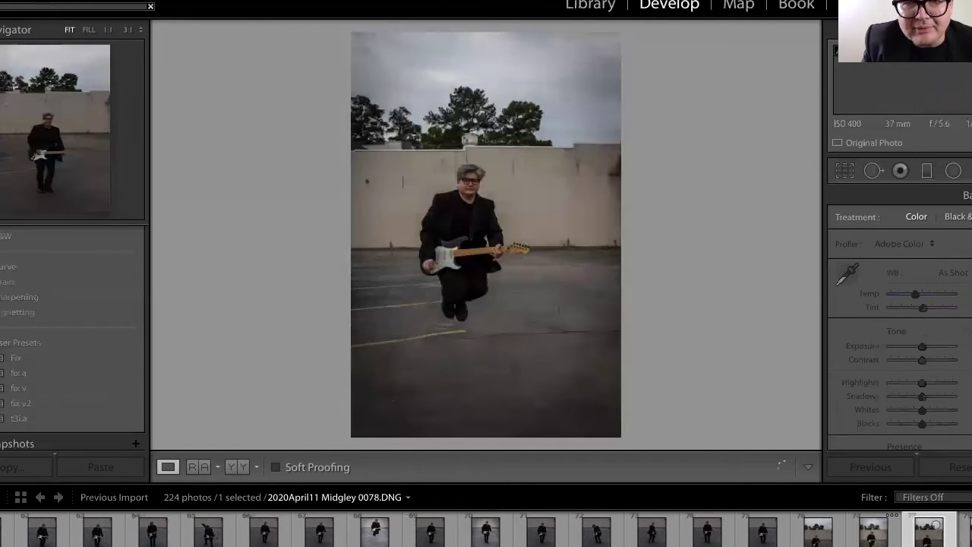
key("Right")
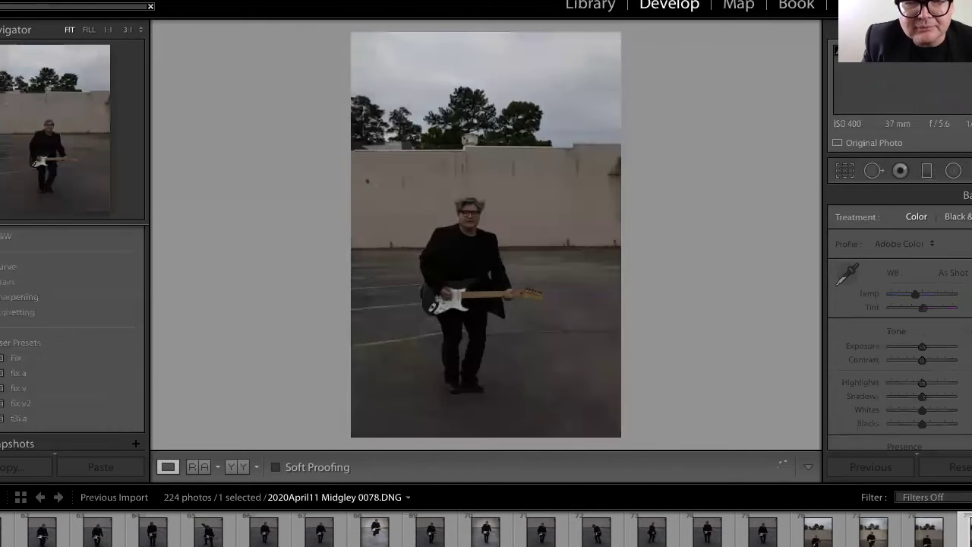
key("Right")
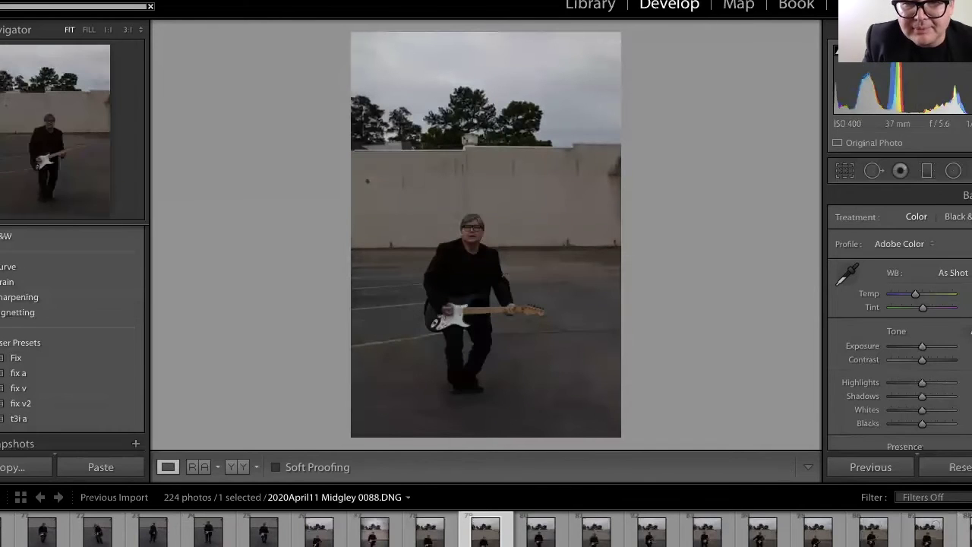
key("Right")
key("Right")
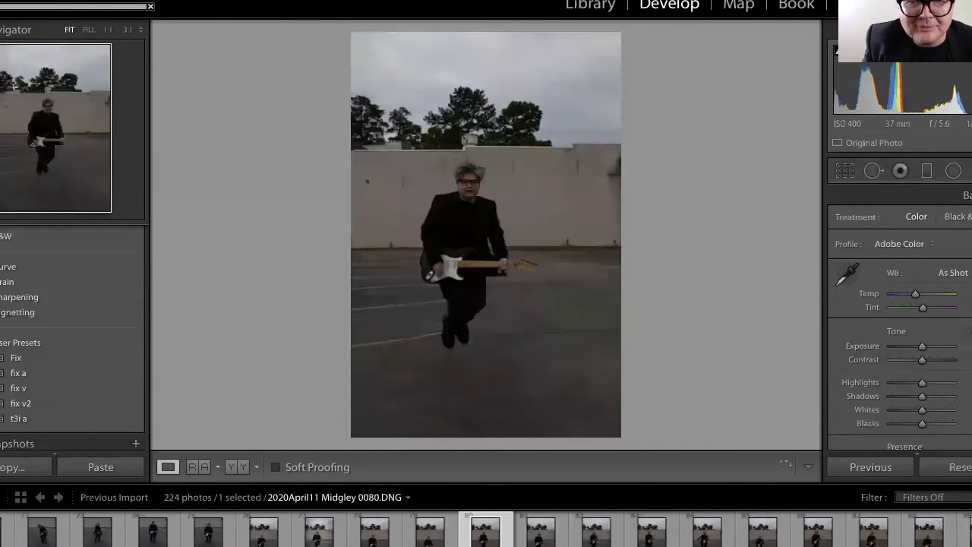
key("Right")
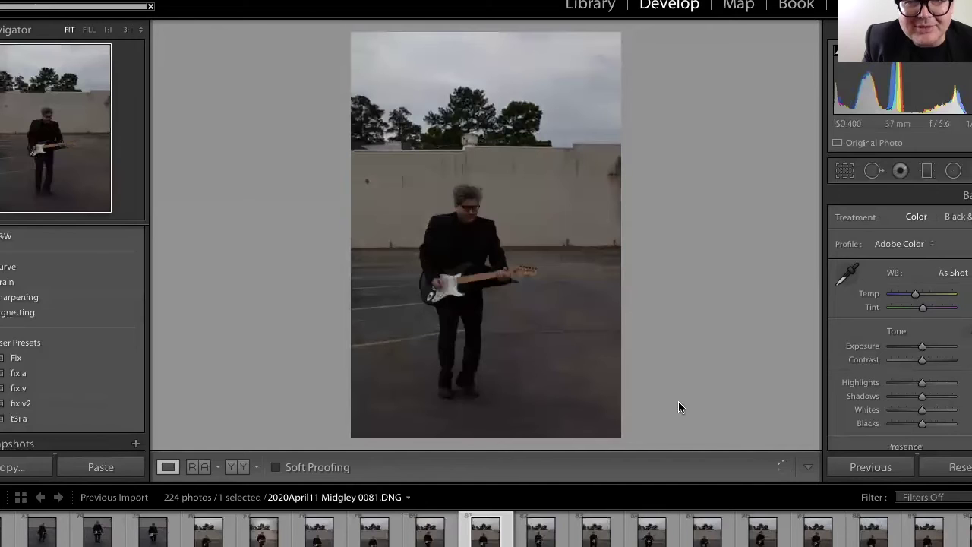
key("Left")
Check photo 0080's face at full size, then apply Auto tone settings
left_click(466, 176)
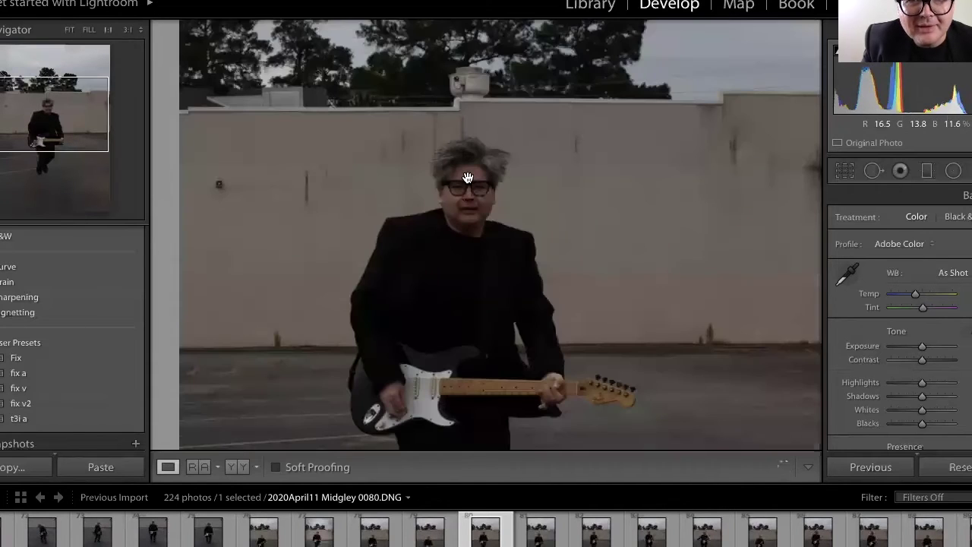
left_click(487, 237)
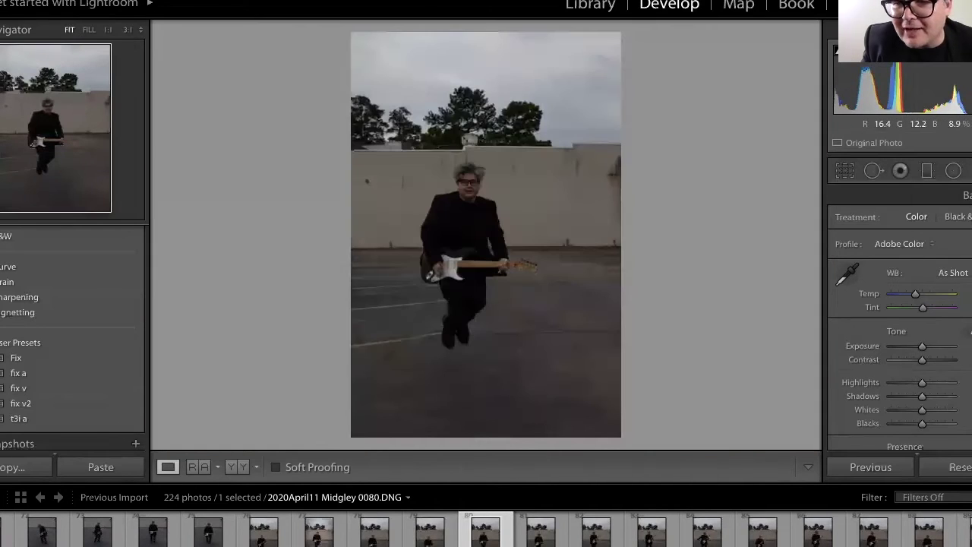
key("ctrl+u")
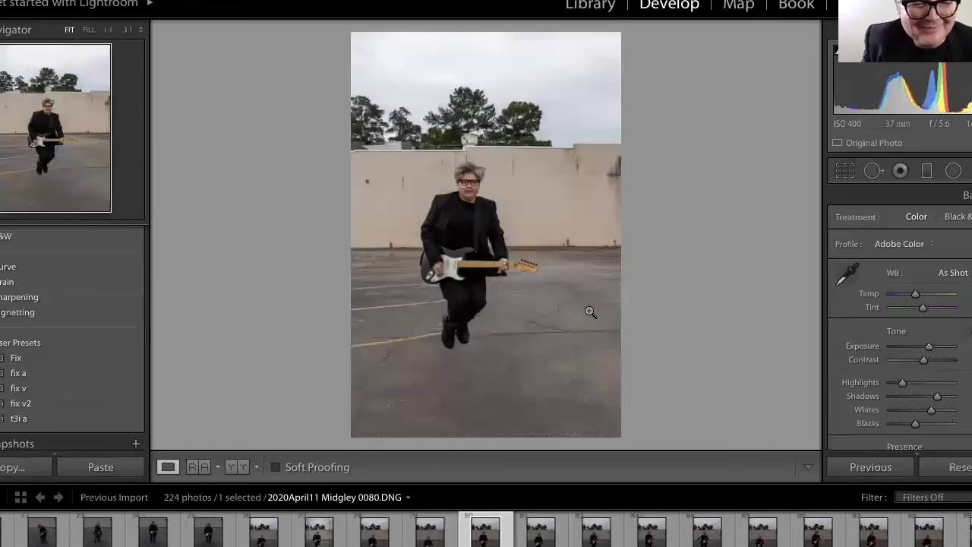
Try the t3i a preset, Auto tone and fix v2, settling on t3i a
left_click(39, 420)
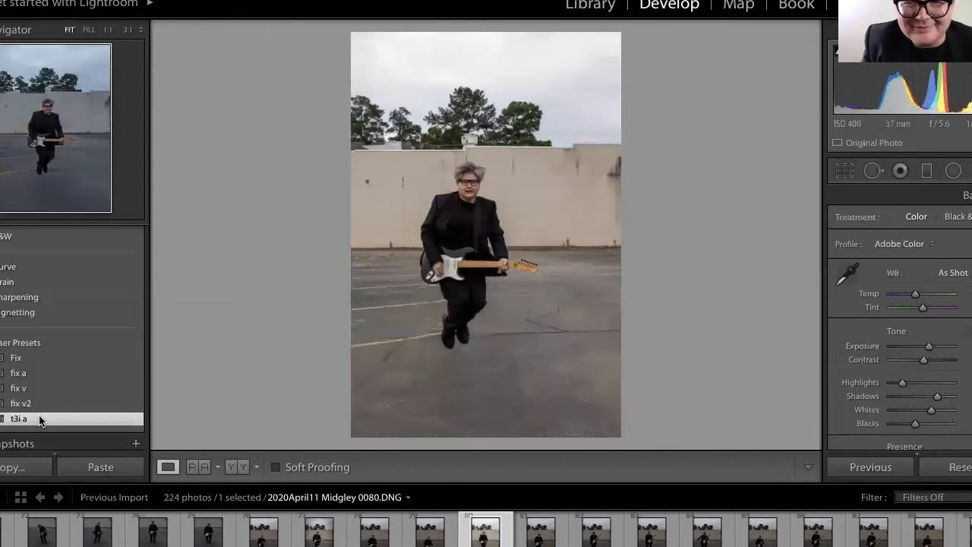
key("ctrl+u")
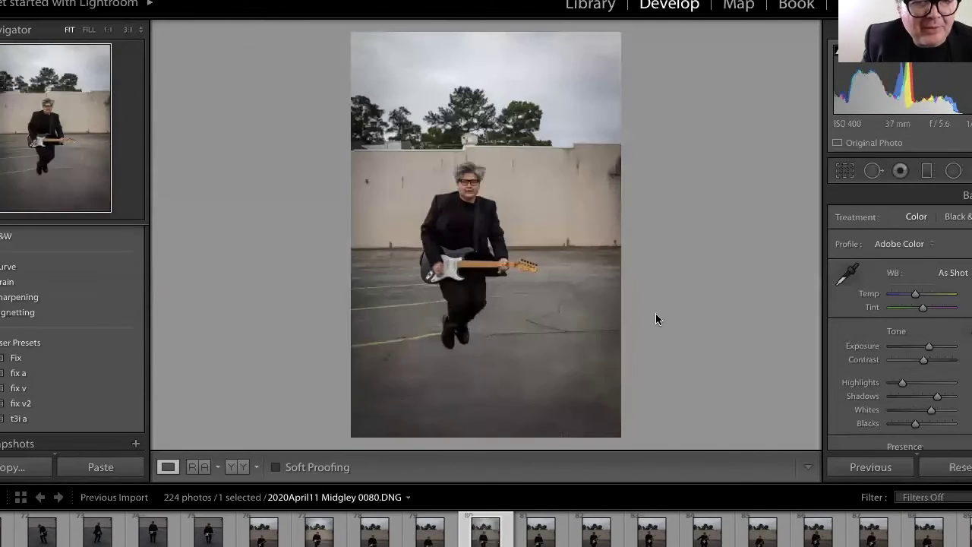
left_click(89, 403)
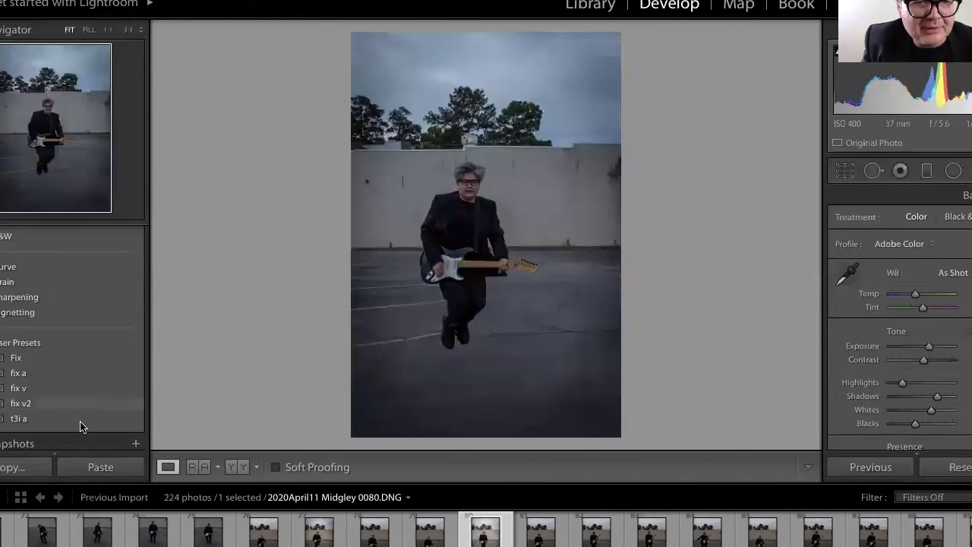
left_click(81, 421)
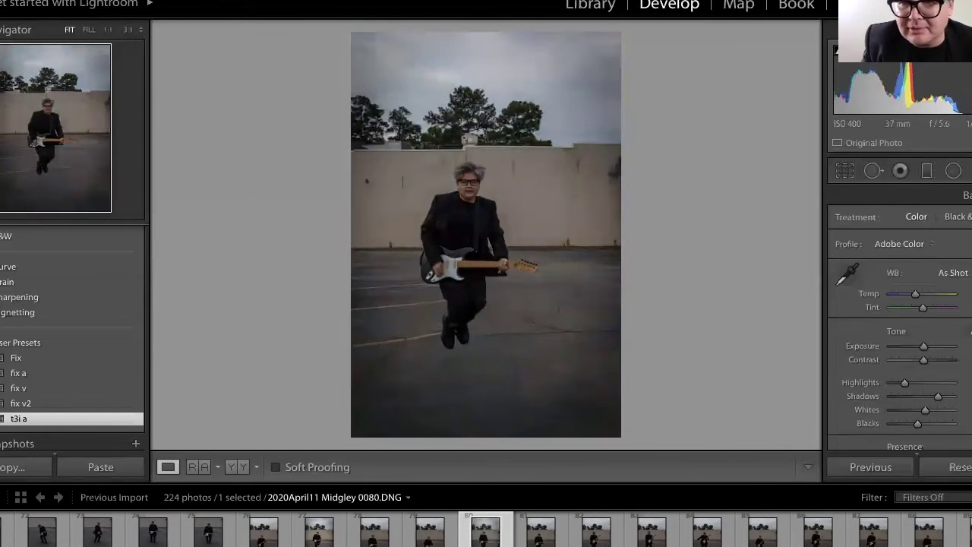
Expand the Transform and Effects panels in the right-hand settings
scroll(955, 376, "down", 3)
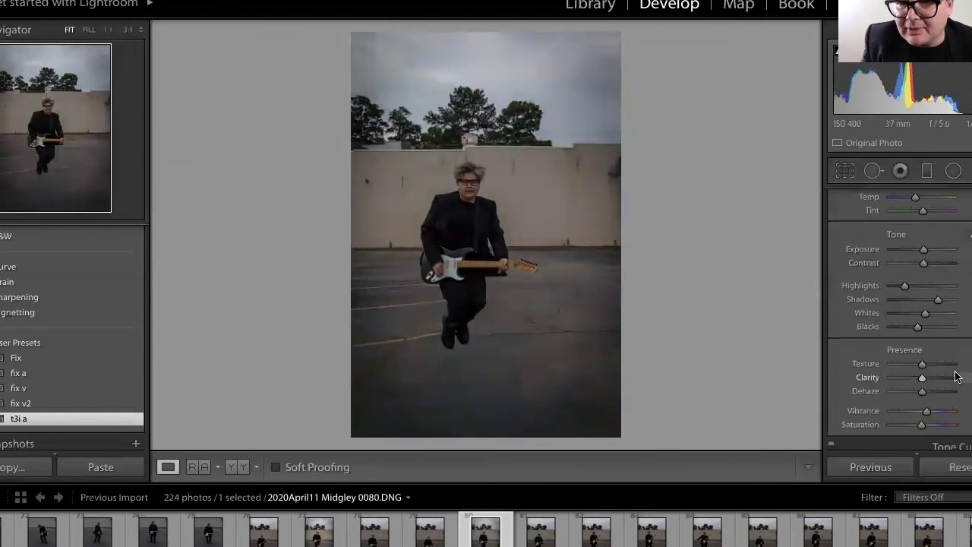
scroll(955, 377, "down", 2)
scroll(955, 377, "down", 2)
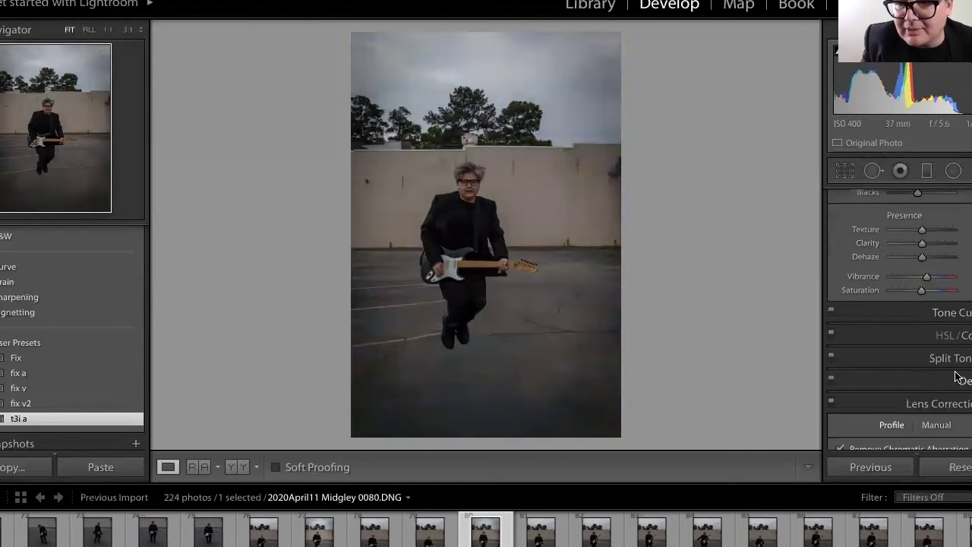
scroll(955, 377, "down", 6)
scroll(955, 376, "up", 2)
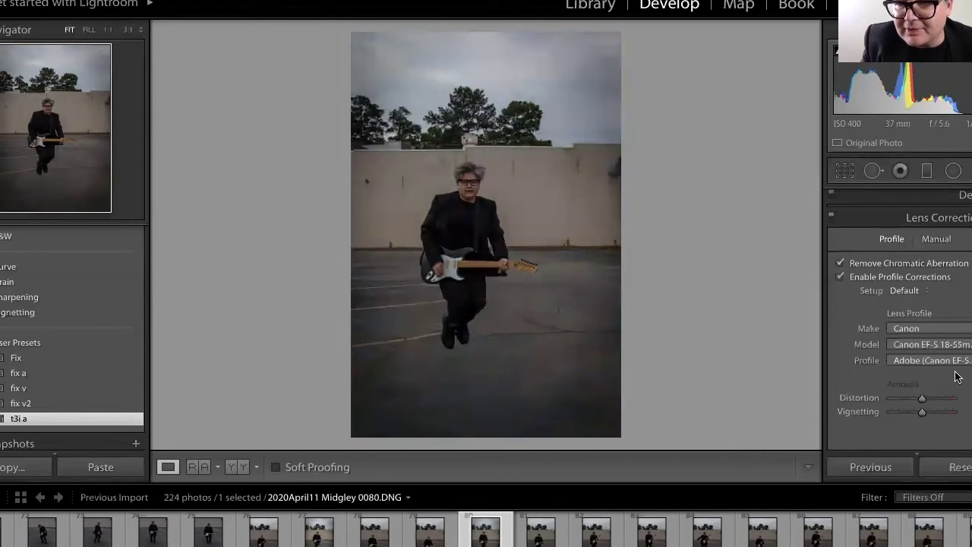
scroll(955, 377, "up", 3)
scroll(955, 377, "up", 1)
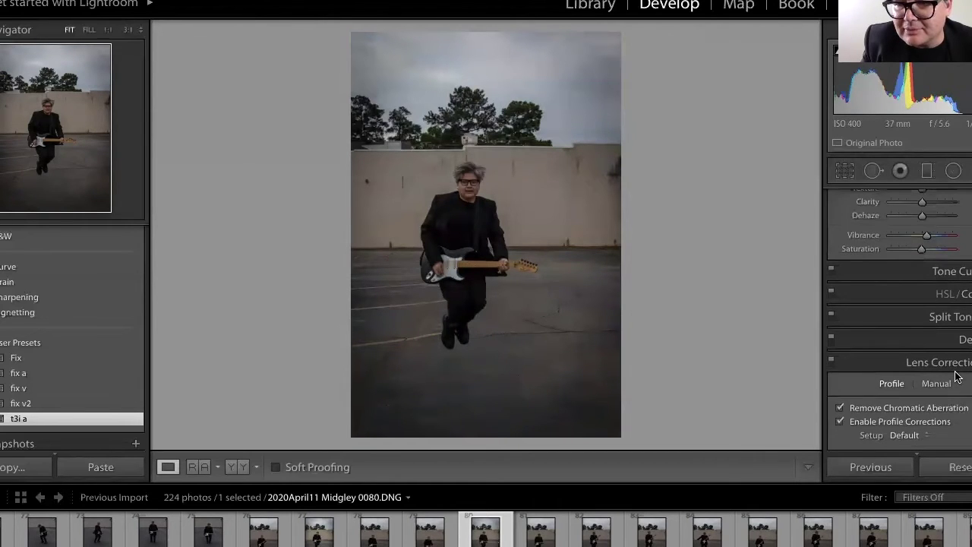
scroll(956, 376, "up", 1)
scroll(955, 376, "up", 3)
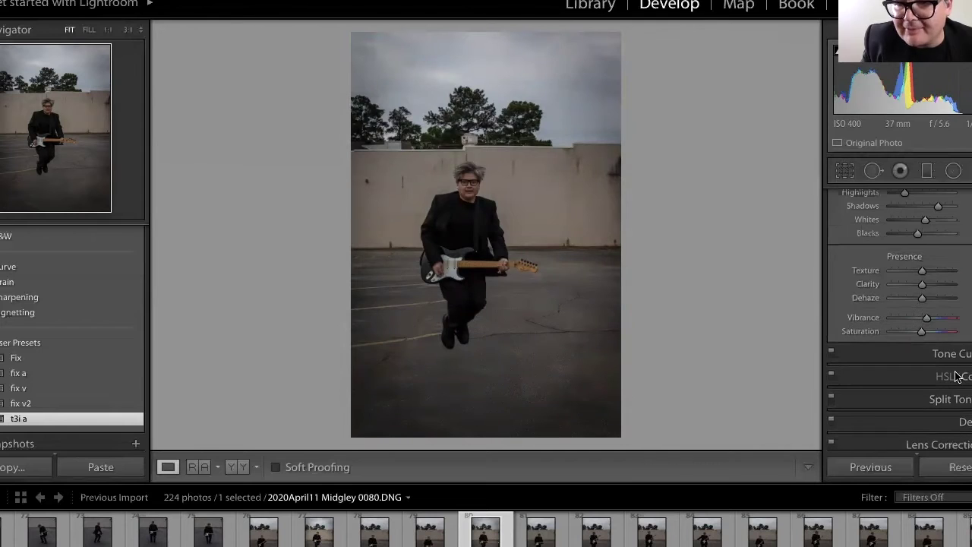
scroll(955, 376, "up", 3)
scroll(955, 377, "up", 4)
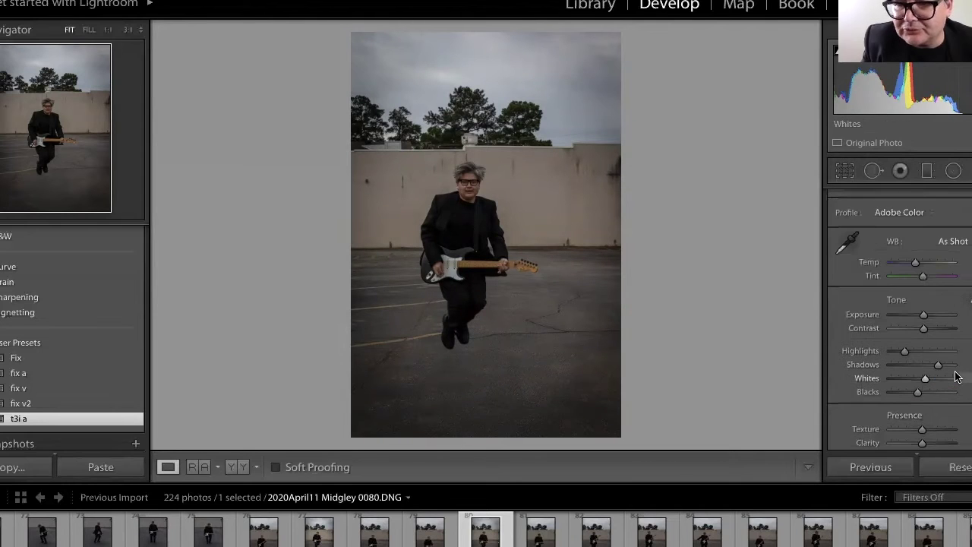
scroll(955, 376, "down", 15)
scroll(956, 376, "down", 6)
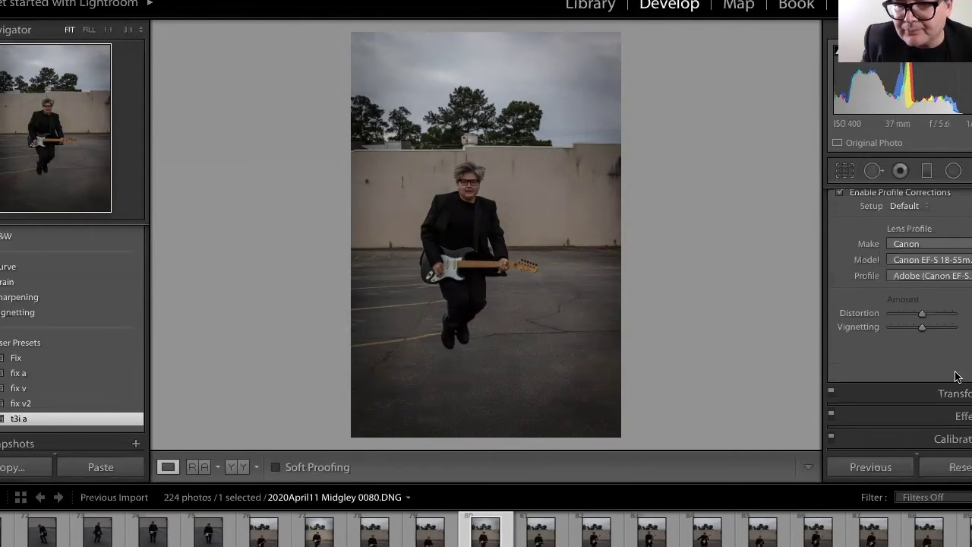
left_click(953, 392)
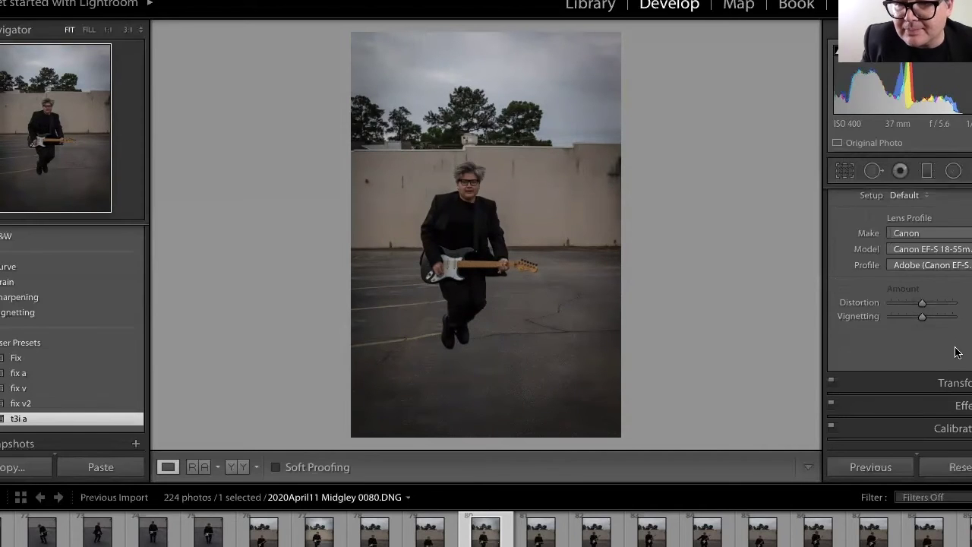
left_click(963, 407)
Adjust photo 0080's post-crop vignette amount, then scroll back up toward the Presets panel
scroll(953, 402, "down", 1)
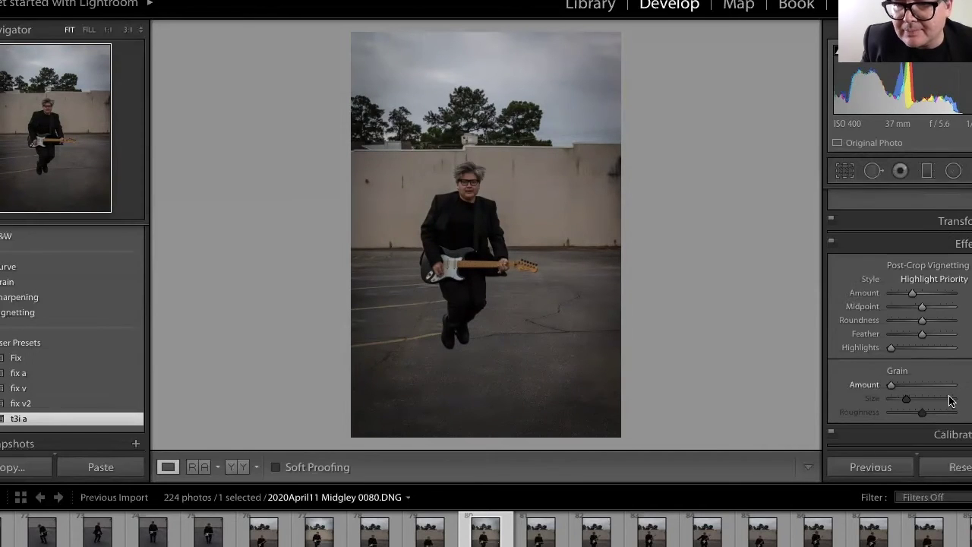
mouse_move(914, 295)
left_mouse_down()
mouse_move(958, 299)
mouse_move(919, 304)
left_mouse_up()
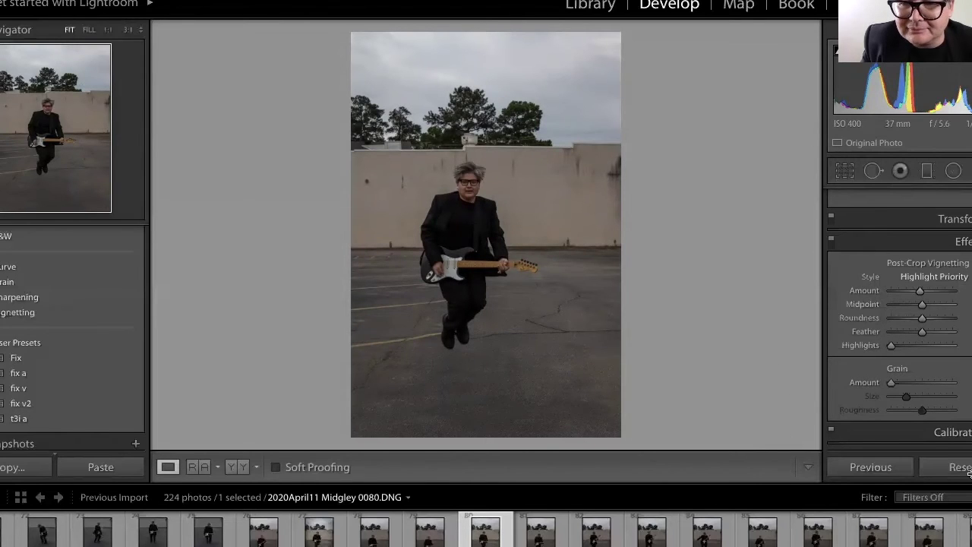
scroll(968, 369, "up", 10)
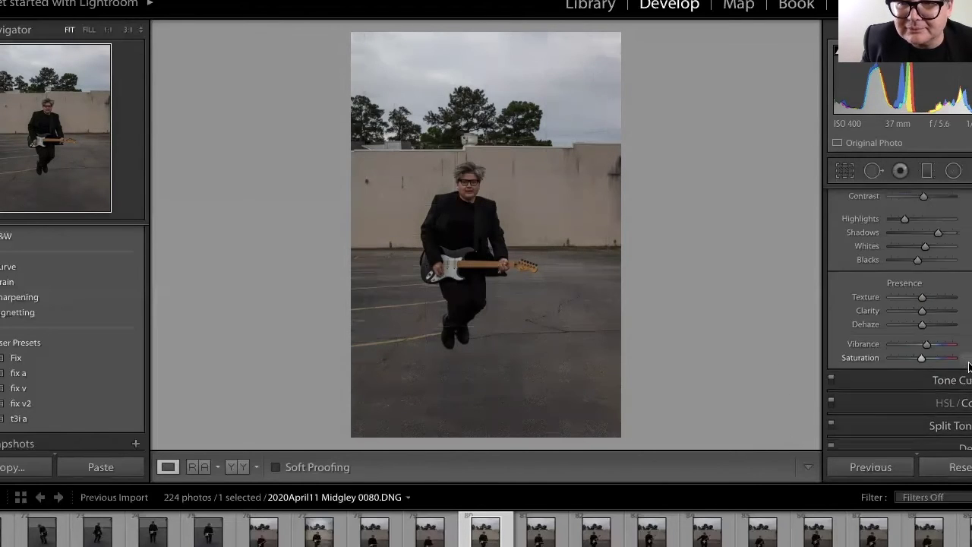
scroll(968, 366, "up", 5)
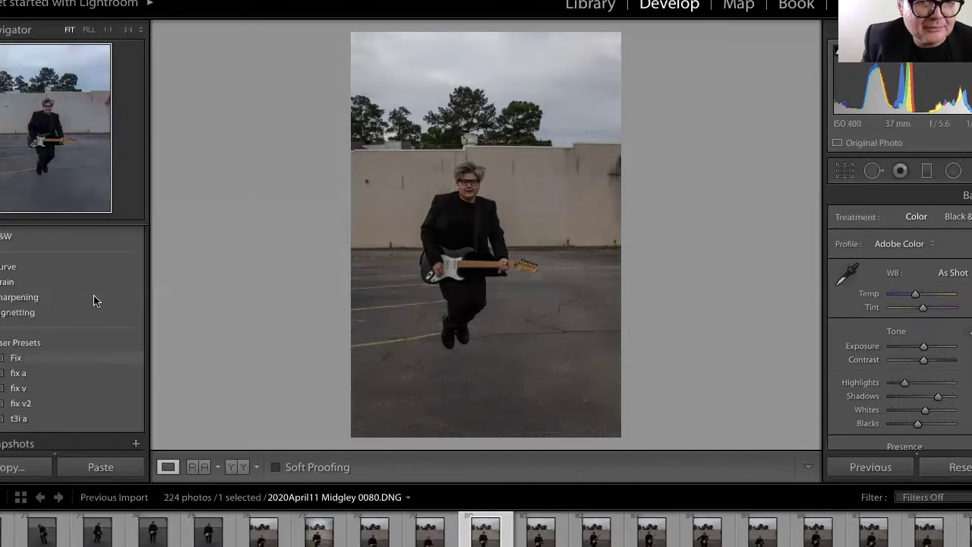
scroll(93, 300, "up", 3)
Save the current develop settings as a new preset named 't3i b'
left_click(136, 232)
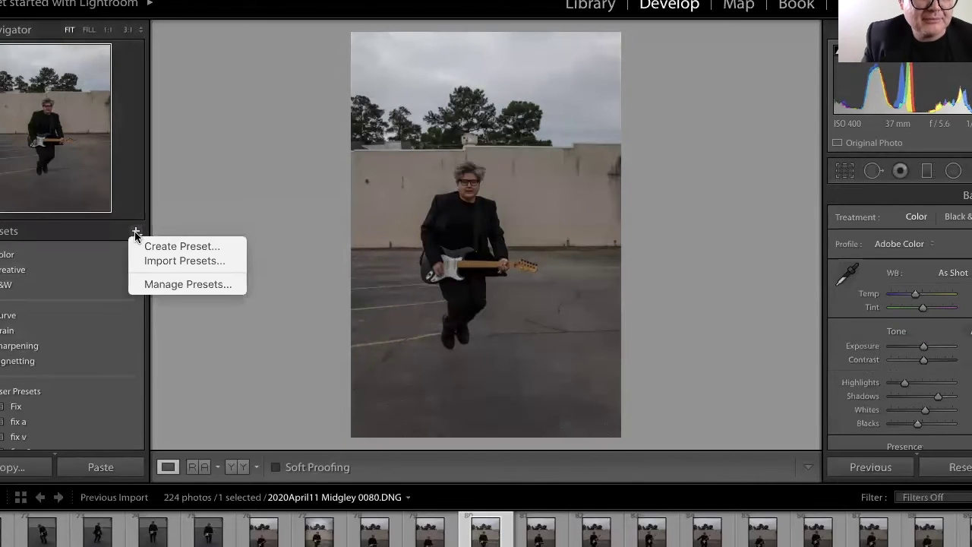
left_click(139, 245)
type("t")
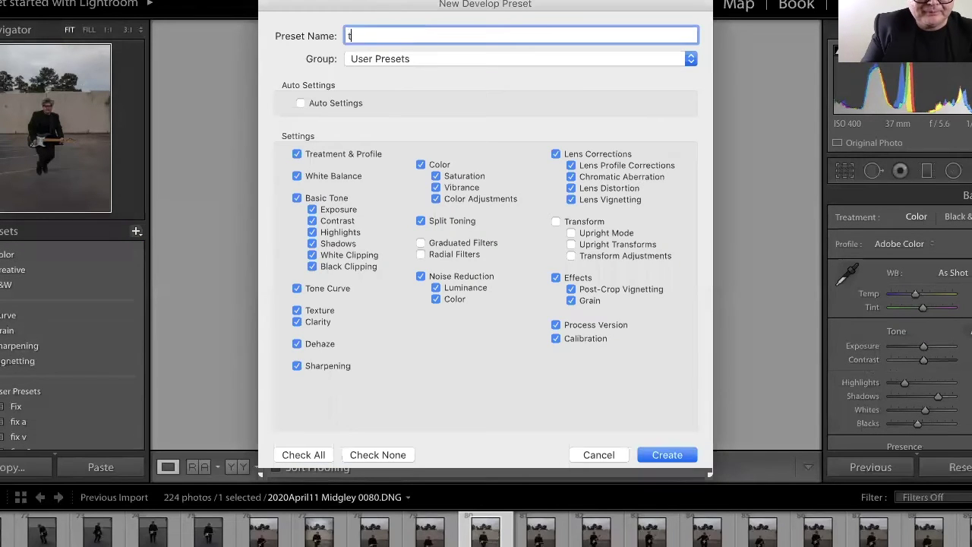
type("3i b")
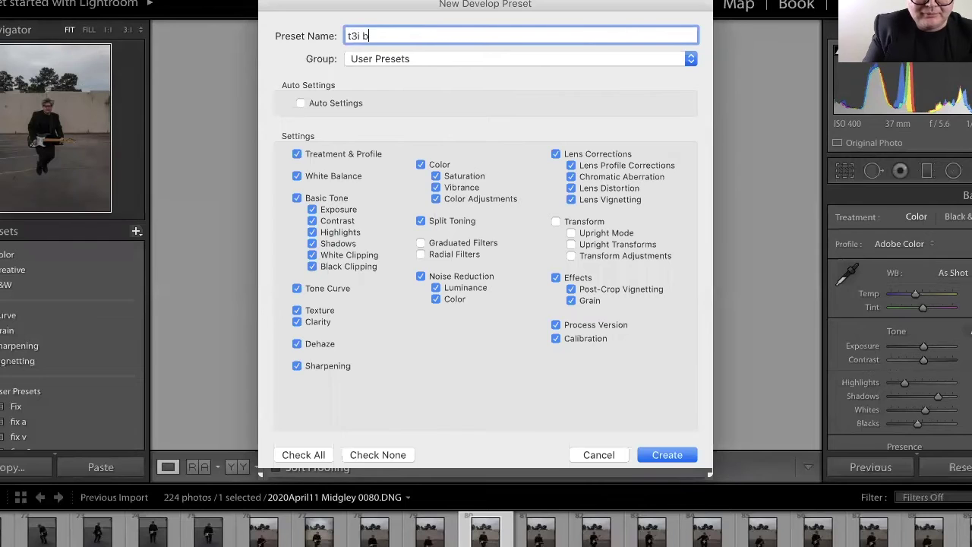
key("Return")
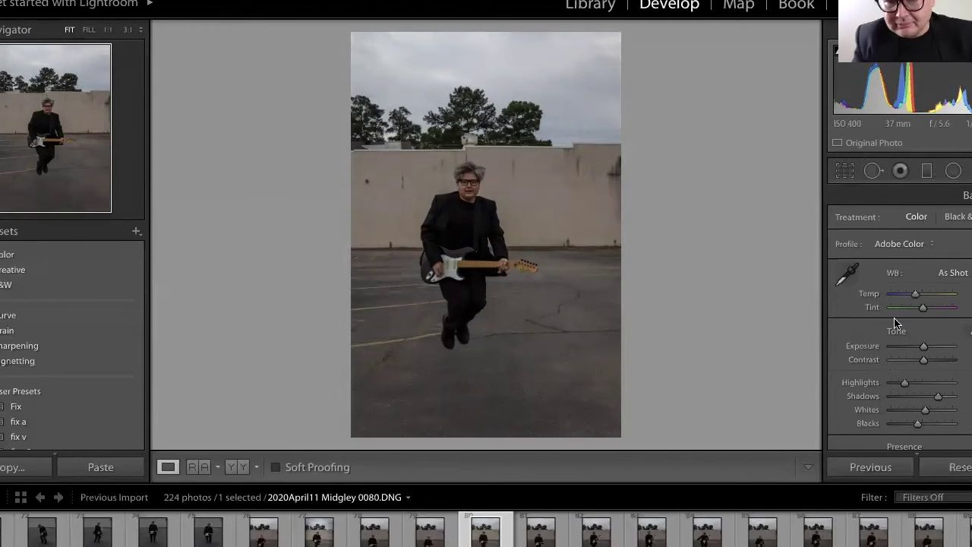
Export photo 0080 with the previous export settings
right_click(490, 544)
mouse_move(659, 507)
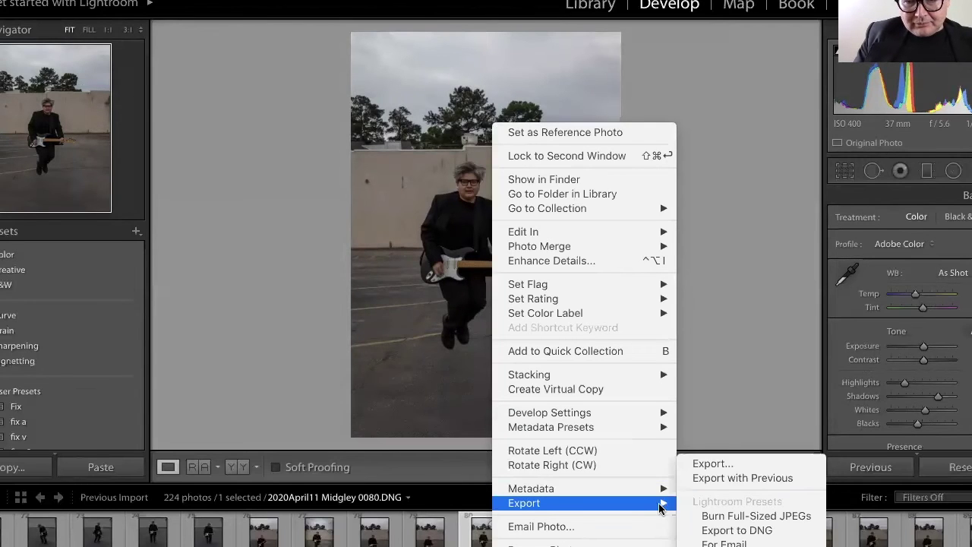
left_click(740, 478)
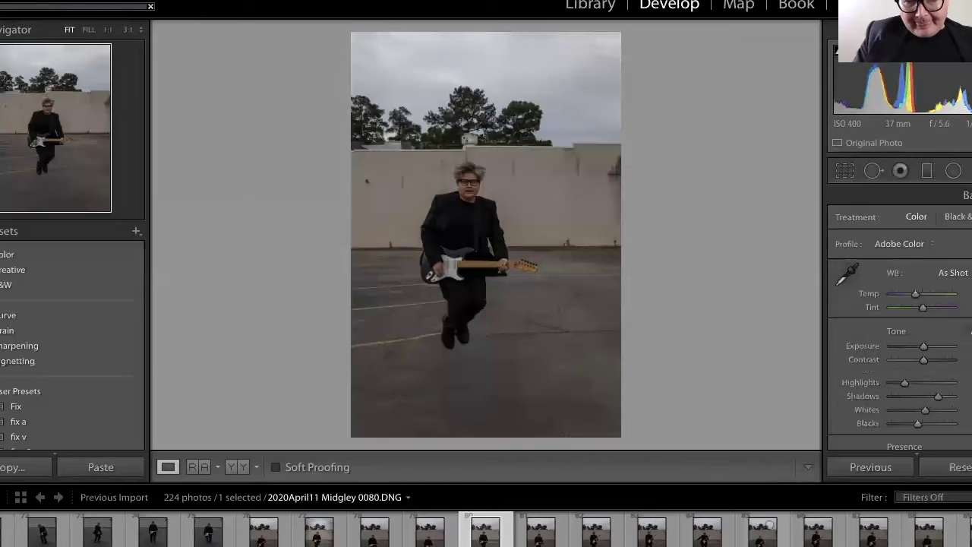
Step through the photos to 0083 and zoom in on the face to check focus
left_click(546, 524)
left_click(596, 531)
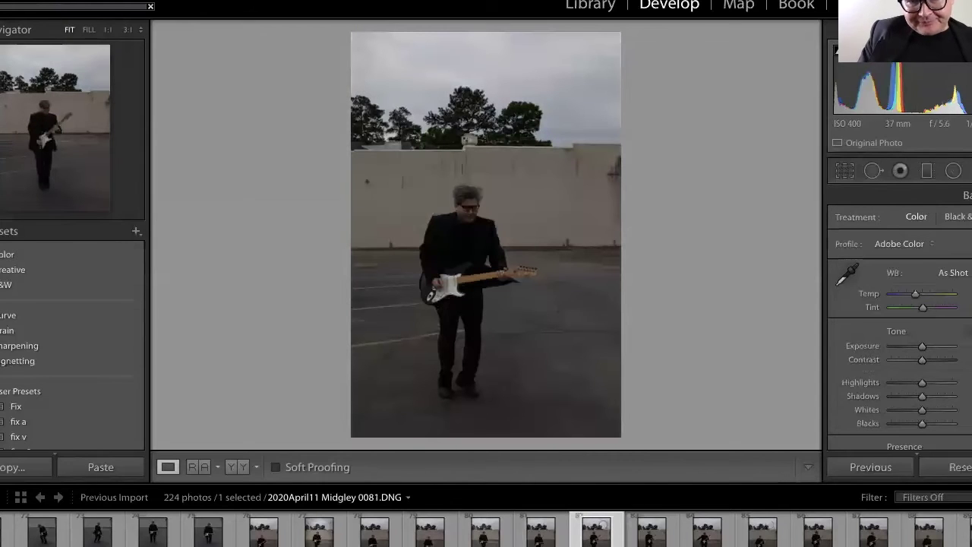
left_click(652, 532)
key("Right")
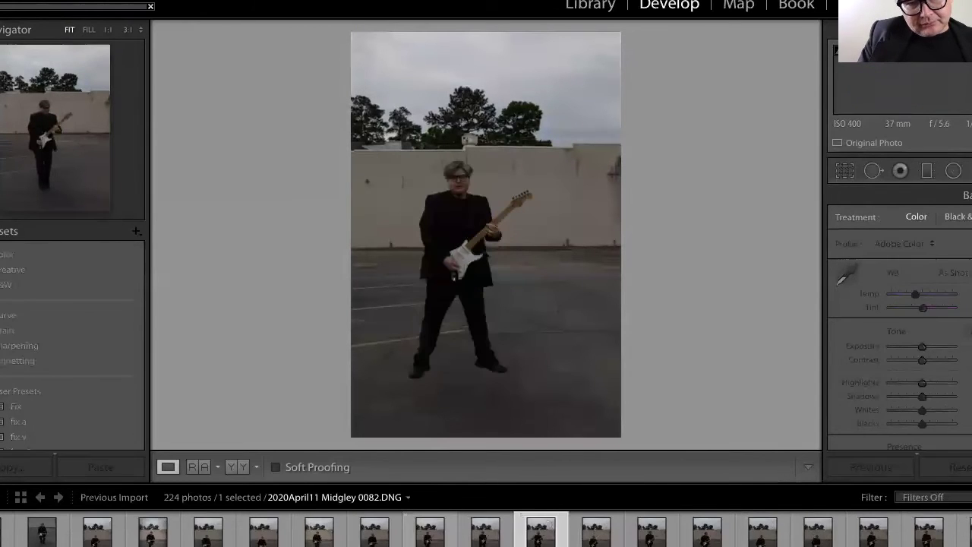
key("Right")
key("Right")
key("Right")
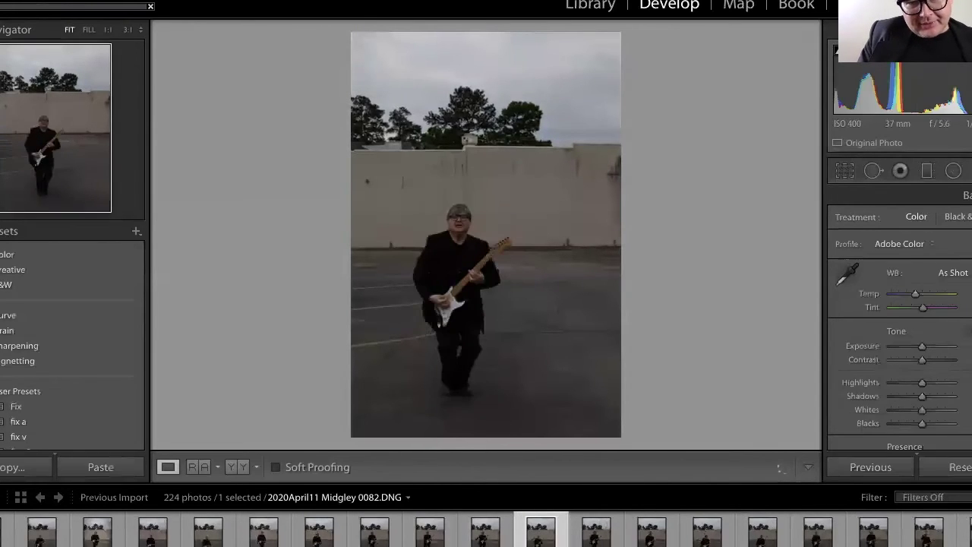
key("Left")
key("Left")
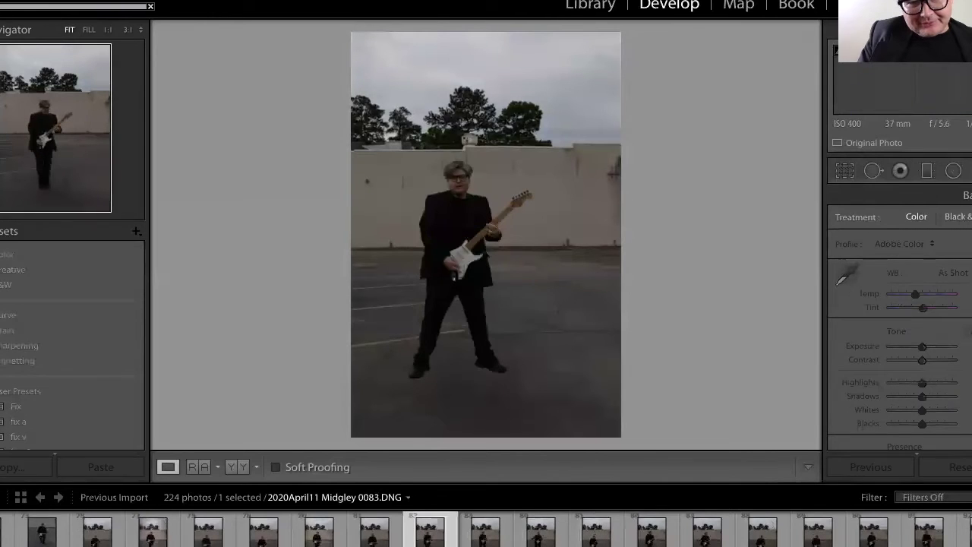
left_click(455, 182)
left_click(482, 216)
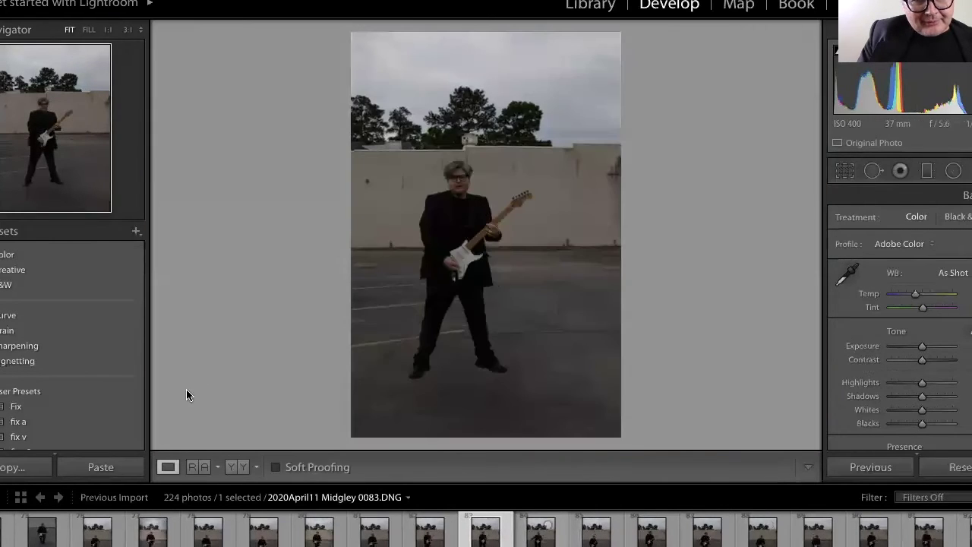
Give 0083 the t3i b preset and Auto tone, lower exposure slightly, and export with previous settings
scroll(64, 437, "down", 3)
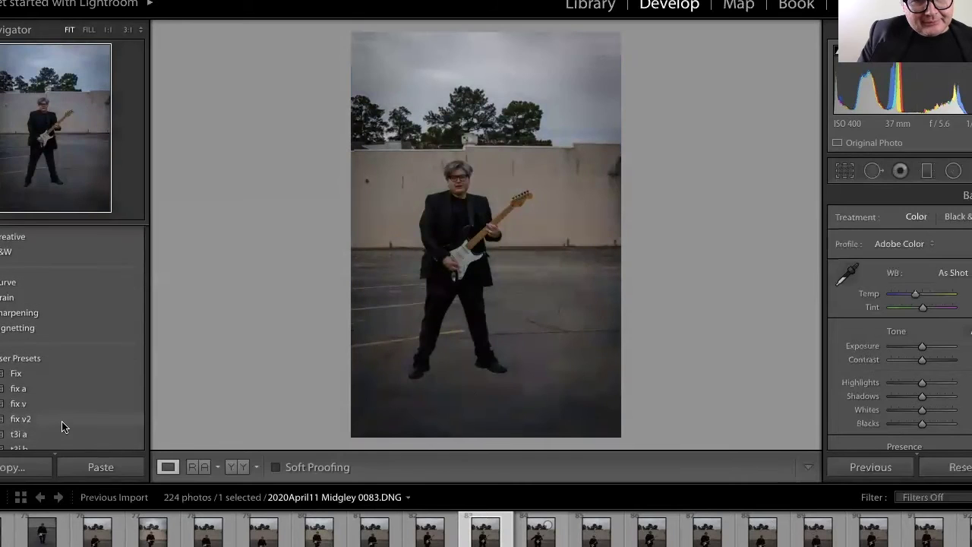
left_click(64, 420)
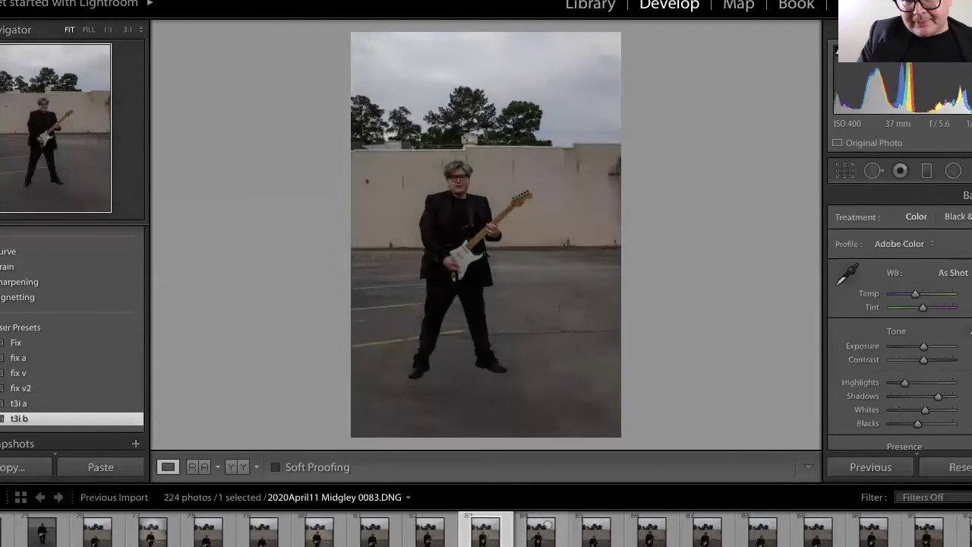
key("ctrl+u")
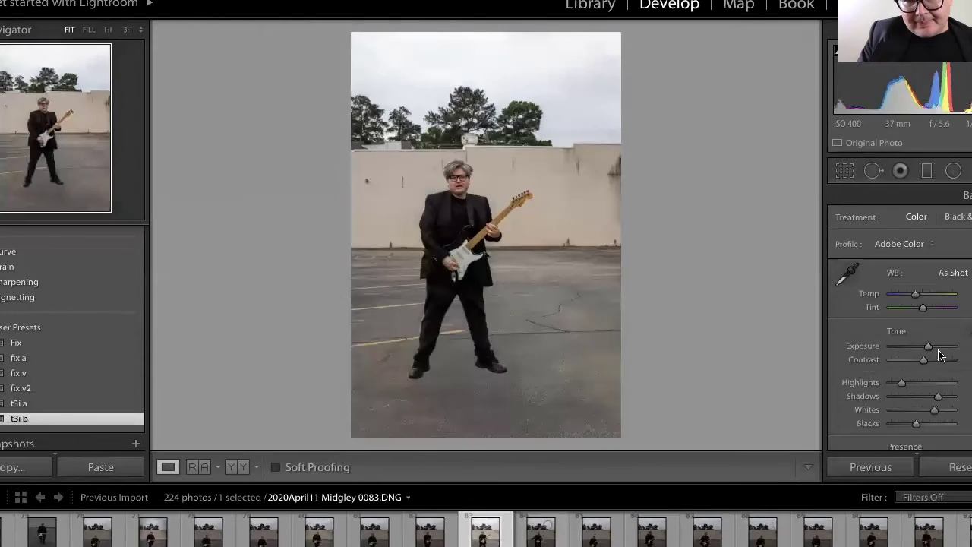
left_click_drag(929, 349, 927, 350)
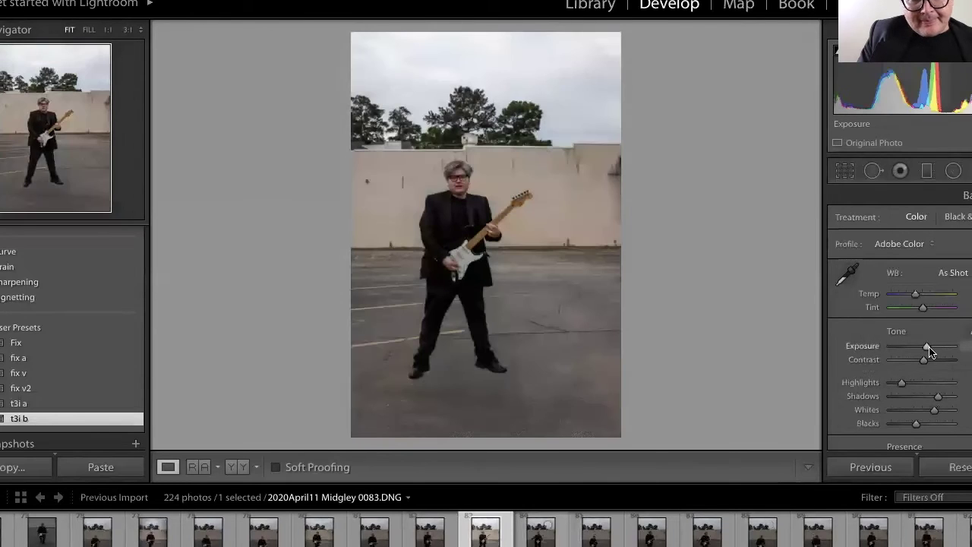
right_click(489, 526)
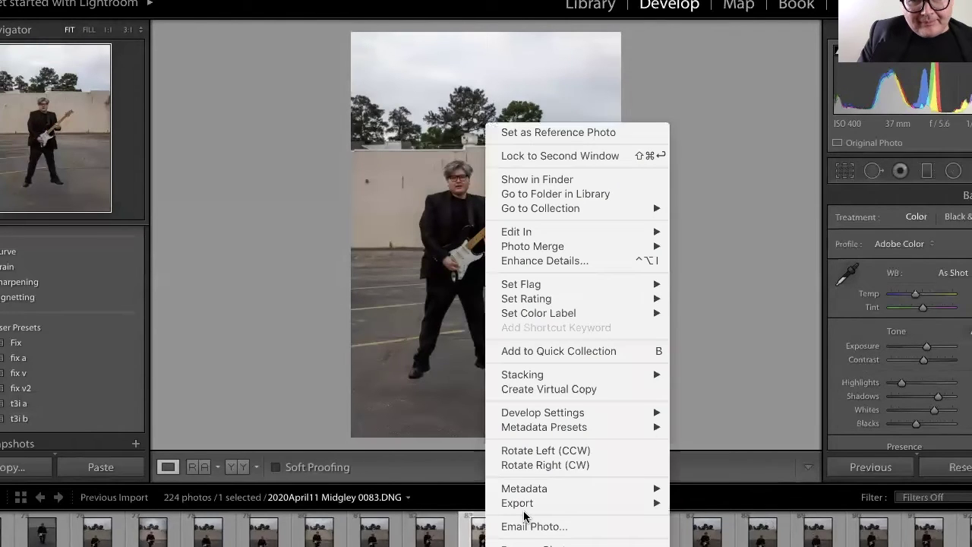
mouse_move(531, 502)
left_click(706, 480)
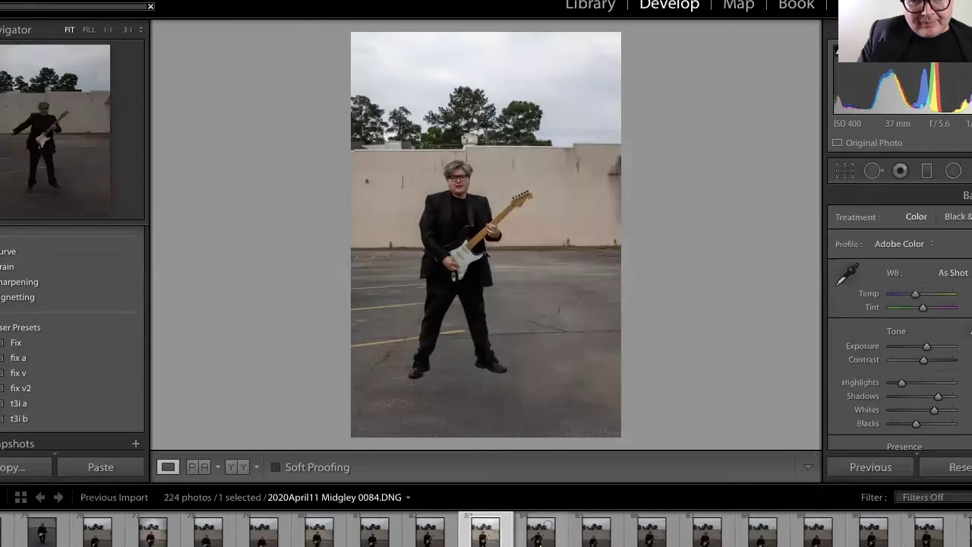
Go to photo 0087, apply the t3i b preset and export it with previous settings
key("Right")
key("Right")
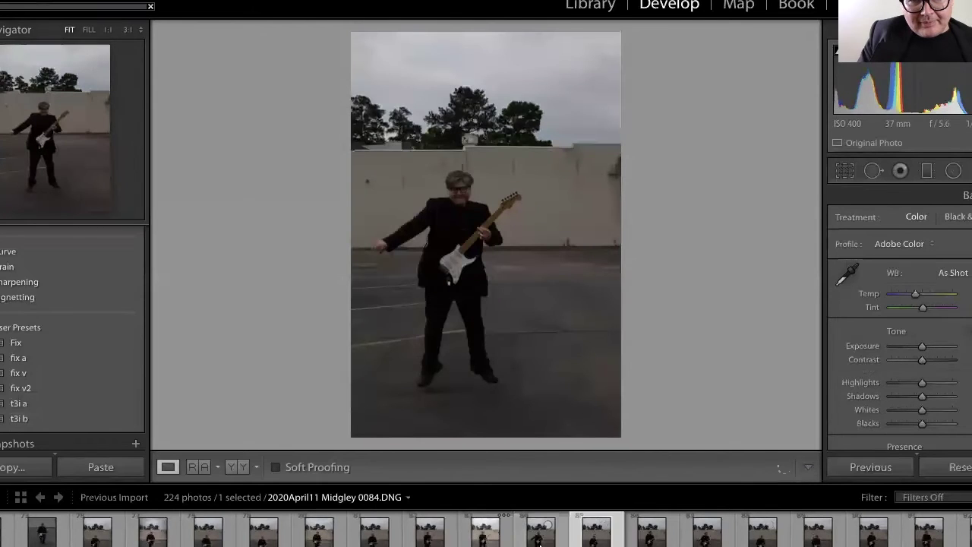
key("Right")
key("Right")
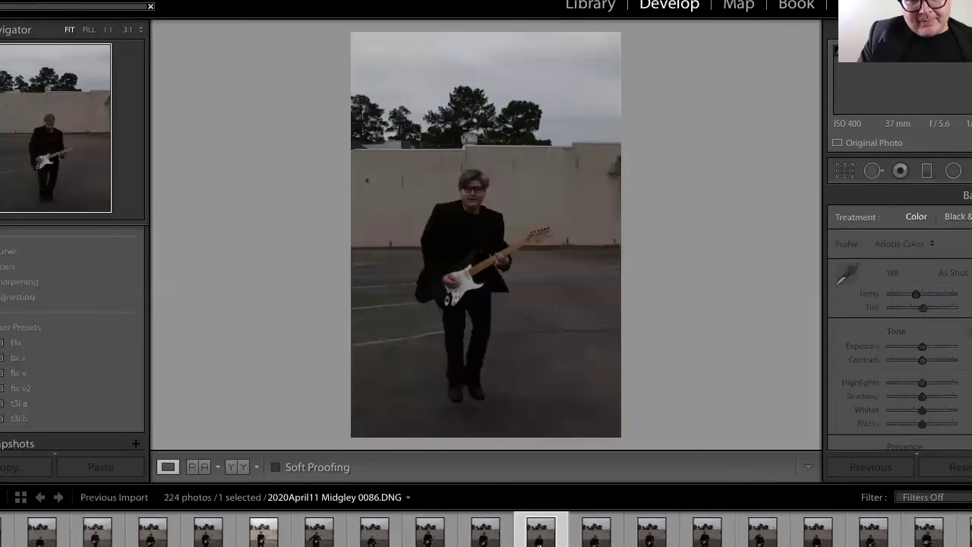
key("Right")
key("Right")
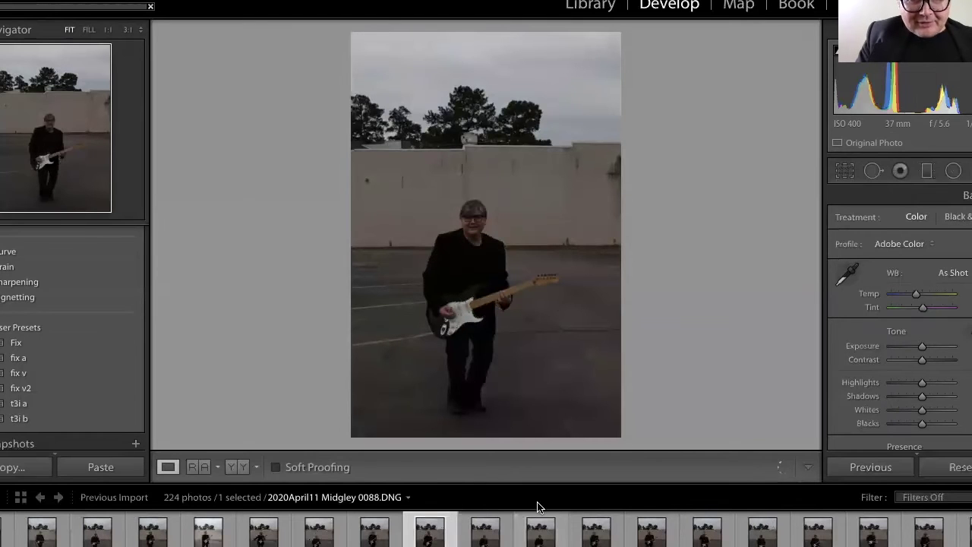
key("Left")
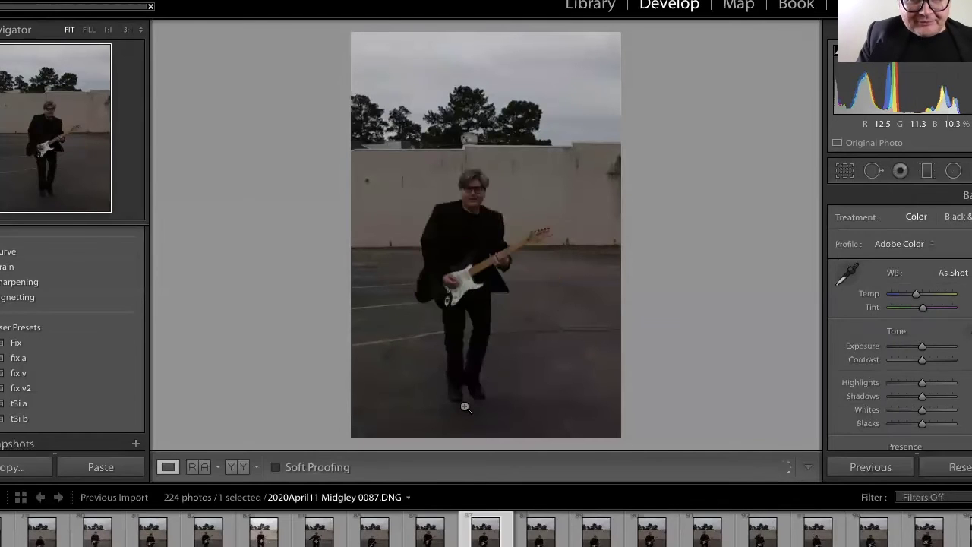
left_click(105, 422)
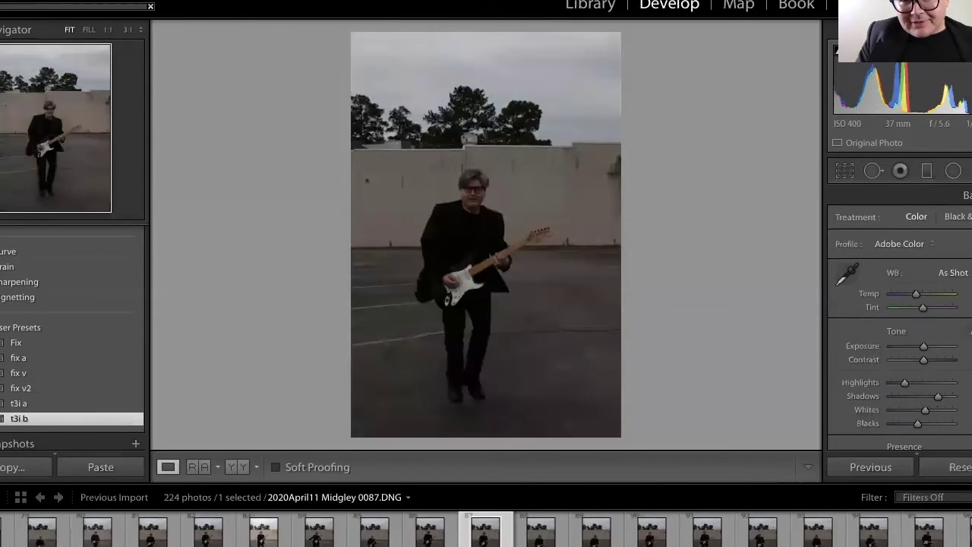
key("ctrl+z")
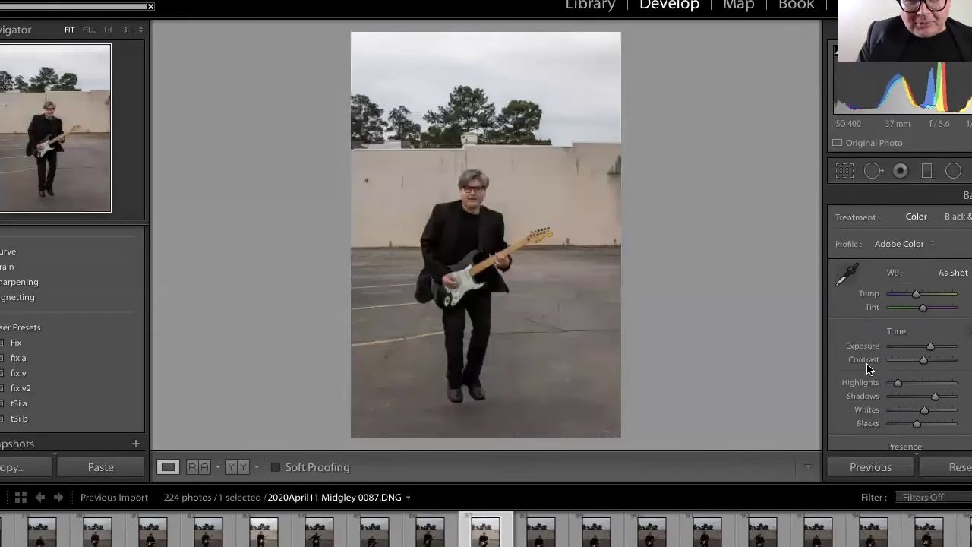
right_click(543, 504)
mouse_move(546, 503)
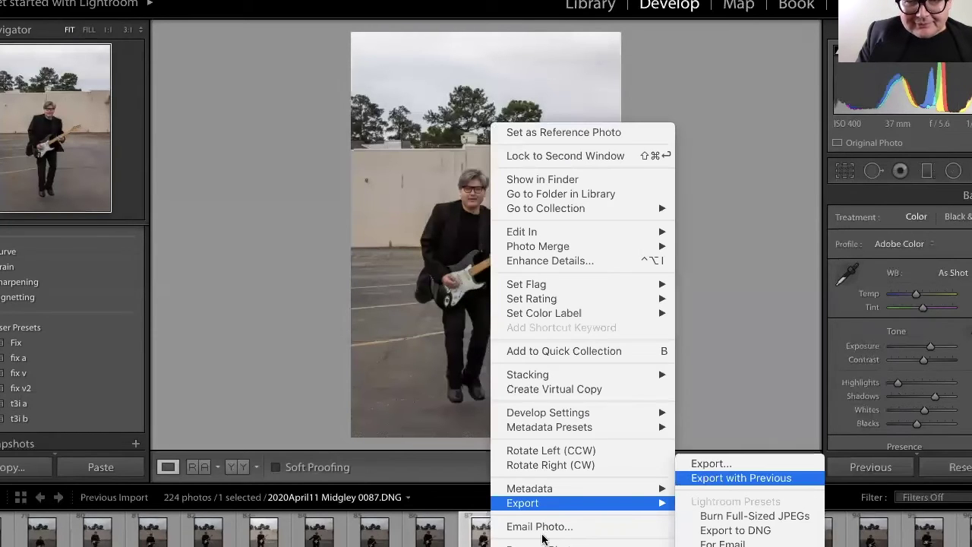
key("Return")
Move to photo 0091, inspect the guitar at full size, and apply the t3i b preset
key("Right")
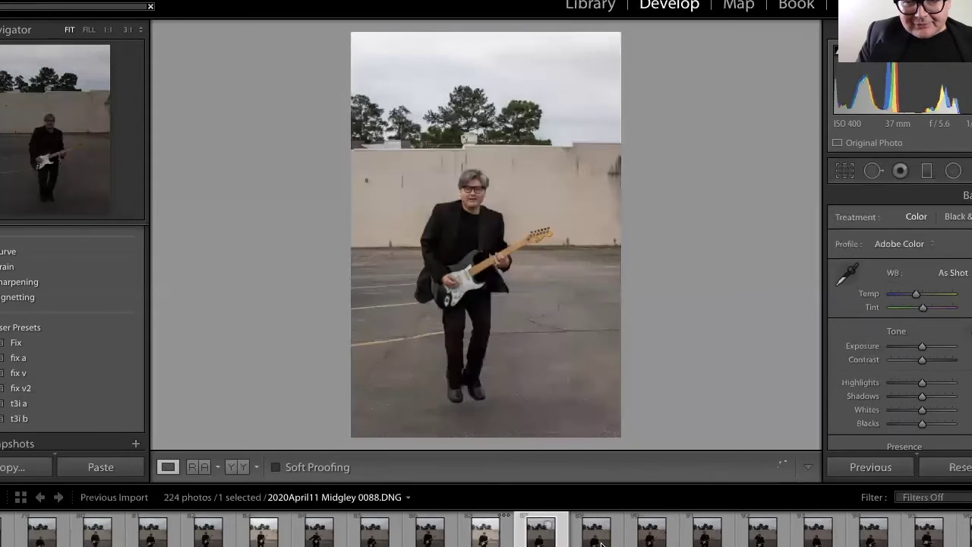
key("Right")
key("Right")
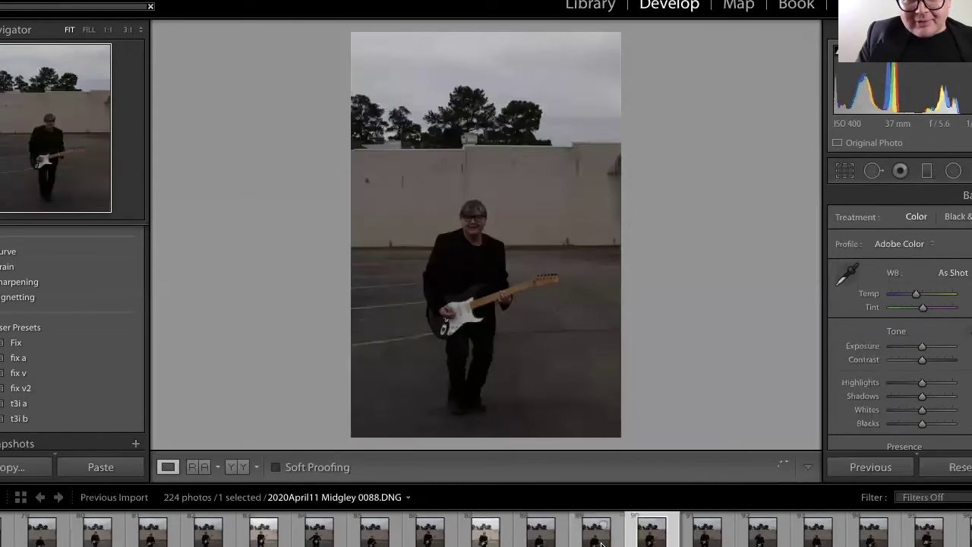
key("Right")
left_click(600, 541)
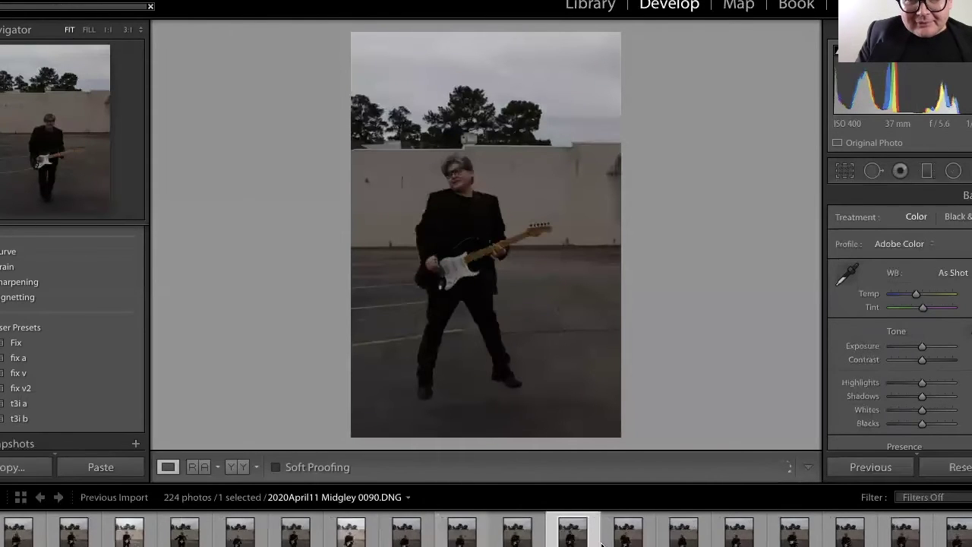
key("Right")
key("Right")
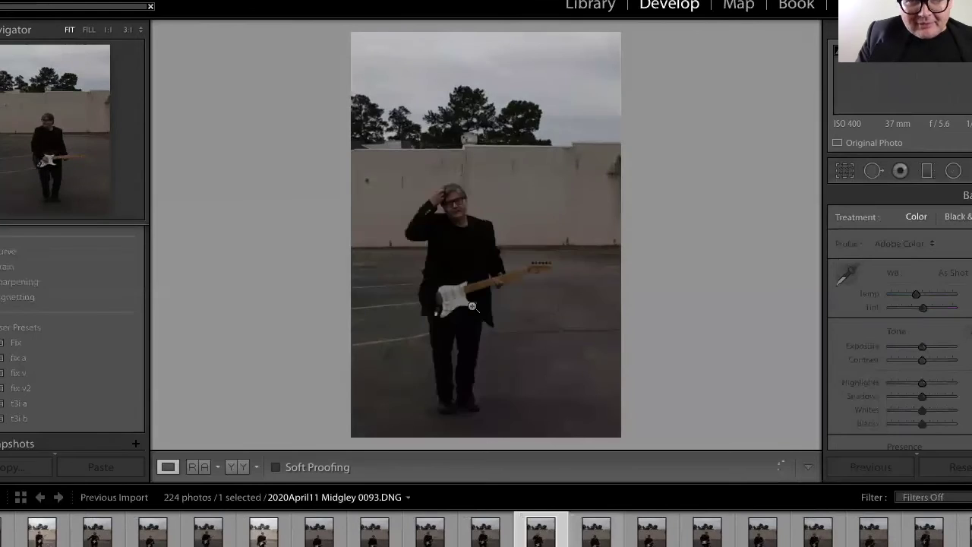
key("Left")
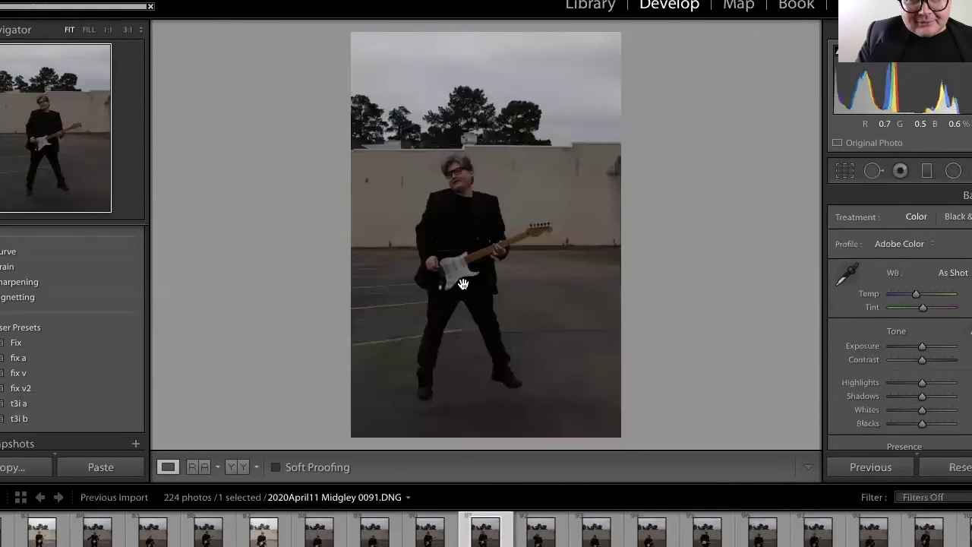
left_click(463, 284)
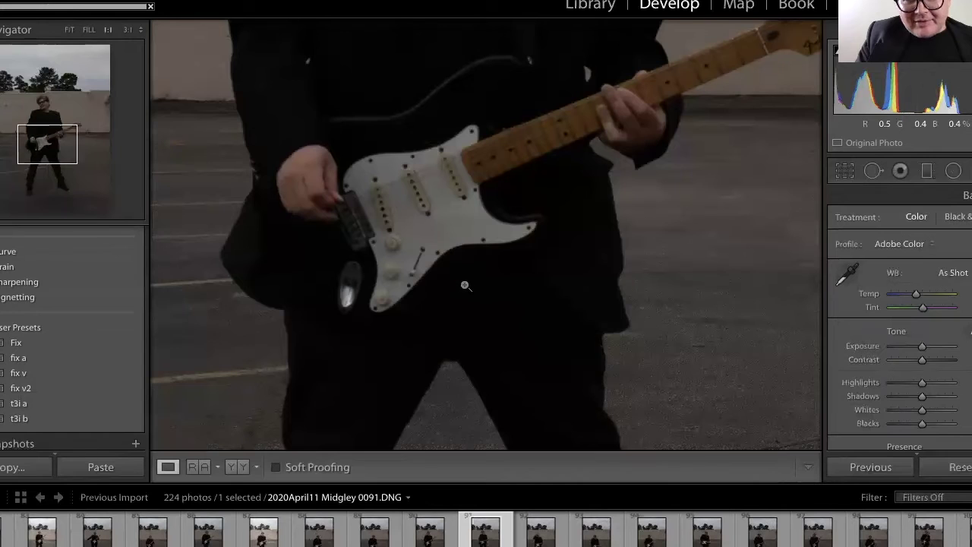
left_click(465, 285)
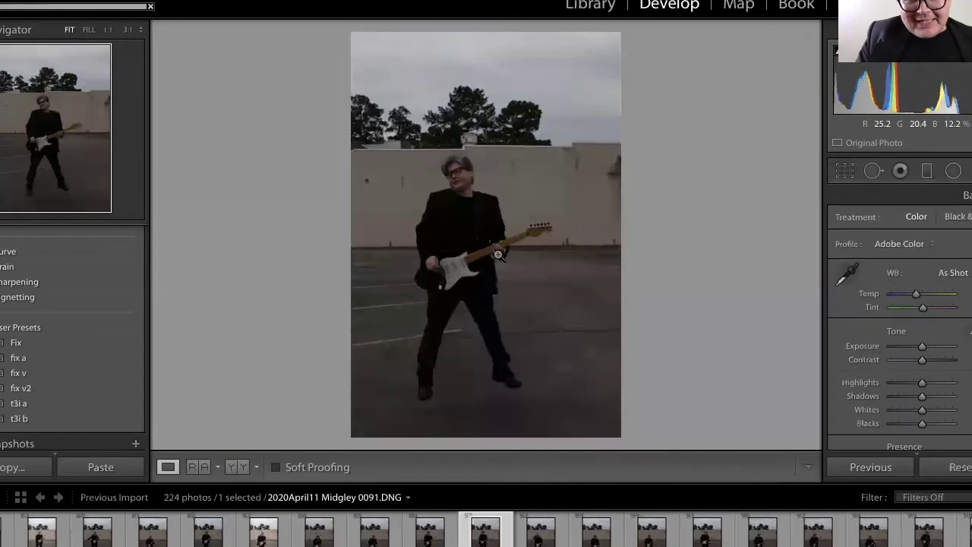
left_click(104, 425)
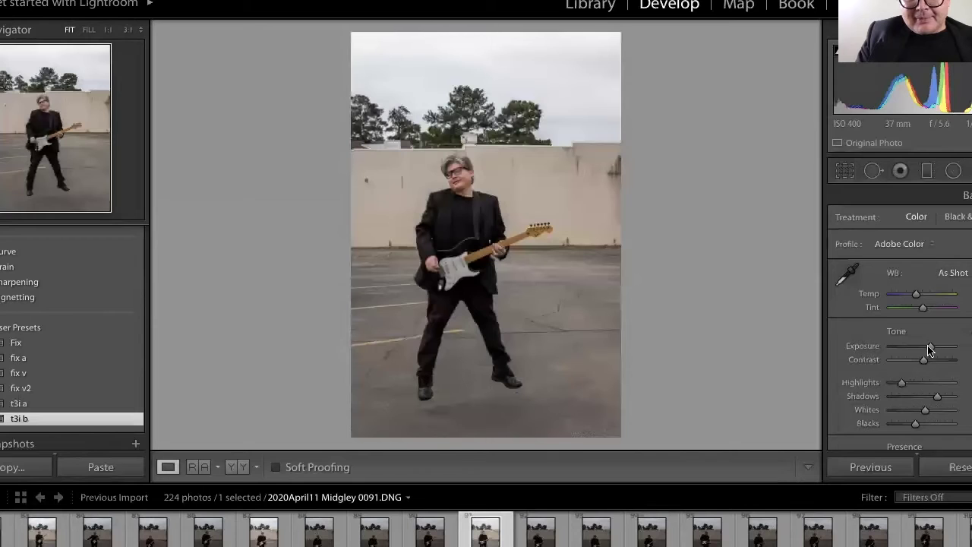
Apply the t3i a preset to photo 0091 and raise Exposure slightly
left_click_drag(929, 348, 926, 350)
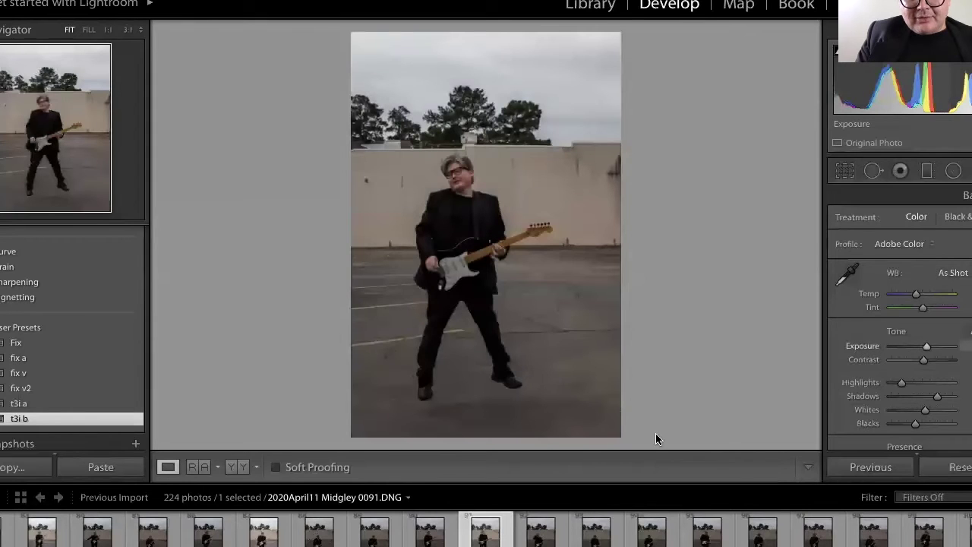
right_click(489, 541)
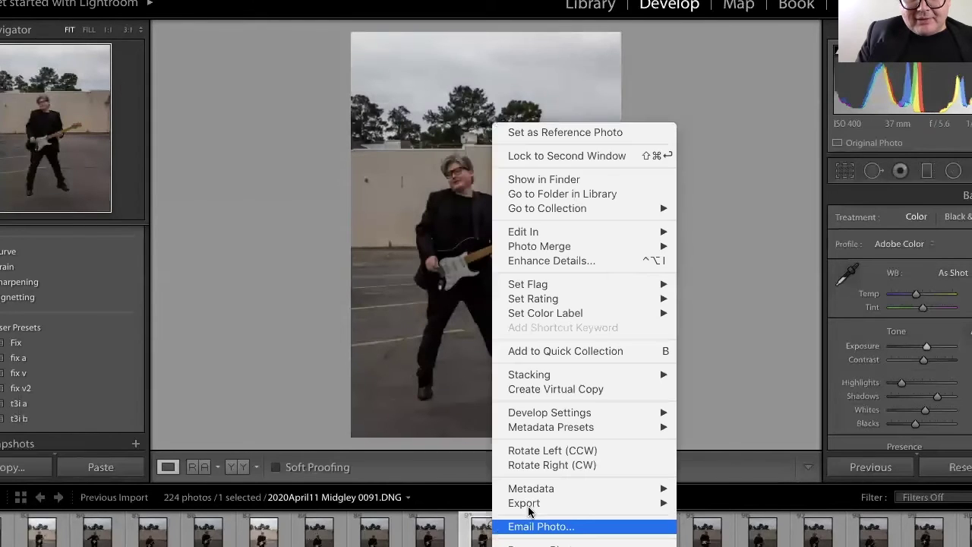
left_click(66, 405)
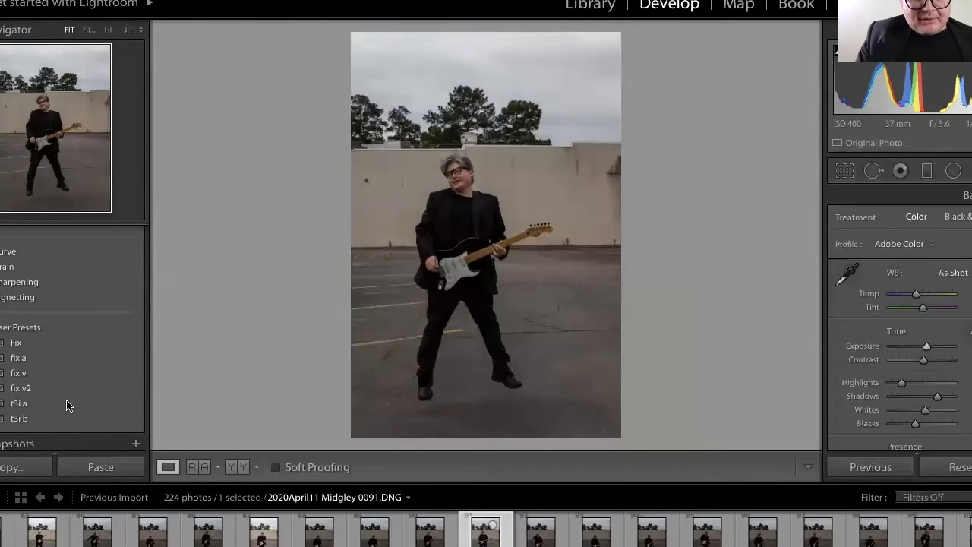
left_click(66, 405)
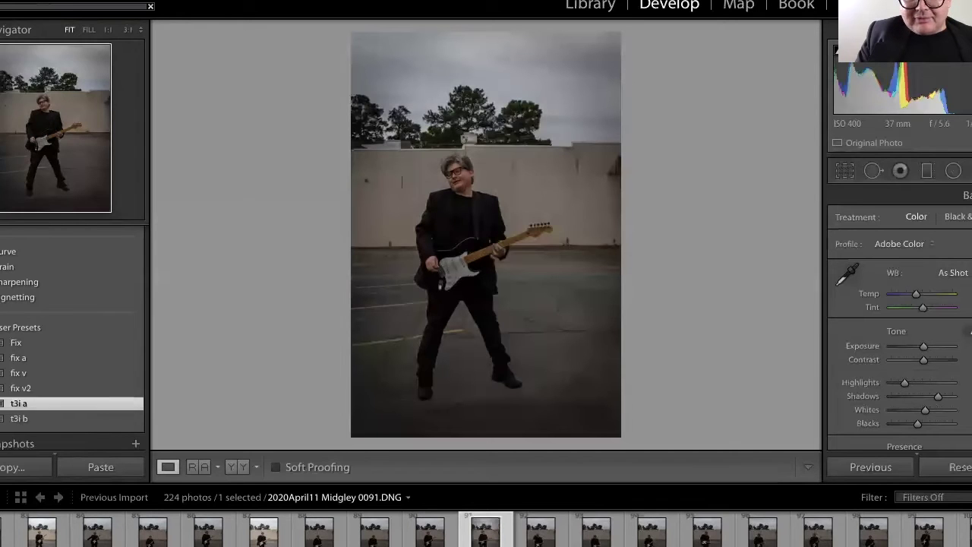
left_click_drag(923, 346, 933, 355)
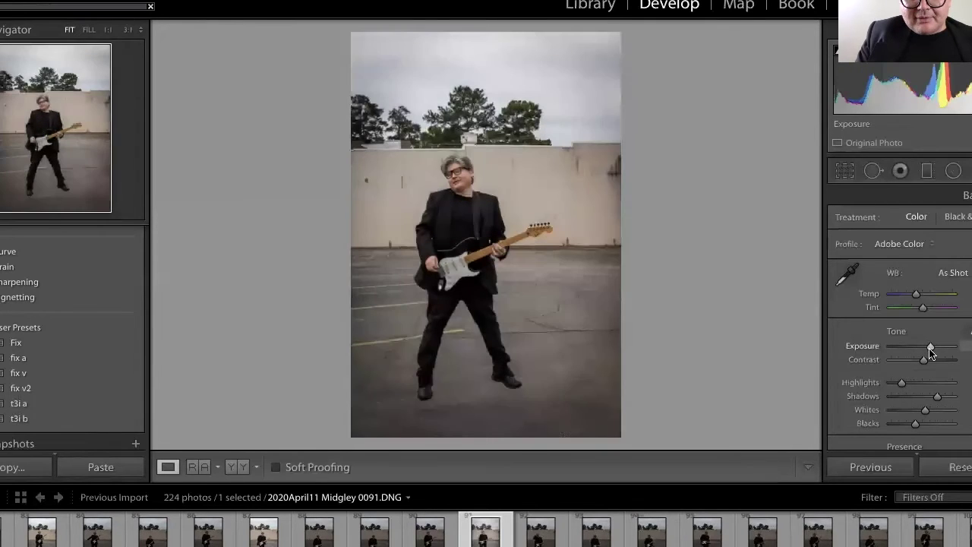
Export photo 0091 with previous settings, keeping both files via Use Unique Names
right_click(488, 543)
mouse_move(531, 501)
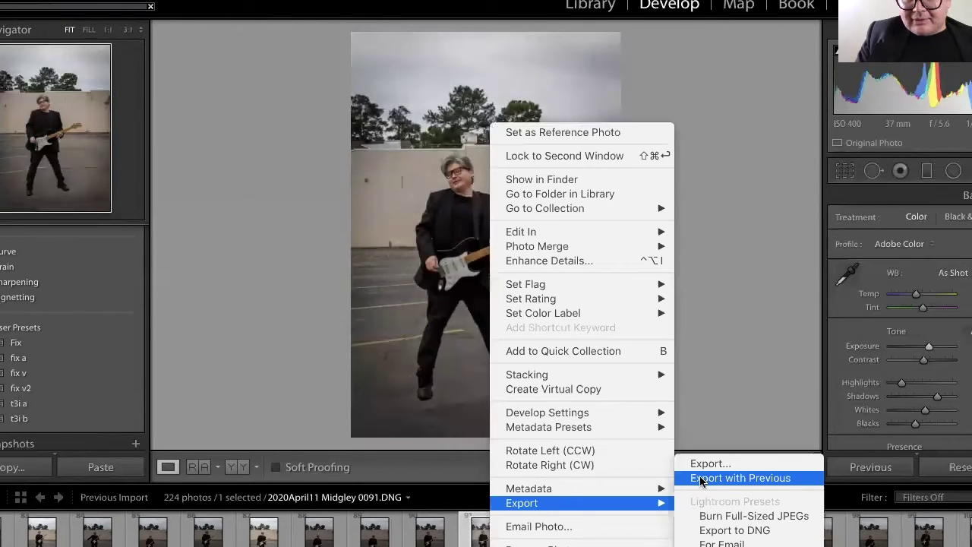
left_click(700, 481)
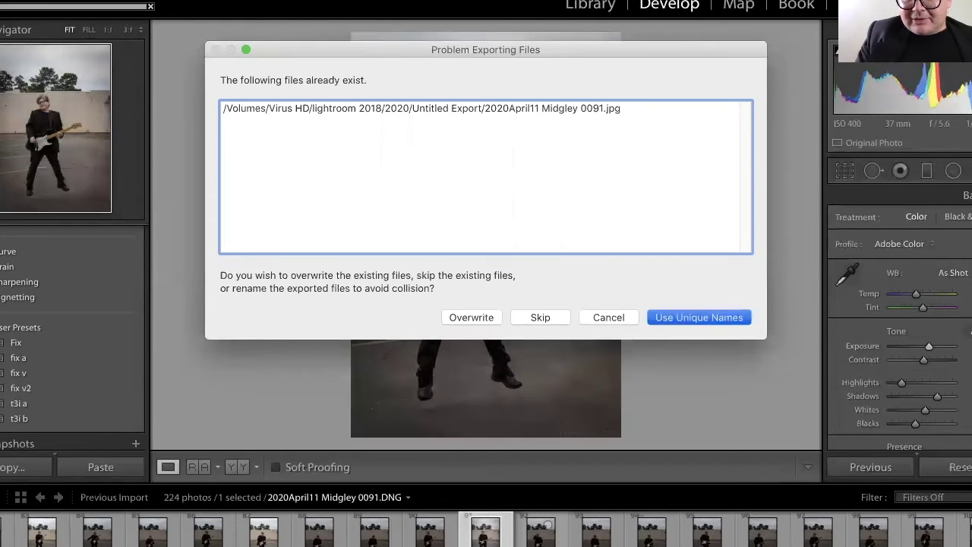
key("Return")
Convert photo 0091 to black and white, compare the B&W presets, and settle on B&W Landscape
key("v")
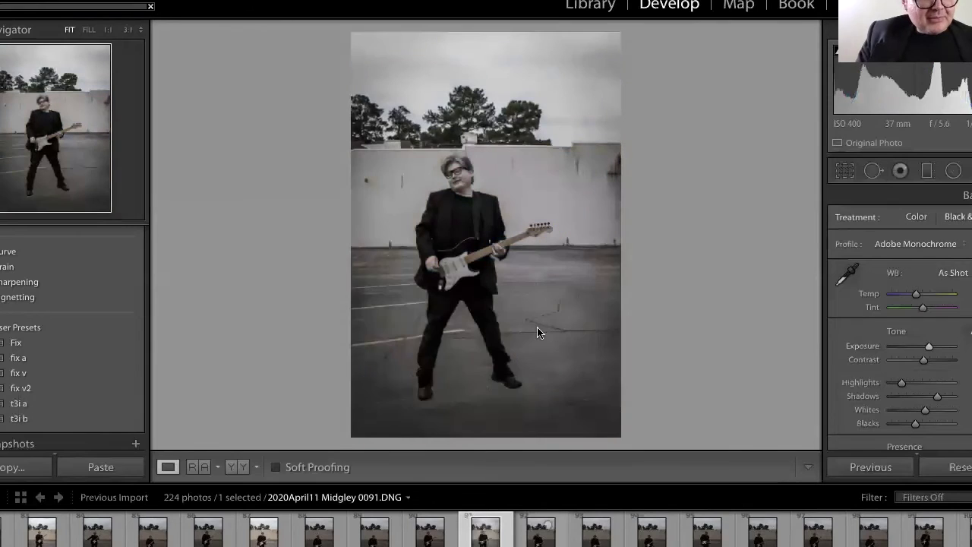
scroll(44, 293, "up", 3)
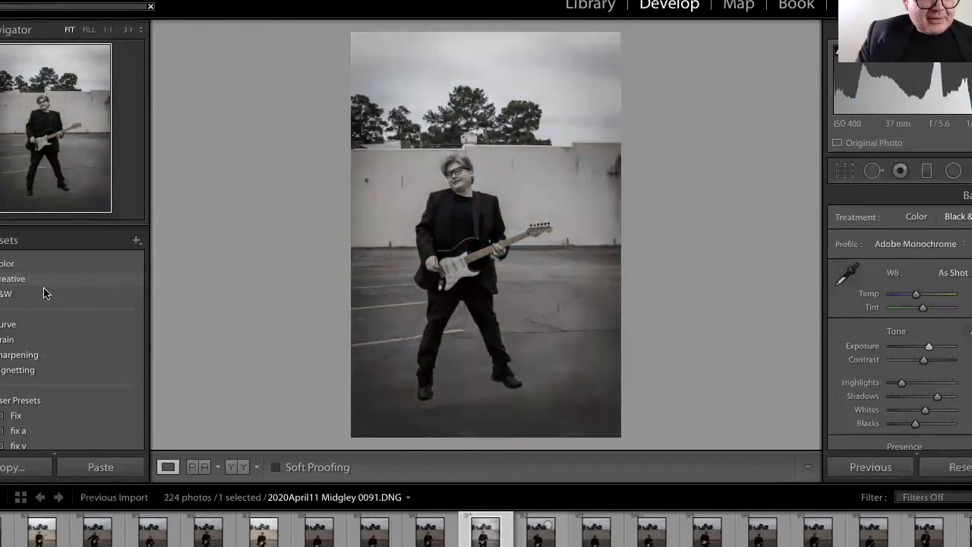
left_click(45, 293)
left_click(44, 285)
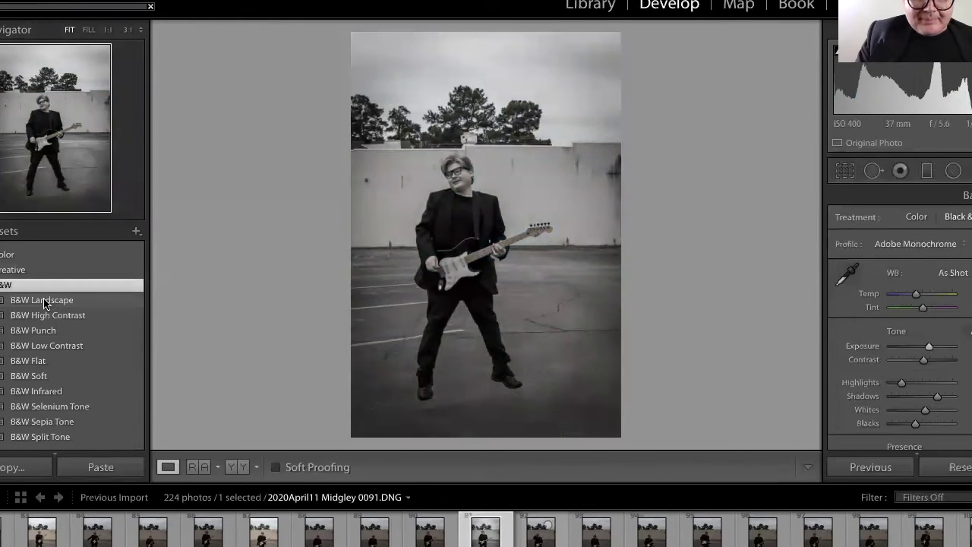
left_click(42, 299)
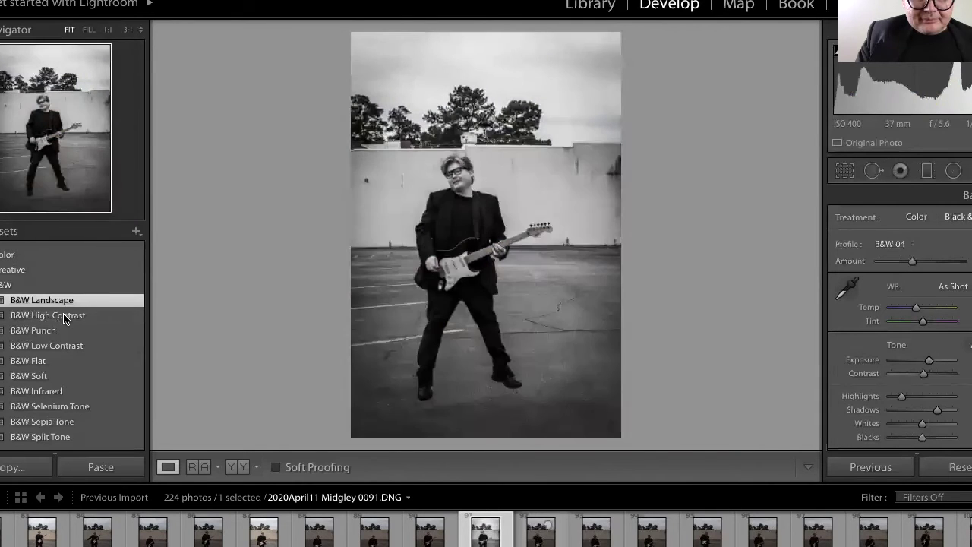
left_click(64, 314)
left_click(67, 304)
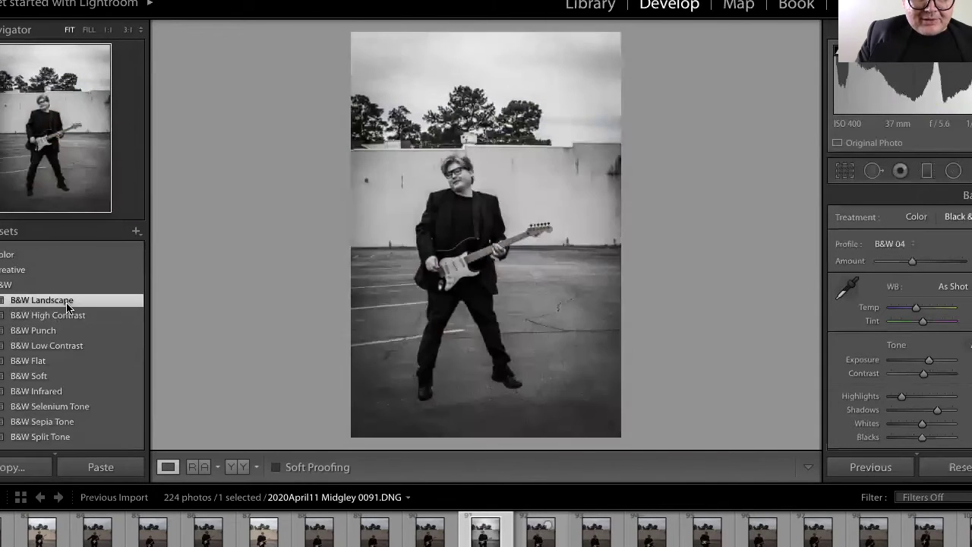
left_click(56, 346)
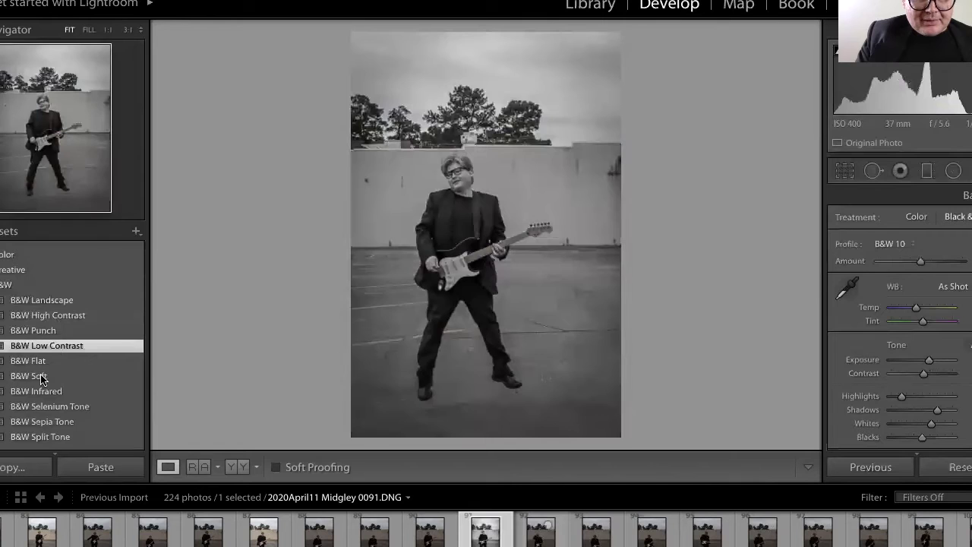
left_click(42, 375)
left_click(48, 391)
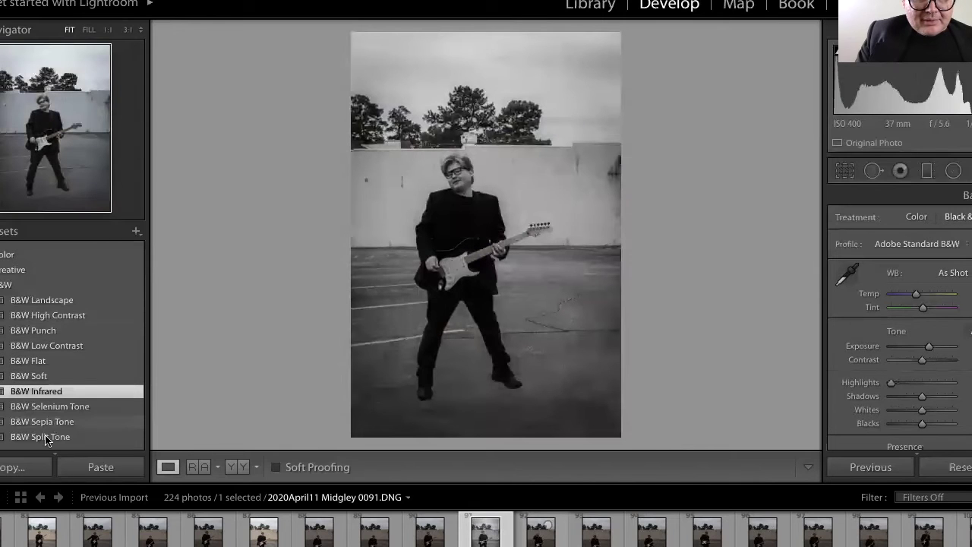
left_click(45, 437)
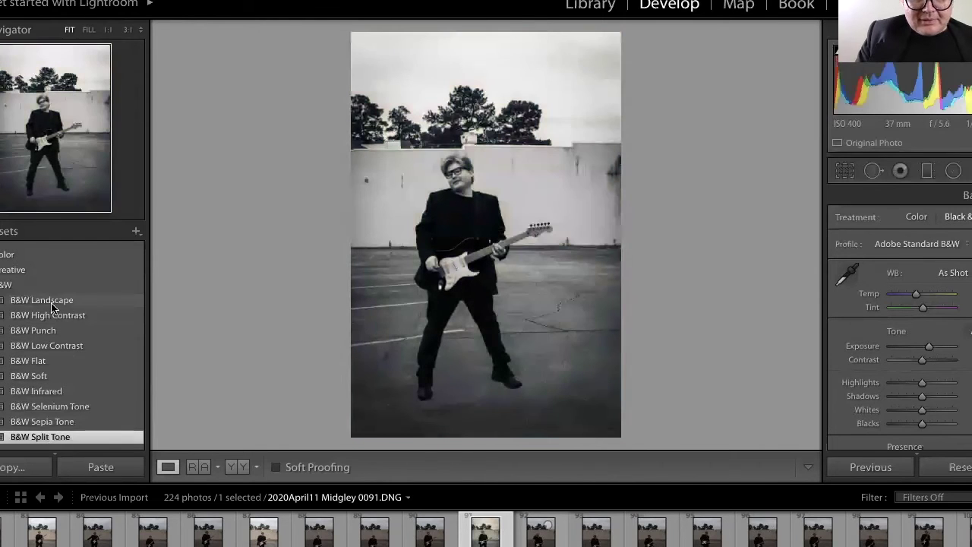
left_click(53, 305)
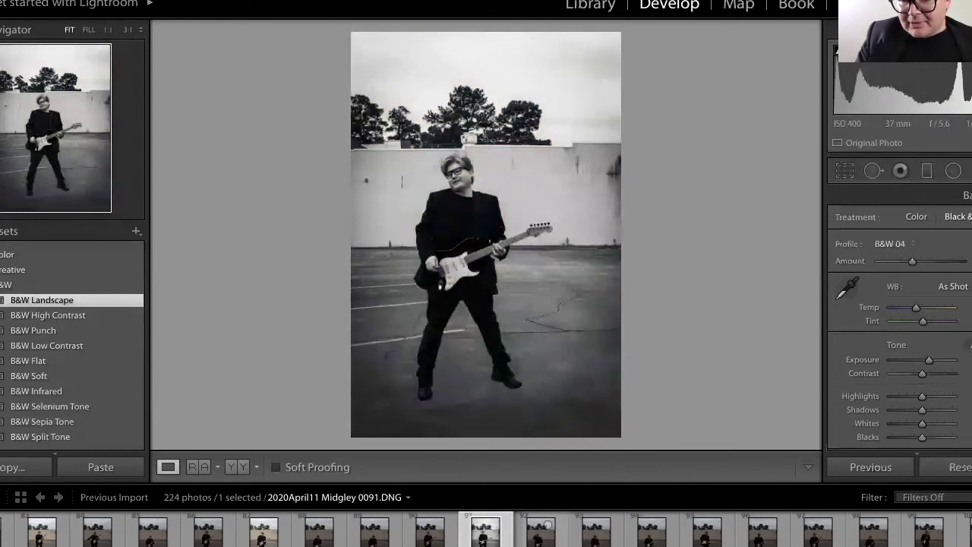
Export photo 0091 again with previous settings under a unique name, then select photo 0092
scroll(900, 319, "down", 5)
scroll(900, 319, "down", 5)
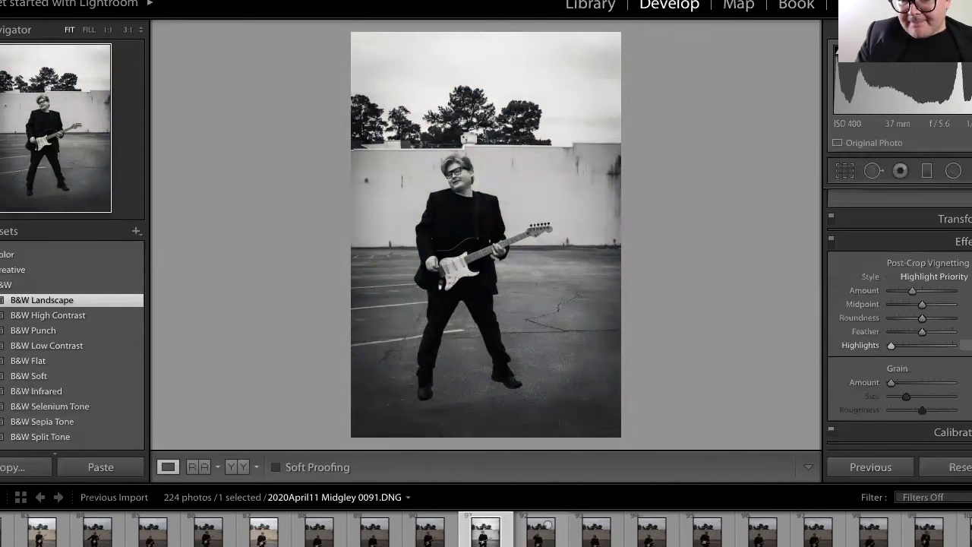
scroll(900, 319, "up", 3)
scroll(899, 318, "up", 3)
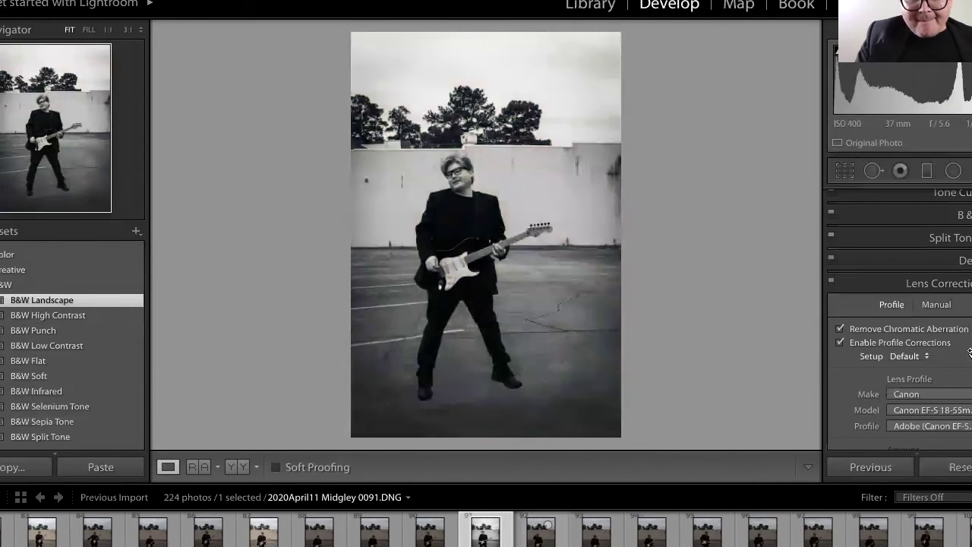
scroll(900, 318, "up", 5)
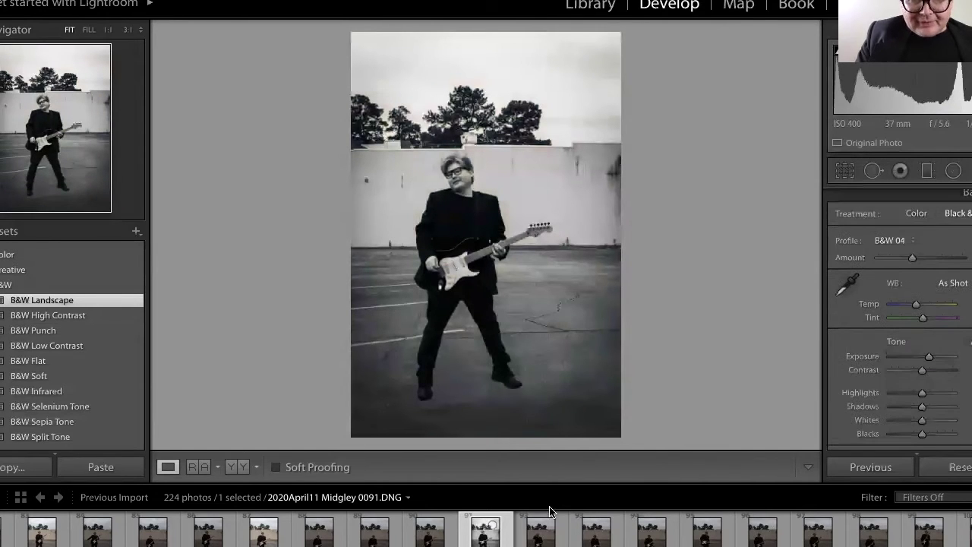
right_click(483, 542)
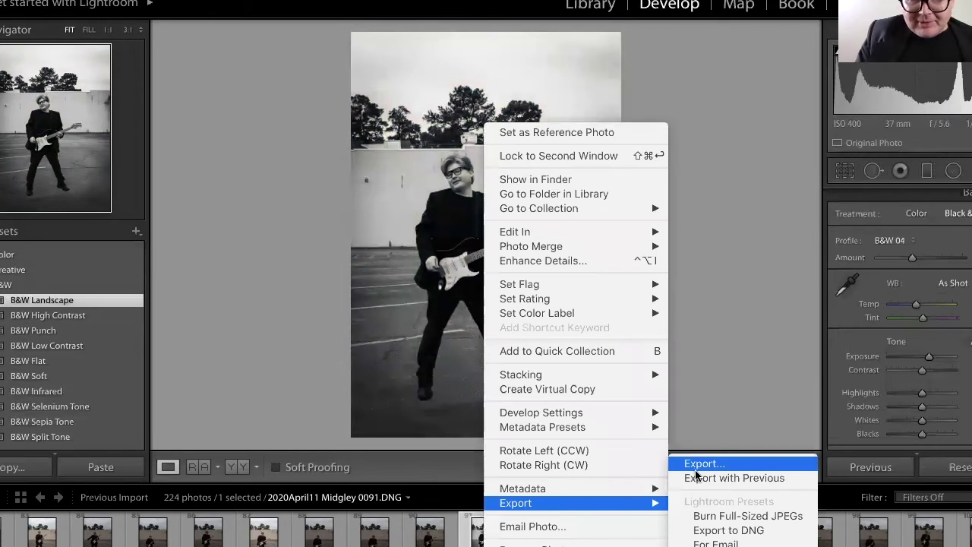
left_click(696, 476)
left_click(689, 318)
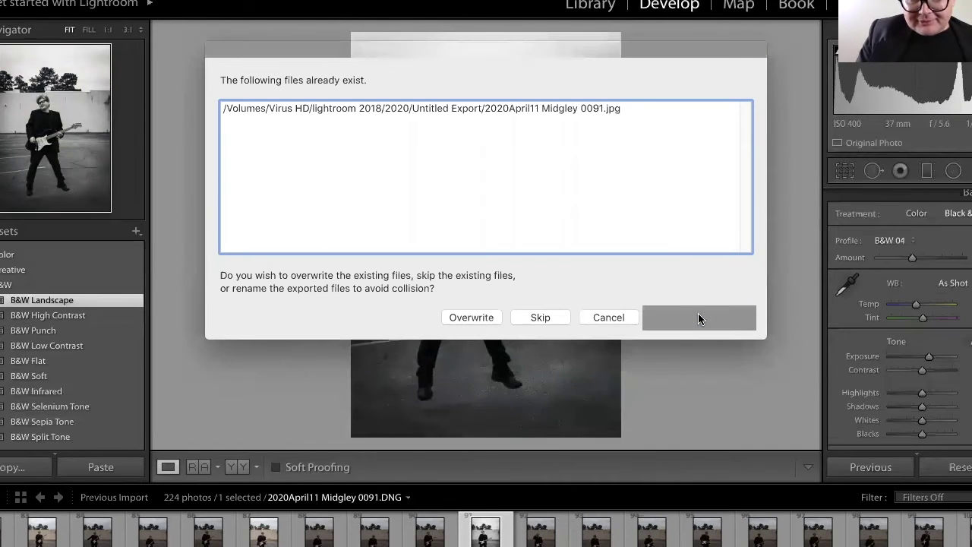
left_click(539, 525)
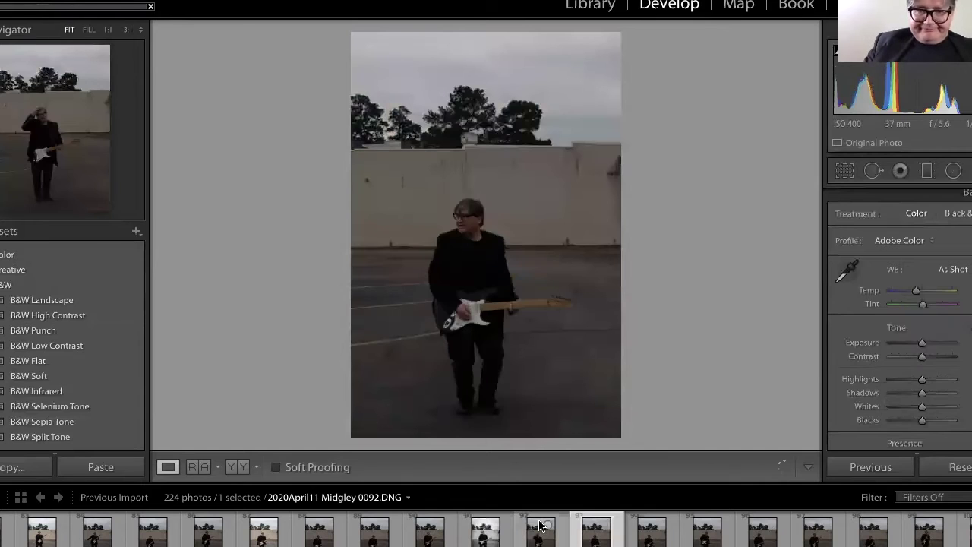
Browse the neighbouring shots to photo 0097 and zoom to 1:1 to confirm the face is sharp
key("Right")
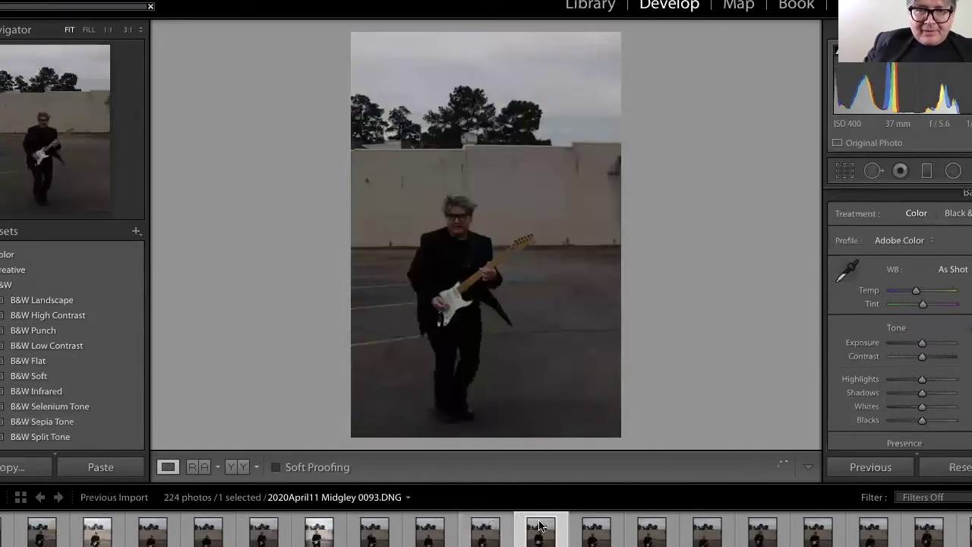
left_click(539, 525)
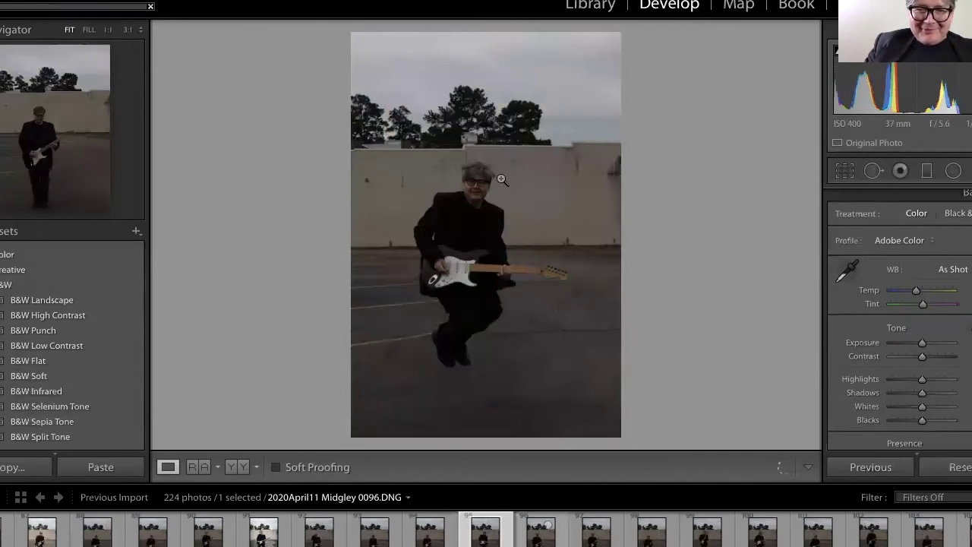
left_click(502, 180)
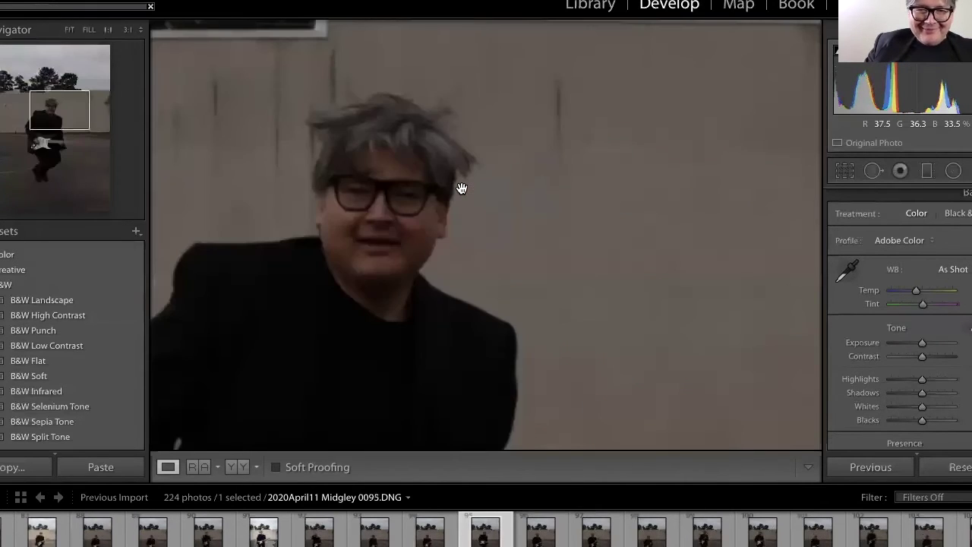
left_click(543, 541)
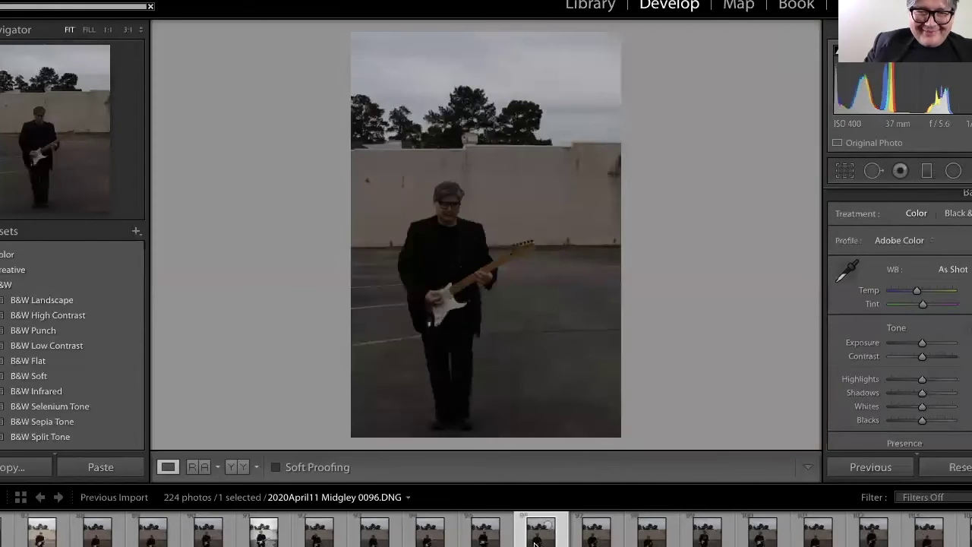
key("Left")
key("Right")
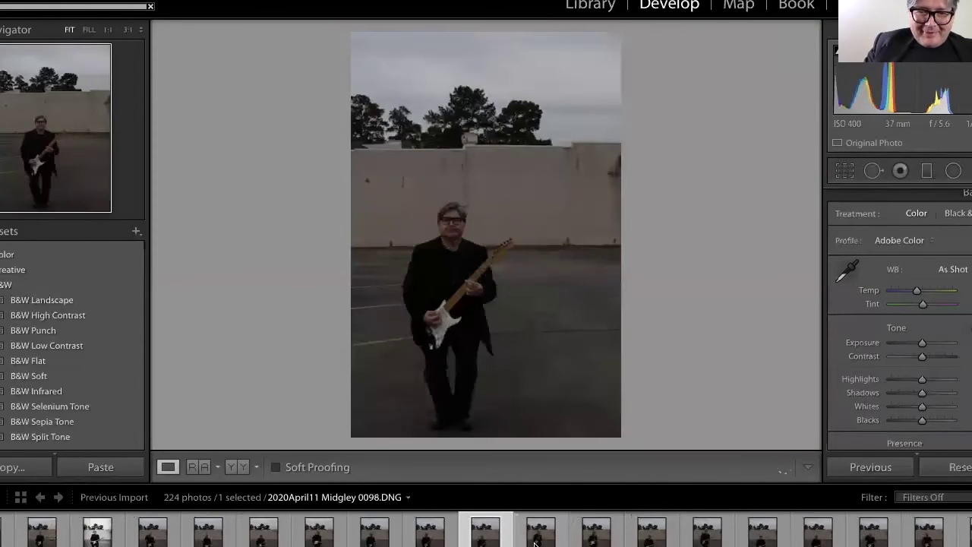
key("Left")
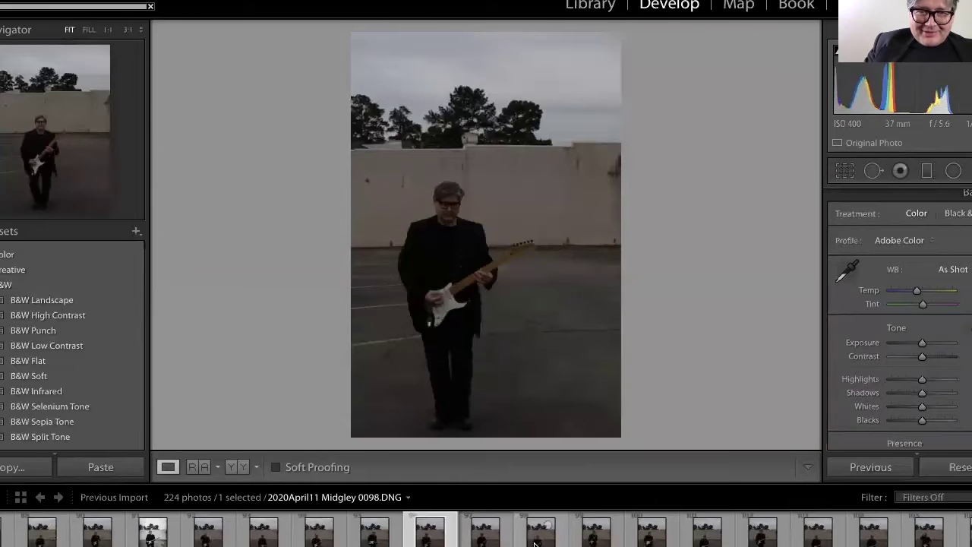
key("Right")
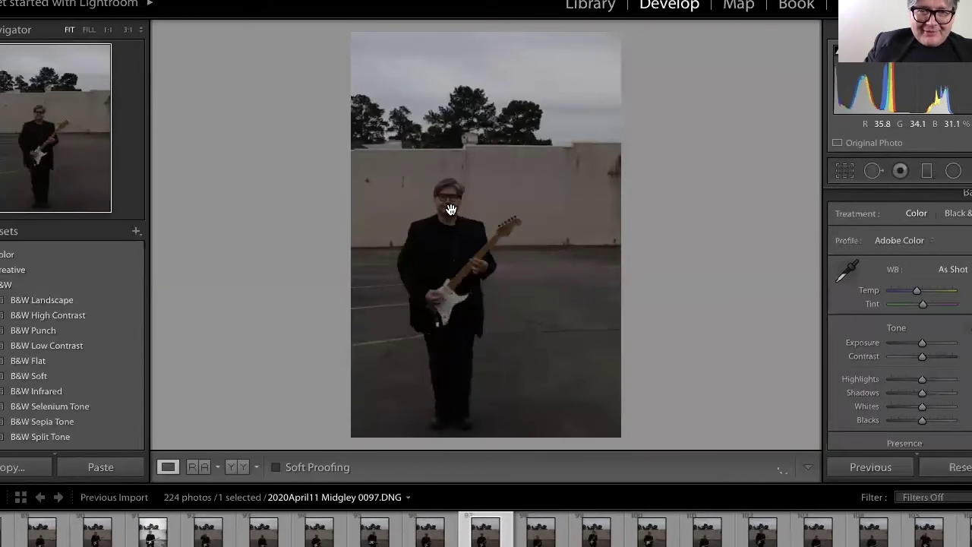
left_click(451, 210)
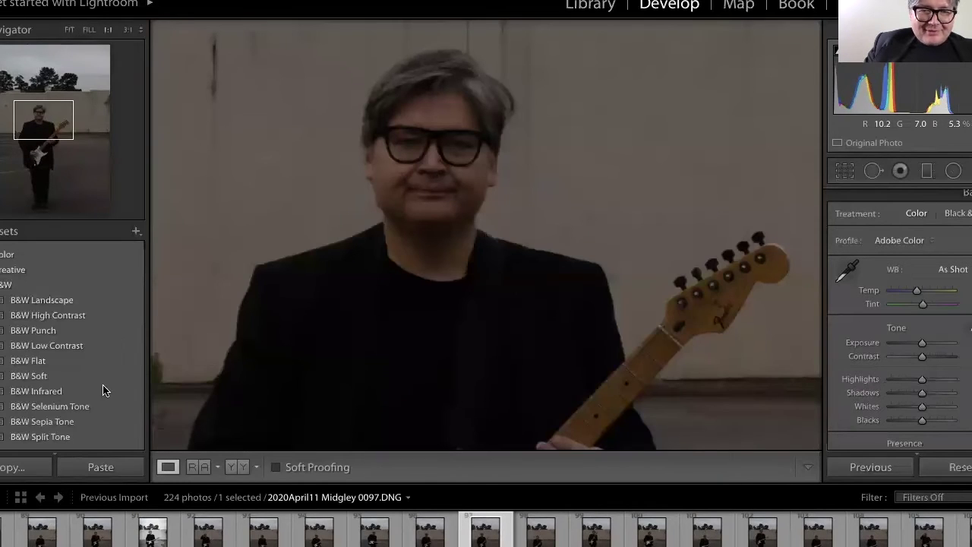
key("z")
scroll(103, 390, "down", 5)
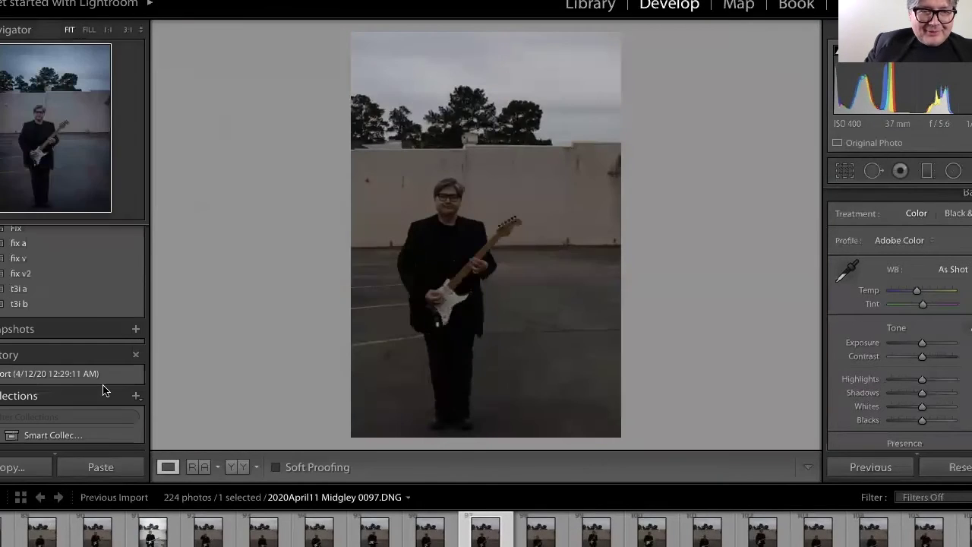
Give photo 0097 the t3i b preset and Auto Tone, export with previous settings, and open 0098
left_click(96, 305)
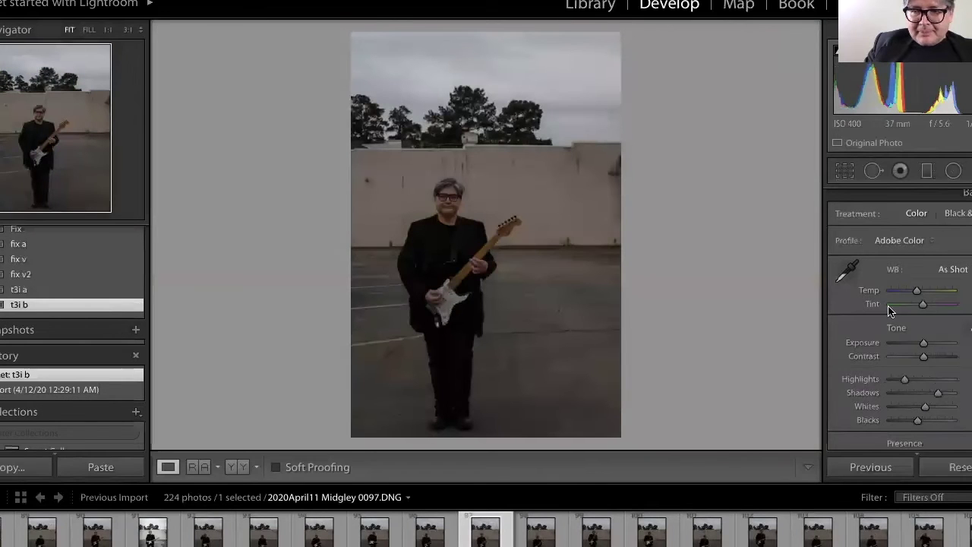
key("ctrl+u")
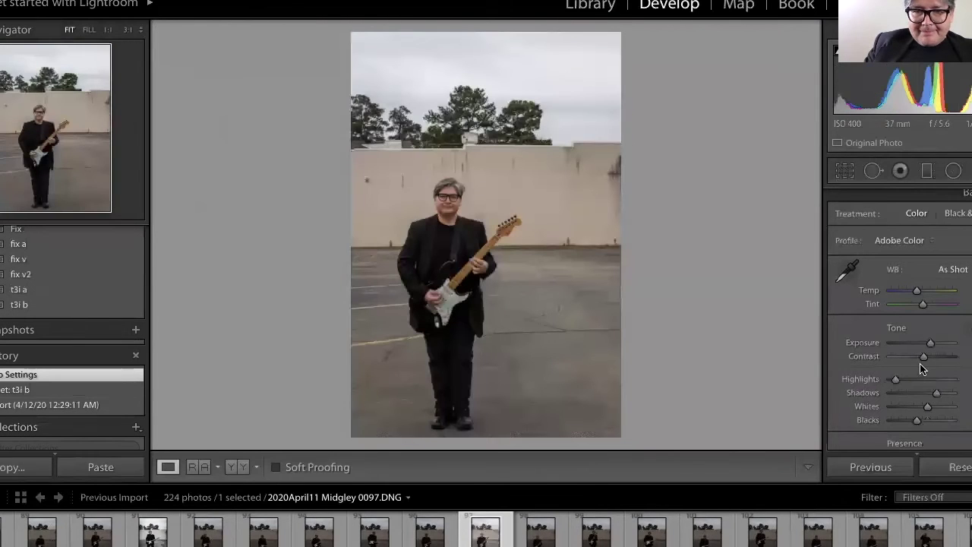
right_click(486, 543)
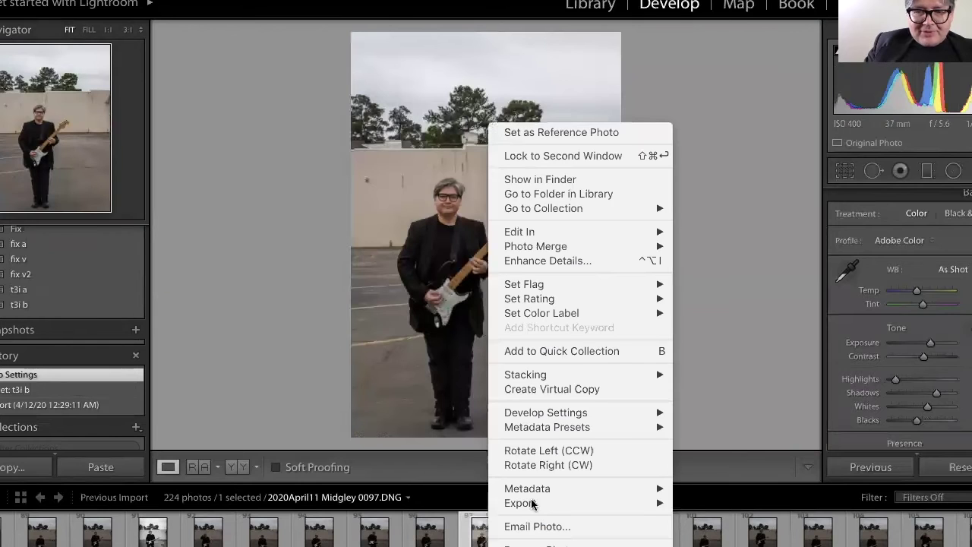
mouse_move(639, 503)
left_click(705, 479)
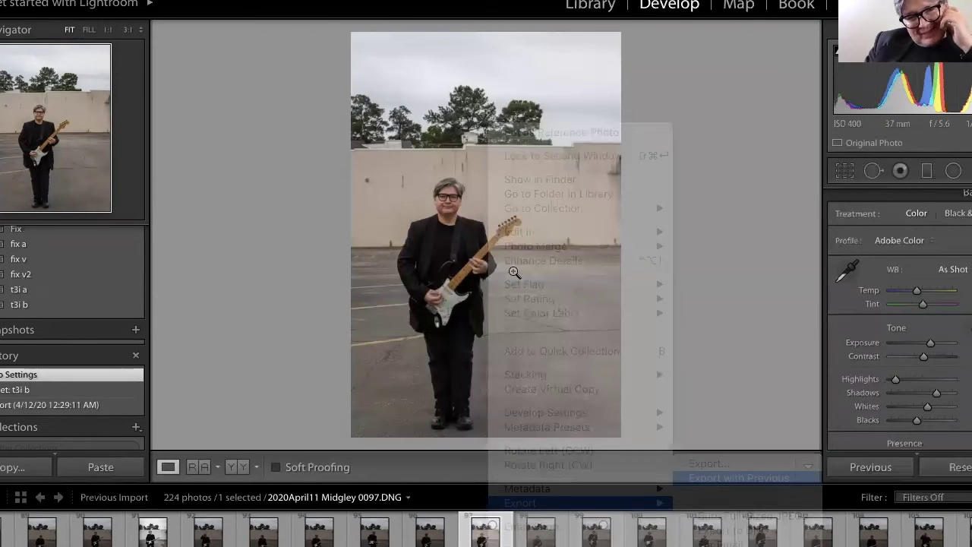
left_click(557, 537)
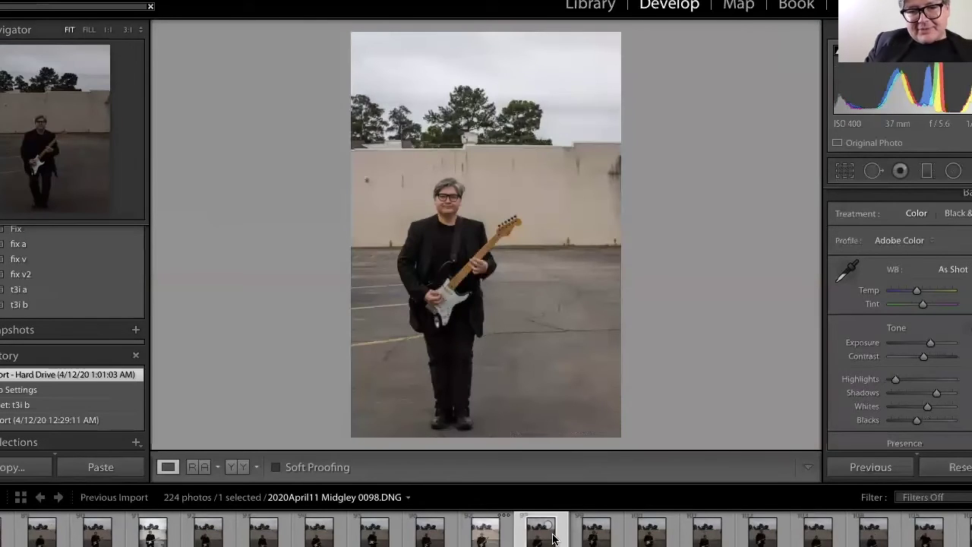
left_click(605, 542)
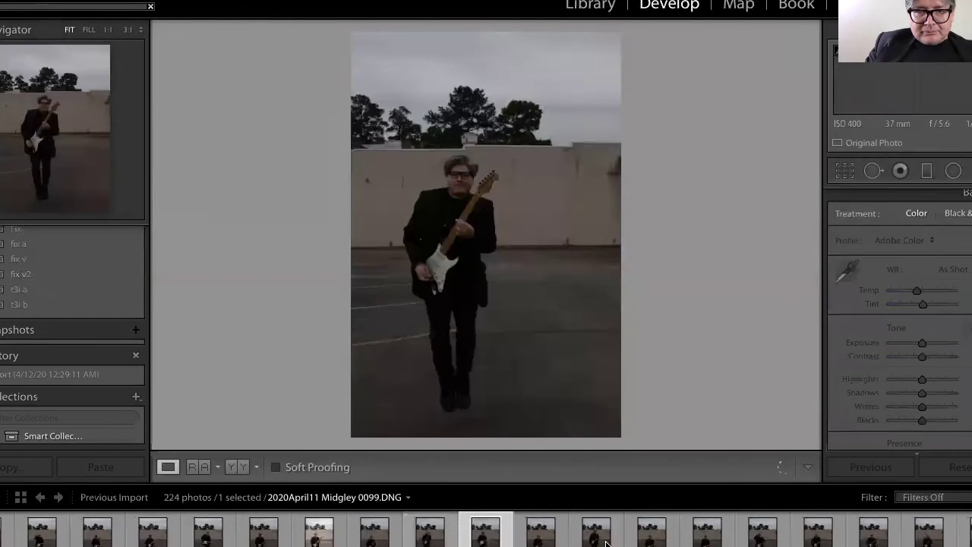
key("Right")
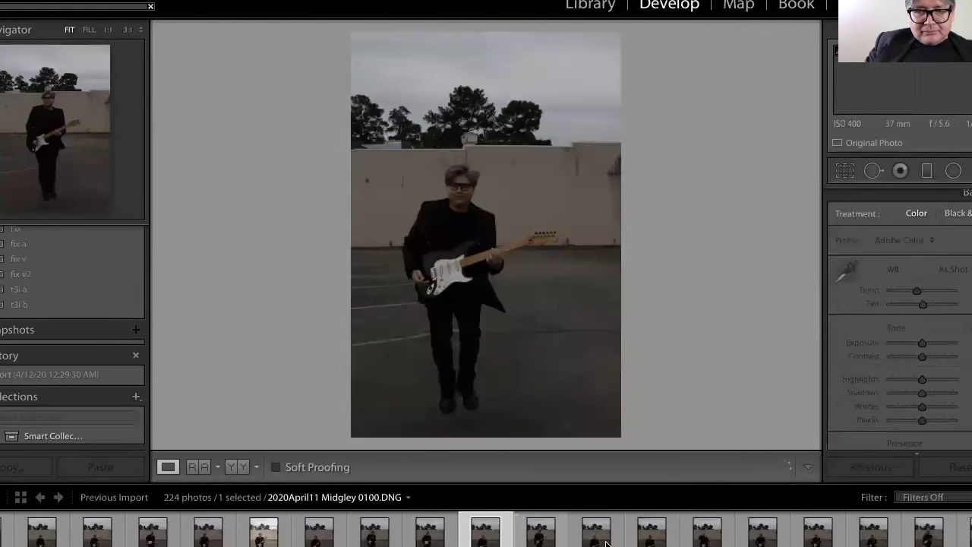
key("Right")
key("Right")
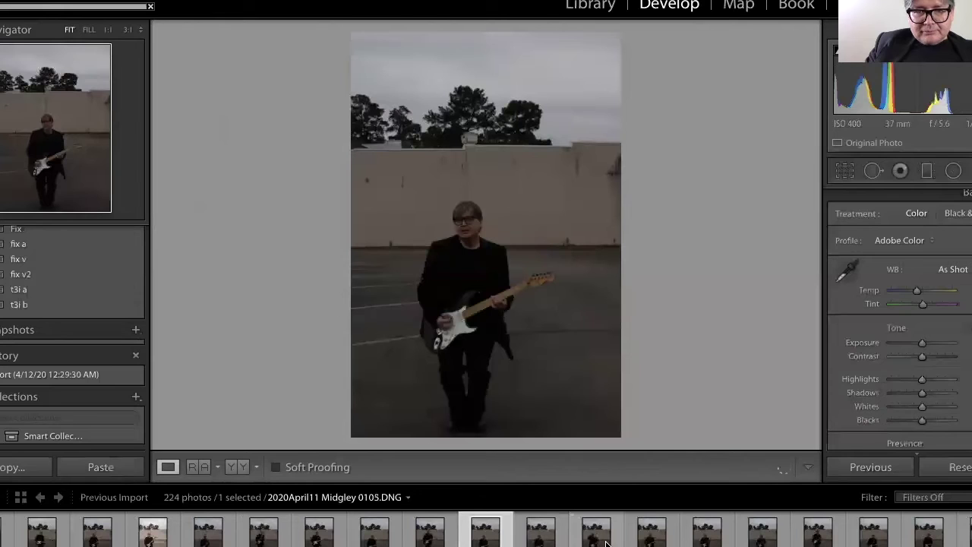
key("Right")
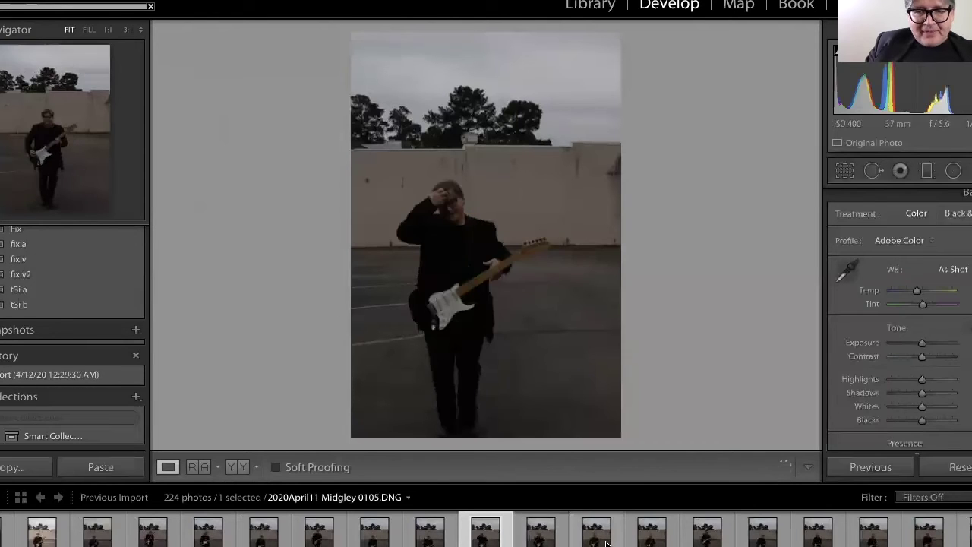
key("Right")
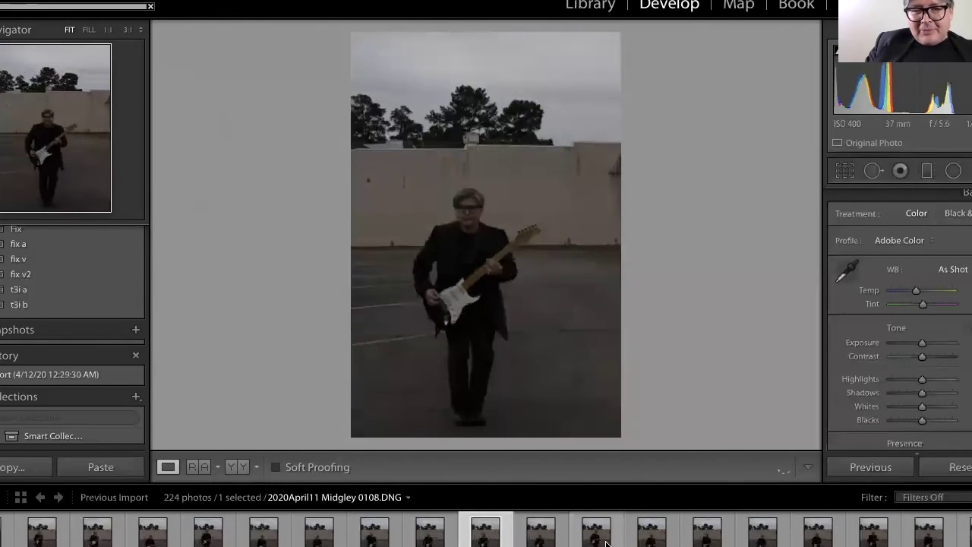
key("Right")
key("Right")
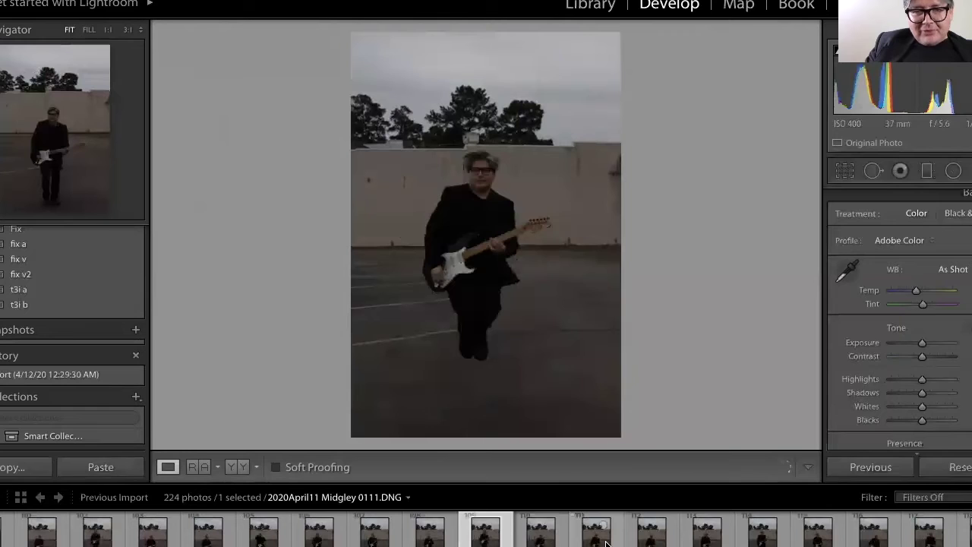
key("Left")
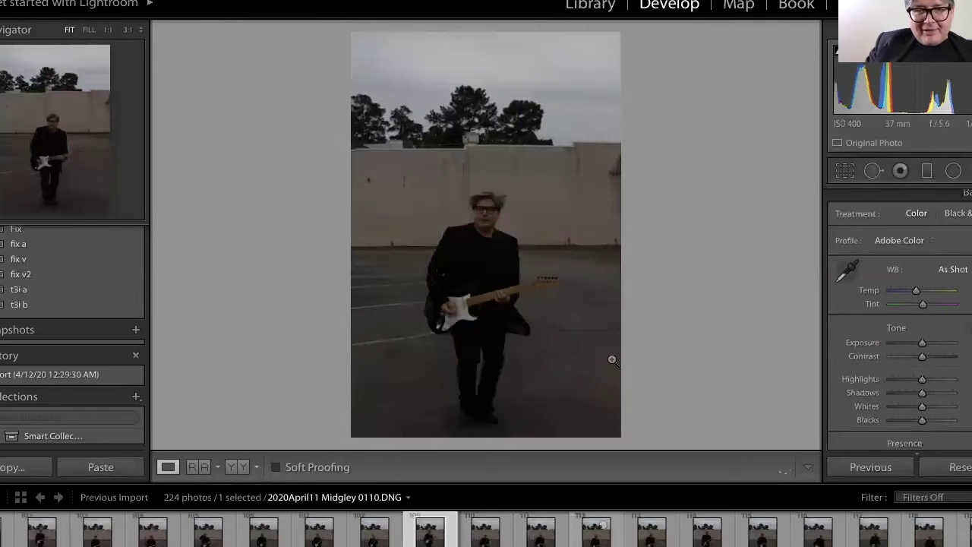
key("Right")
left_click(486, 192)
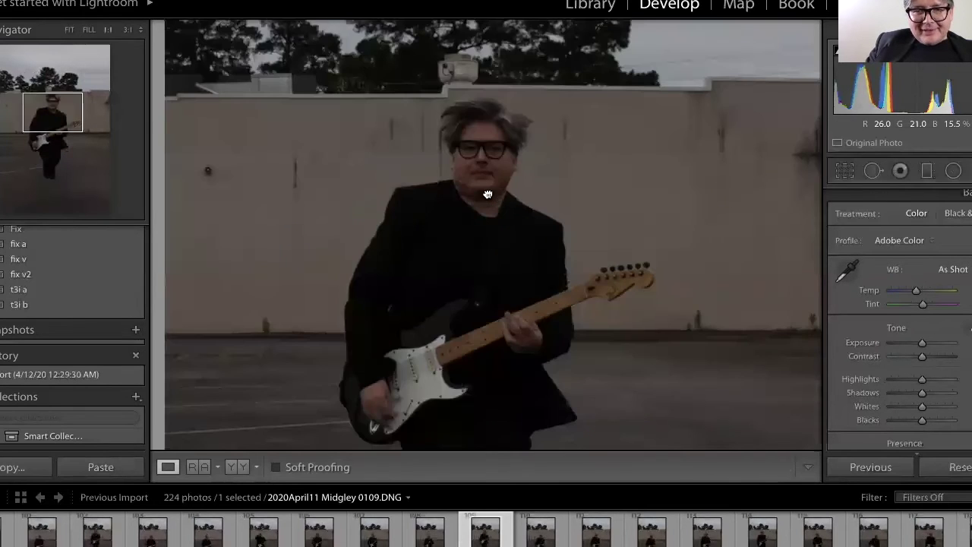
left_click(520, 359)
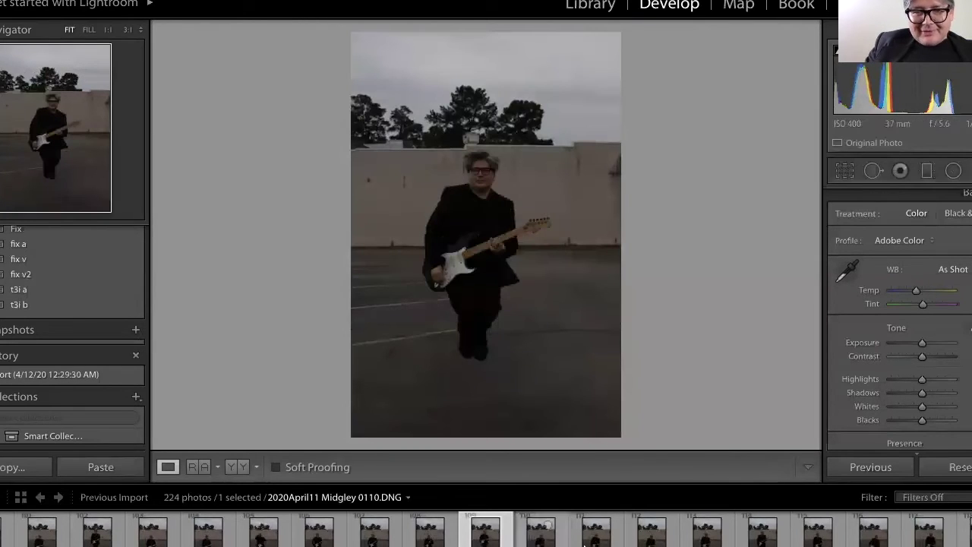
key("Right")
key("Right")
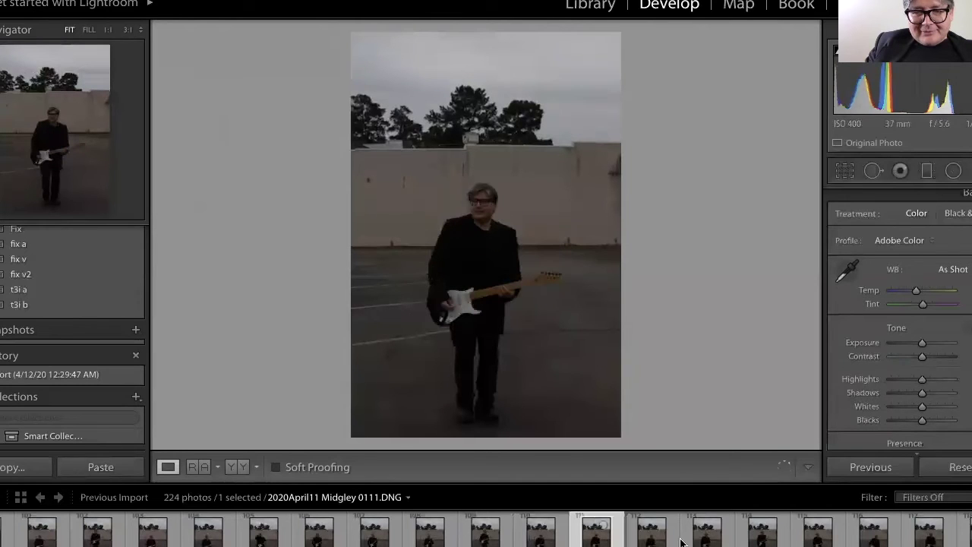
key("Right")
key("Right")
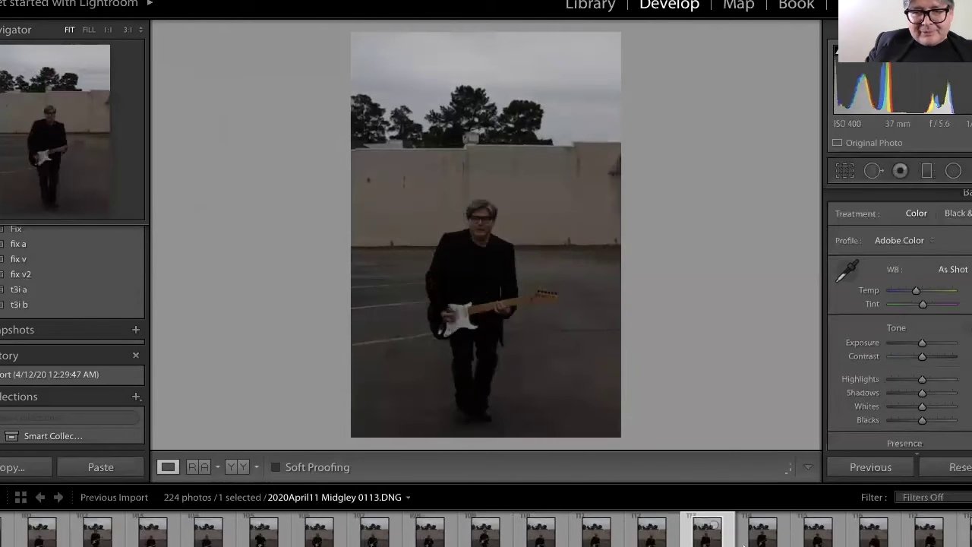
key("Right")
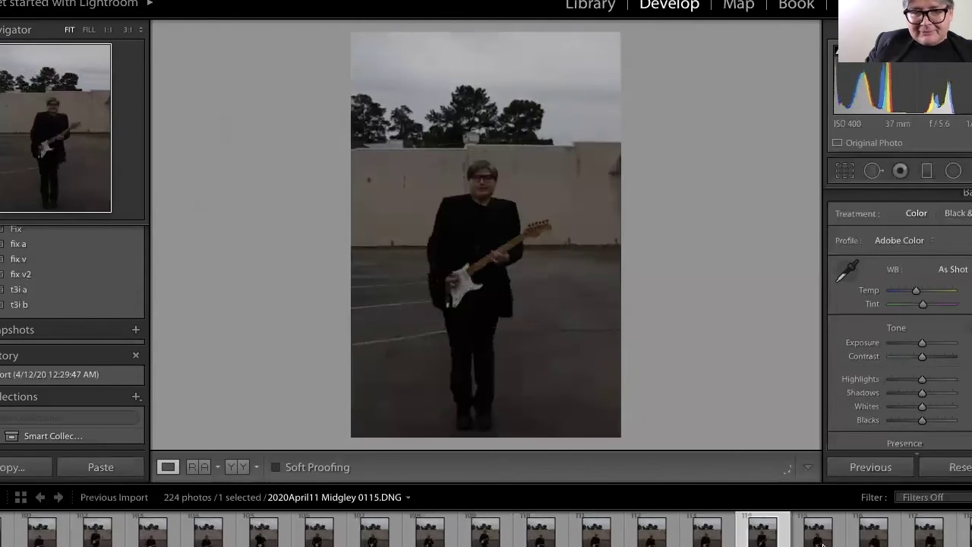
key("Right")
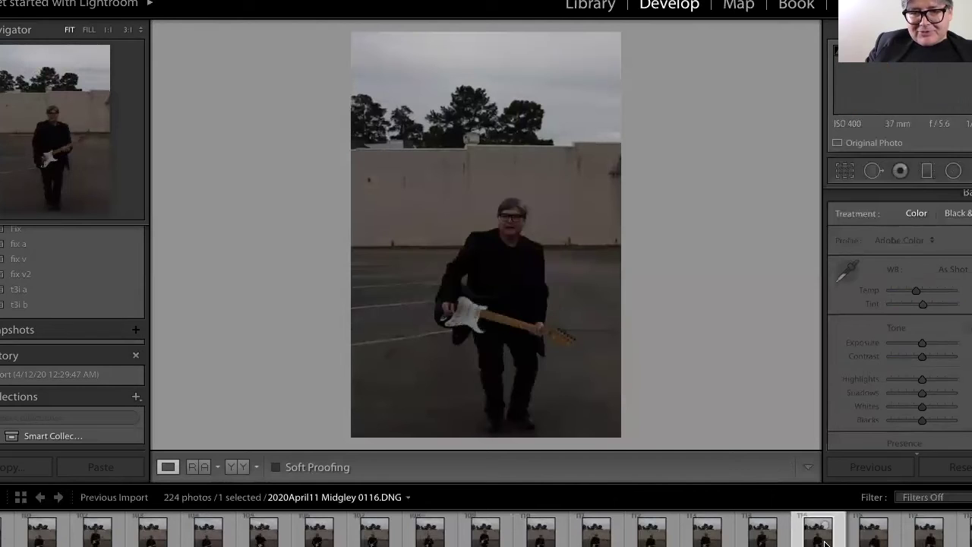
key("Right")
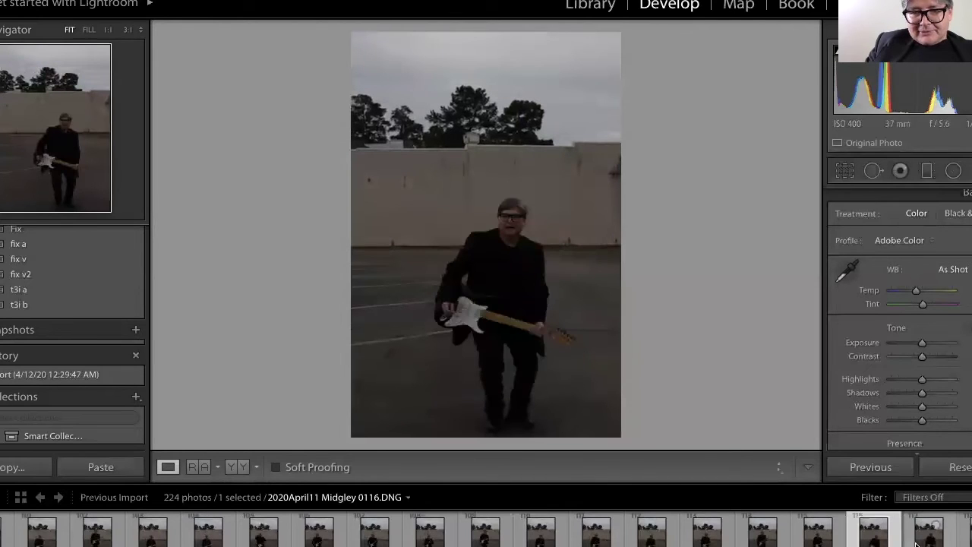
key("Right")
key("Right")
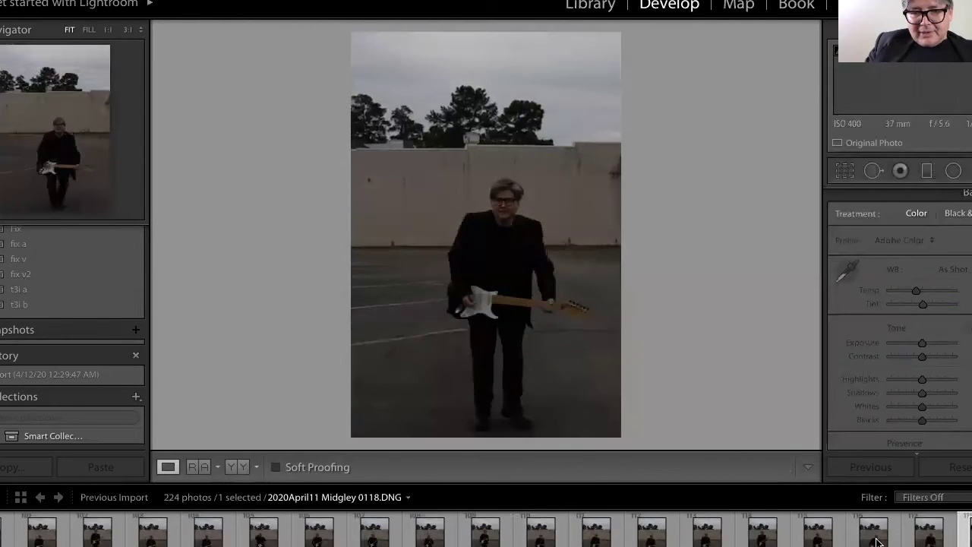
key("Right")
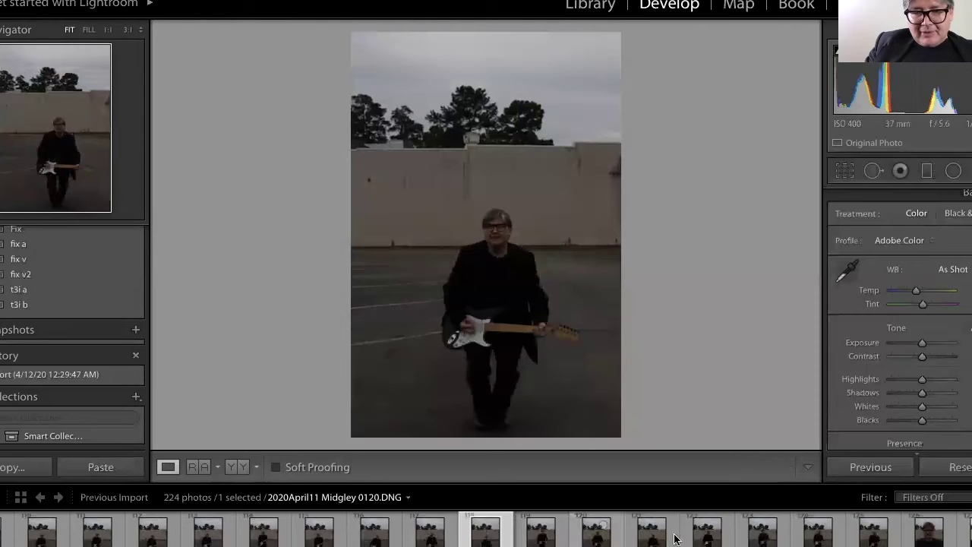
key("Right")
key("Right")
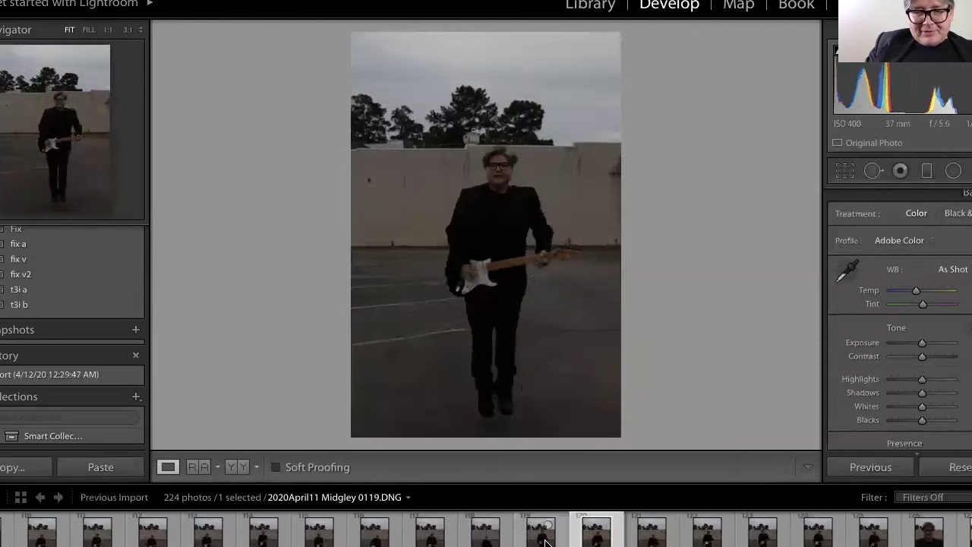
key("Left")
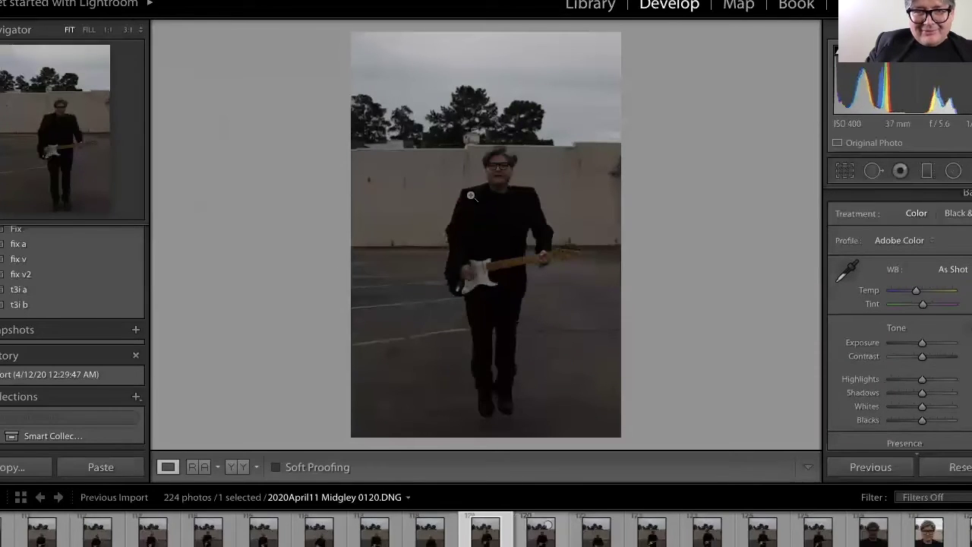
left_click(536, 191)
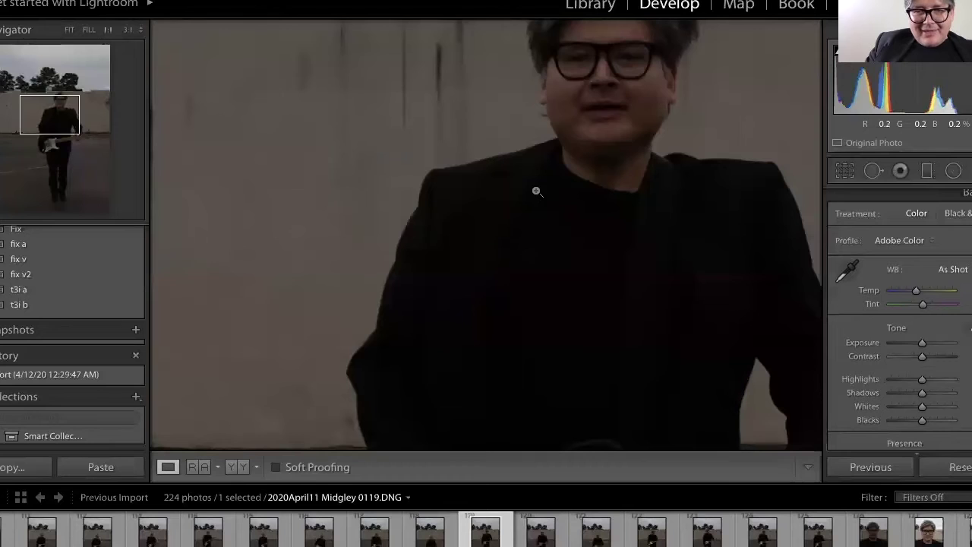
left_click(172, 334)
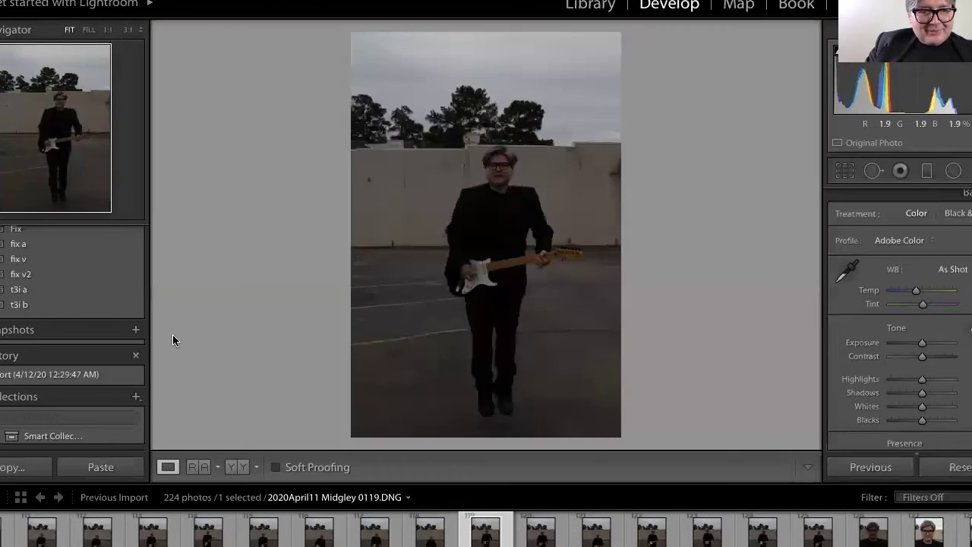
Give photo 0119 the t3i a preset and Auto Tone, export with previous settings, and open 0120
left_click(57, 294)
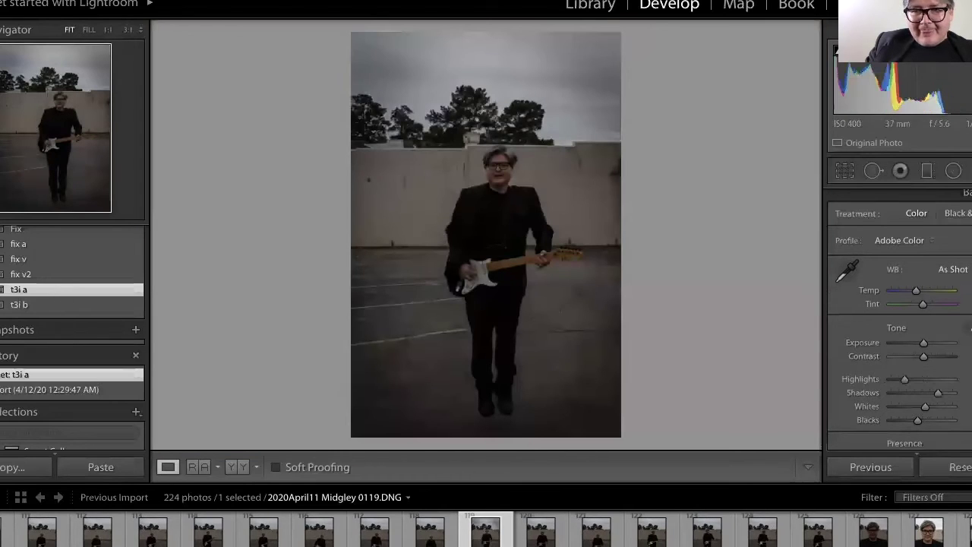
key("ctrl+u")
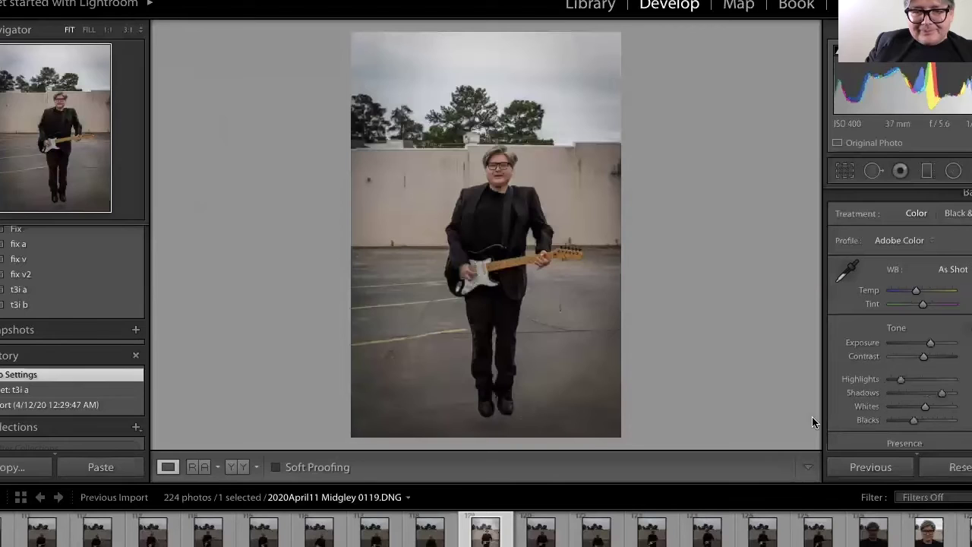
right_click(527, 518)
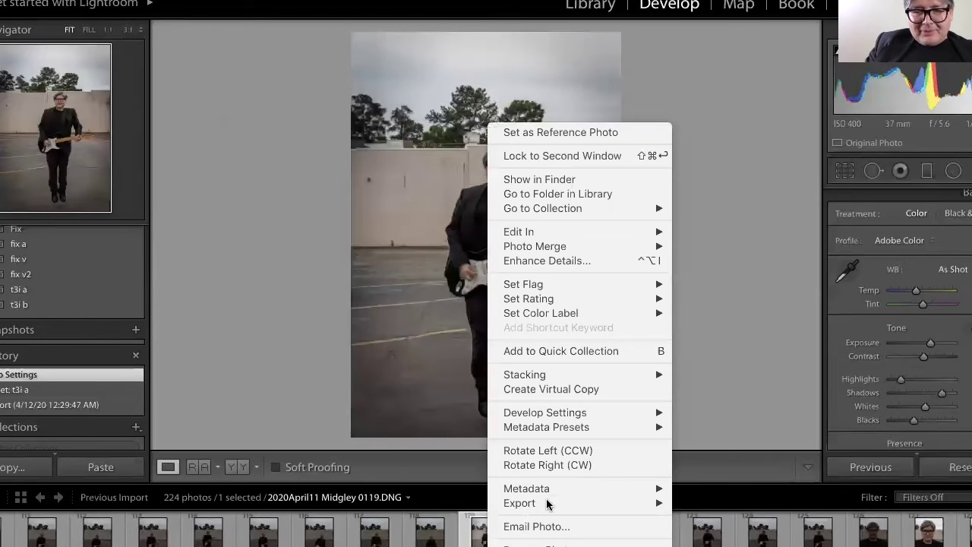
mouse_move(548, 504)
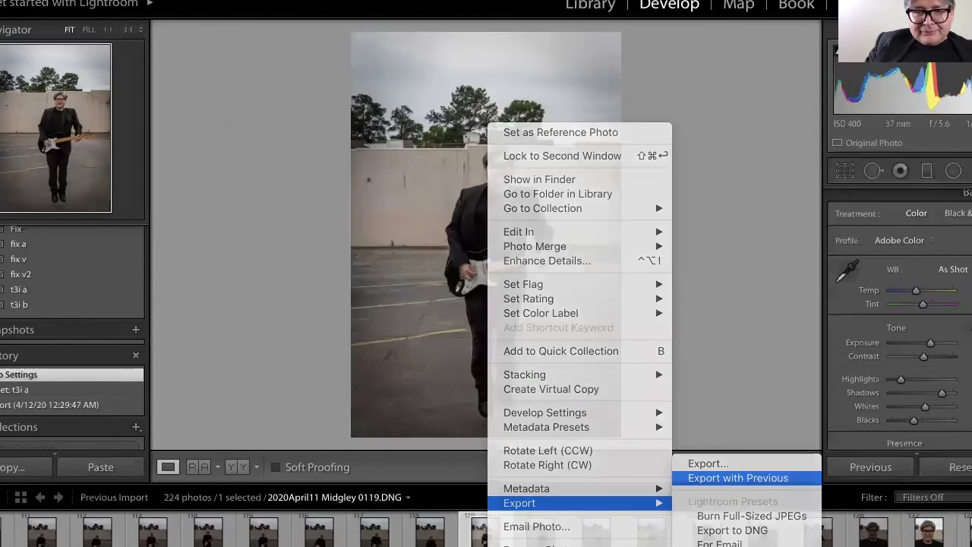
left_click(739, 477)
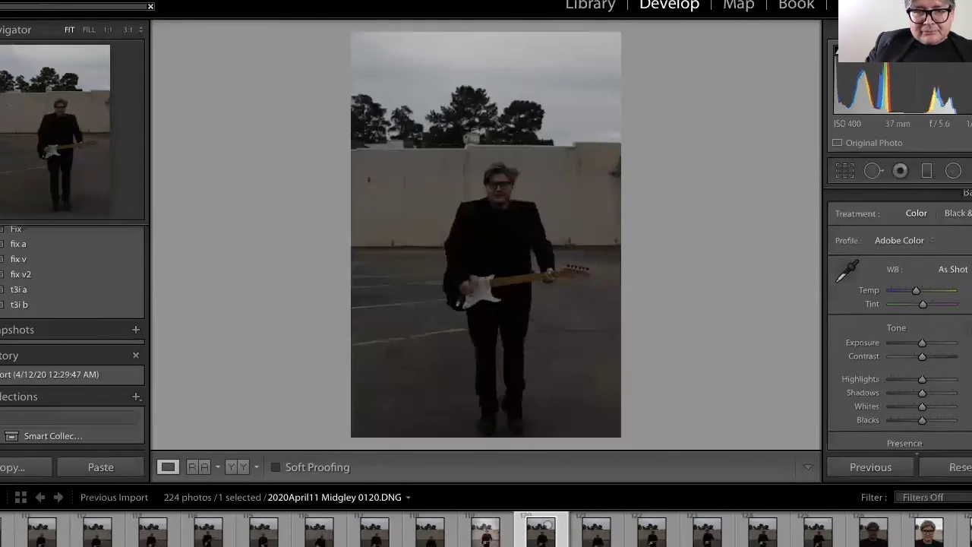
key("Right")
key("Right")
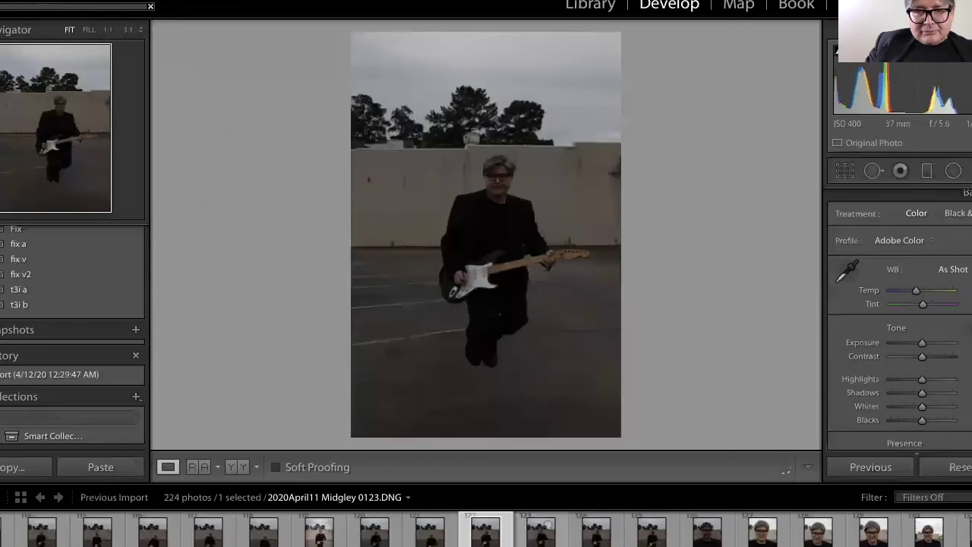
Return to photo 0122 and, after trying t3i b, apply the t3i a preset
left_click(496, 197)
key("Left")
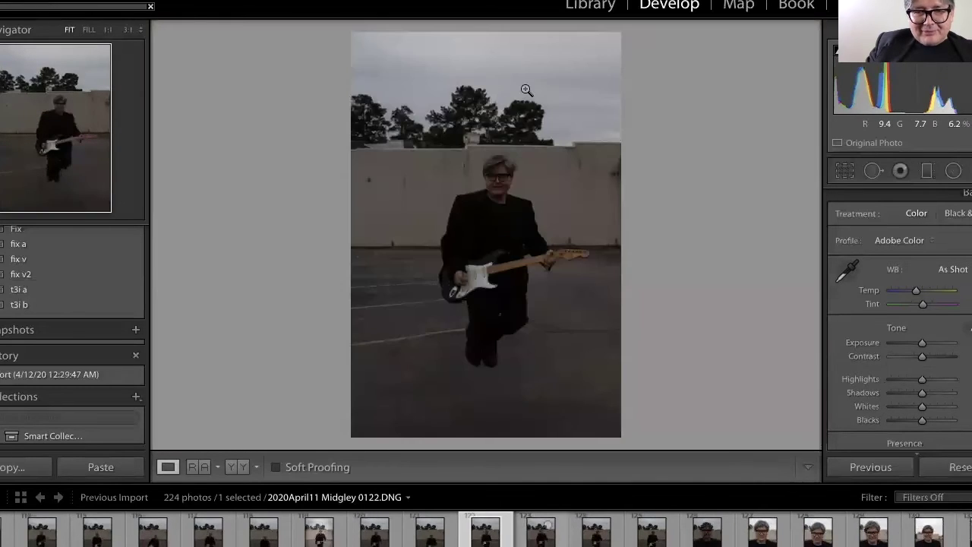
left_click(47, 305)
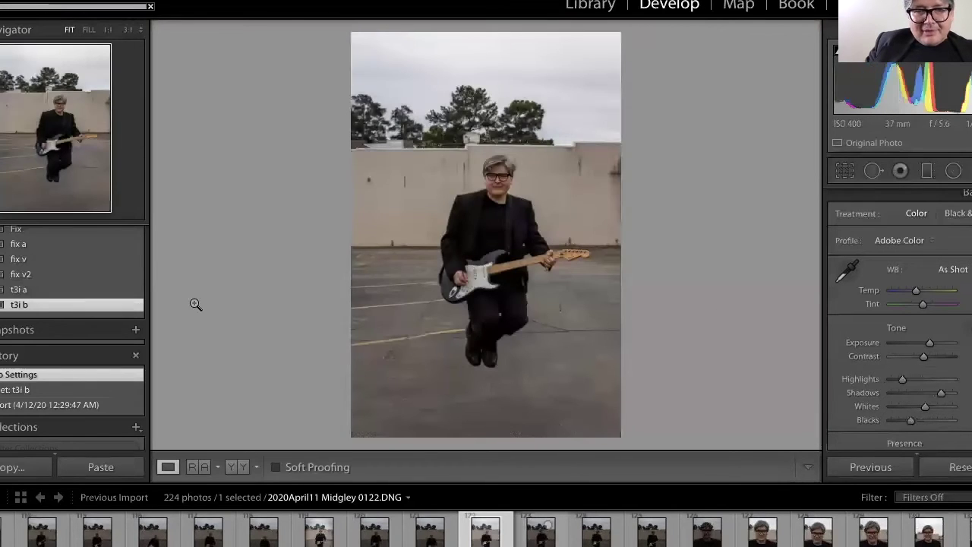
left_click(111, 289)
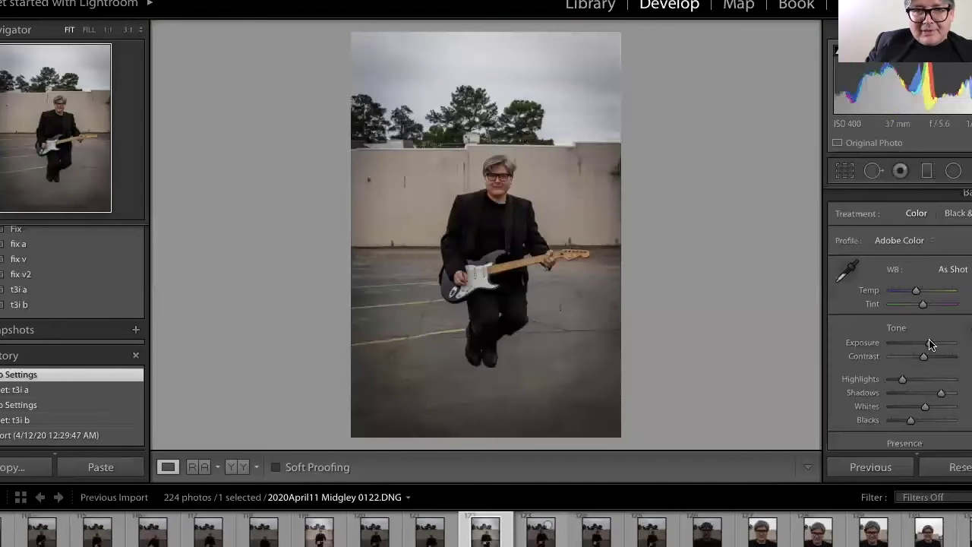
Export photo 0122 with previous settings and select photo 0123
right_click(478, 541)
mouse_move(645, 503)
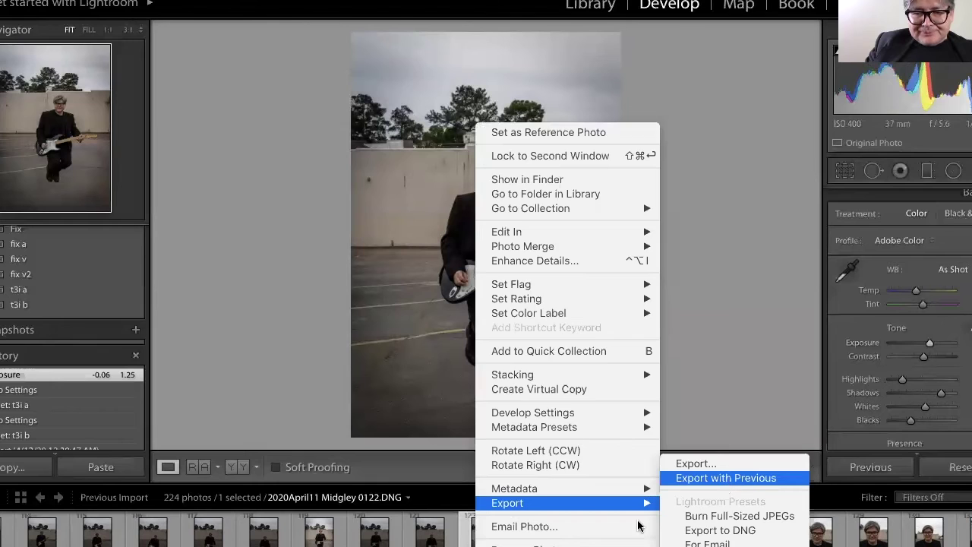
left_click(729, 475)
left_click(548, 525)
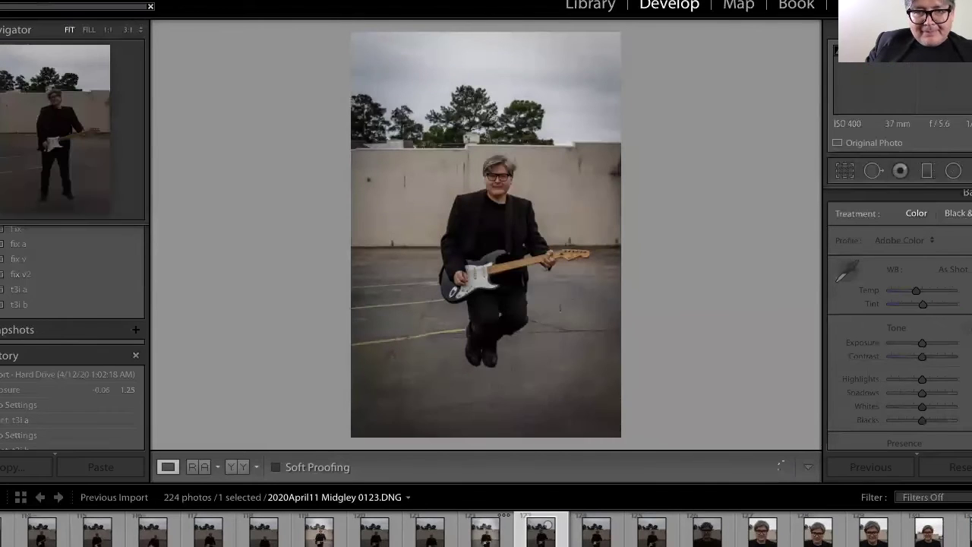
Select photo 0123, check focus on the face, and apply the t3i a preset with Auto Tone
key("Right")
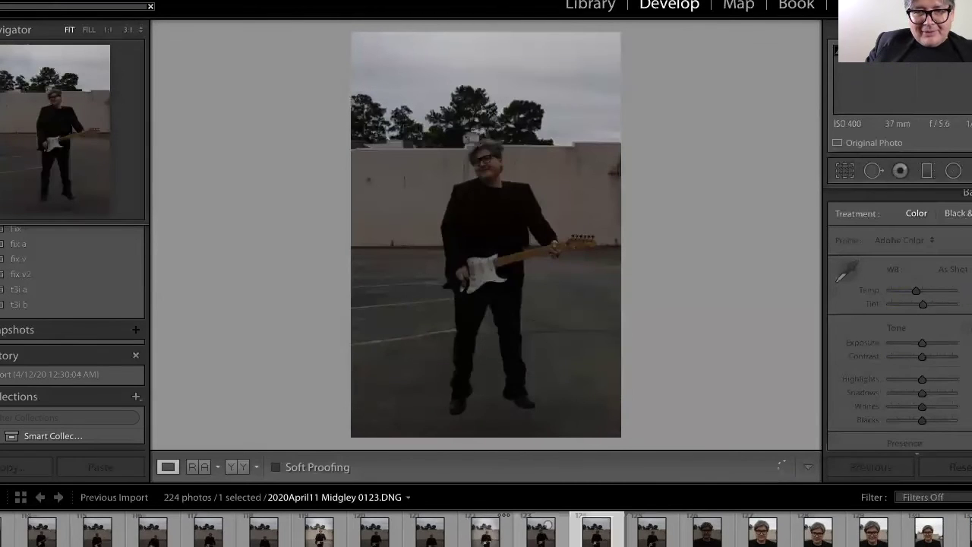
left_click(541, 532)
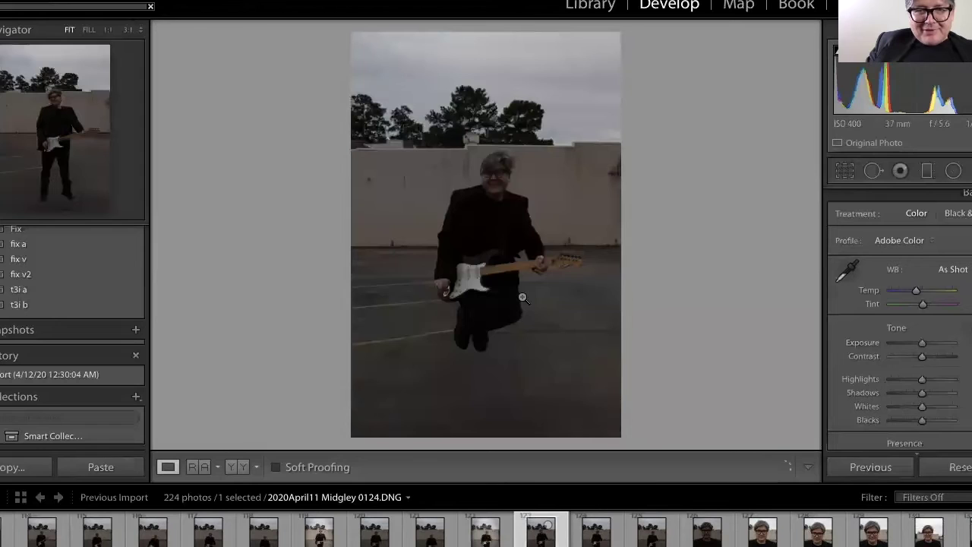
left_click(495, 214)
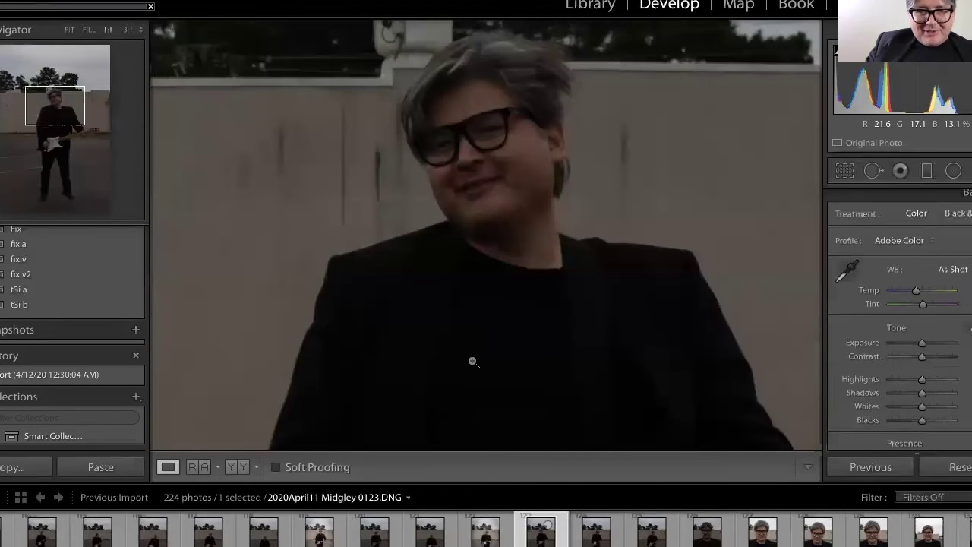
left_click(402, 376)
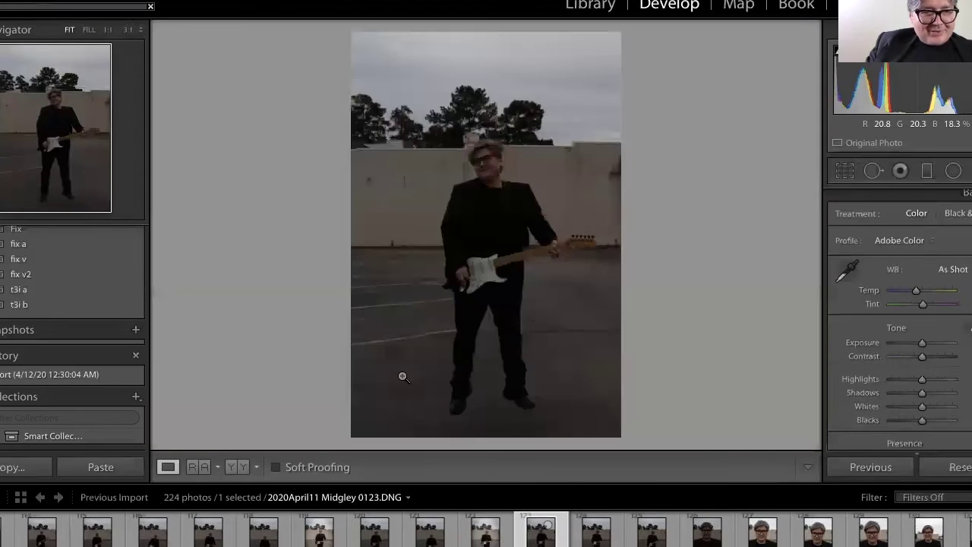
left_click(79, 294)
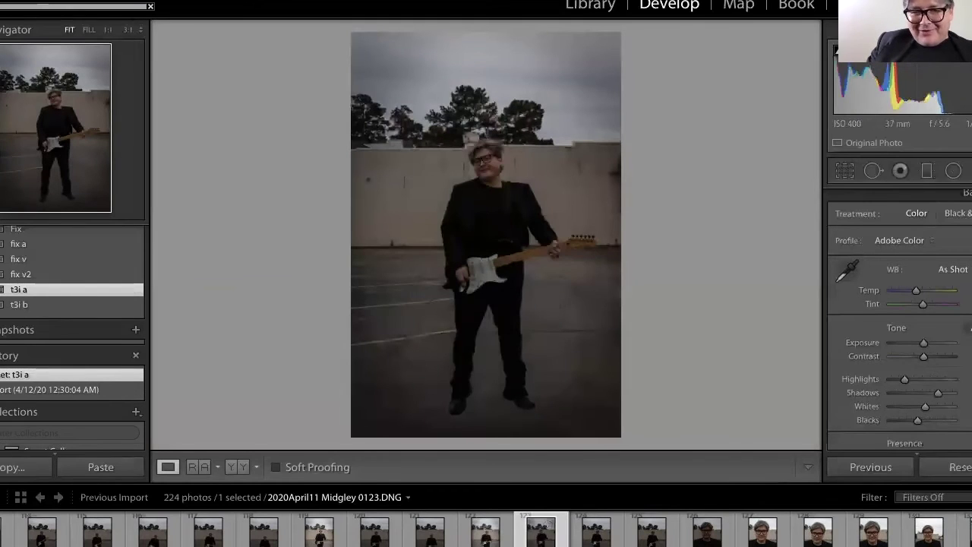
left_click(967, 328)
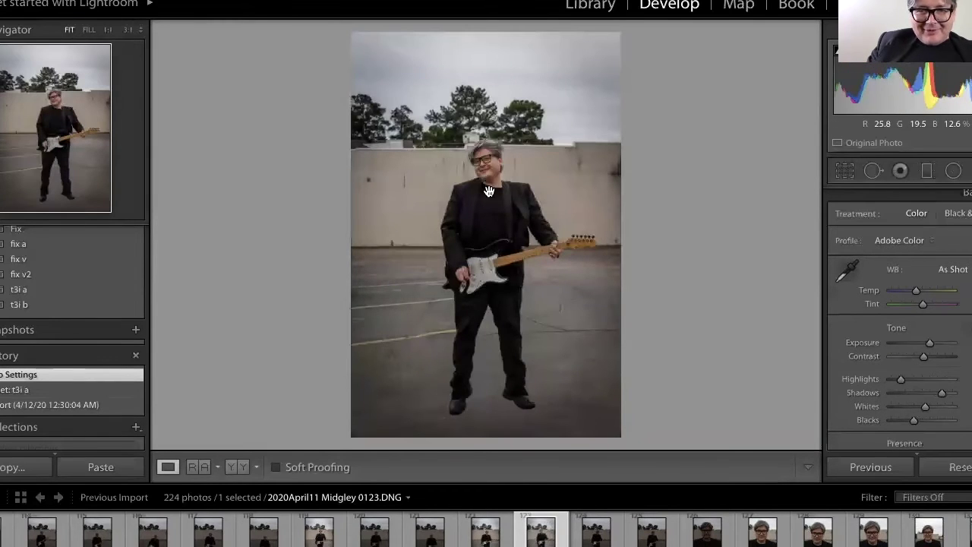
left_click(490, 191)
left_click(491, 193)
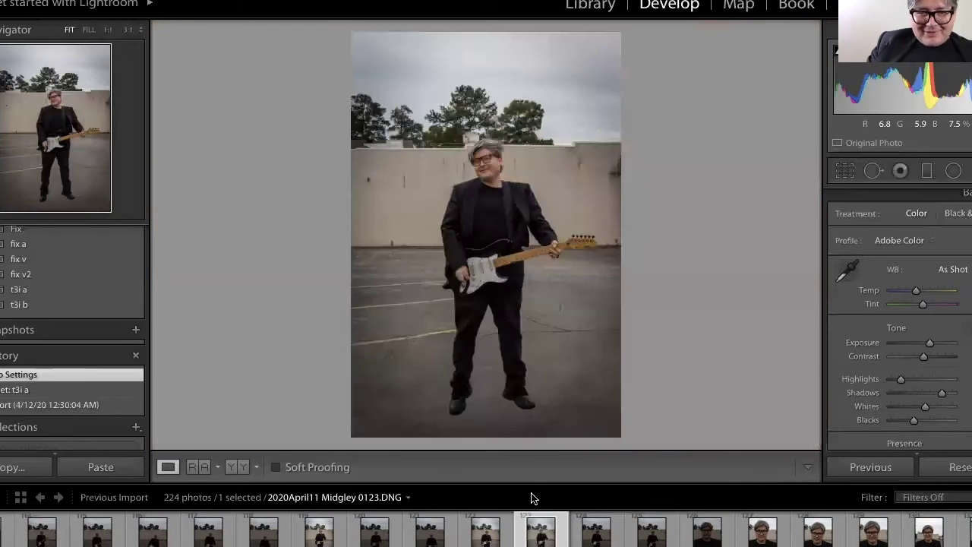
Export photo 0123 with previous settings and move on to the next photo
right_click(596, 495)
mouse_move(597, 492)
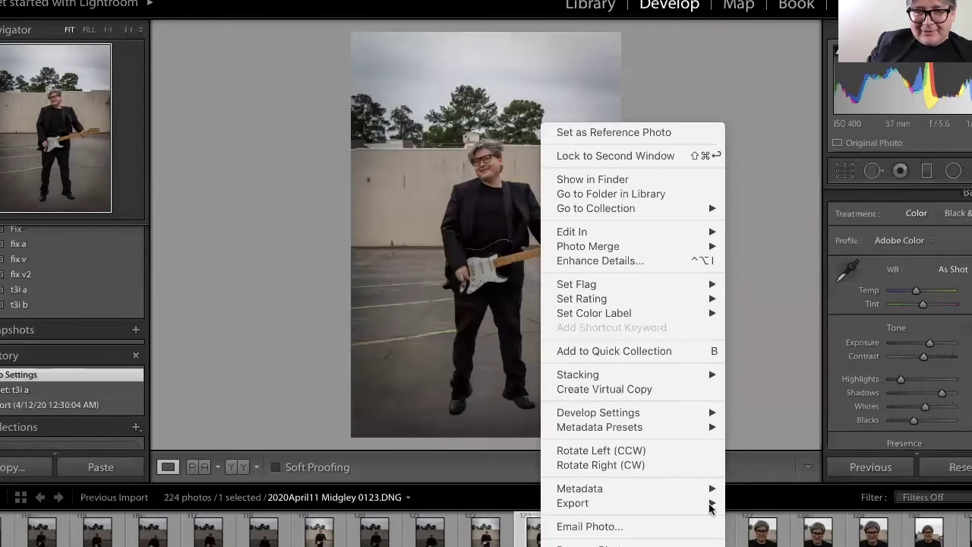
mouse_move(712, 504)
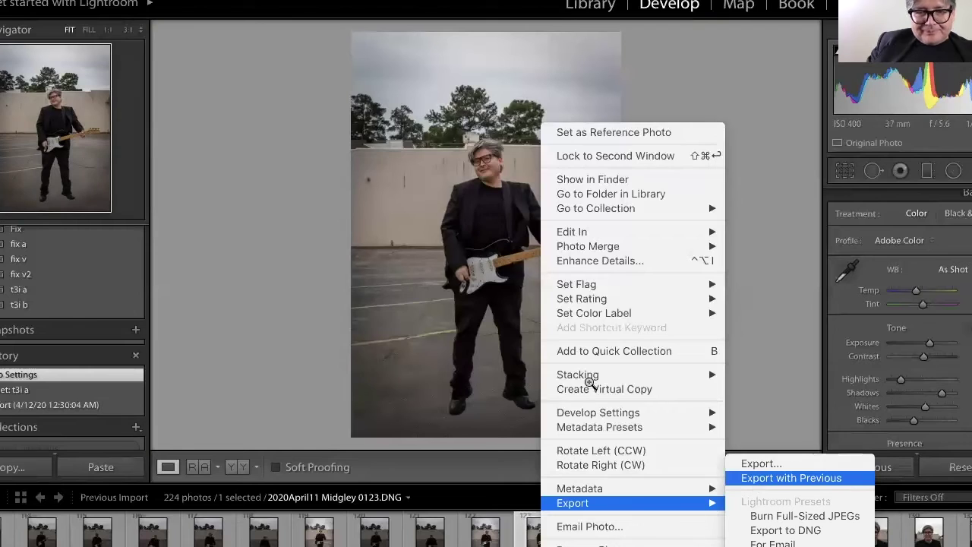
left_click(760, 478)
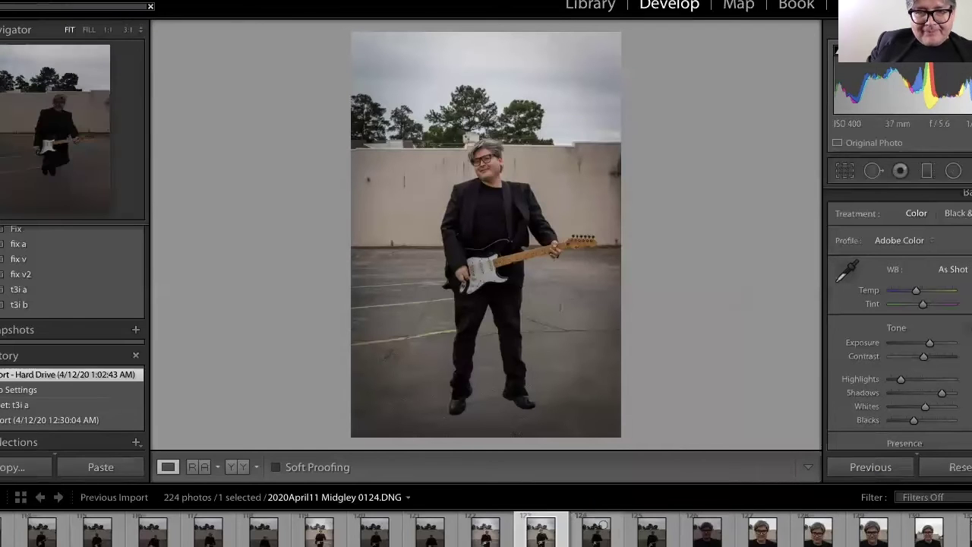
left_click(657, 525)
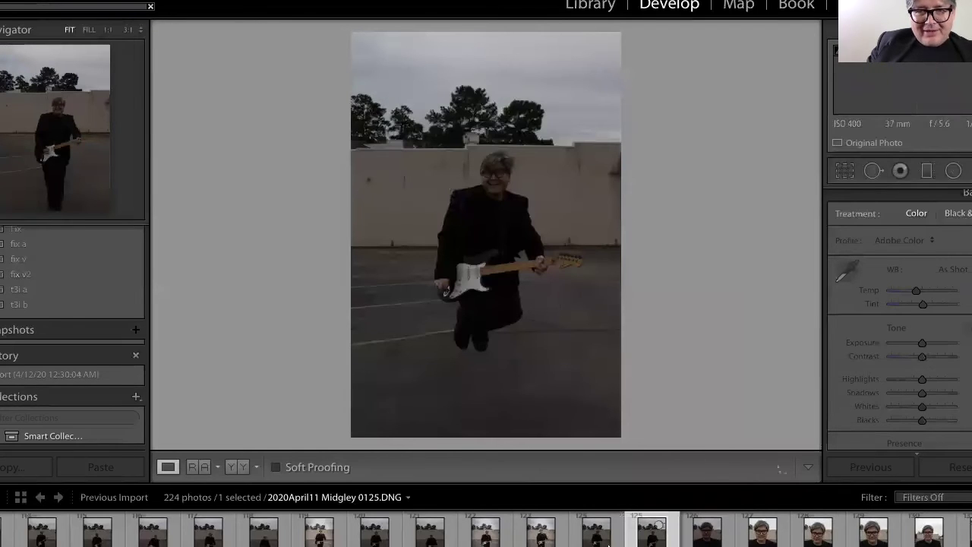
Select jumping photo 0124, check detail, and apply the t3i a preset with Auto Tone
left_click(609, 542)
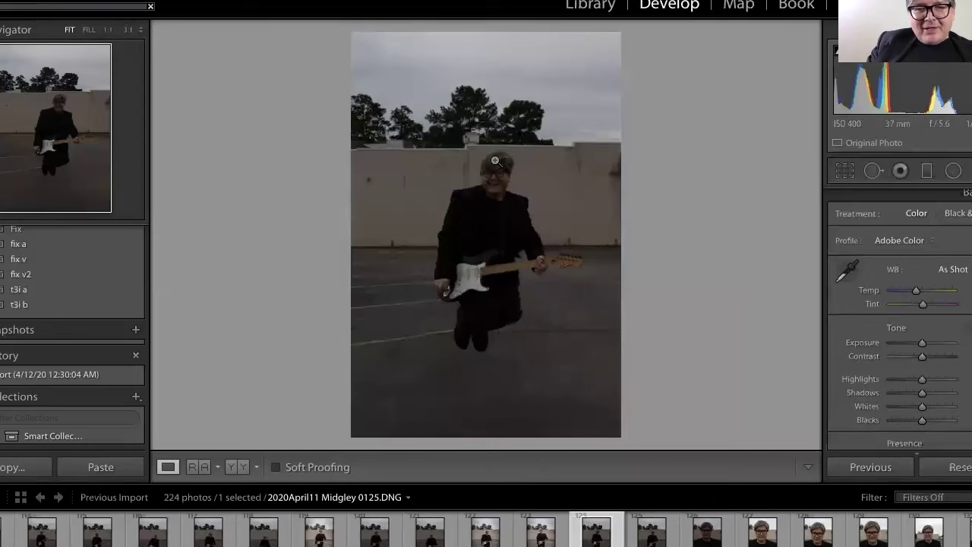
left_click(521, 244)
left_click(524, 284)
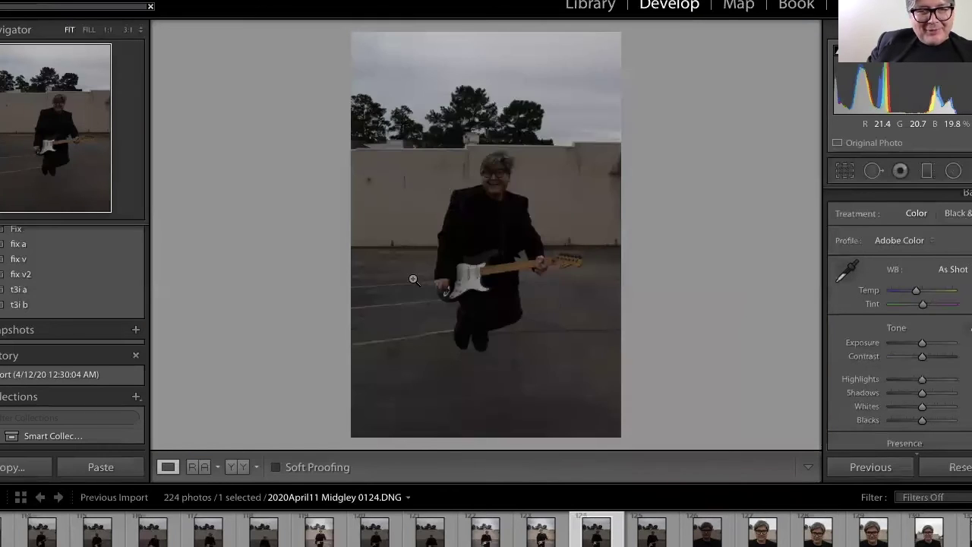
left_click(114, 289)
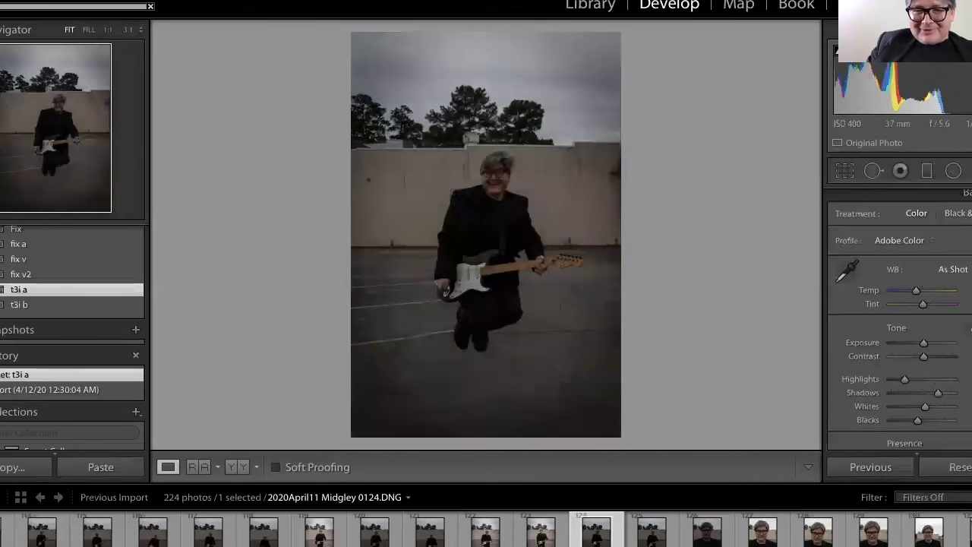
left_click(970, 328)
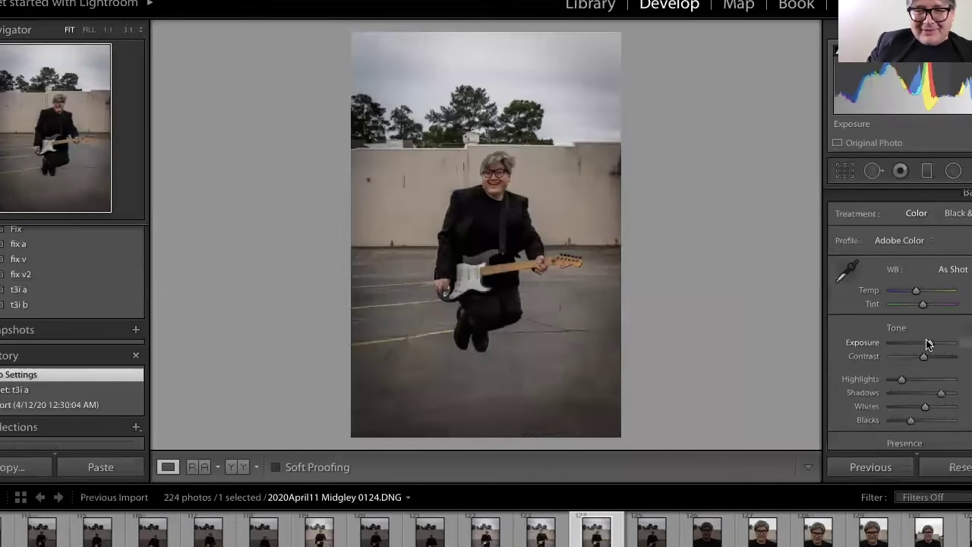
Export photo 0124 with previous settings and open photo 0125
right_click(596, 542)
mouse_move(641, 504)
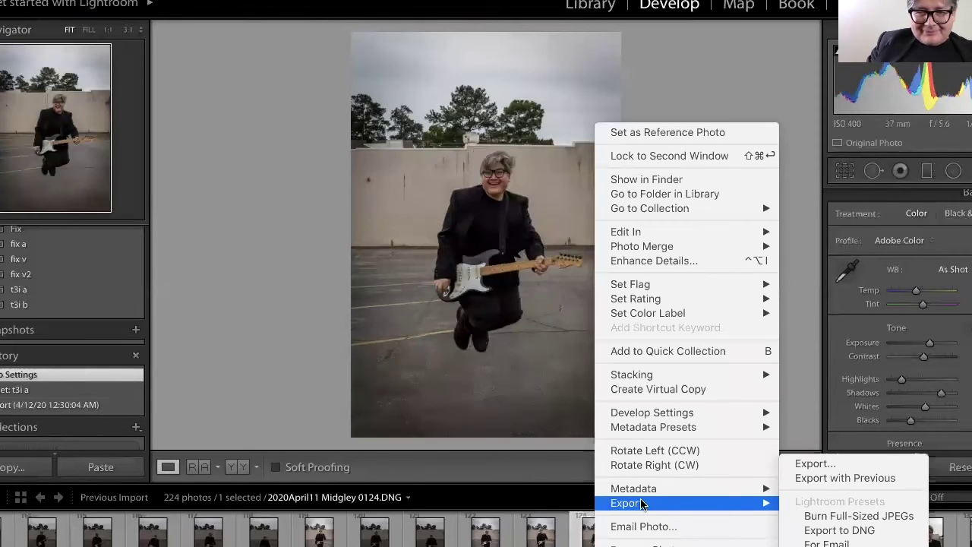
left_click(857, 477)
left_click(656, 542)
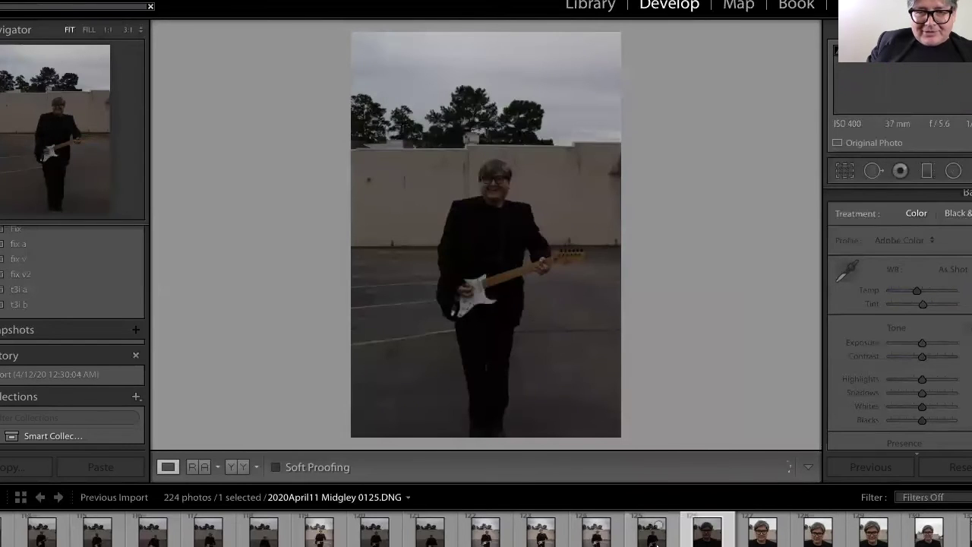
Step forward through the shoot to the close-up portrait 0129
key("Right")
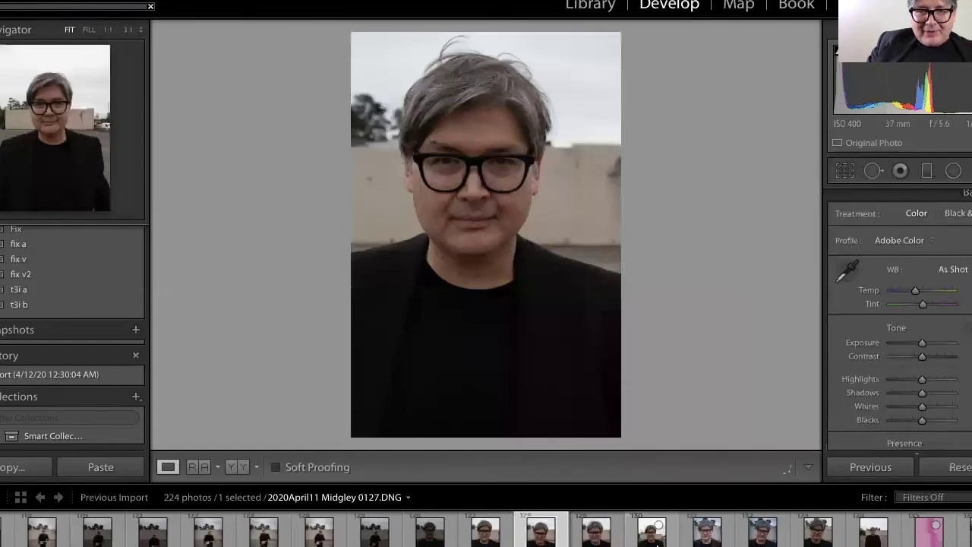
key("Right")
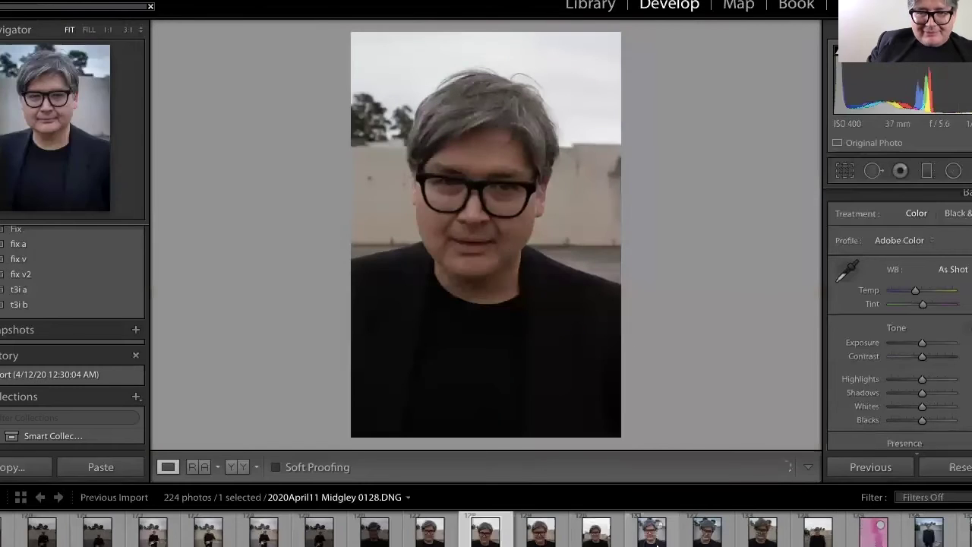
key("Right")
key("Right")
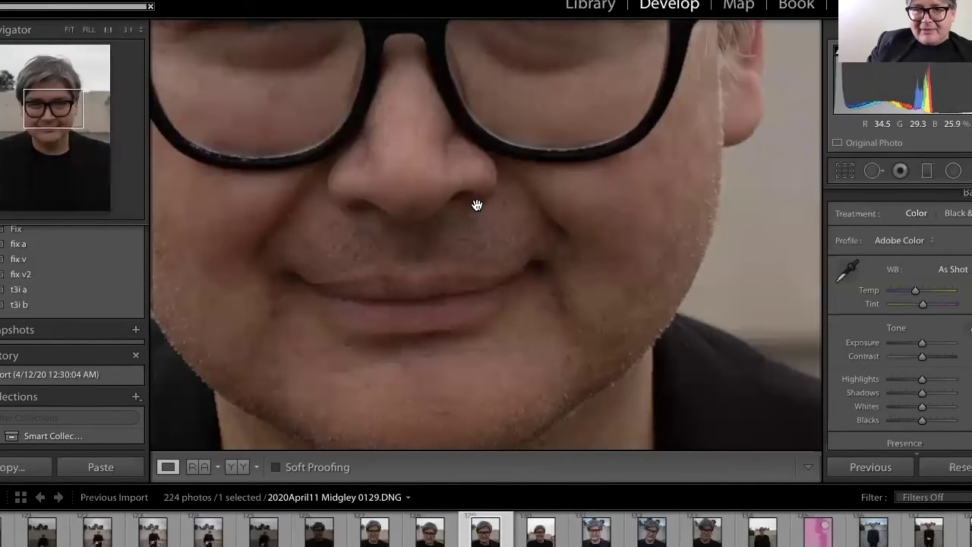
Zoom in on the eyes, mouth and cheek of portrait 0129 to inspect skin detail
left_click_drag(478, 205, 506, 321)
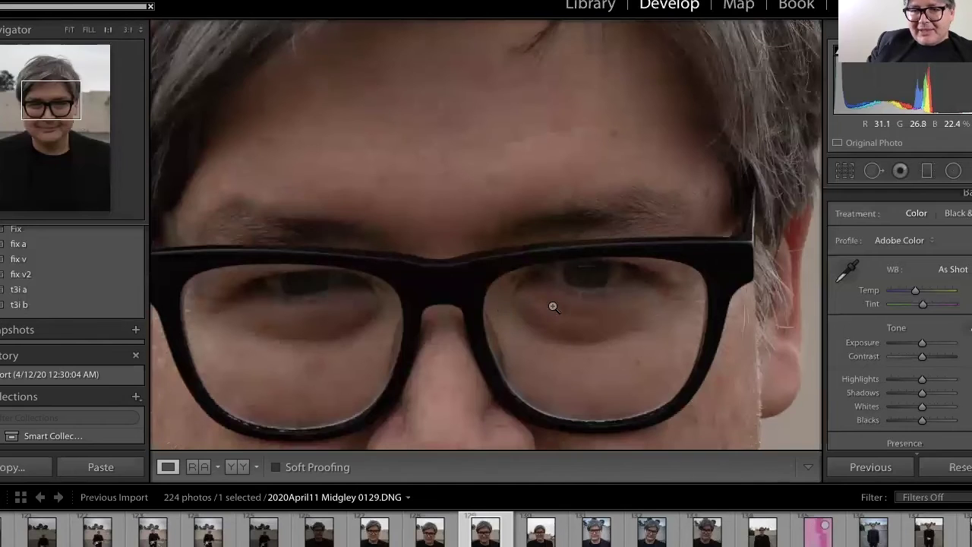
left_click(646, 296)
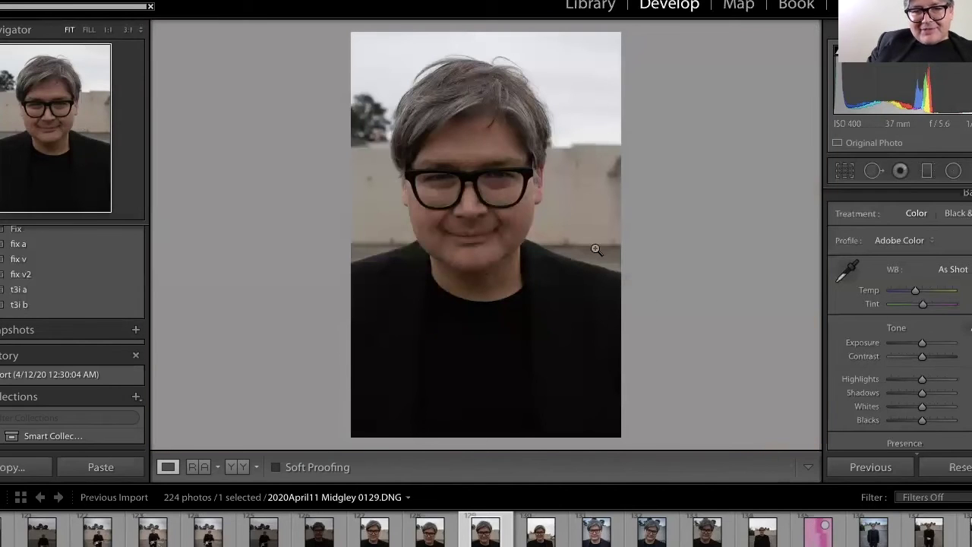
left_click(538, 314)
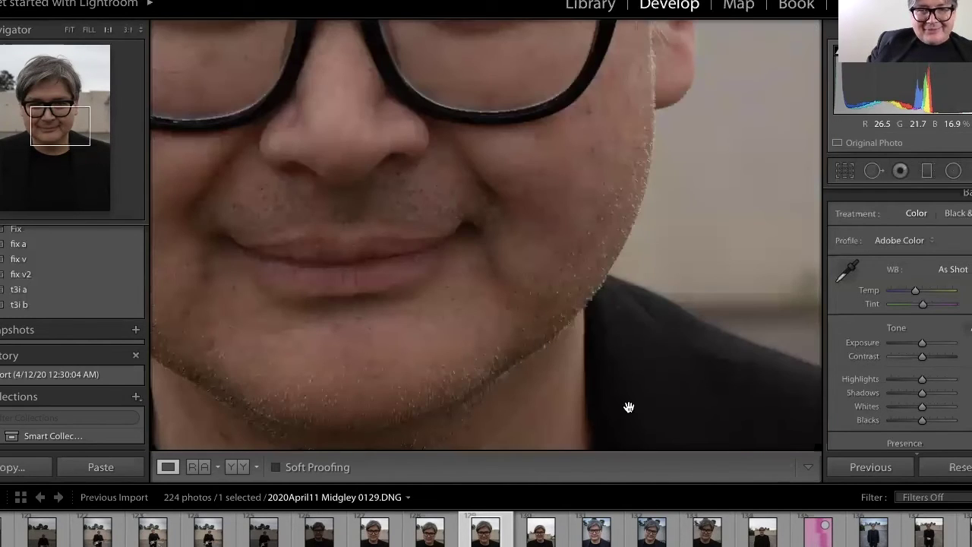
scroll(629, 406, "up", 3)
left_click(606, 189)
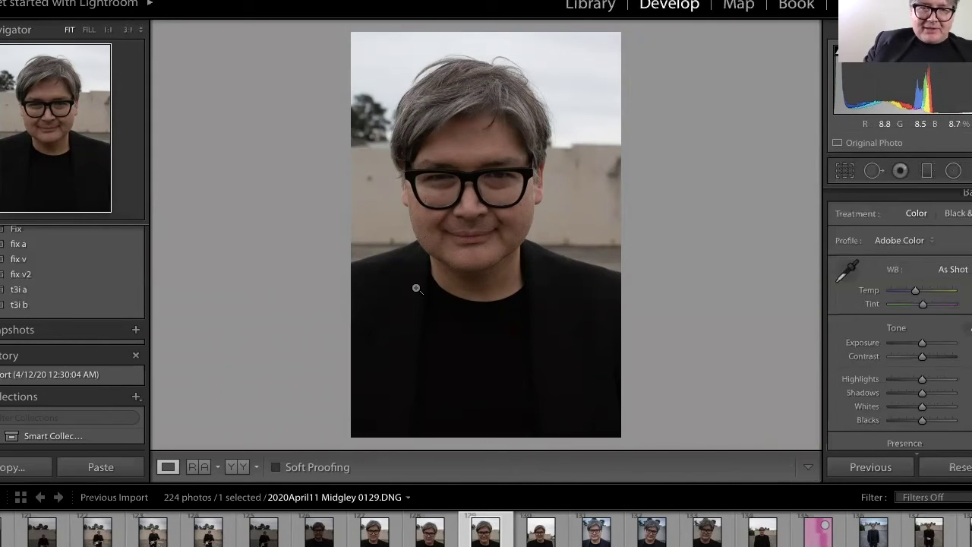
left_click(448, 220)
left_click(448, 221)
left_click(453, 217)
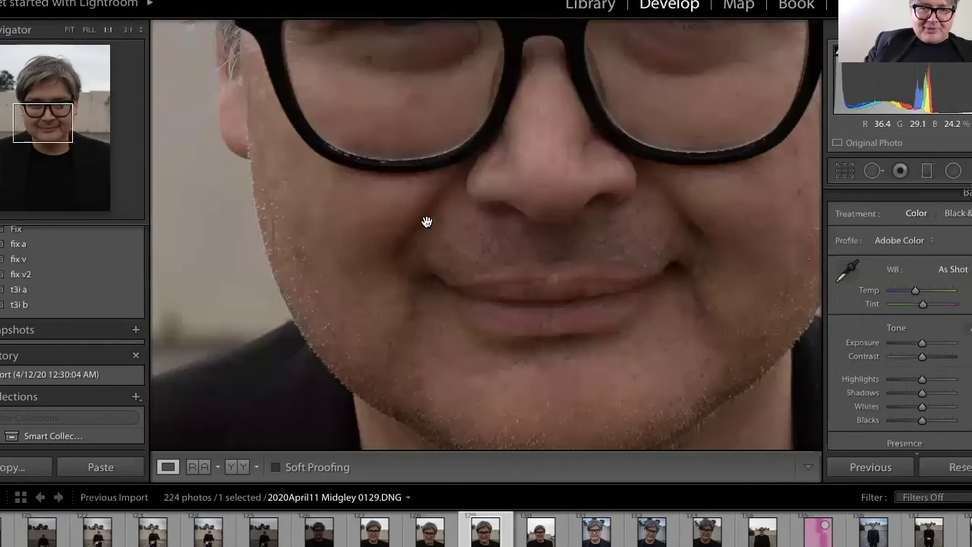
left_click(339, 215)
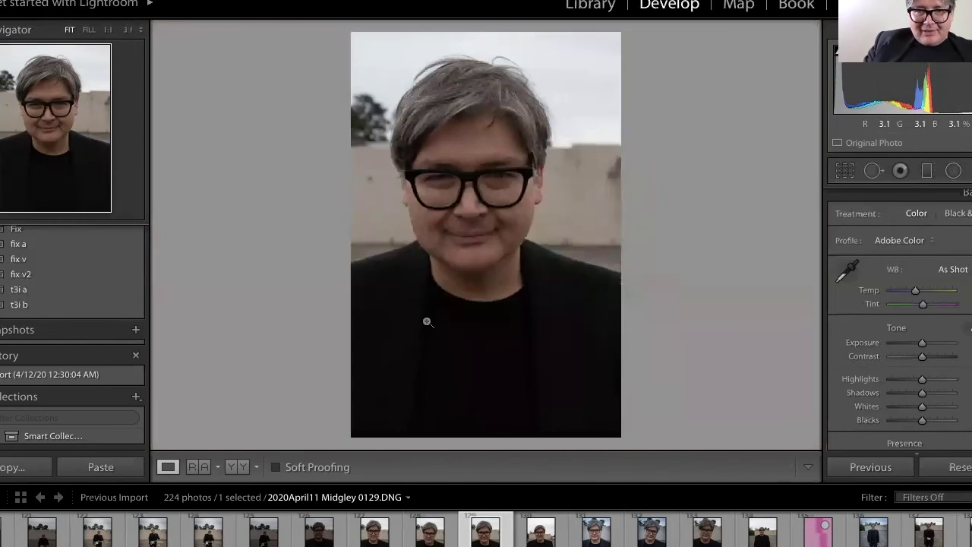
Apply the t3i a preset and Auto Tone to portrait 0129
left_click(64, 304)
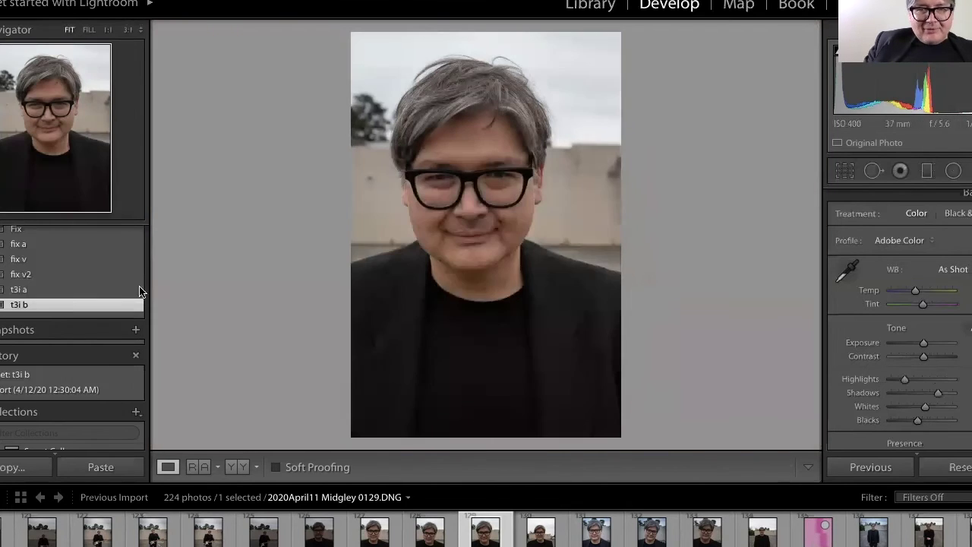
left_click(111, 290)
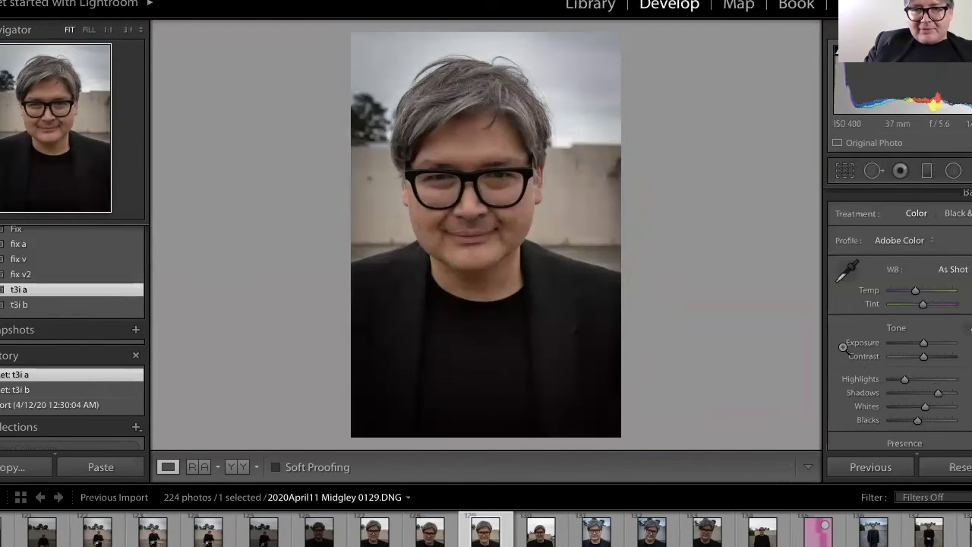
left_click(965, 327)
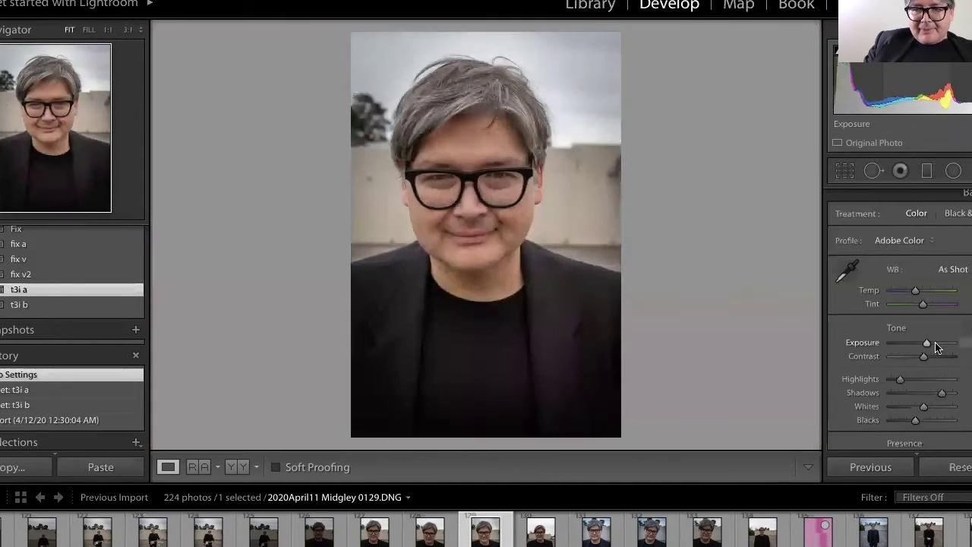
mouse_move(918, 355)
left_mouse_down()
mouse_move(901, 357)
mouse_move(922, 355)
mouse_move(916, 346)
mouse_move(921, 356)
mouse_move(912, 357)
mouse_move(922, 345)
left_mouse_up()
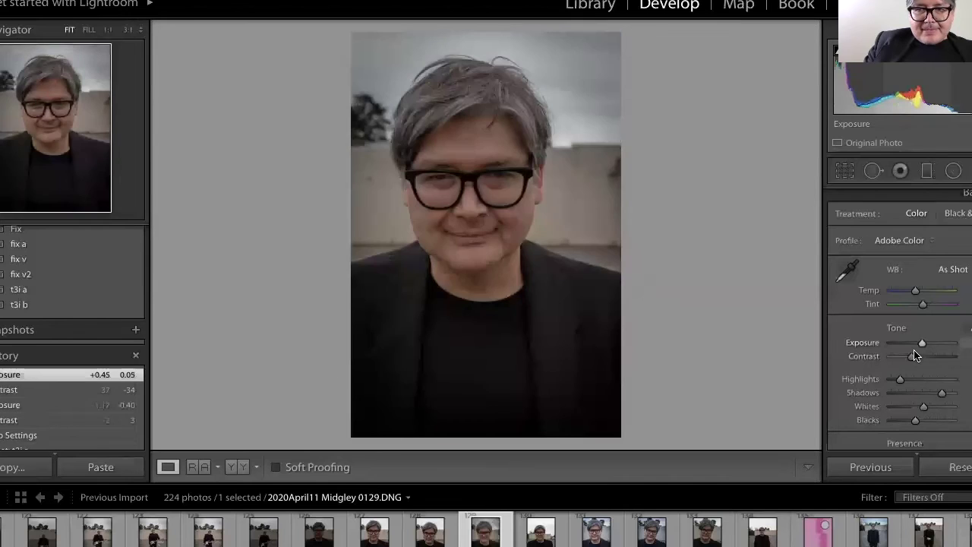
left_click(970, 328)
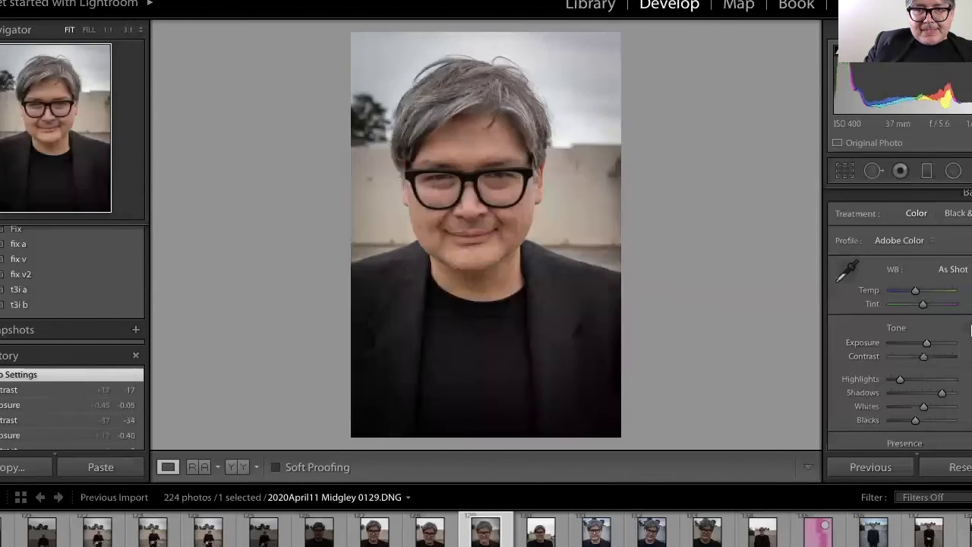
Set Exposure to 0.75, Highlights to -100 and raise Contrast to 23
left_click(927, 345)
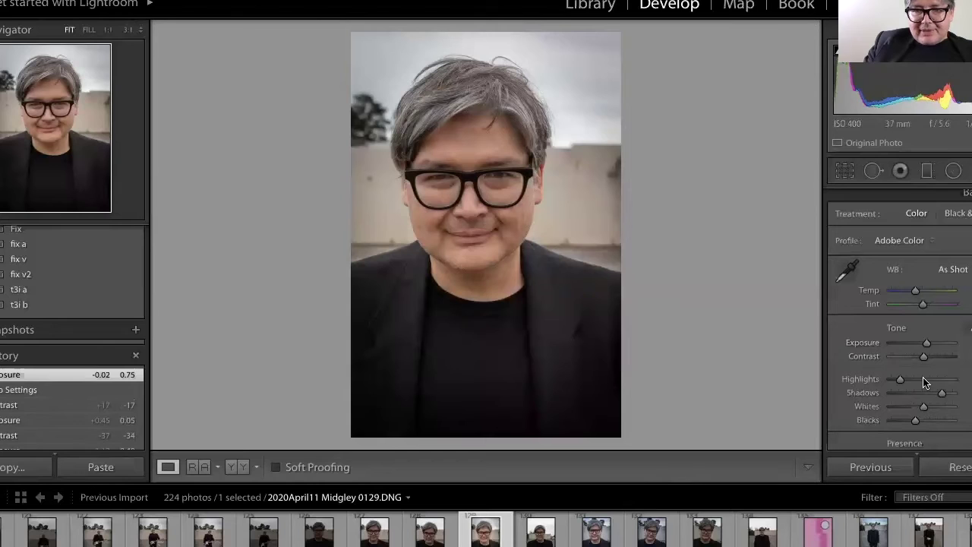
left_click(925, 382)
left_click_drag(923, 356, 924, 382)
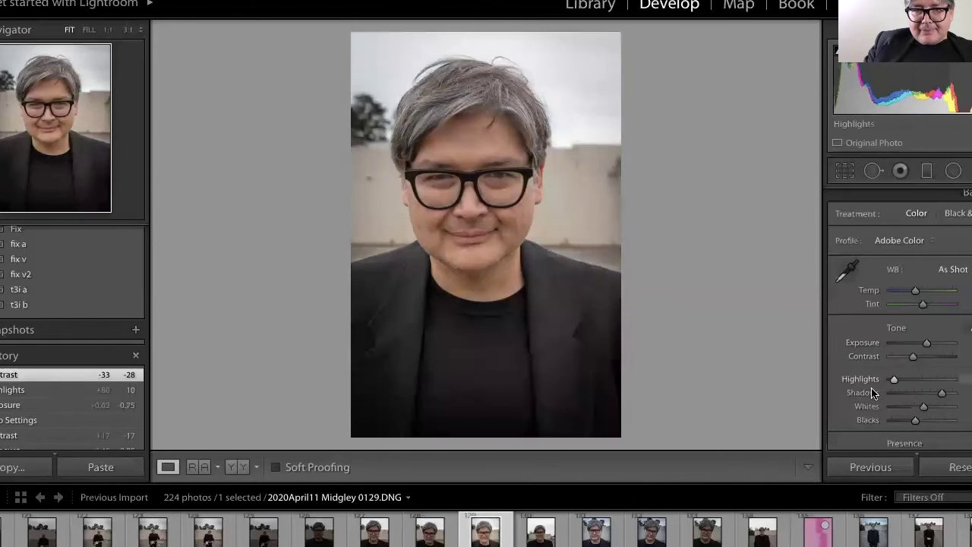
left_click(954, 380)
left_click(905, 379)
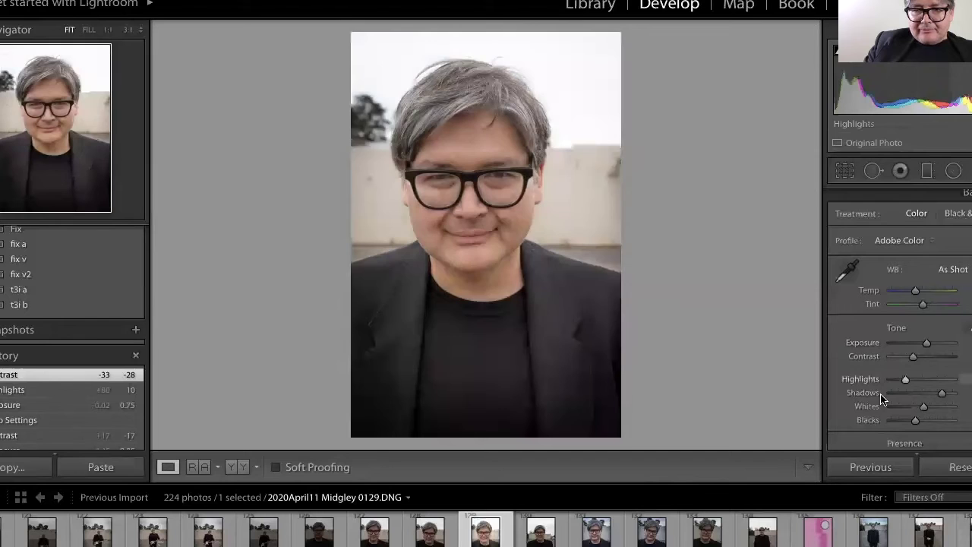
left_click_drag(882, 398, 877, 403)
left_click_drag(912, 356, 931, 358)
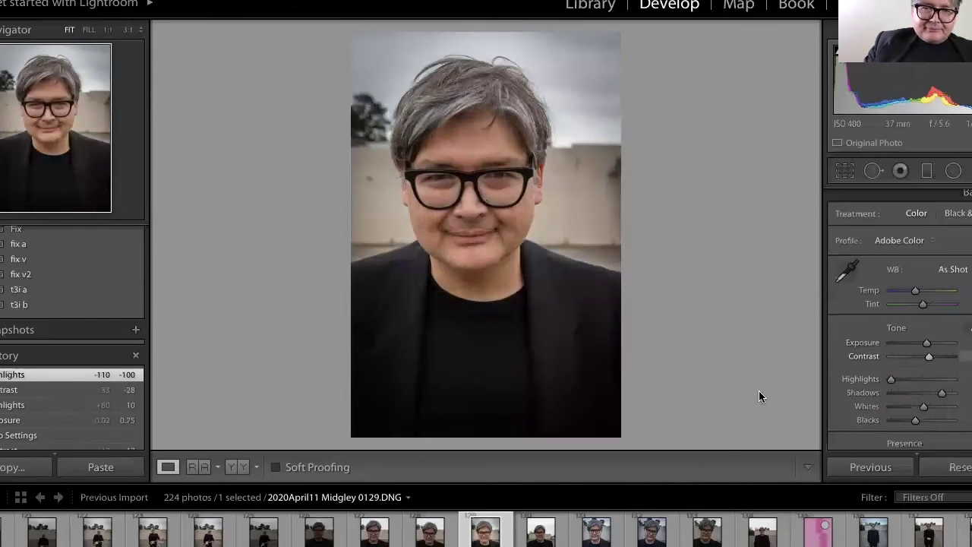
left_click(535, 245)
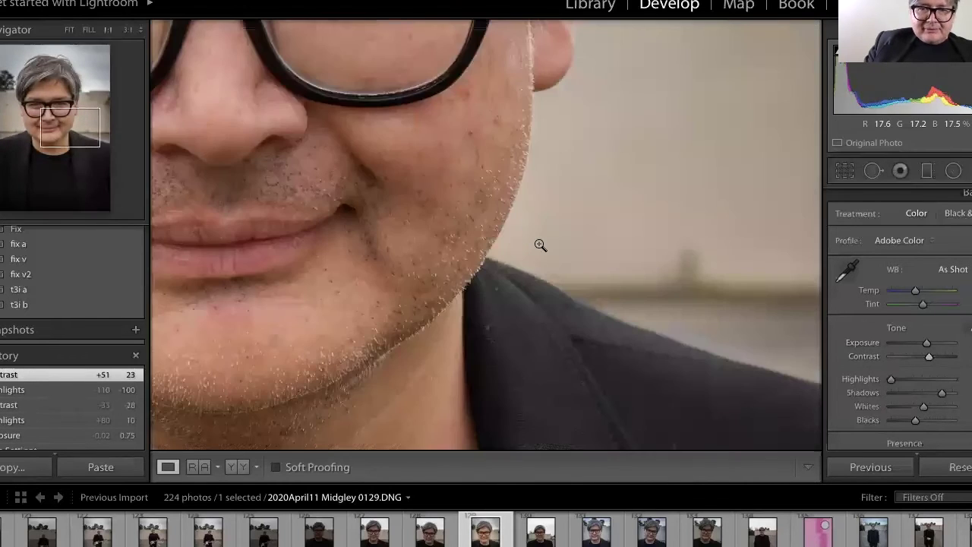
left_click(539, 245)
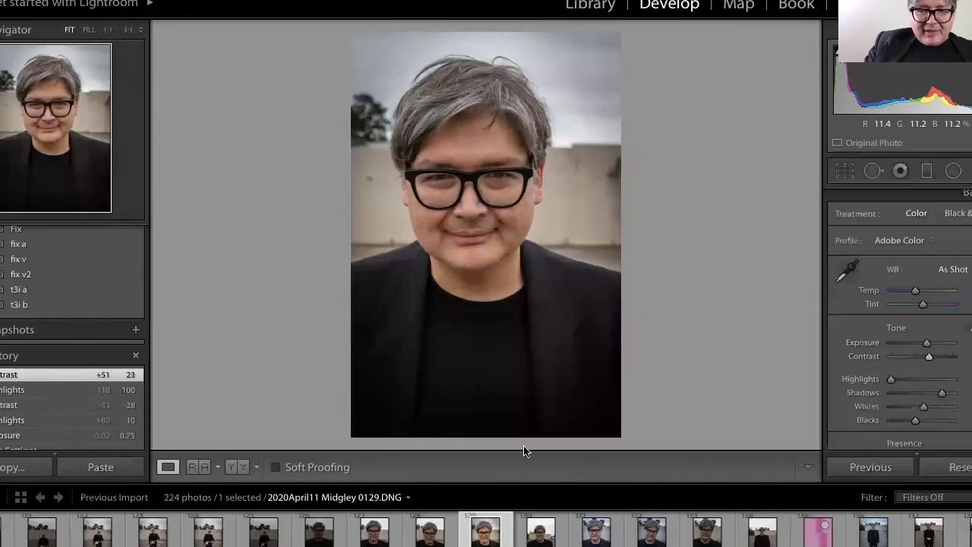
Export portrait 0129 with the previous export settings
right_click(487, 543)
mouse_move(577, 501)
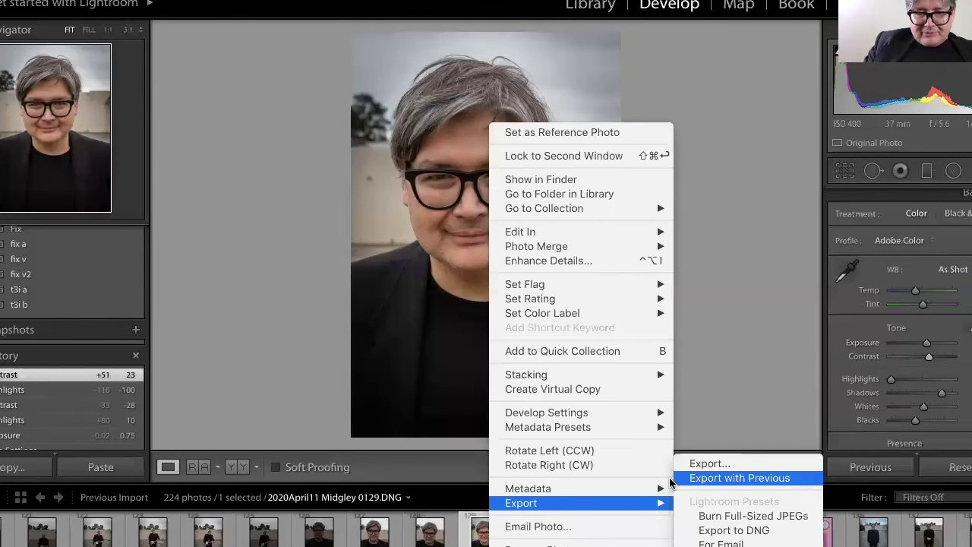
left_click(684, 478)
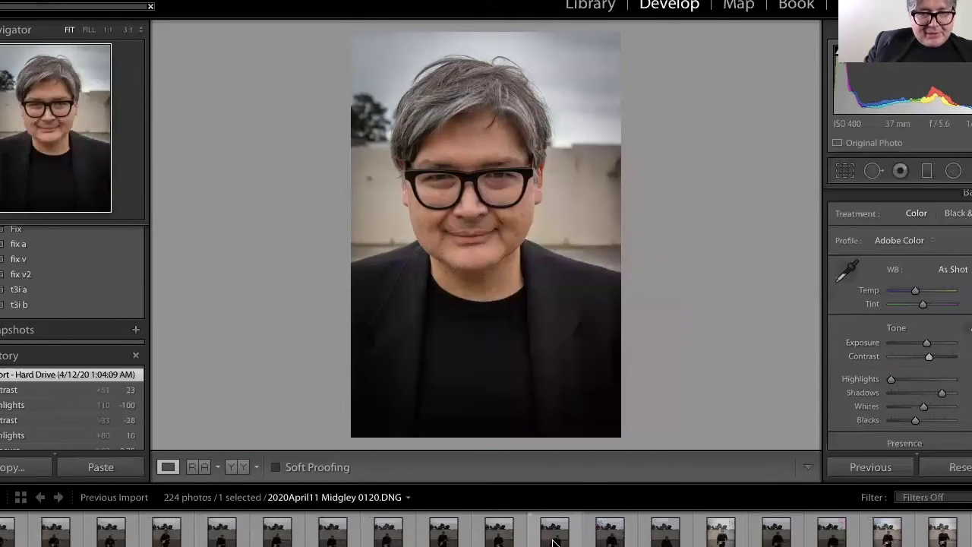
left_click(60, 535)
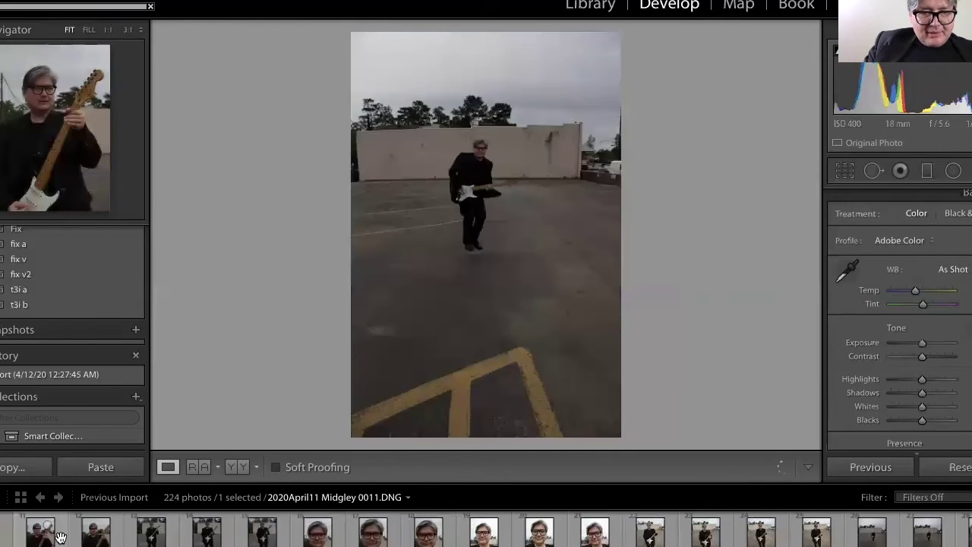
key("Left")
key("Left")
key("Left")
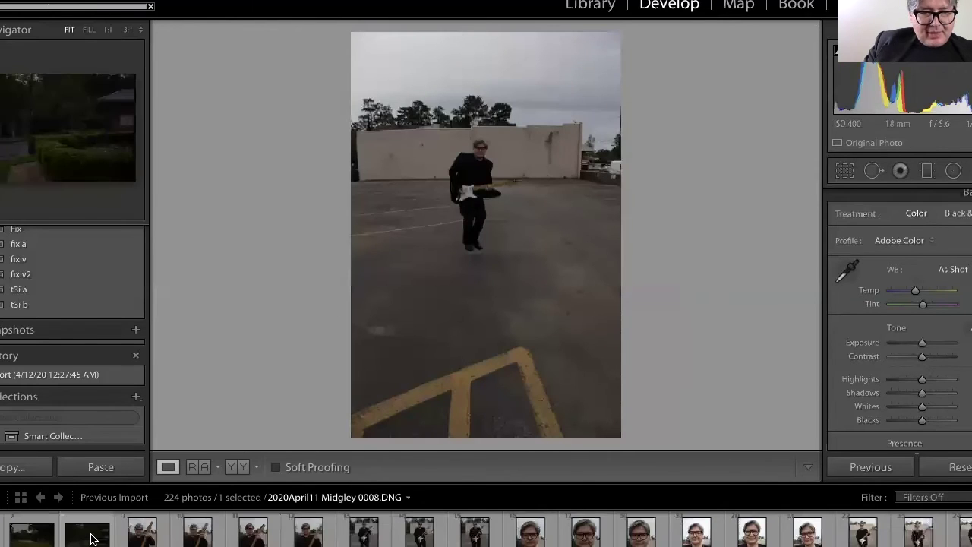
left_click(174, 542)
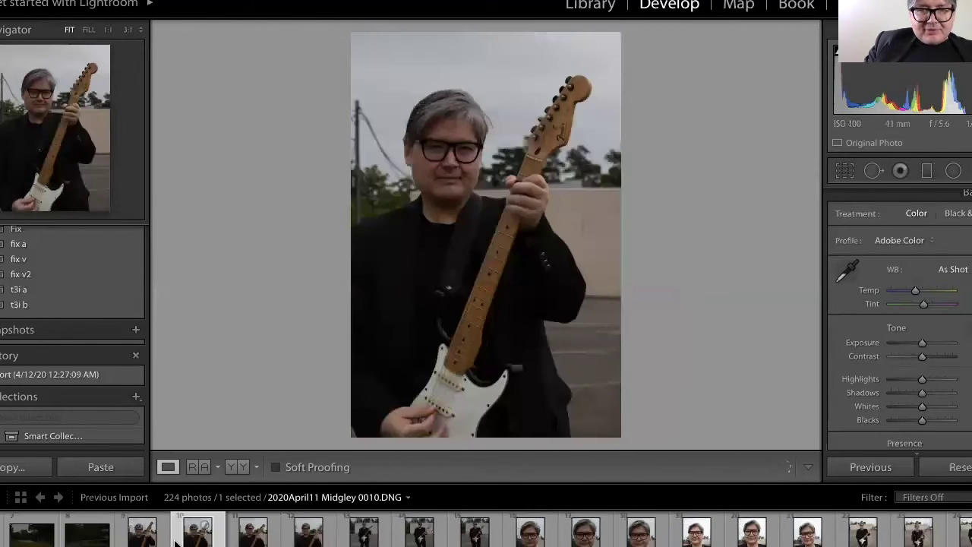
left_click(248, 542)
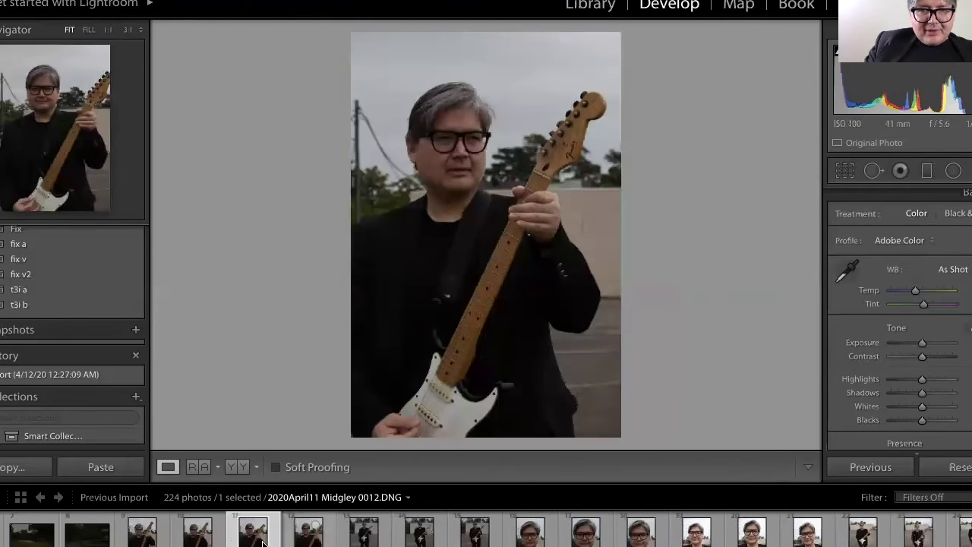
left_click(262, 542)
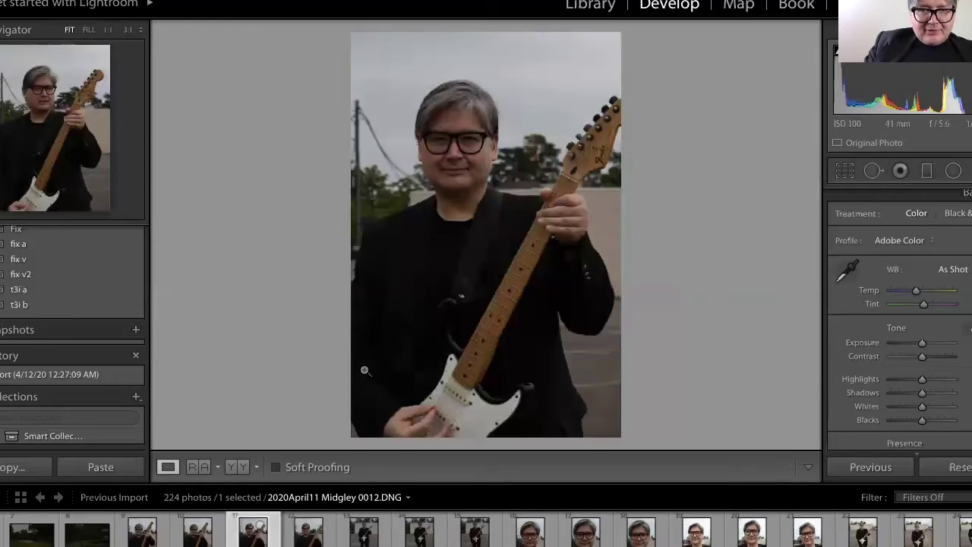
left_click(453, 170)
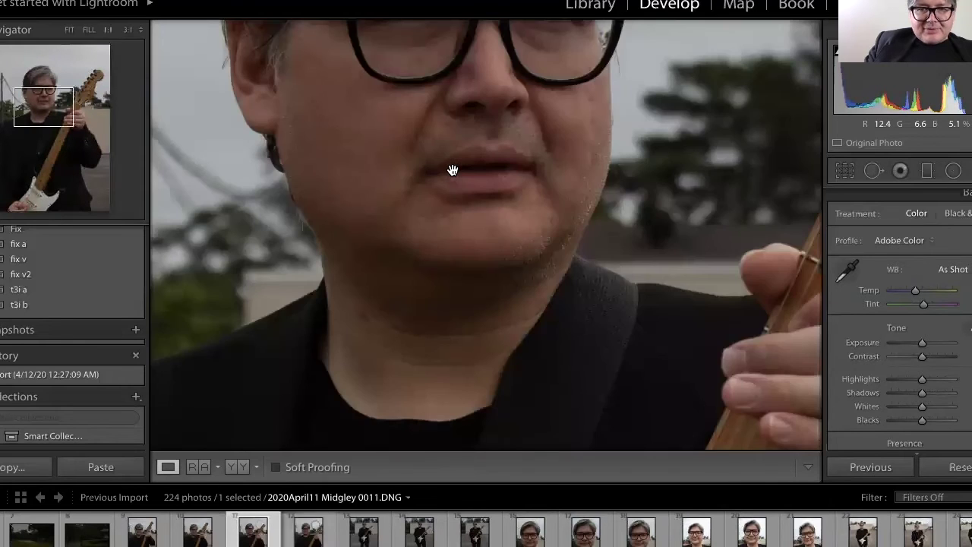
left_click(453, 170)
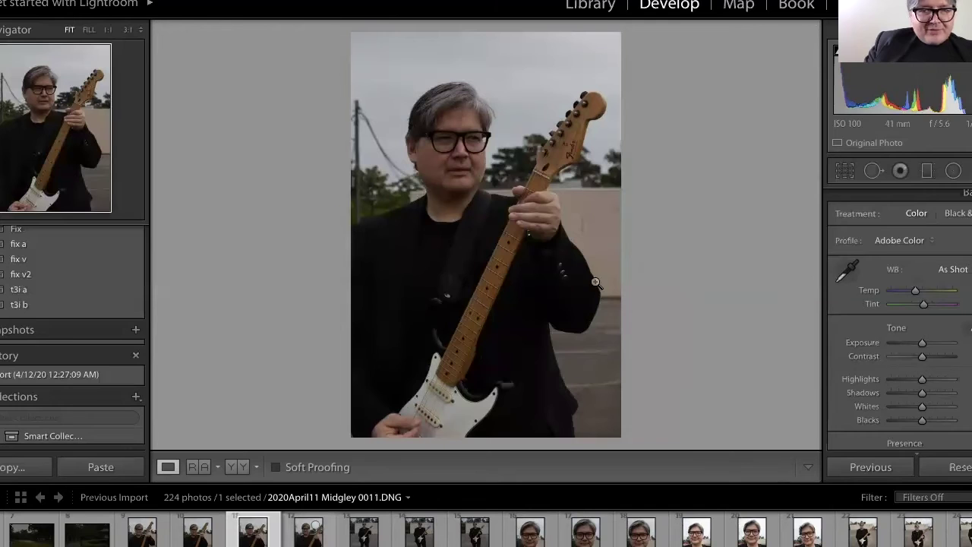
Apply the t3i a preset and Auto settings to photo 0011, lowering exposure to 1.10
left_click(86, 299)
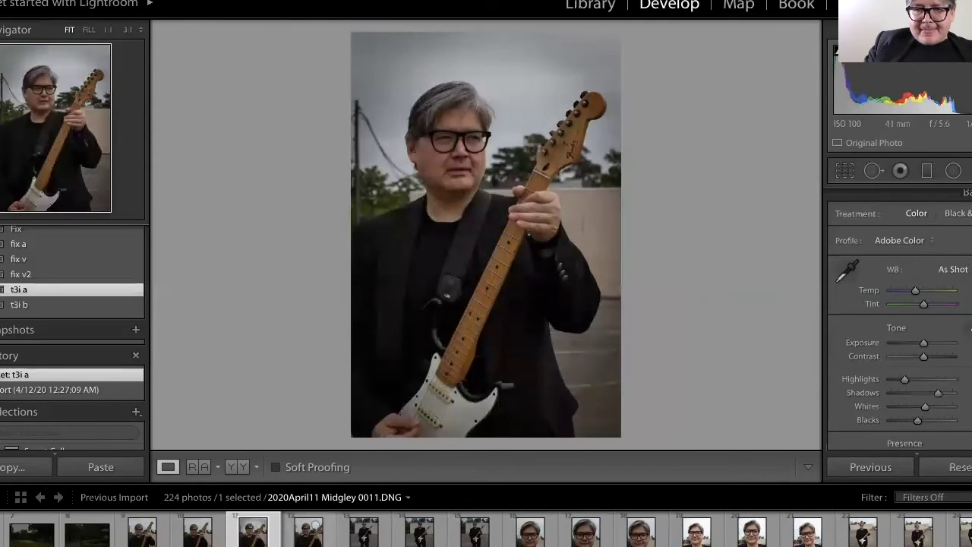
left_click(957, 338)
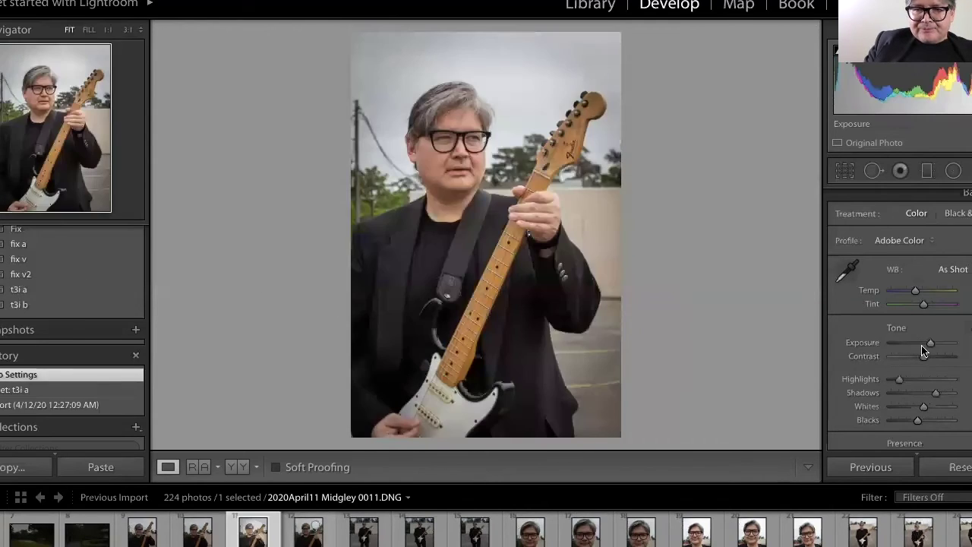
left_click_drag(930, 343, 927, 343)
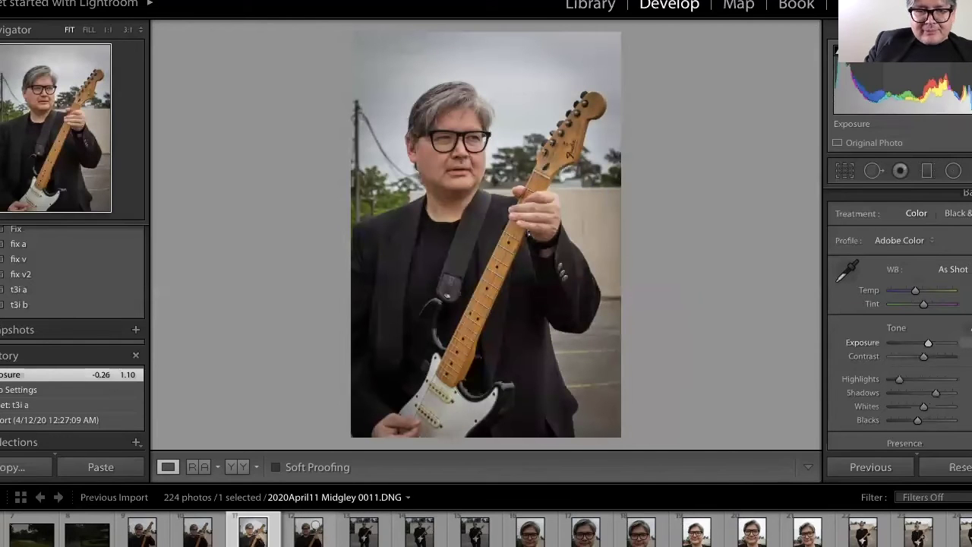
Export photo 0011 using Export with Previous
right_click(258, 540)
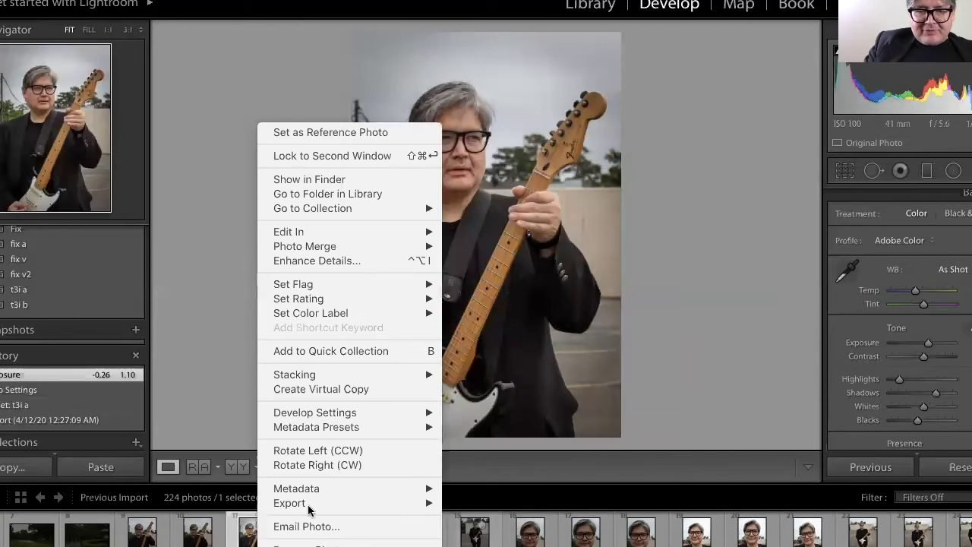
mouse_move(308, 503)
left_click(473, 478)
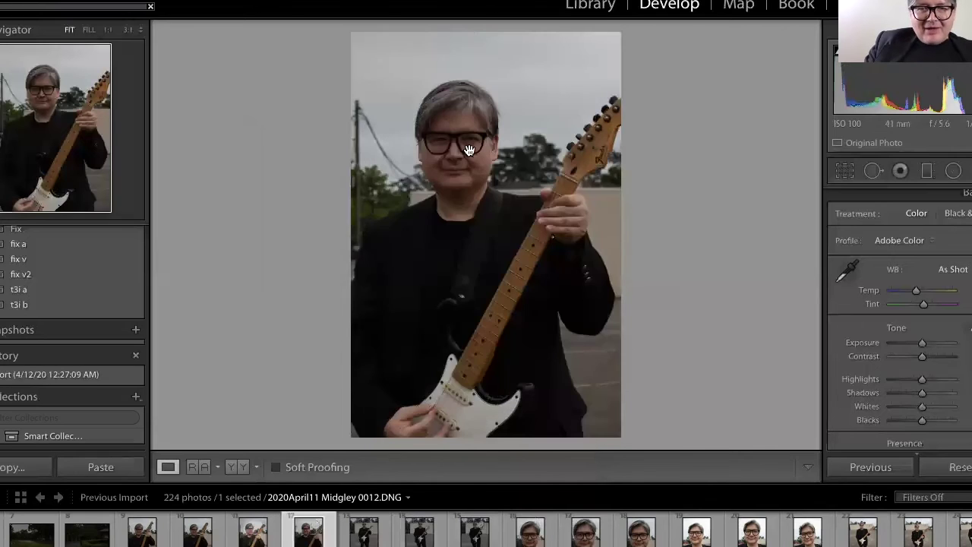
Check photo 0012 at 1:1, zoom back out, then open photo 0013
left_click(469, 152)
left_click(400, 388)
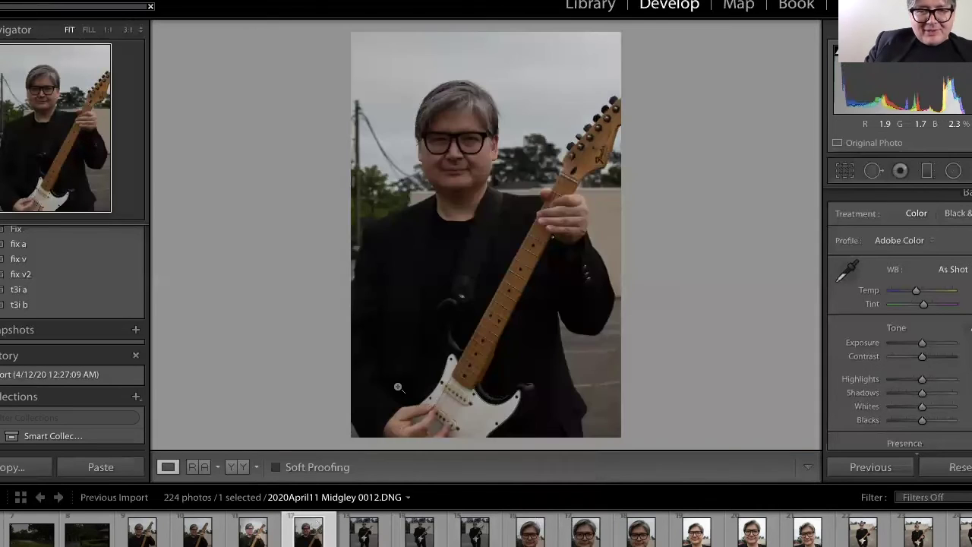
left_click(365, 533)
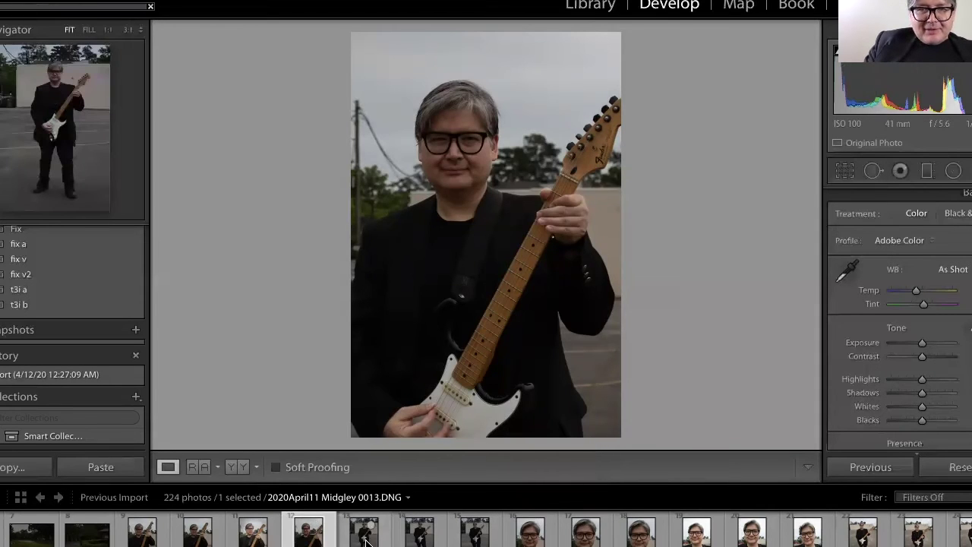
Compare photos 0013–0015, checking shoulder and hip detail at 1:1, and settle on 0013
left_click(366, 536)
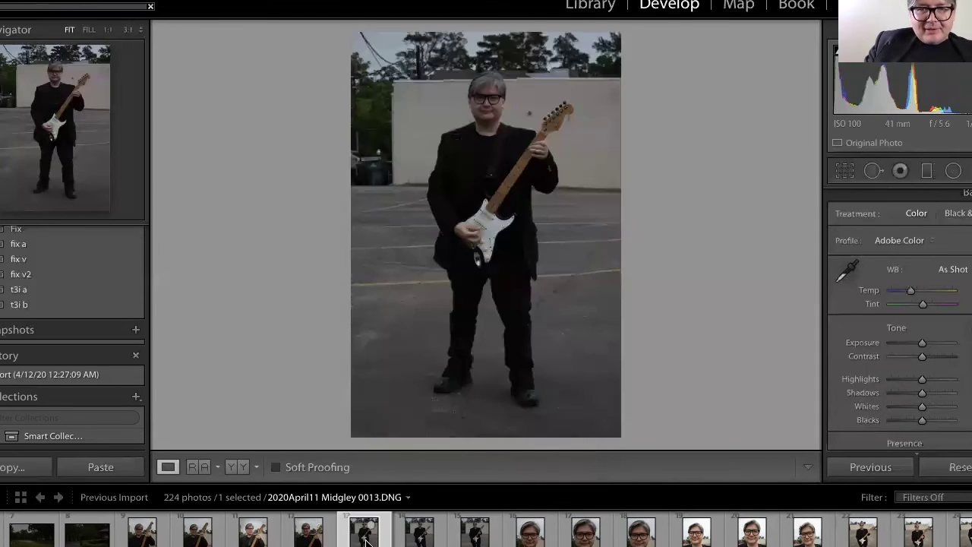
left_click(420, 540)
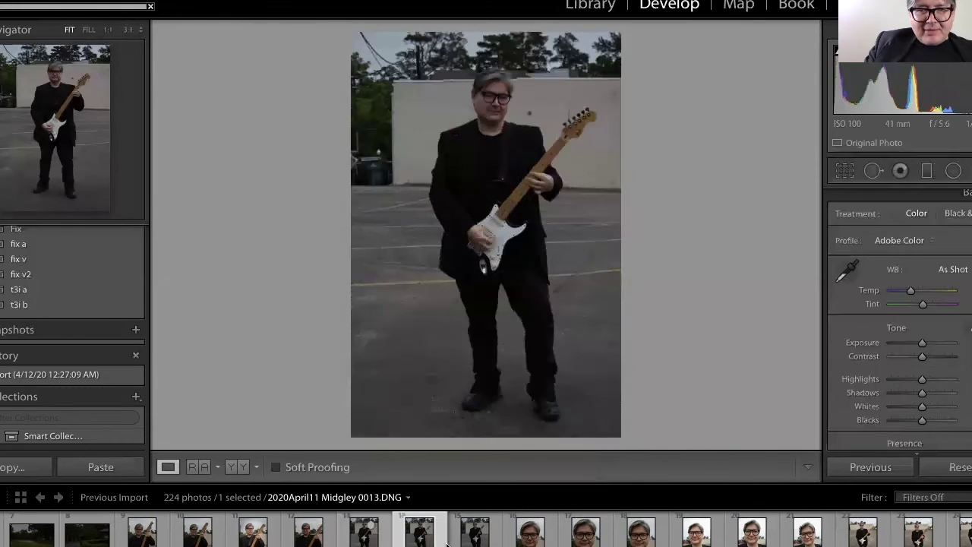
key("Right")
key("Left")
key("Left")
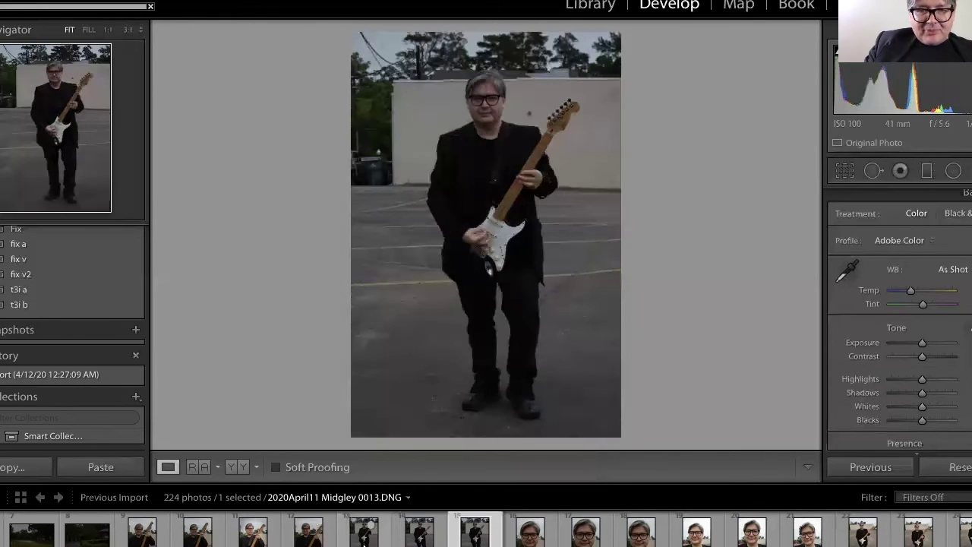
left_click(363, 535)
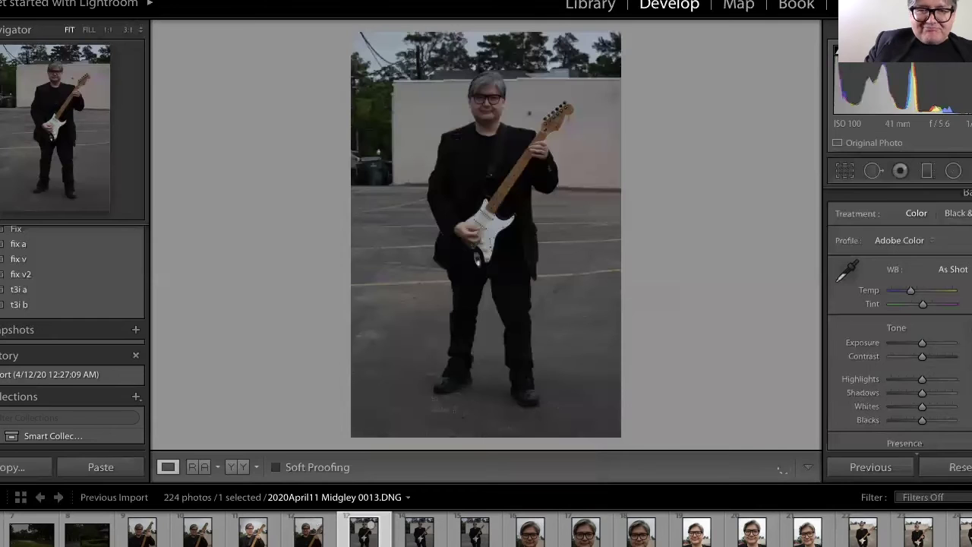
key("Right")
key("Right")
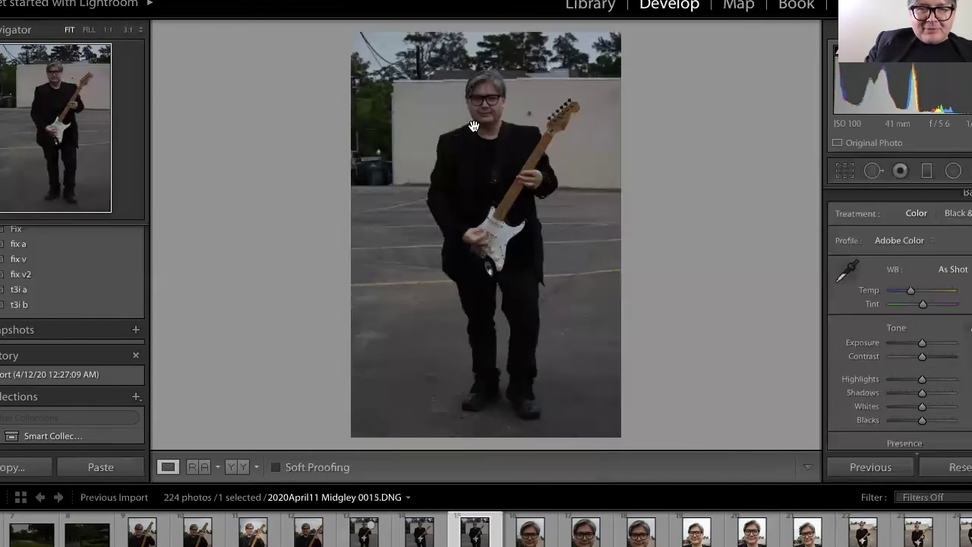
left_click(468, 126)
left_click(366, 145)
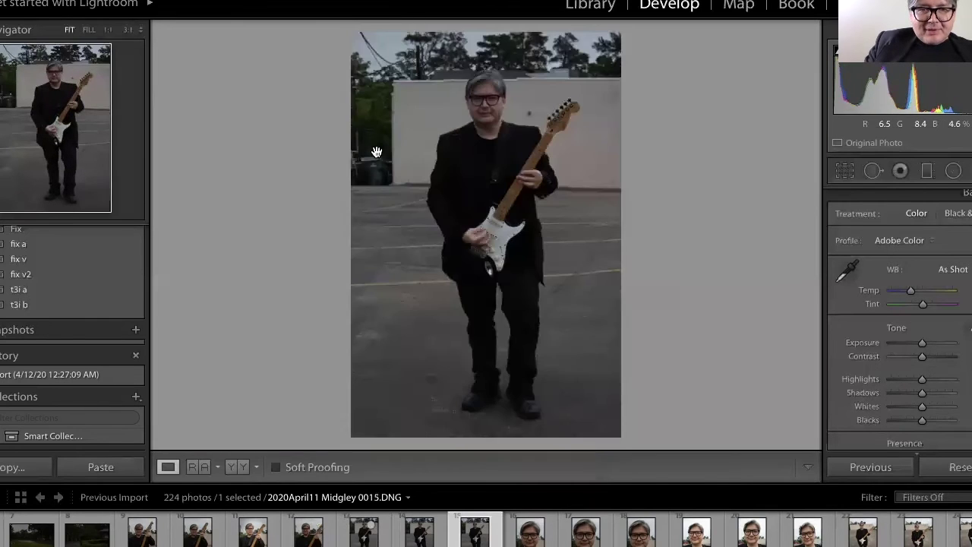
left_click(367, 540)
left_click(472, 284)
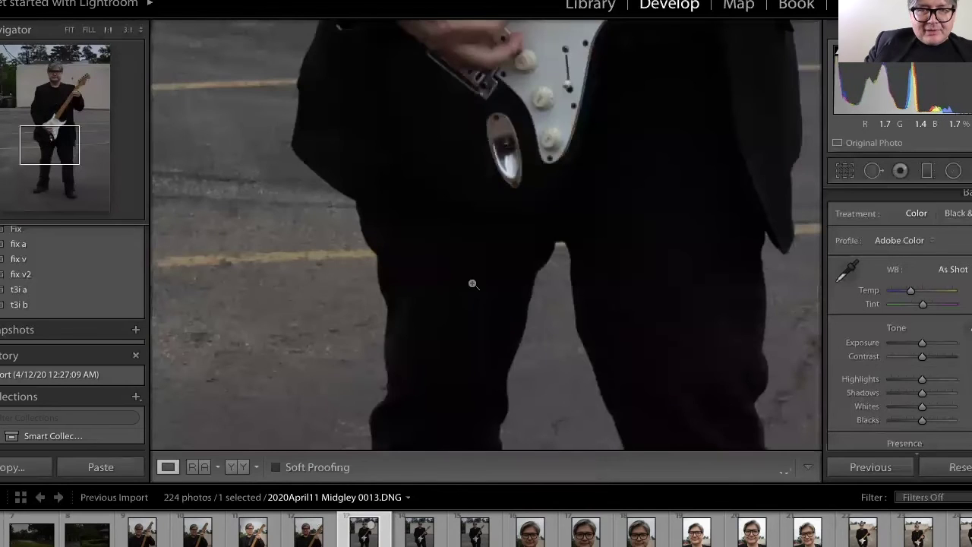
left_click(472, 283)
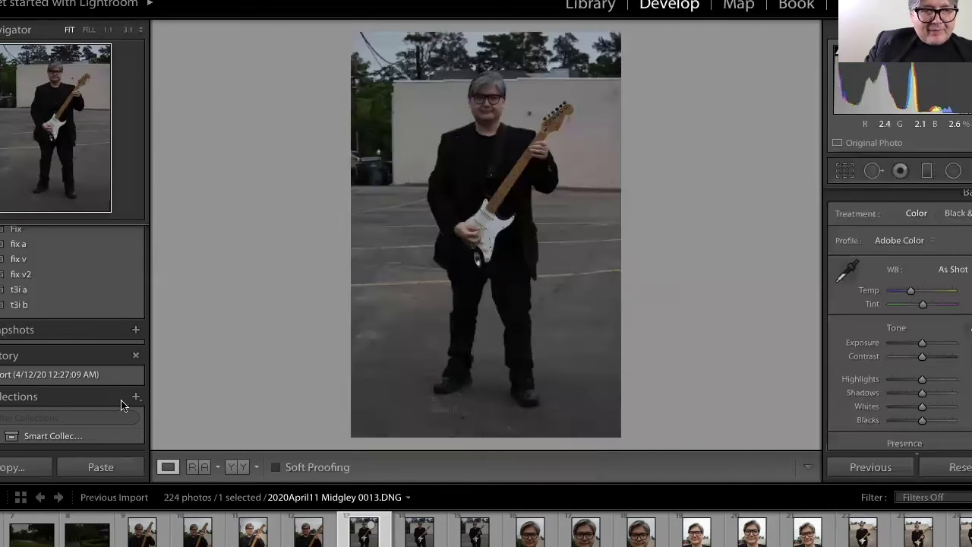
Apply the t3i a preset and auto tone to 0013, lowering exposure to 1.00
left_click(86, 294)
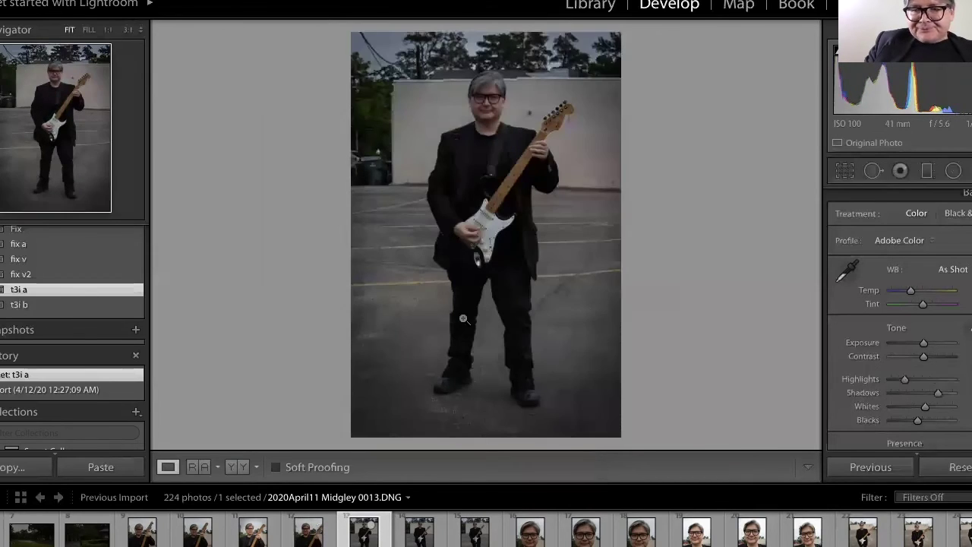
key("ctrl+u")
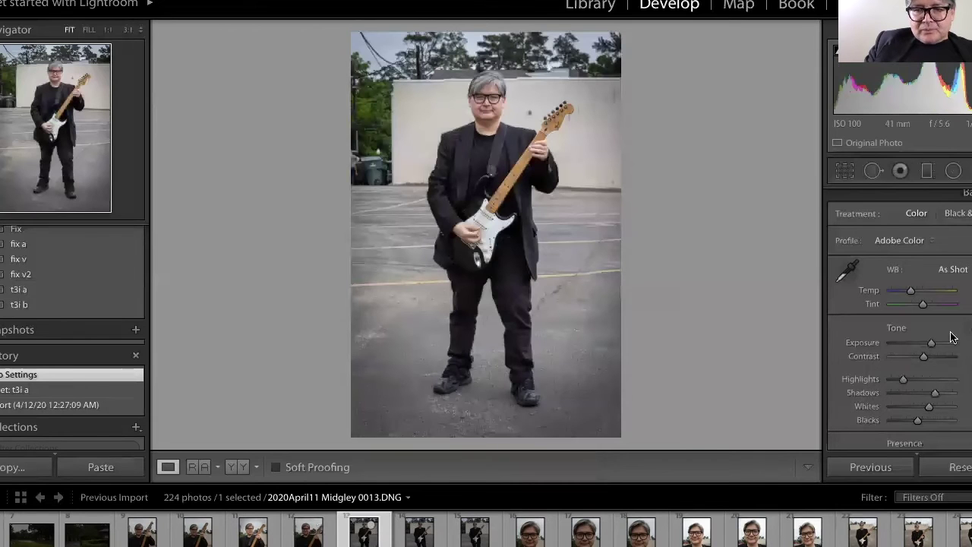
left_click_drag(932, 345, 927, 344)
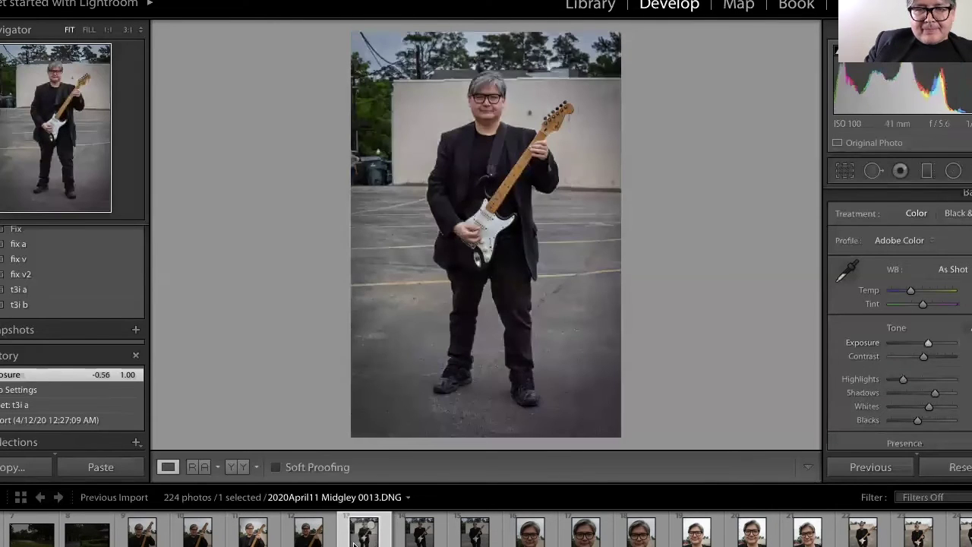
Export 0013 with previous settings and move on to photo 0016
right_click(353, 544)
mouse_move(438, 502)
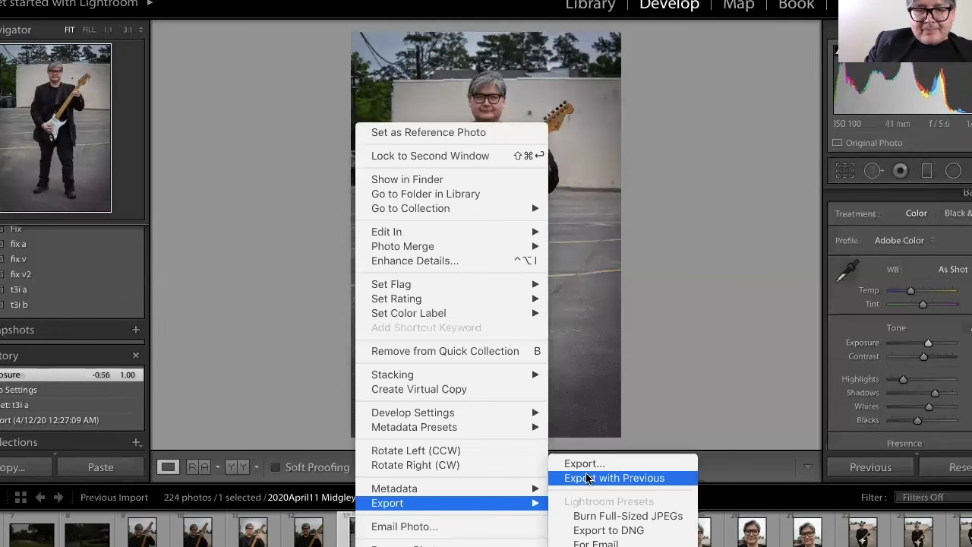
left_click(582, 476)
left_click(532, 533)
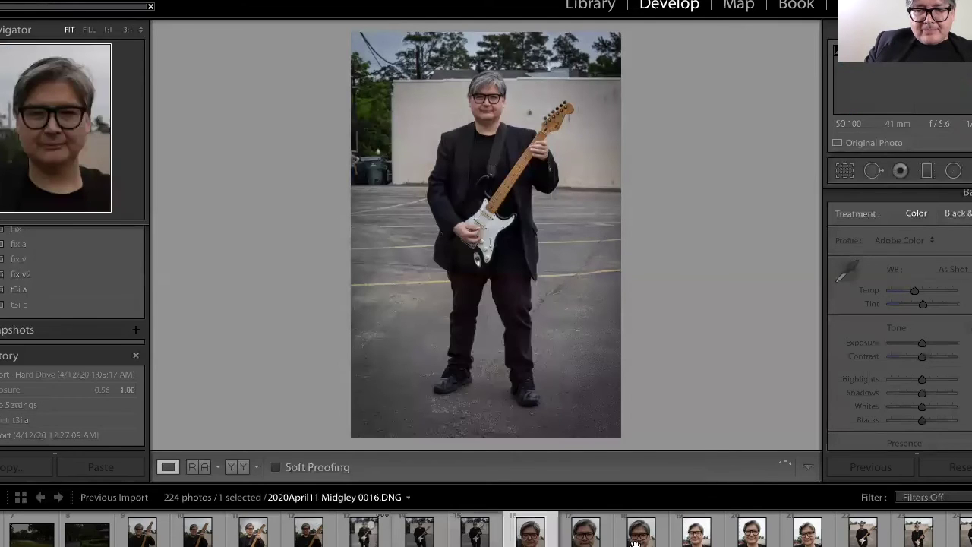
Preview close-ups 0017, 0018 and 0021, returning to 0018 and checking its face at 1:1
left_click(598, 541)
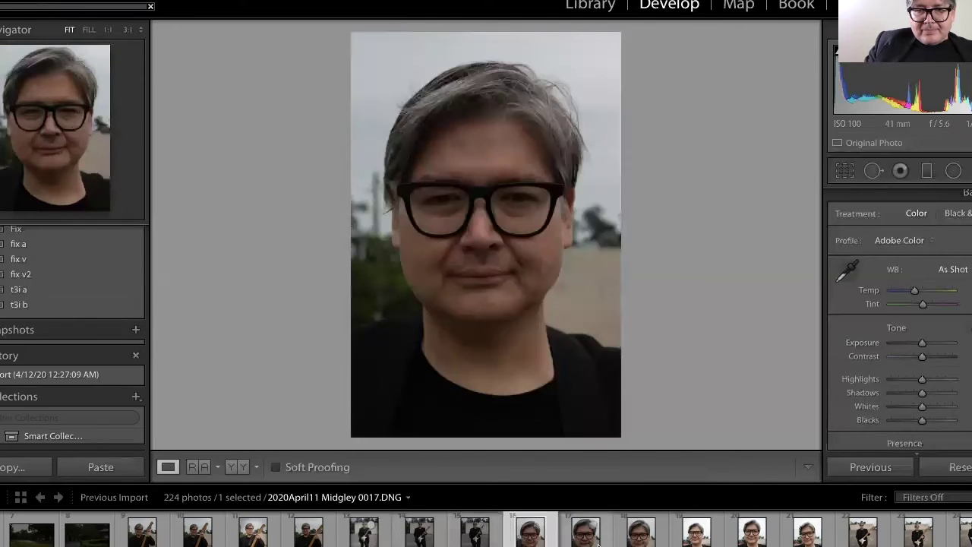
left_click(642, 543)
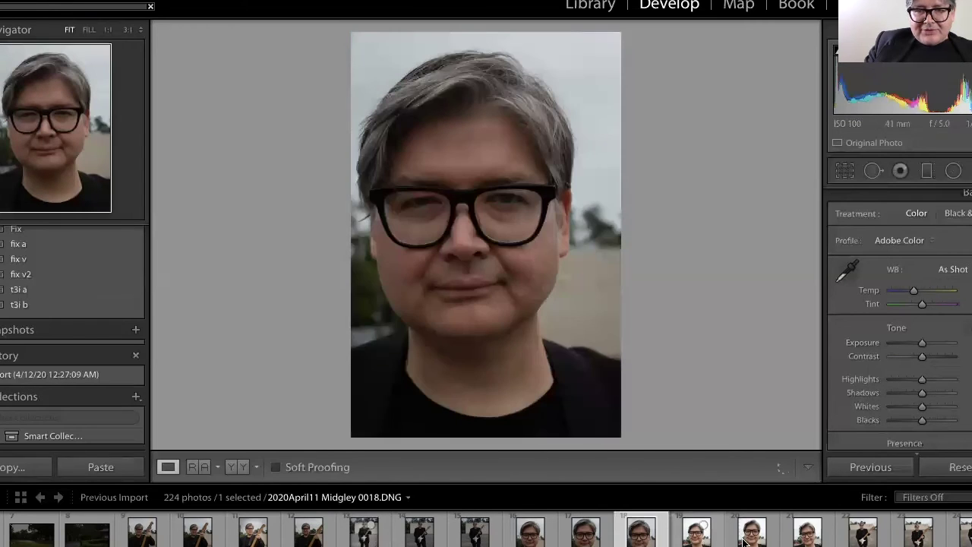
left_click(745, 541)
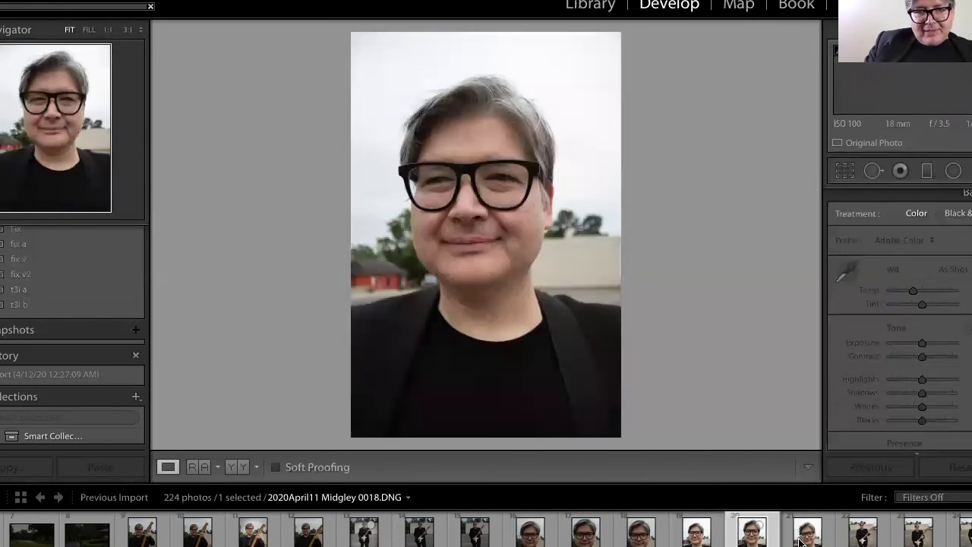
left_click(800, 540)
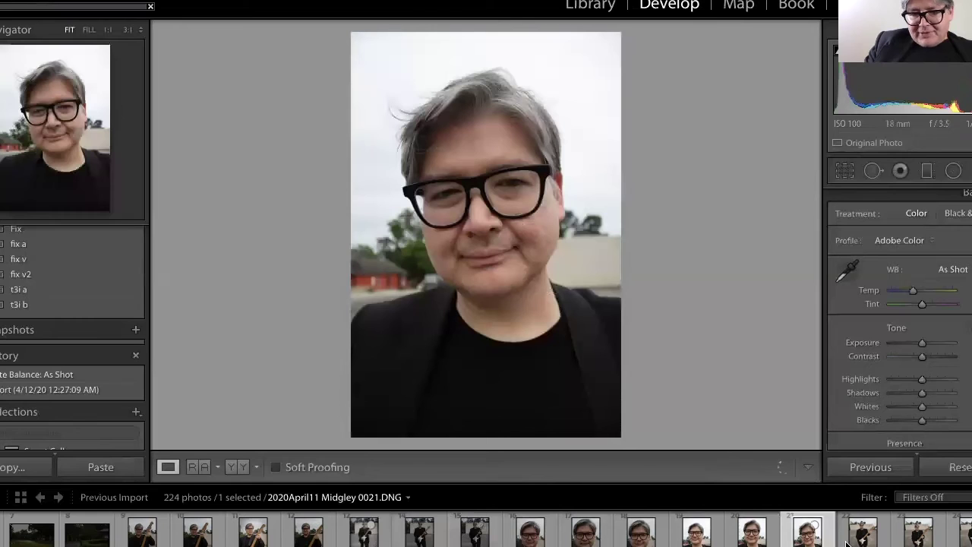
left_click(649, 544)
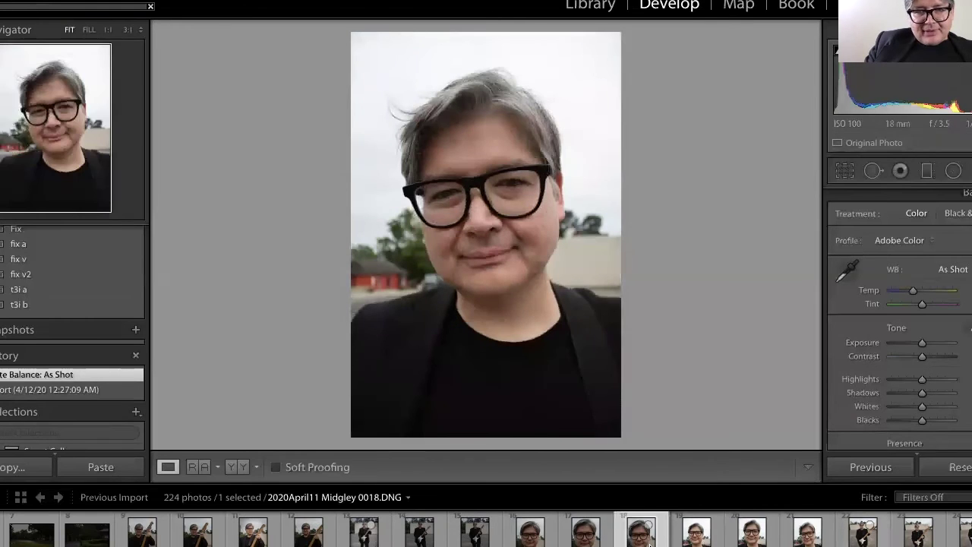
left_click(445, 205)
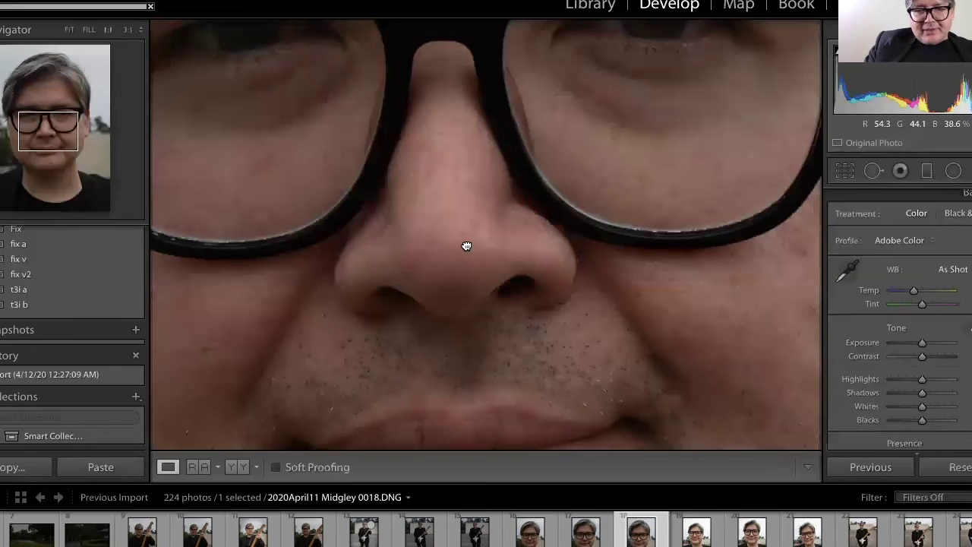
left_click(467, 246)
Try t3i b, then apply t3i a with auto settings and exposure lowered to 0.45
left_click(69, 304)
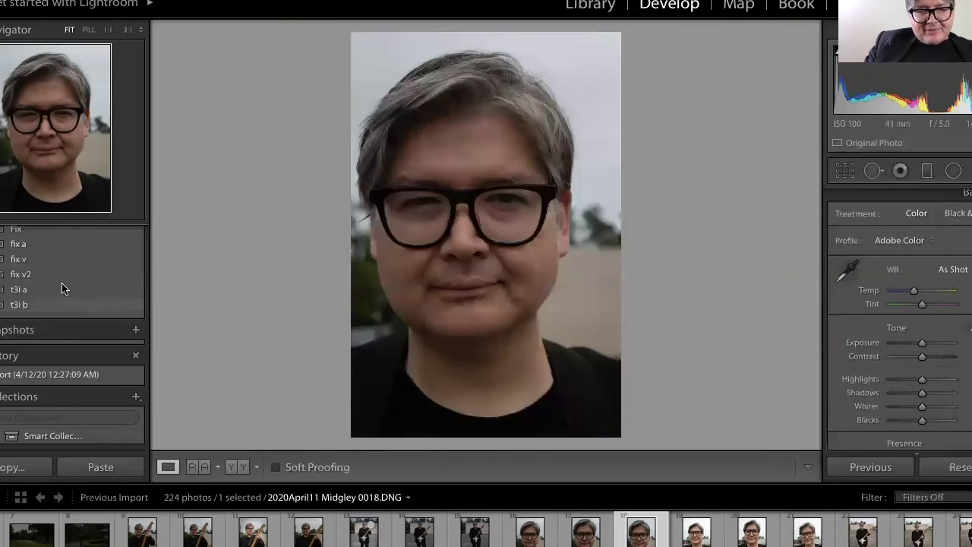
left_click(60, 295)
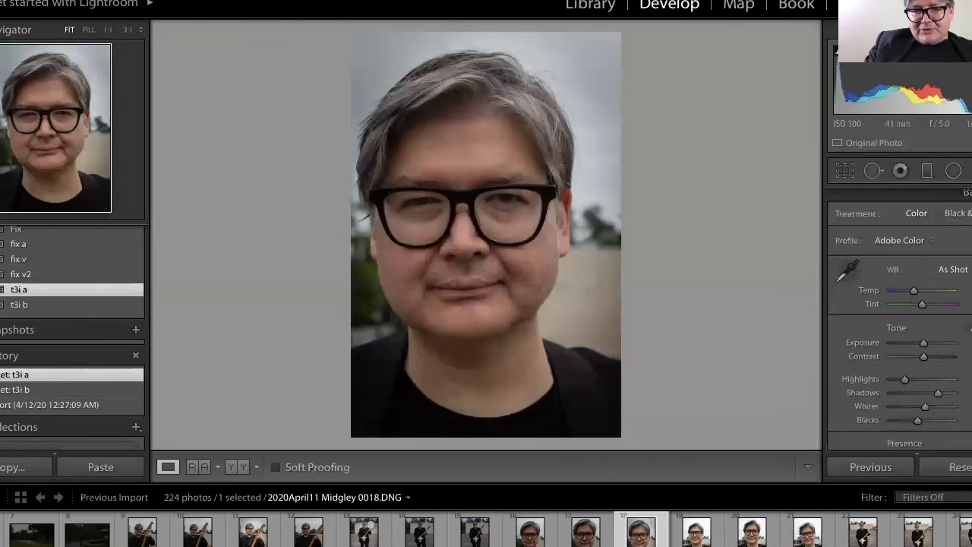
key("ctrl+u")
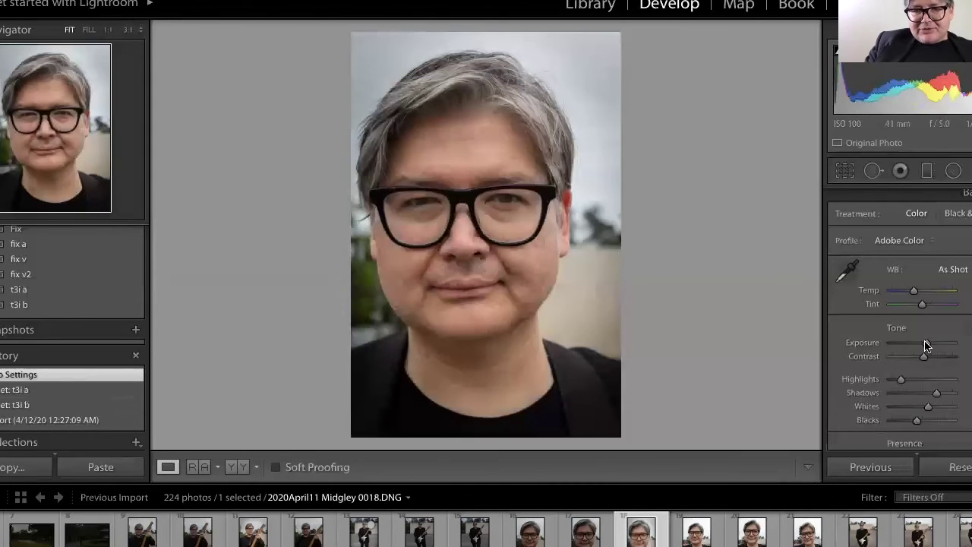
left_click_drag(923, 346, 922, 347)
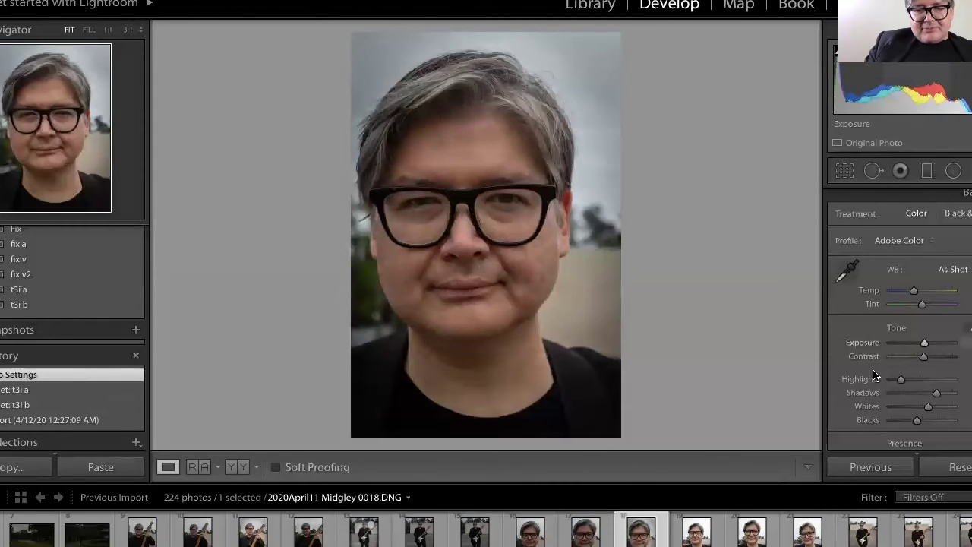
Export portrait 0018 using Export with Previous
right_click(644, 539)
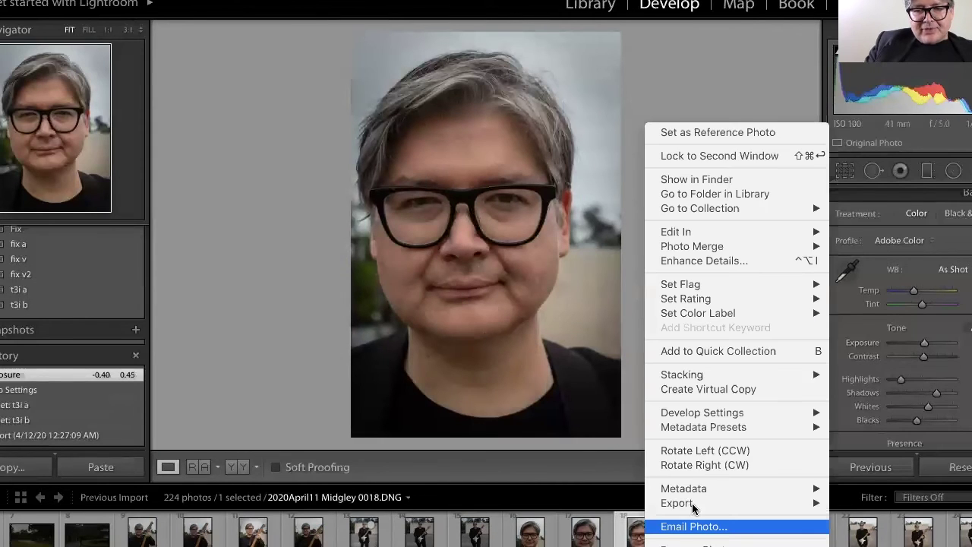
mouse_move(691, 503)
left_click(842, 479)
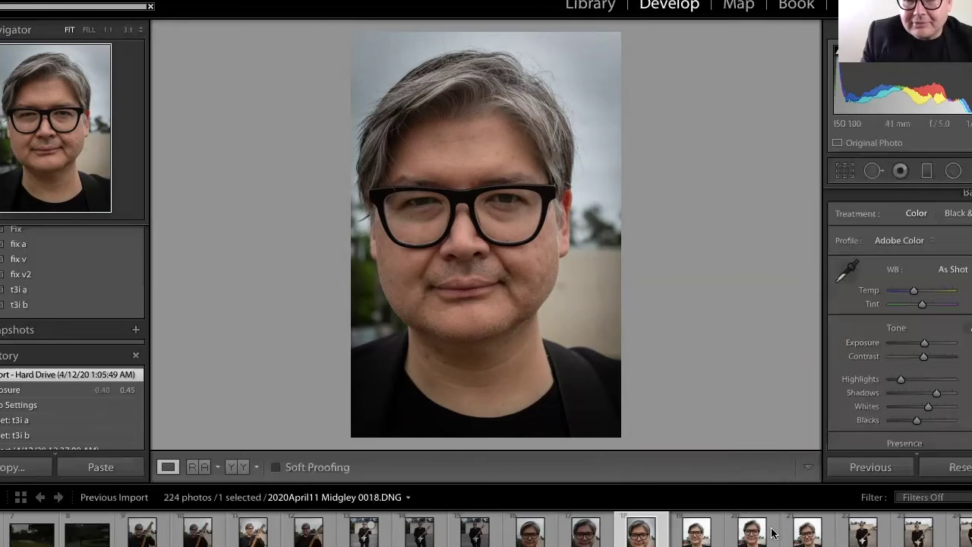
Step through the guitar shots to 0023, checking the shoe and face at 1:1
scroll(622, 534, "down", 3)
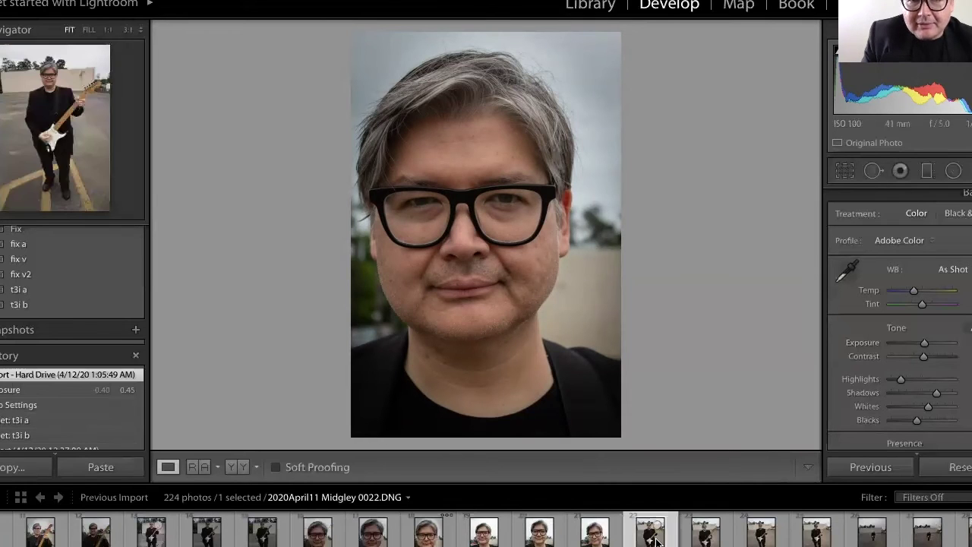
left_click(656, 540)
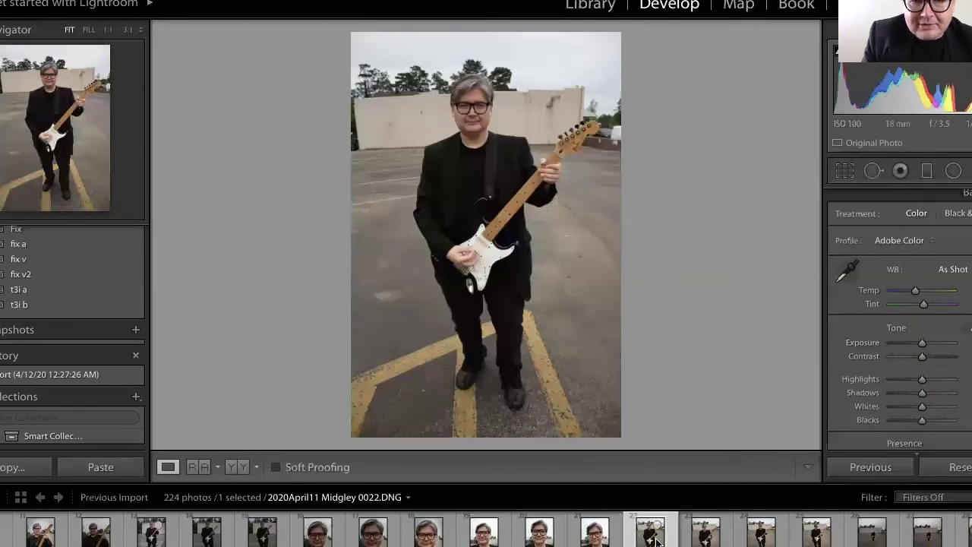
key("Right")
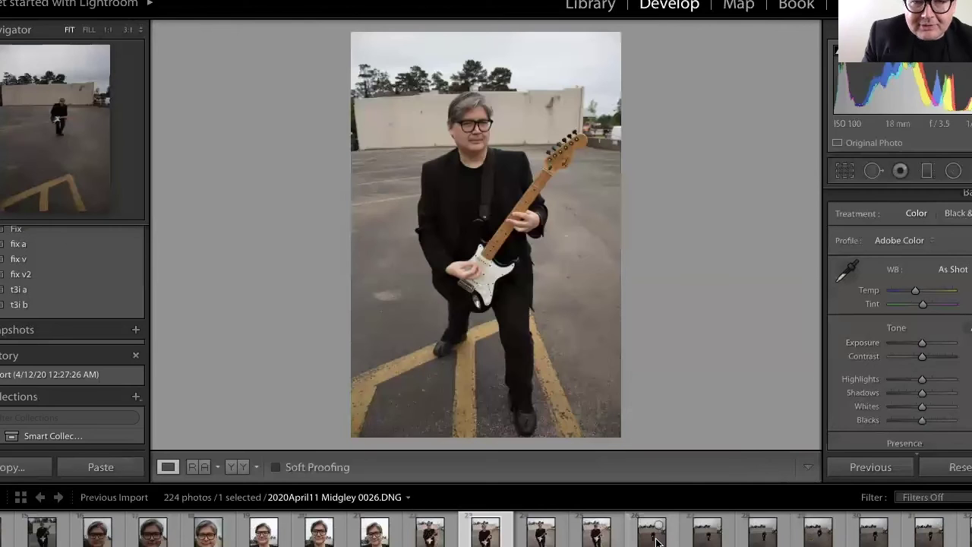
key("Right")
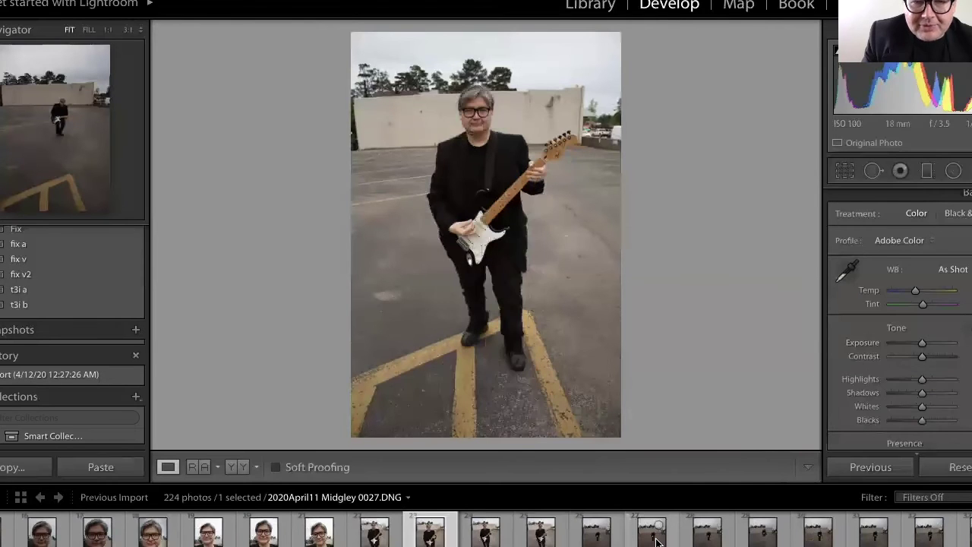
key("Right")
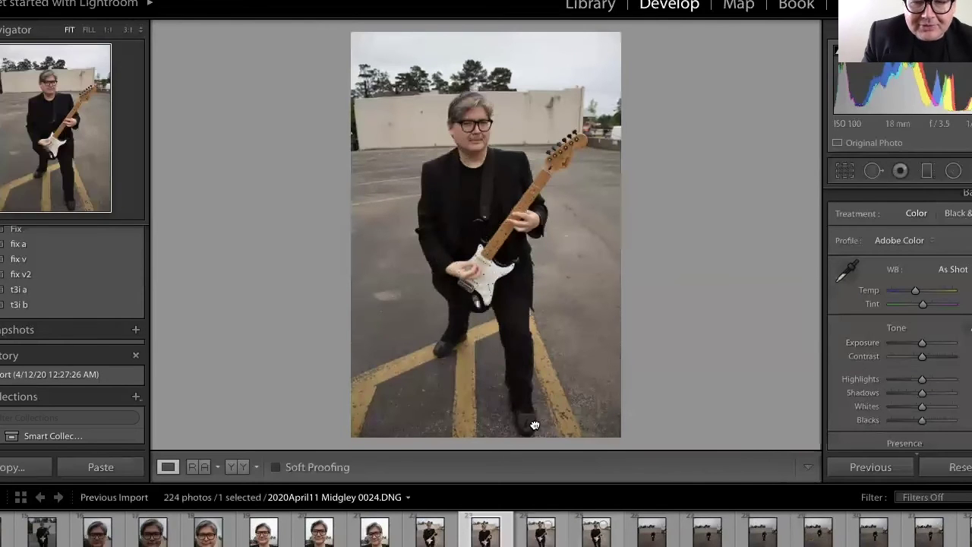
left_click(534, 425)
left_click(479, 134)
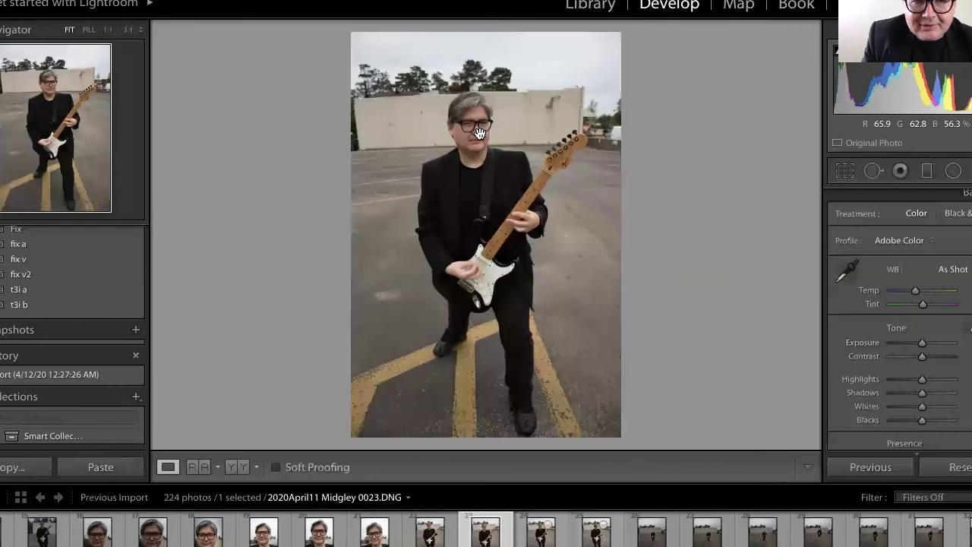
left_click(479, 134)
key("z")
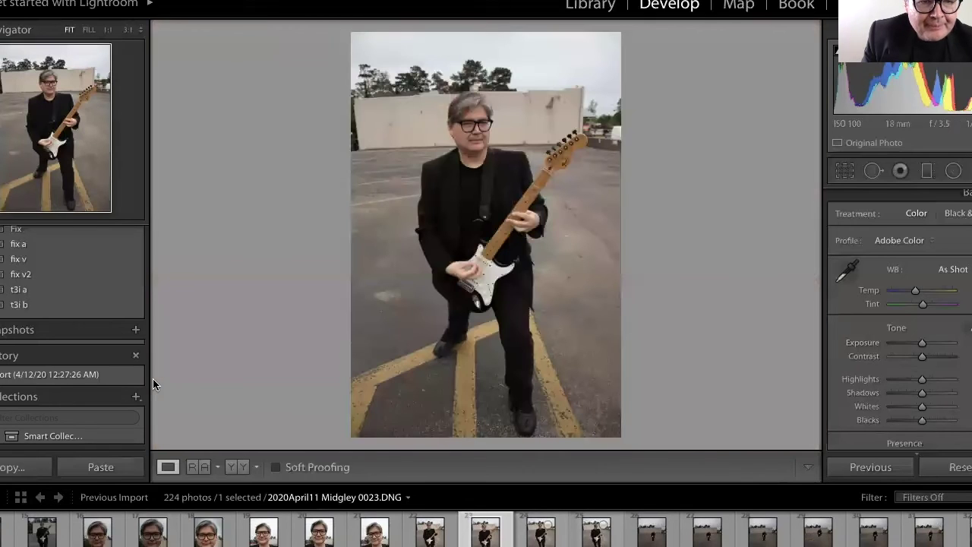
Apply t3i a and auto settings to 0023, lower exposure slightly, and check the headstock at 1:1
left_click(89, 292)
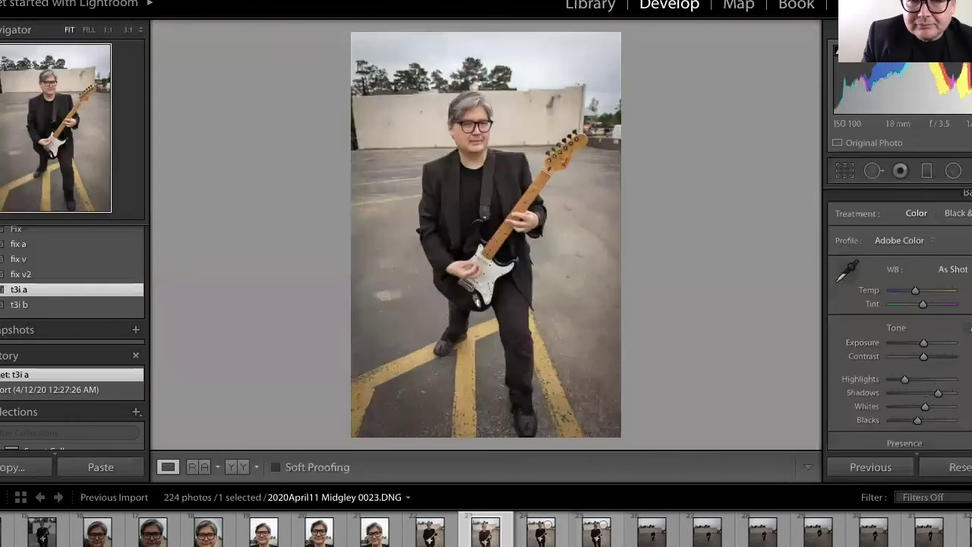
left_click(958, 328)
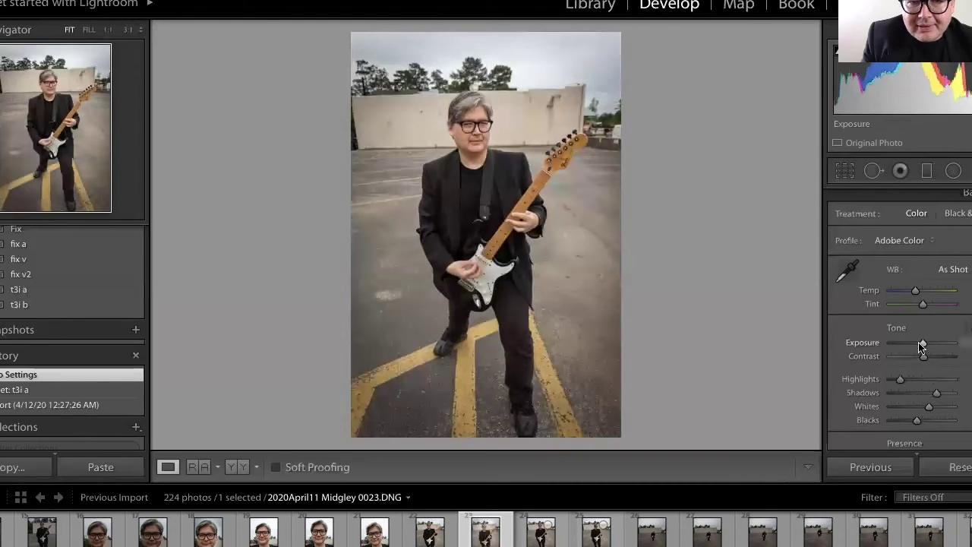
left_click_drag(920, 346, 918, 346)
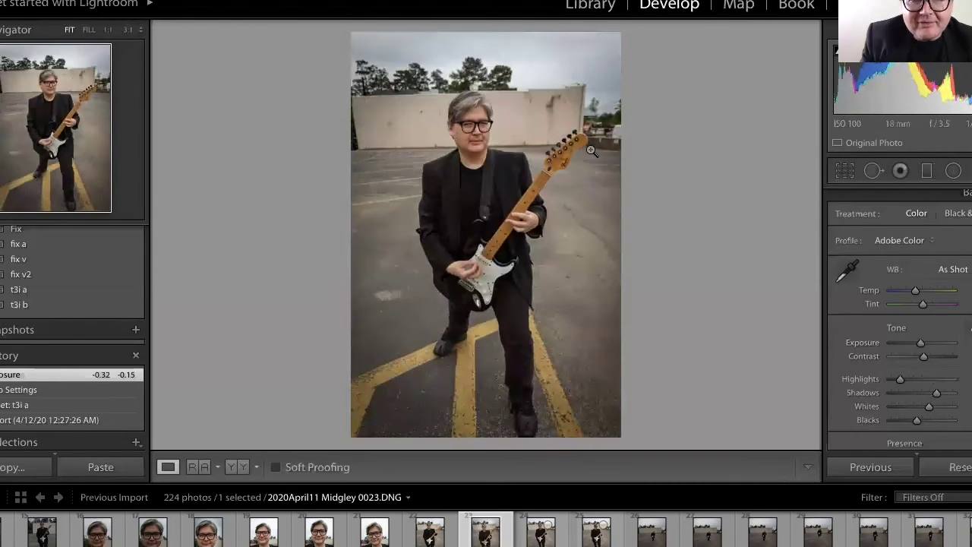
left_click(581, 127)
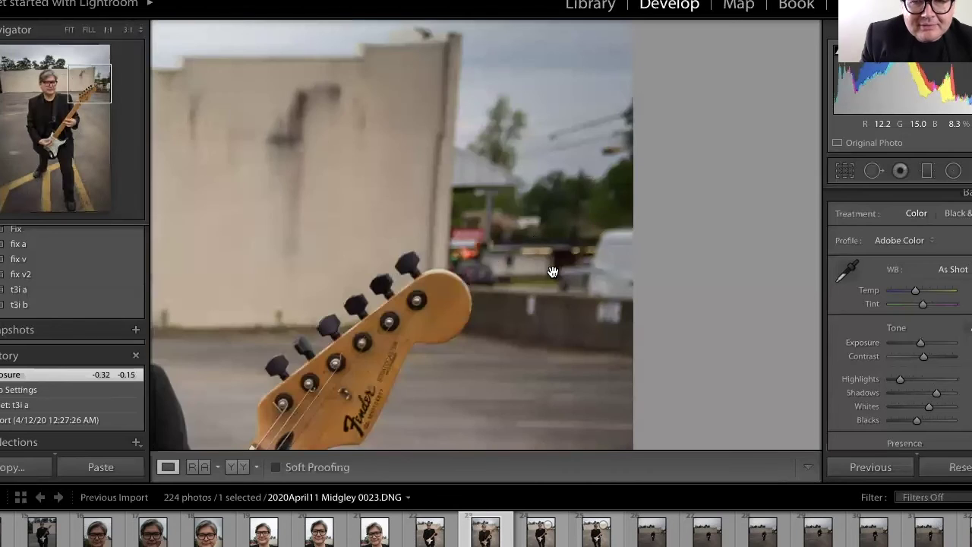
left_click(366, 154)
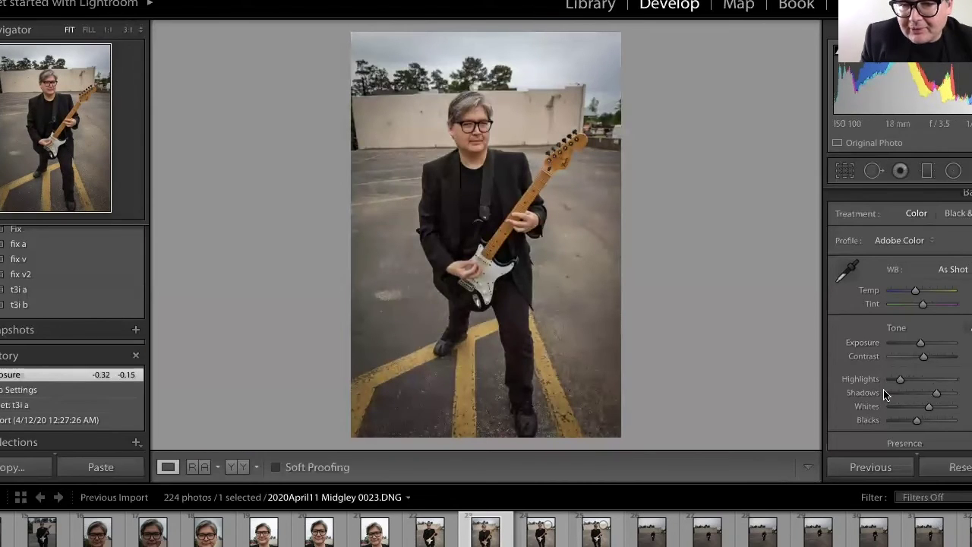
Toggle lens profile corrections off and on for comparison, leaving them enabled
scroll(884, 393, "down", 10)
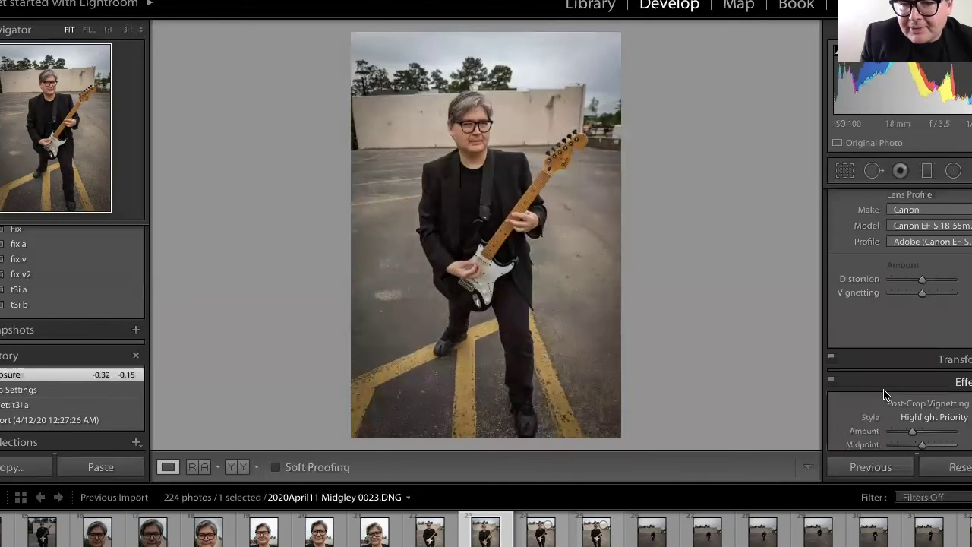
scroll(884, 393, "up", 3)
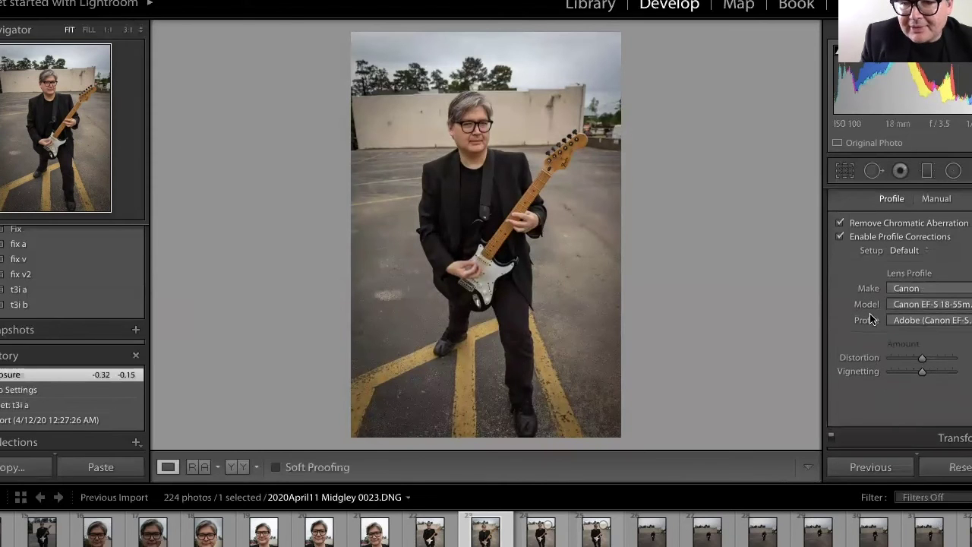
left_click(840, 236)
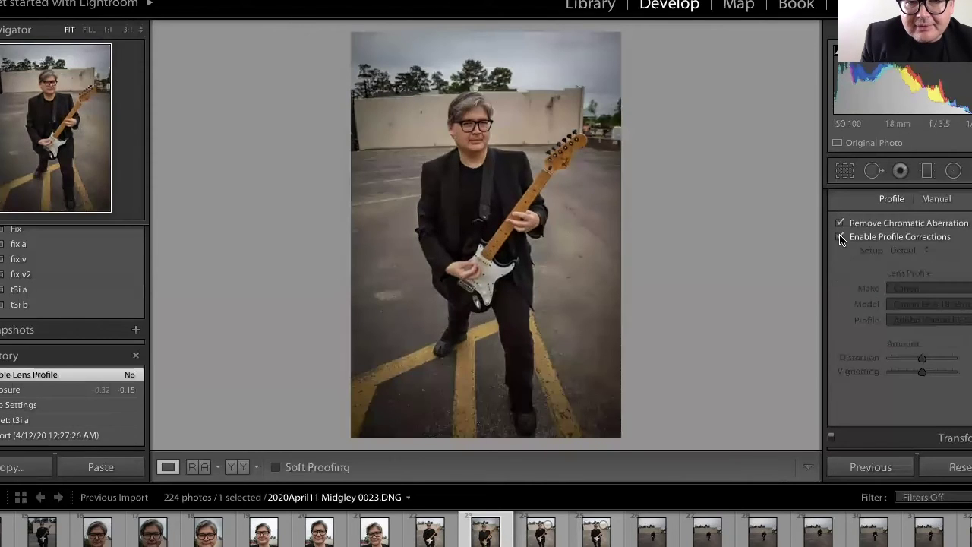
left_click(839, 237)
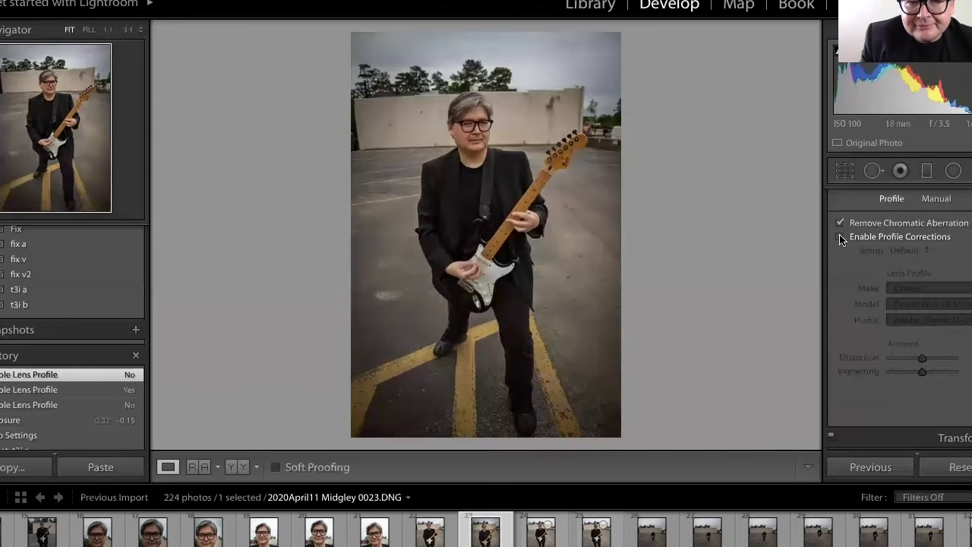
left_click(840, 237)
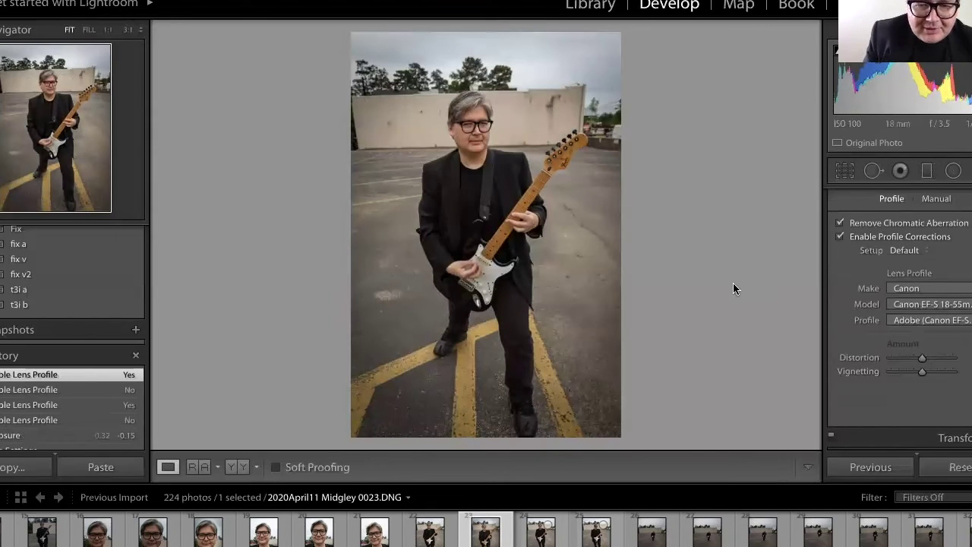
Export photo 0023 with previous settings, then browse to photos 0025 and 0026
right_click(481, 539)
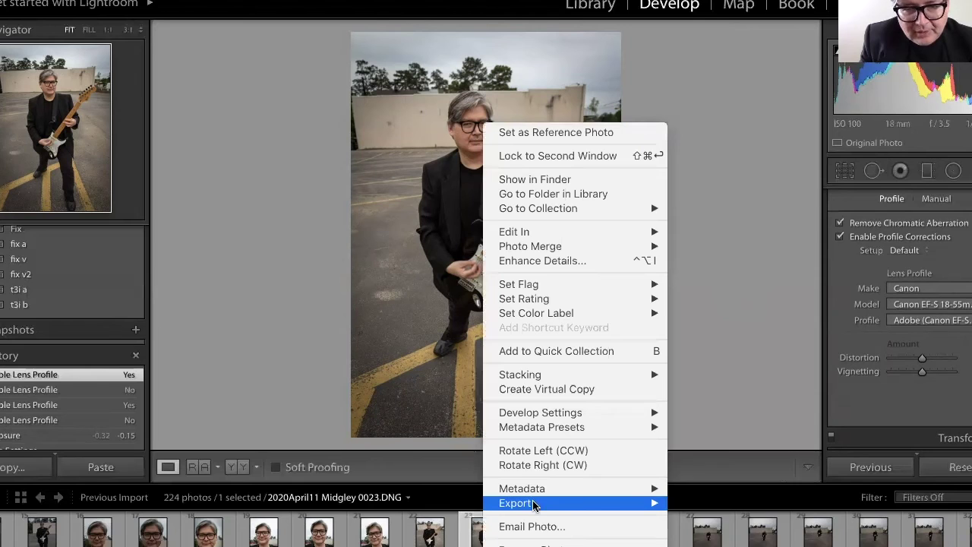
mouse_move(536, 504)
left_click(734, 477)
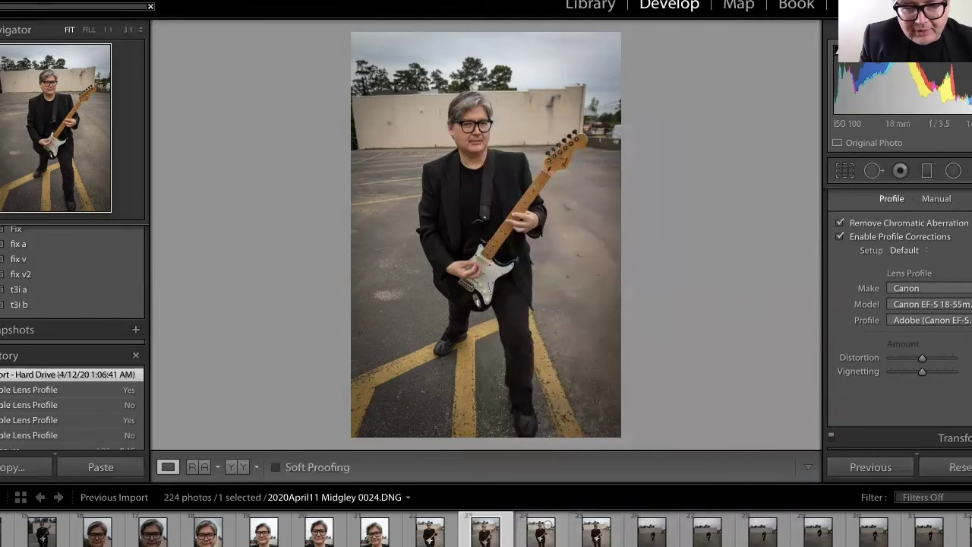
left_click(597, 541)
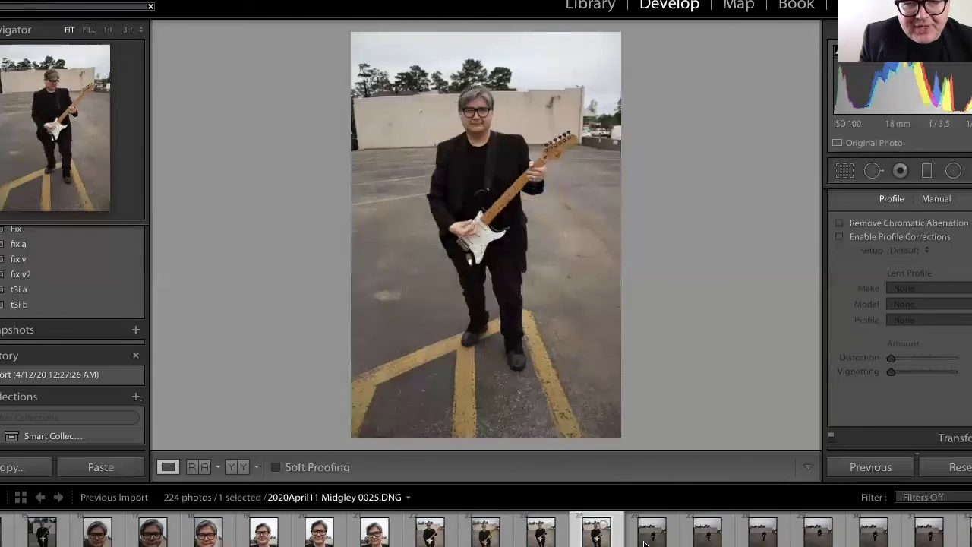
left_click(636, 542)
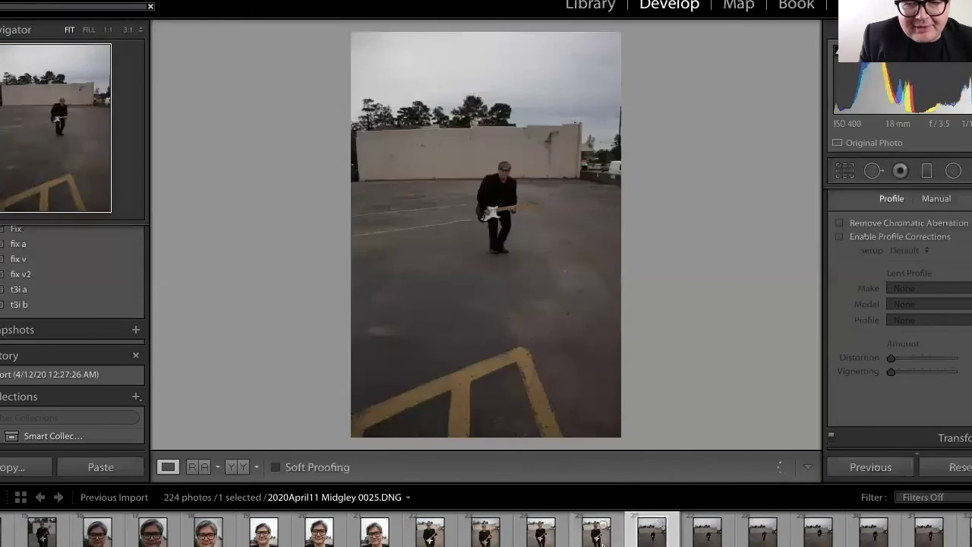
left_click(598, 542)
key("Left")
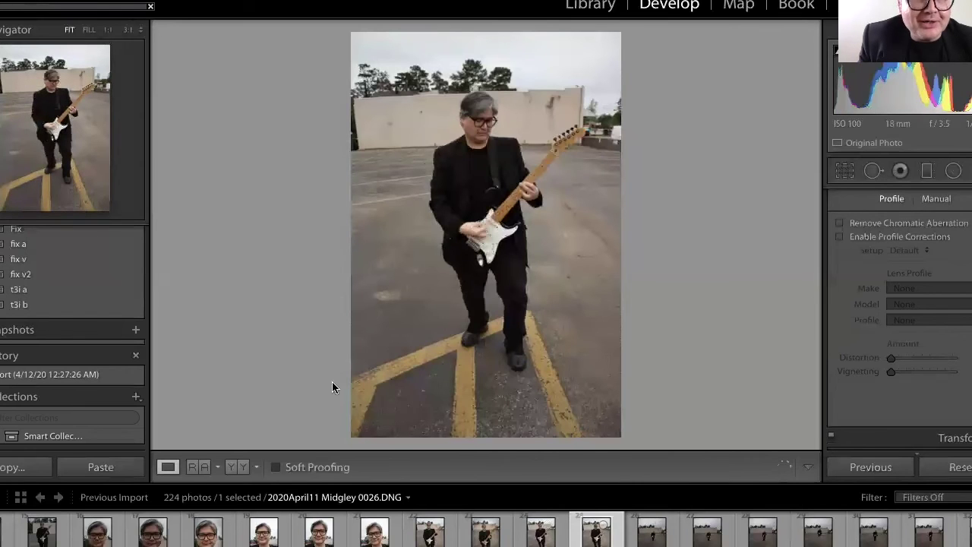
Open photo 0024, apply auto tone settings, and nudge its exposure down slightly
left_click(547, 540)
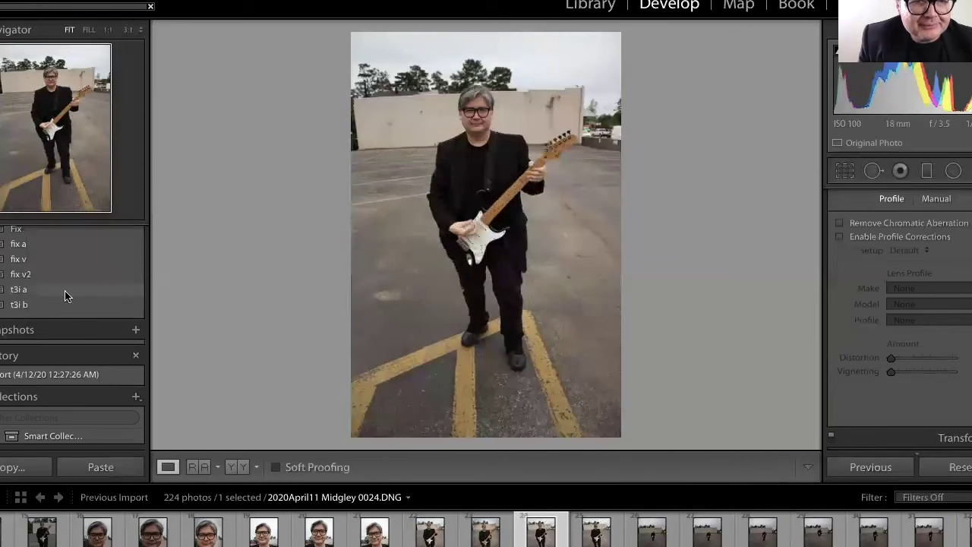
scroll(934, 289, "up", 5)
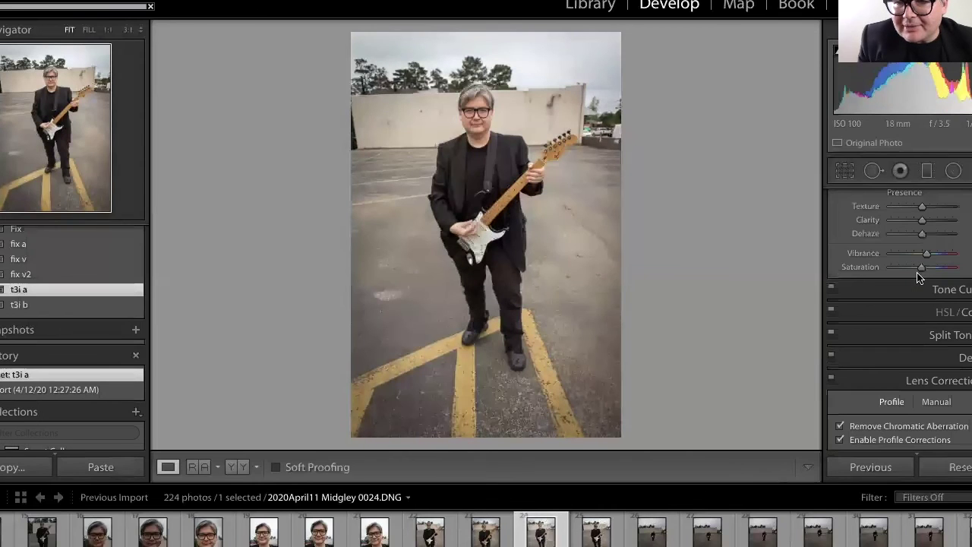
scroll(953, 303, "up", 4)
scroll(899, 319, "down", 1)
key("ctrl+u")
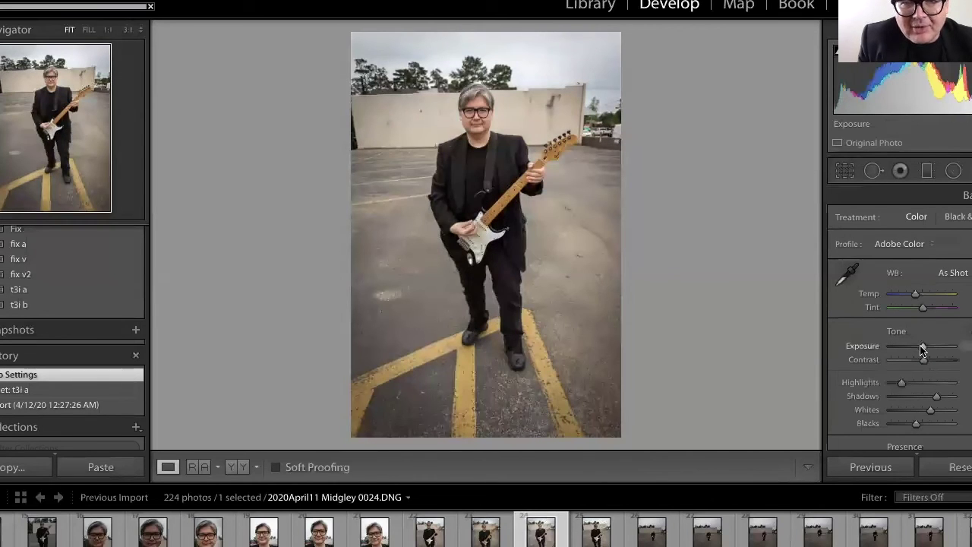
key("Down")
Export photo 0024 with previous settings and move on to 0026
right_click(547, 533)
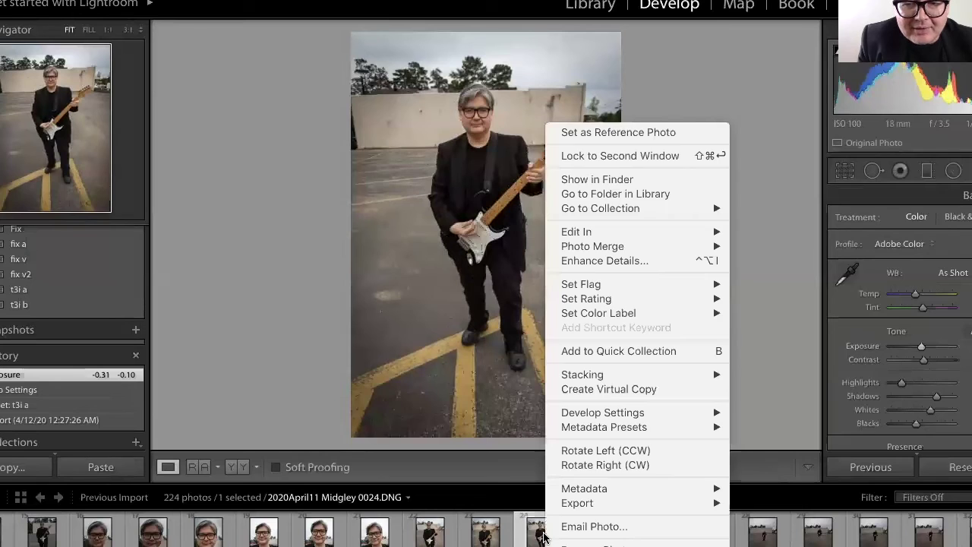
mouse_move(577, 505)
left_click(772, 479)
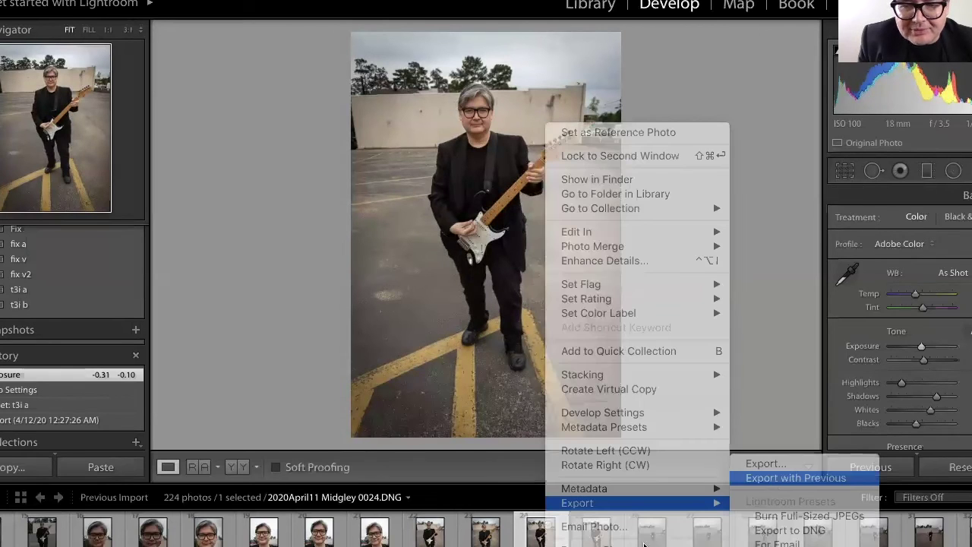
left_click(644, 541)
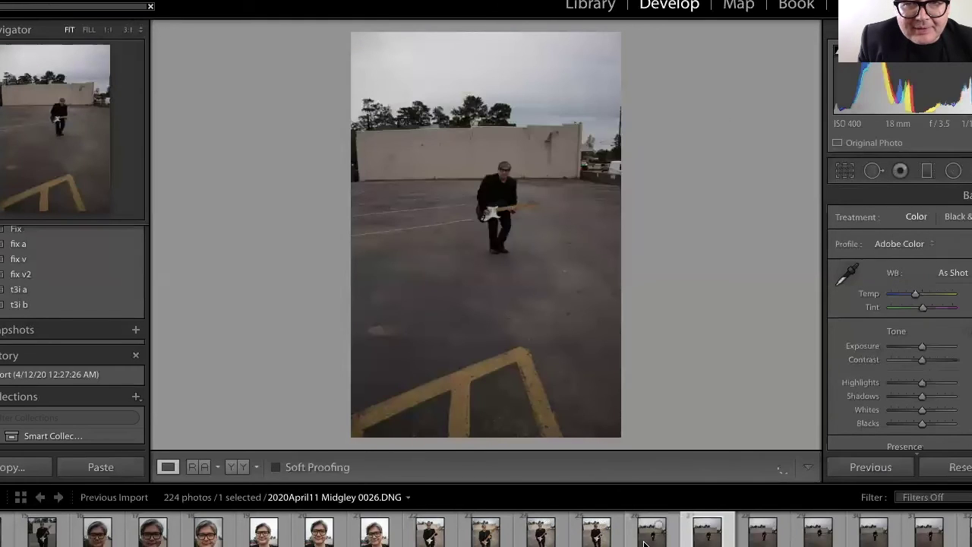
Step through the jumping guitarist shots, checking one at 1:1, and open 0031.DNG
key("Right")
key("Right")
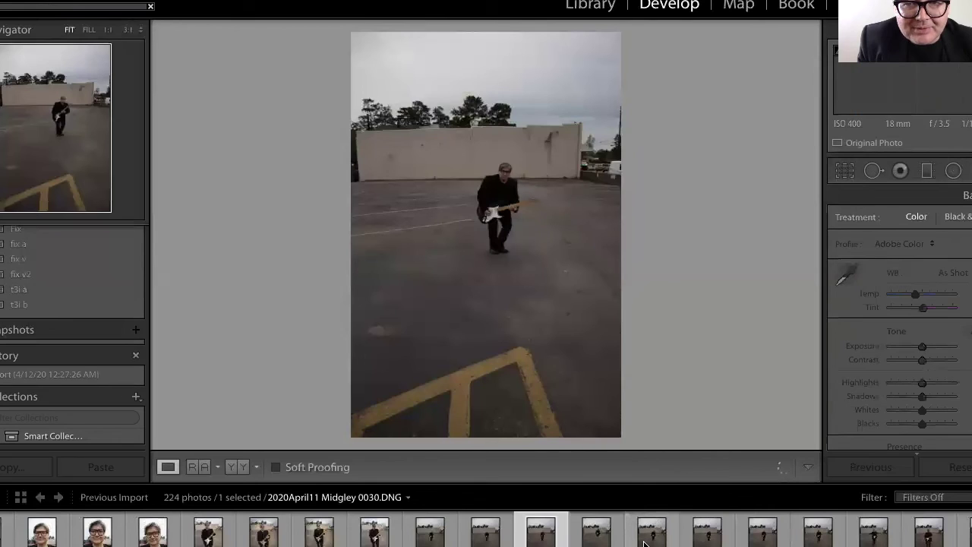
key("Right")
key("Right")
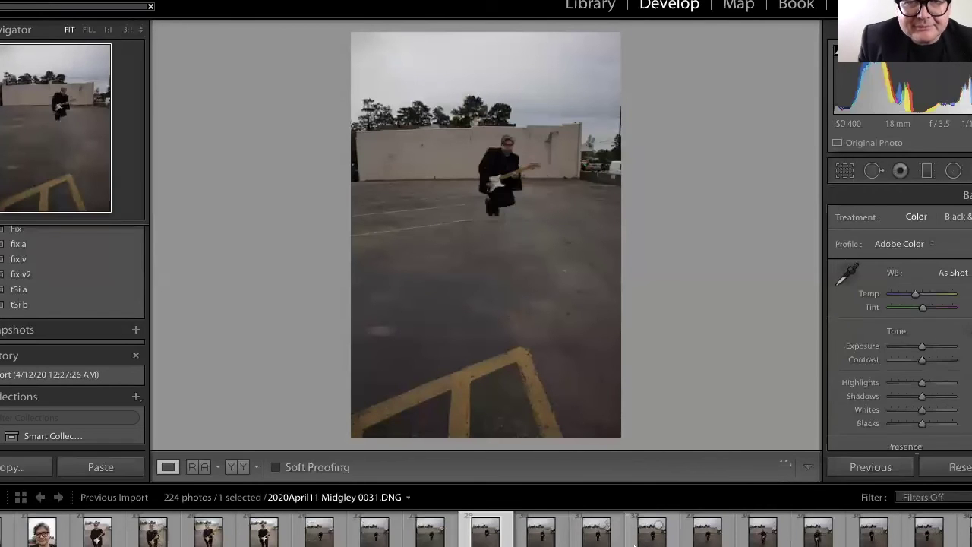
left_click(507, 155)
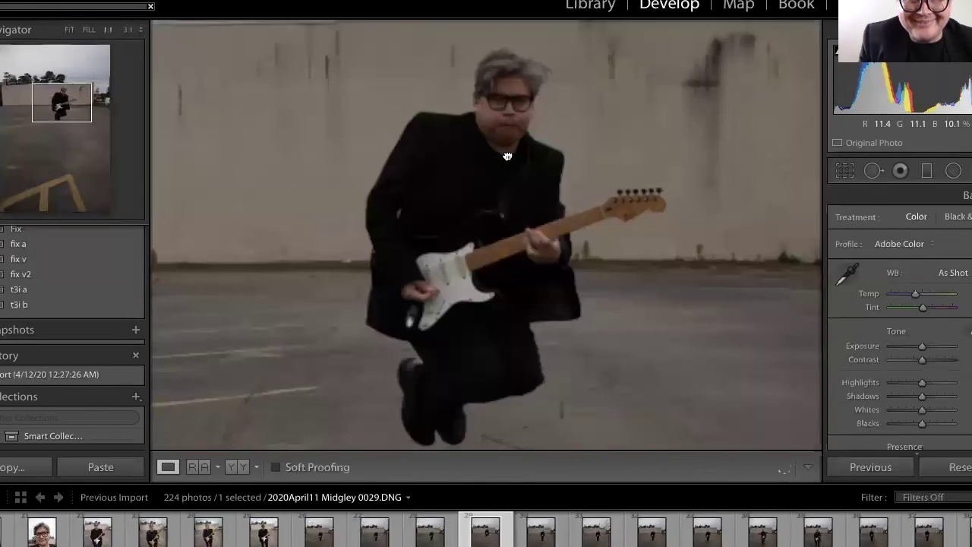
key("z")
left_click(541, 536)
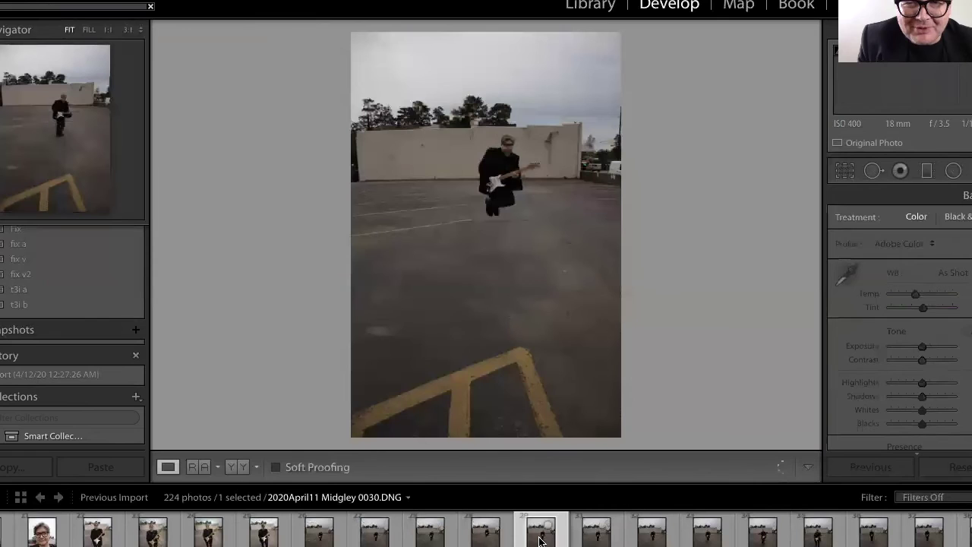
Step forward through the shots, past the overexposed white frame, to 0042.DNG
key("Right")
key("Right")
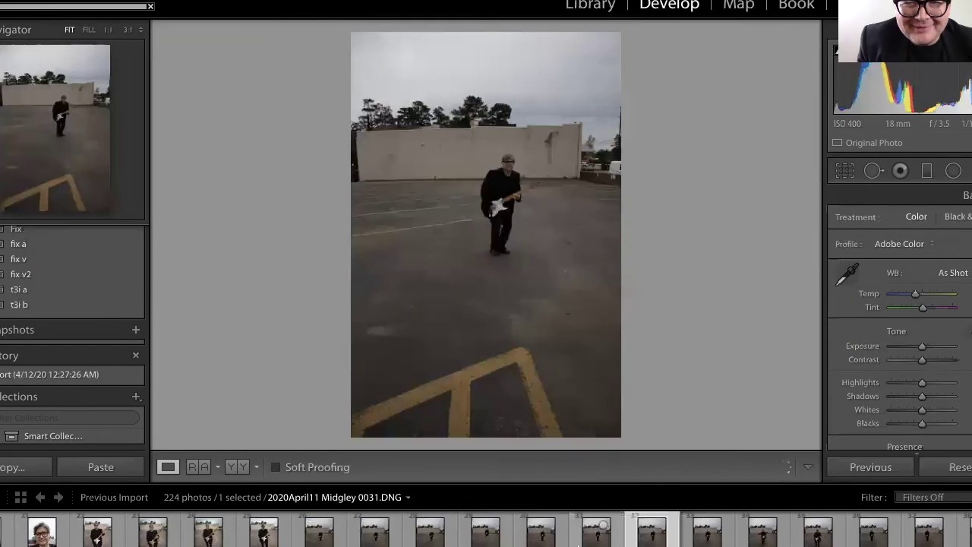
key("Right")
key("Right")
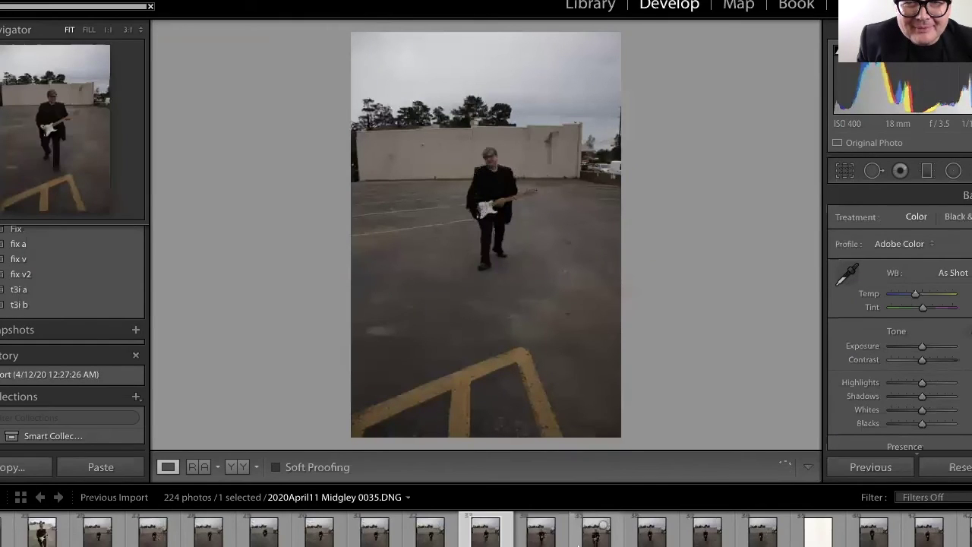
key("Right")
key("Left")
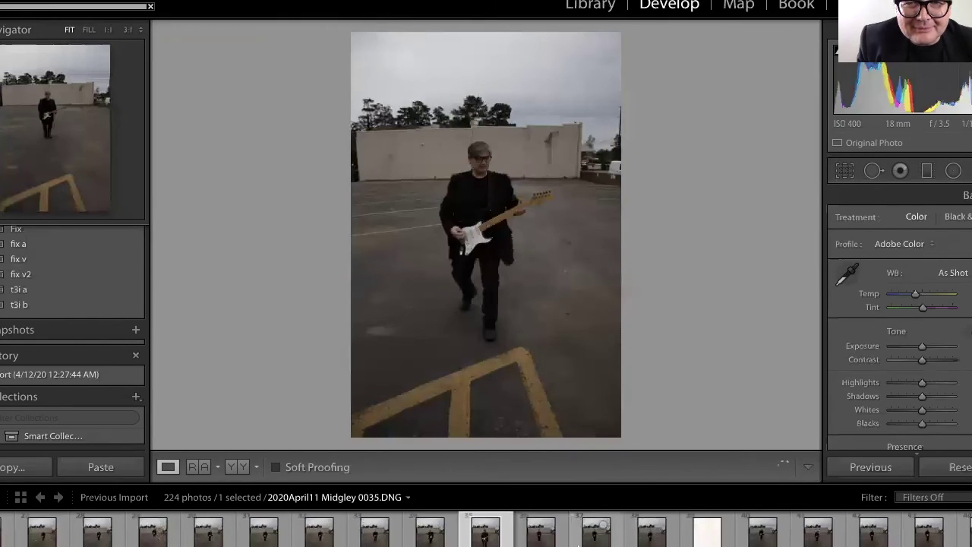
key("Right")
key("Left")
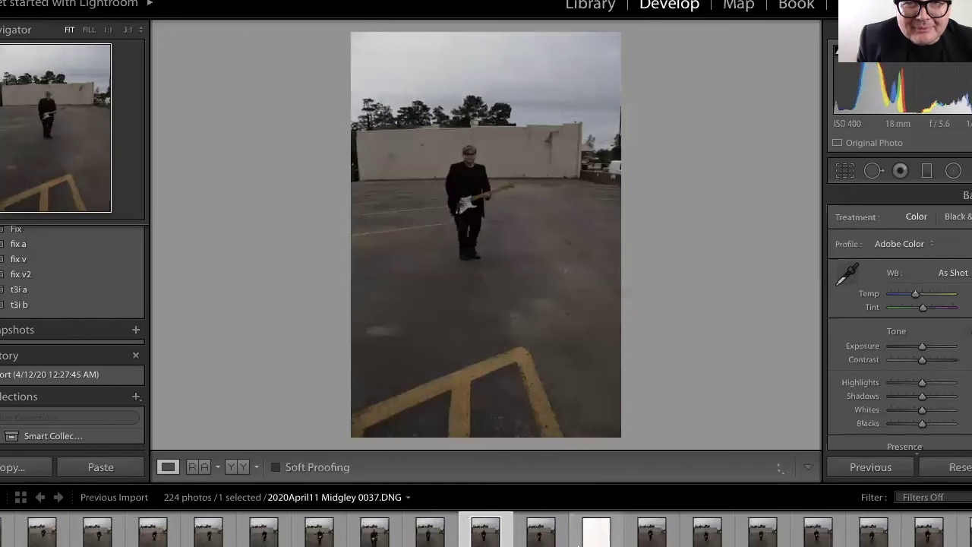
key("Right")
key("Right")
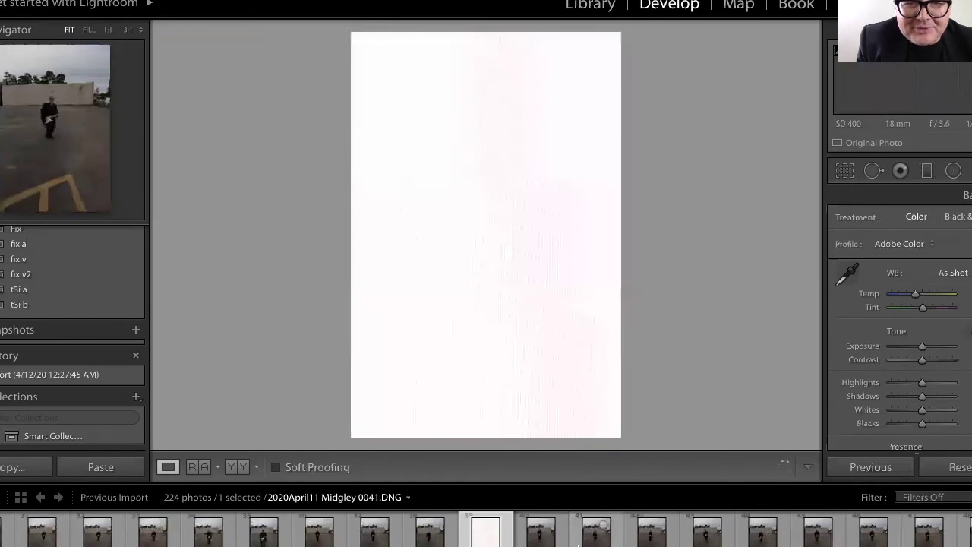
key("Right")
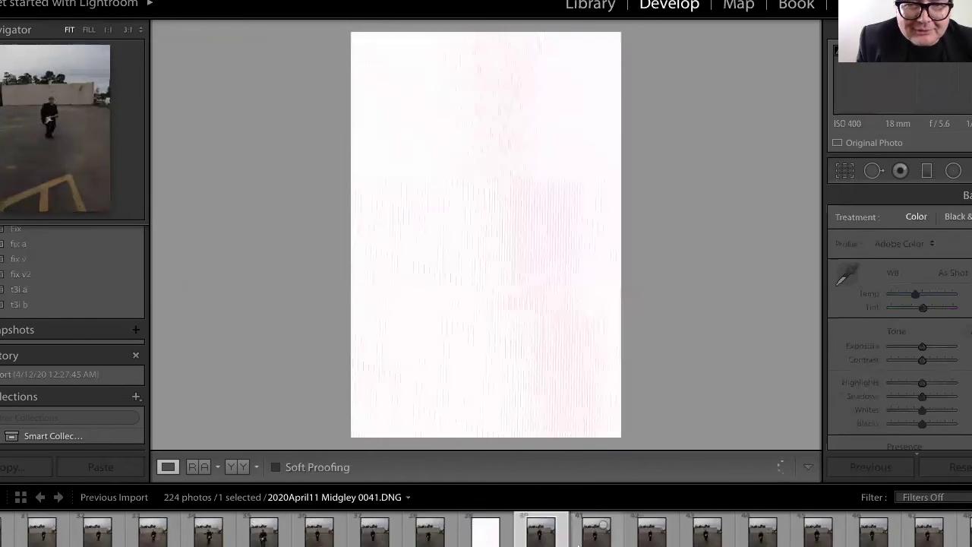
key("Right")
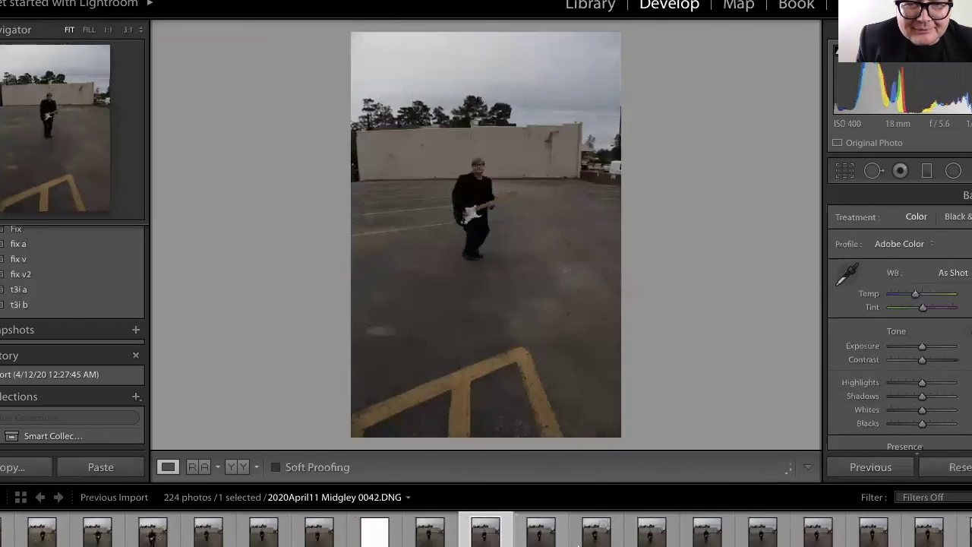
Compare shots 0051–0055 and settle on arm-raised 0055.DNG, checking the head at 1:1
key("Right")
key("Right")
key("Right")
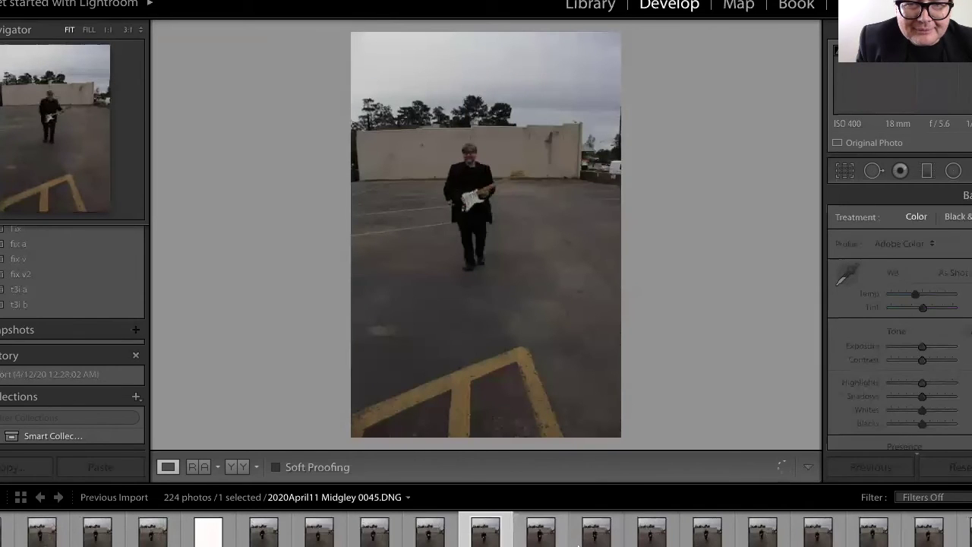
key("Right")
key("Right")
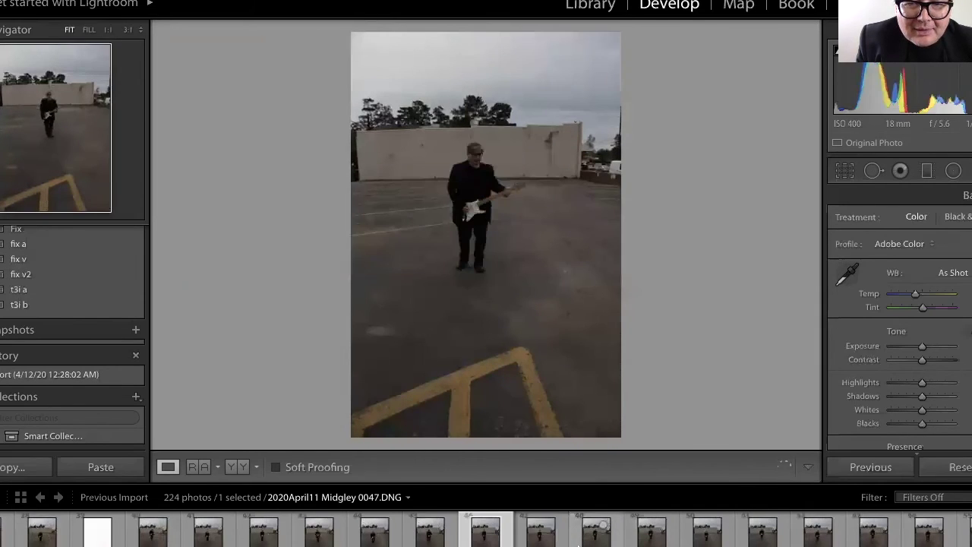
key("Right")
key("Right")
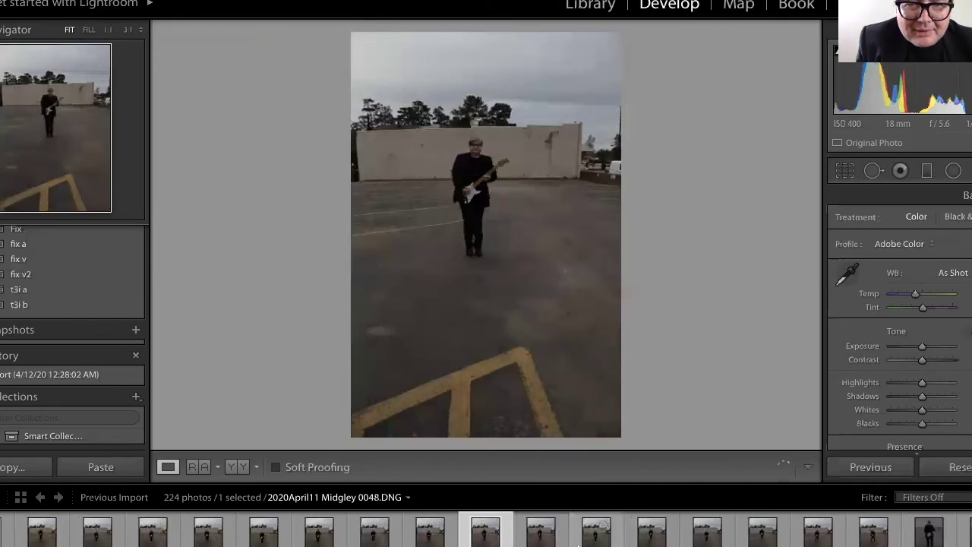
key("Right")
key("Right")
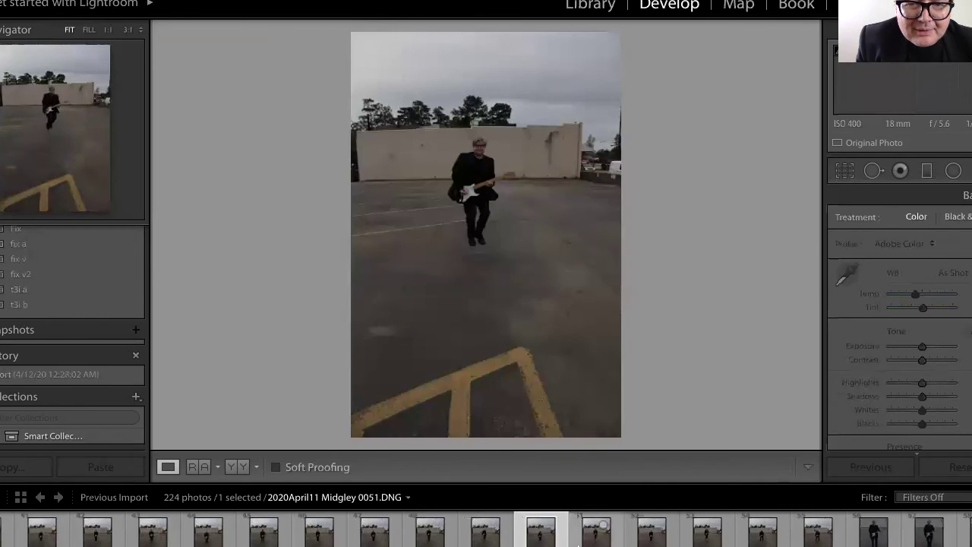
key("Right")
key("Left")
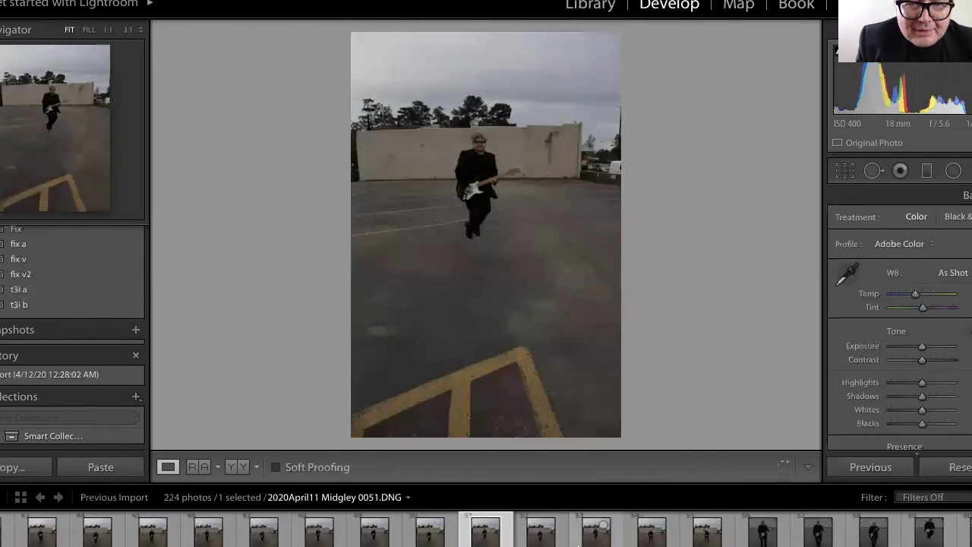
key("Right")
key("Right")
key("Right")
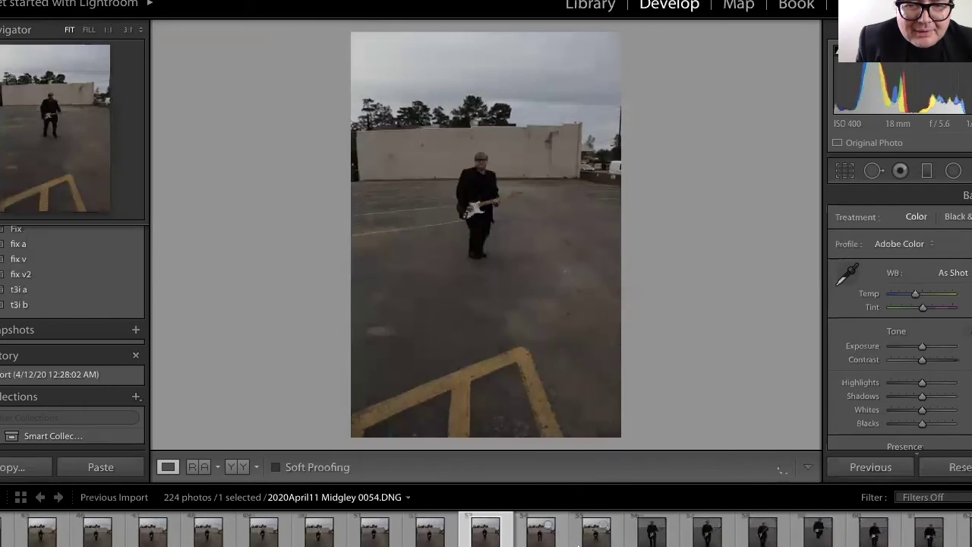
key("Left")
key("Right")
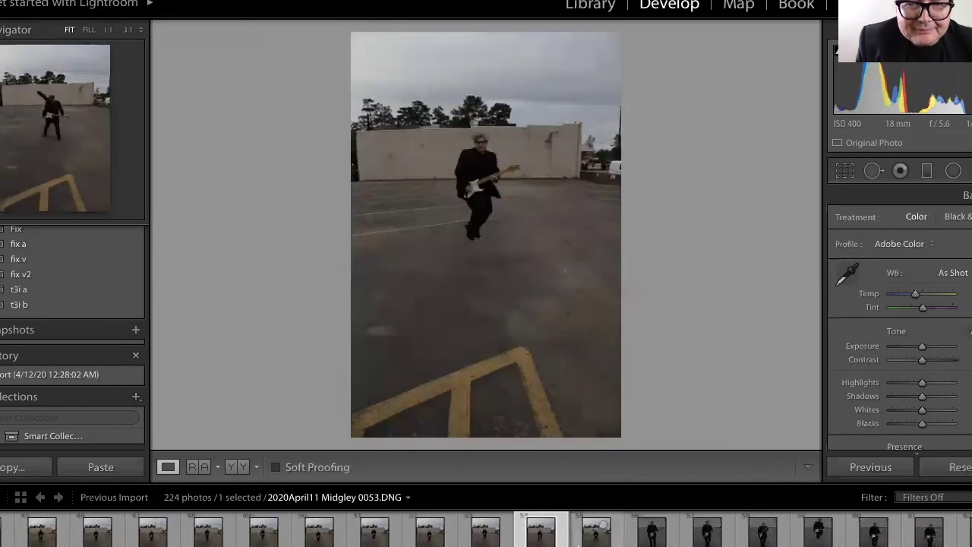
key("Right")
key("Right")
key("Left")
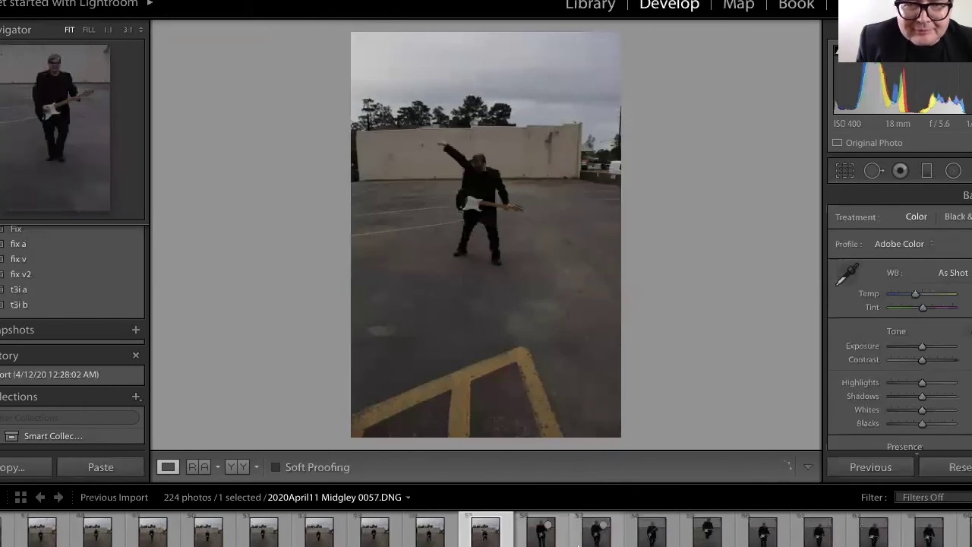
left_click(481, 168)
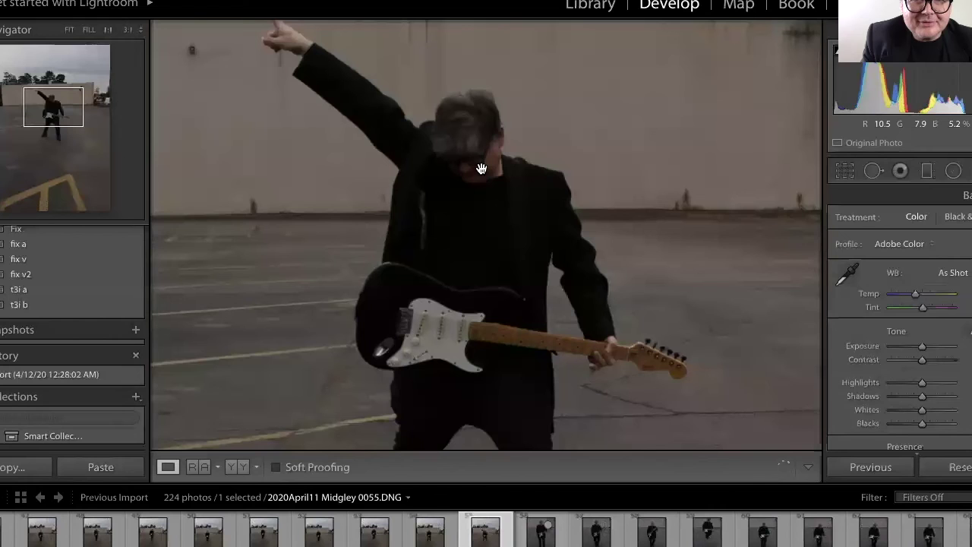
Apply the t3i a preset and auto tone settings to photo 0055
key("z")
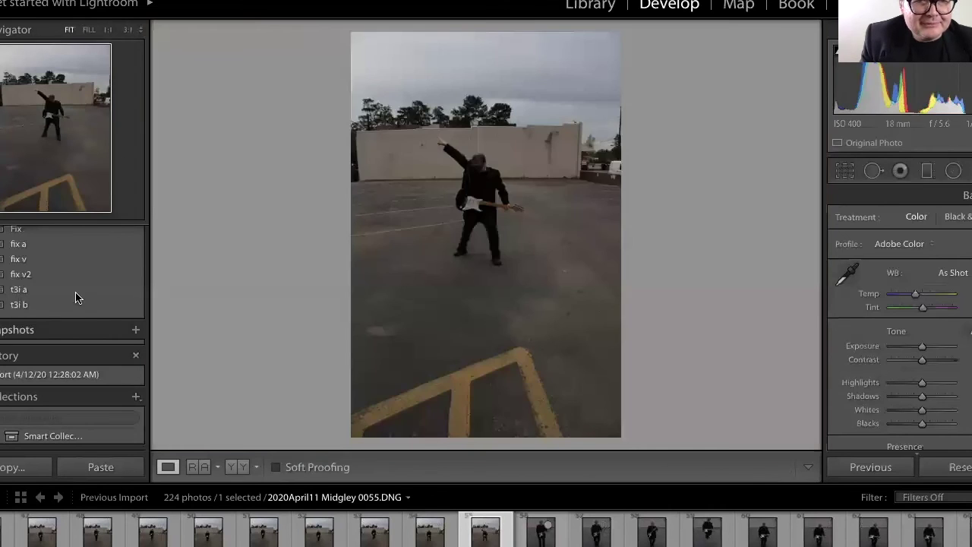
left_click(76, 291)
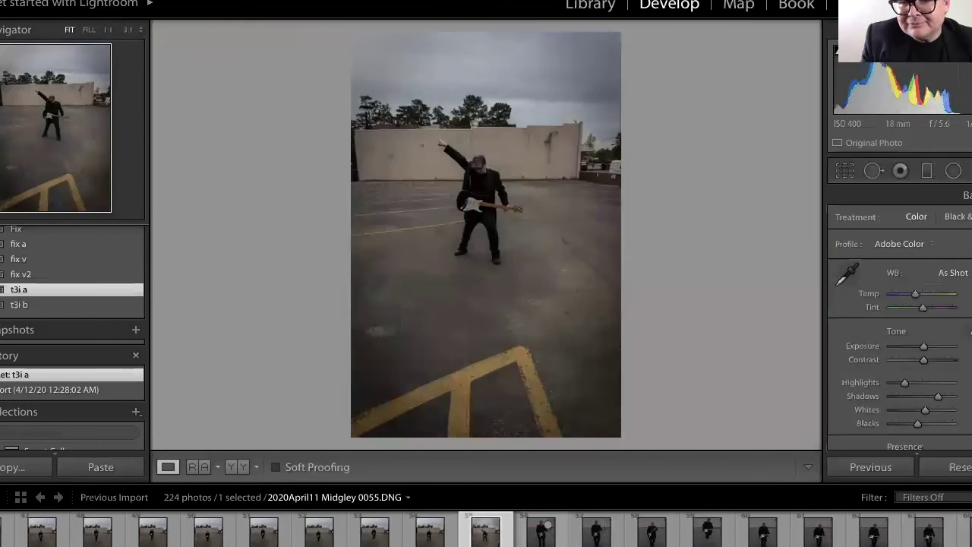
key("ctrl+u")
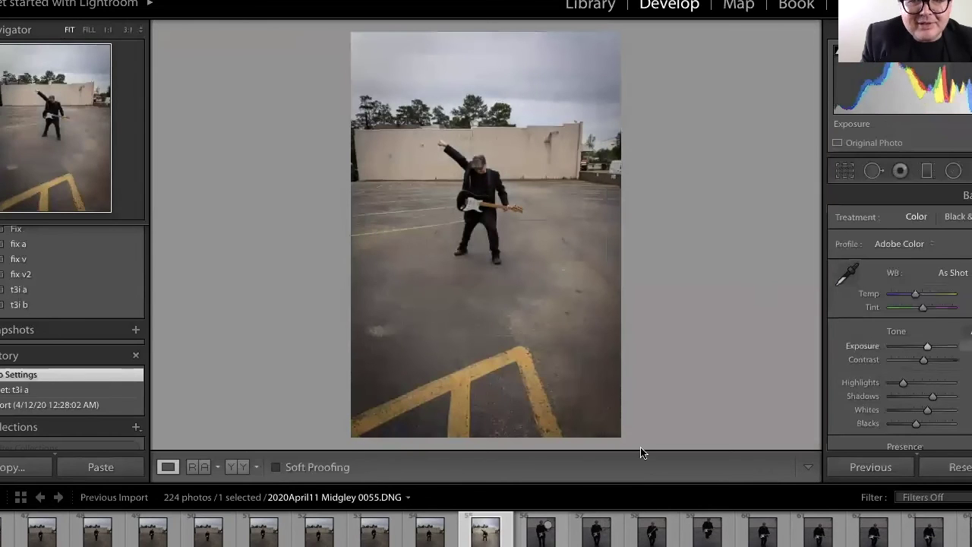
Export photo 0055 using Export with Previous
right_click(488, 535)
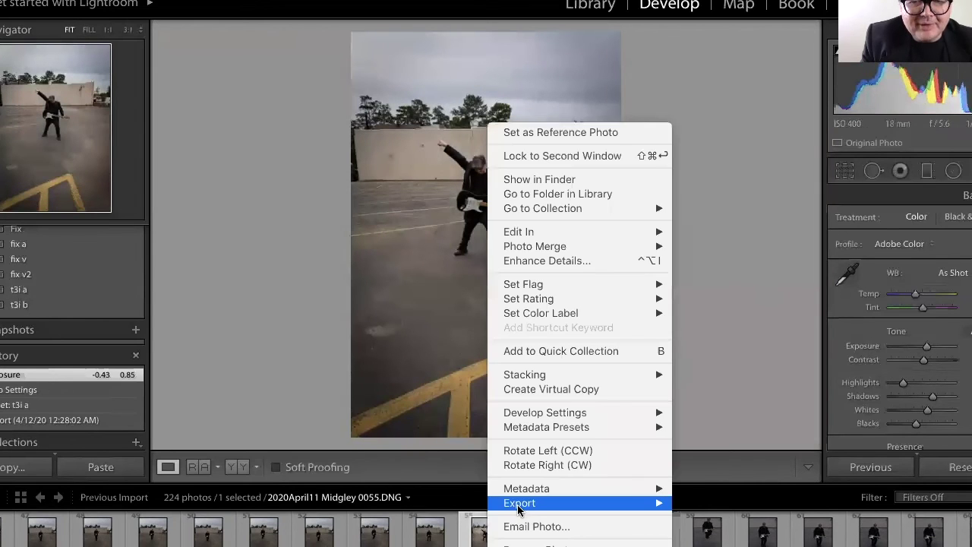
left_click(709, 476)
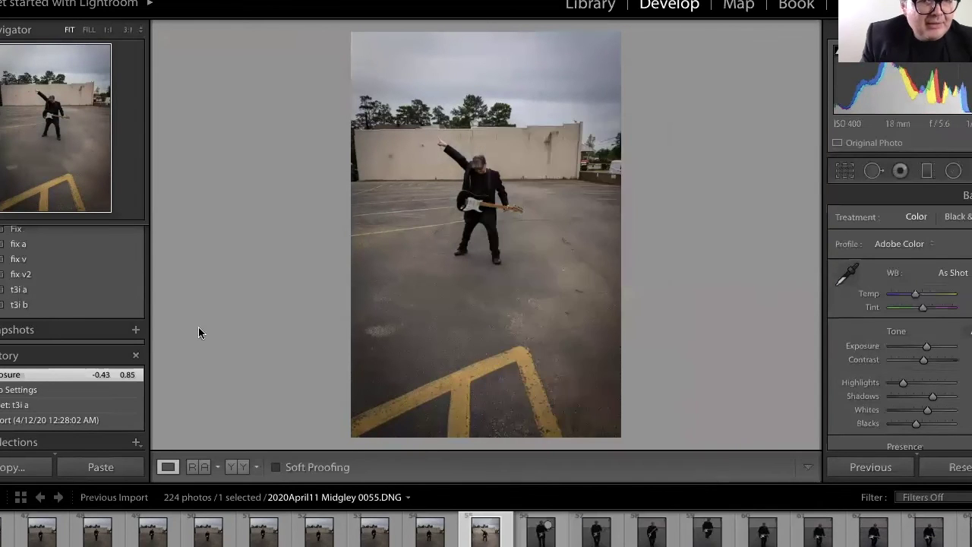
scroll(81, 274, "up", 5)
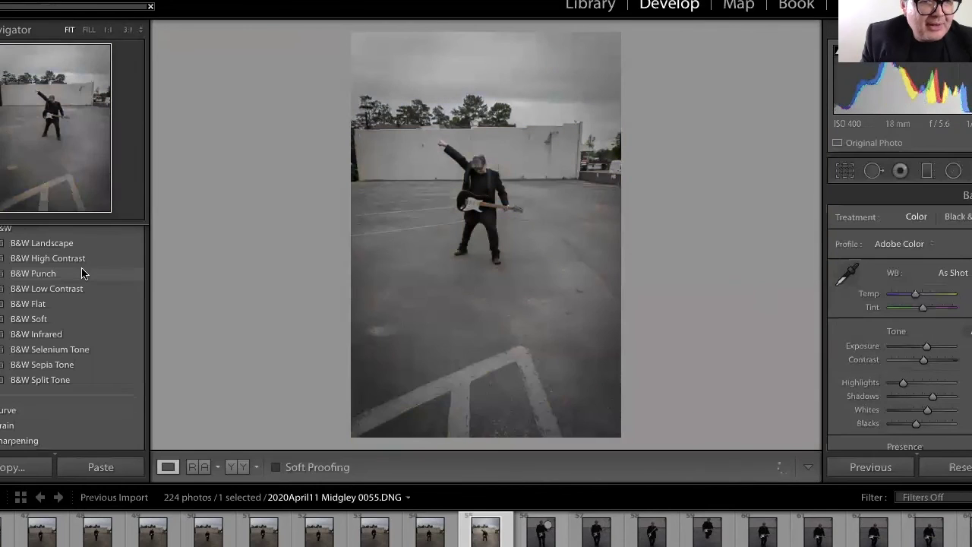
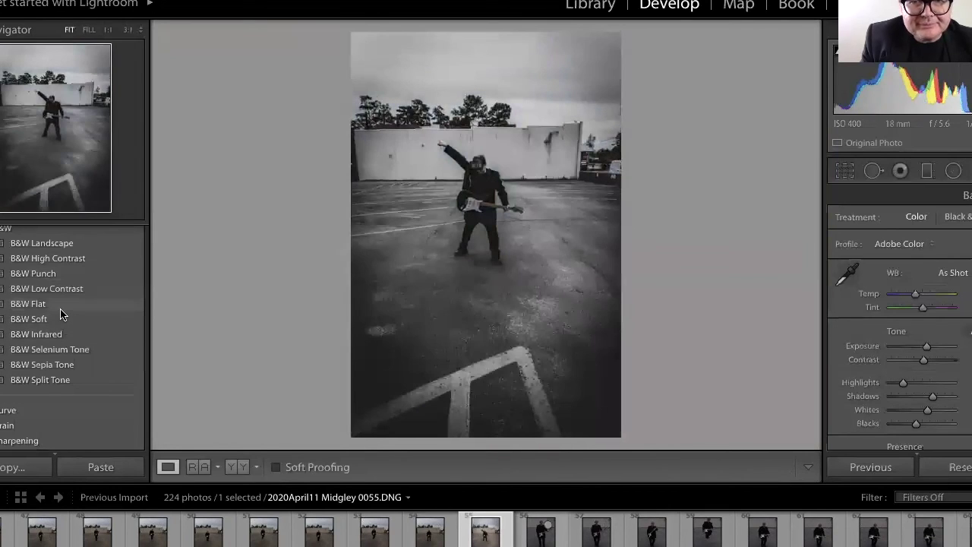
Apply B&W Landscape to photo 0055, raise exposure slightly, and export with previous settings using unique names
left_click(67, 245)
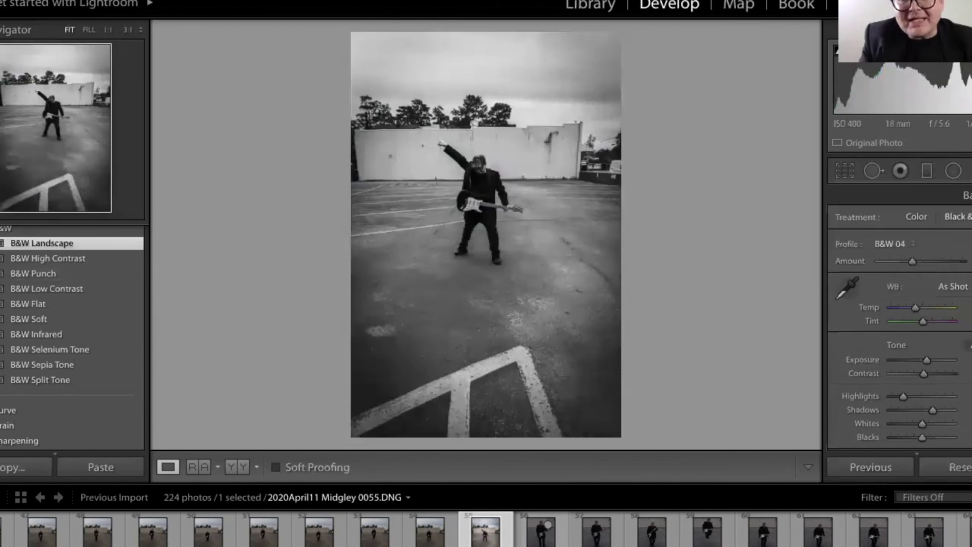
left_click_drag(926, 360, 931, 364)
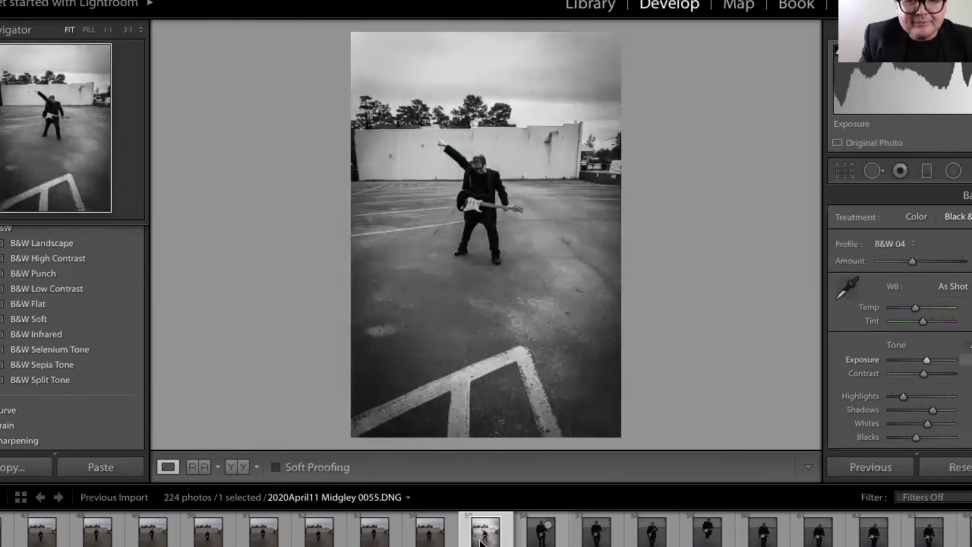
right_click(481, 541)
mouse_move(641, 503)
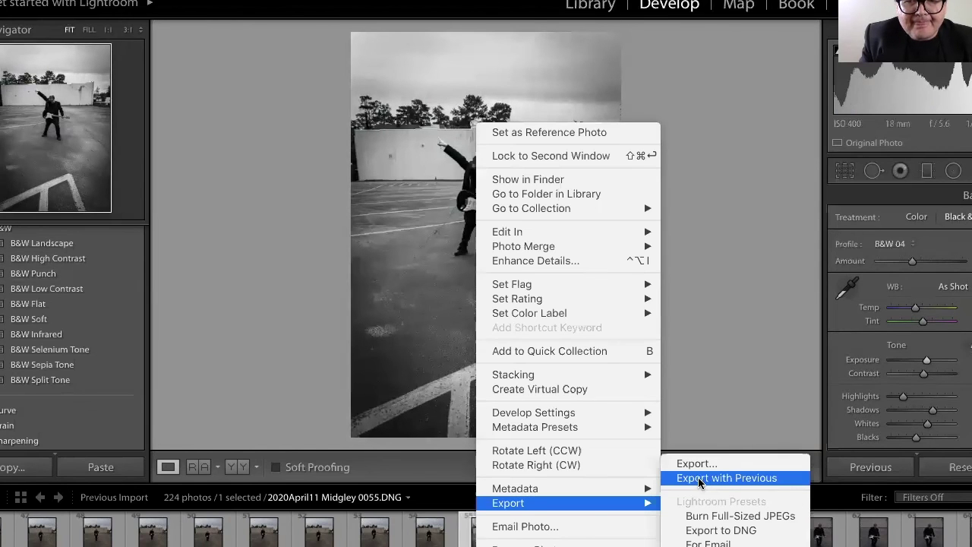
left_click(700, 478)
left_click(688, 316)
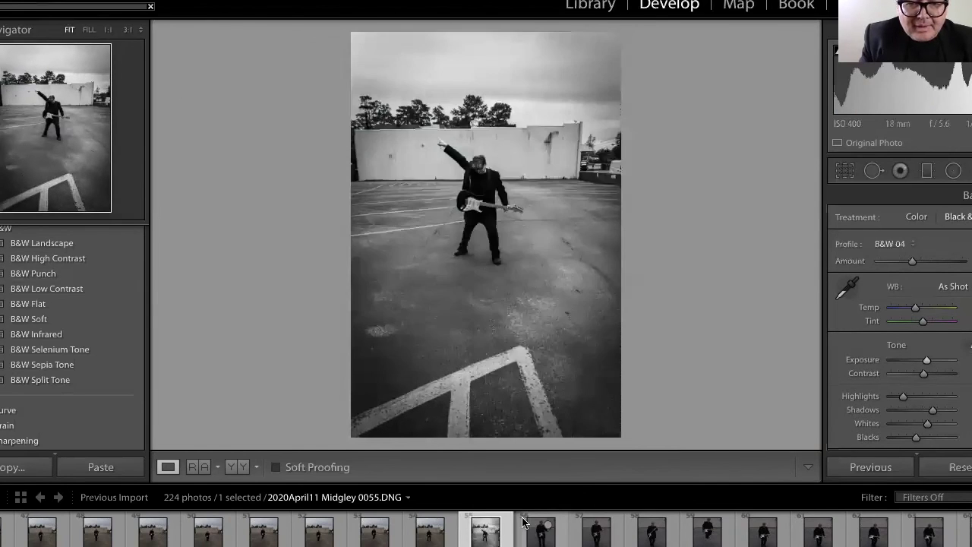
Select photo 0053 and inspect it at 1:1 before returning to fit view
key("Left")
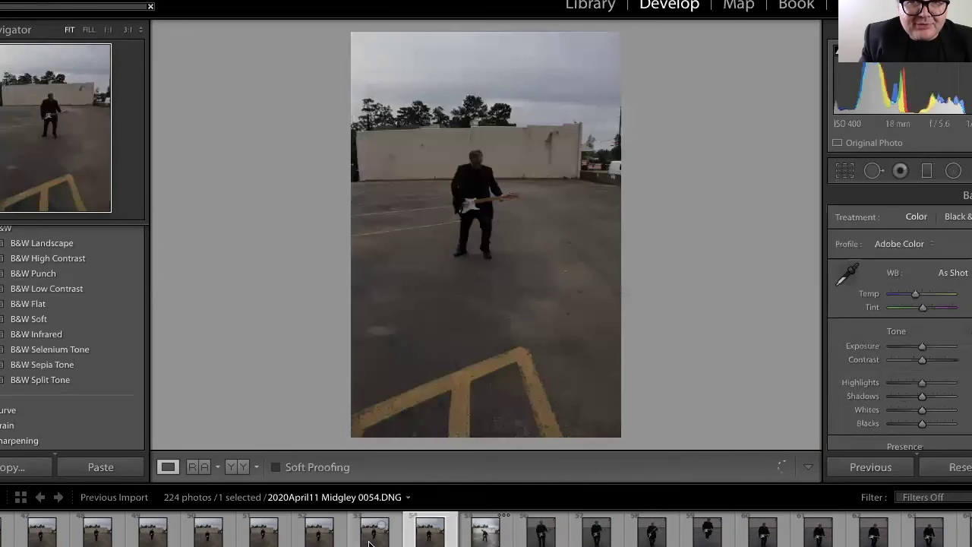
left_click(370, 542)
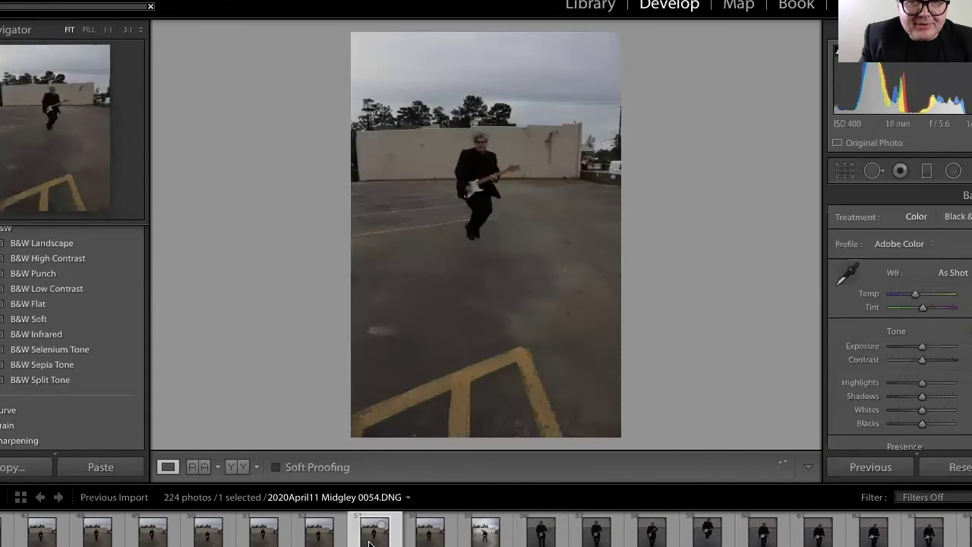
left_click(479, 150)
key("z")
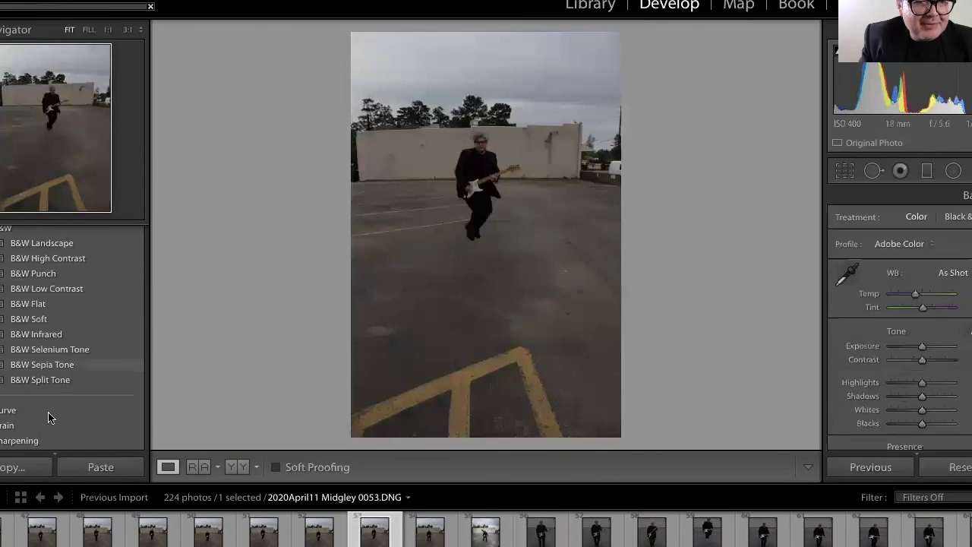
scroll(48, 416, "down", 3)
scroll(48, 427, "down", 5)
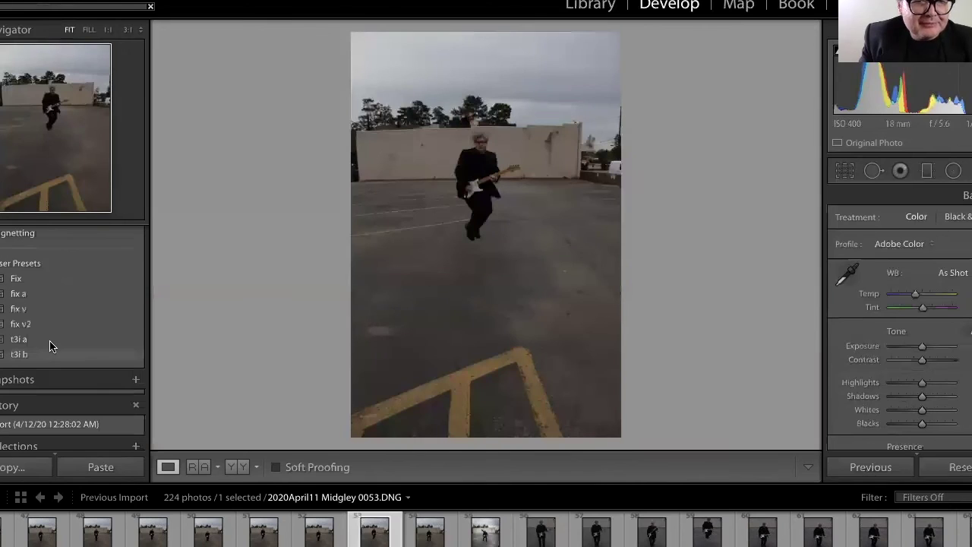
Apply the t3i a preset and Auto tone, set exposure to 0.80, and export with previous settings
left_click(50, 340)
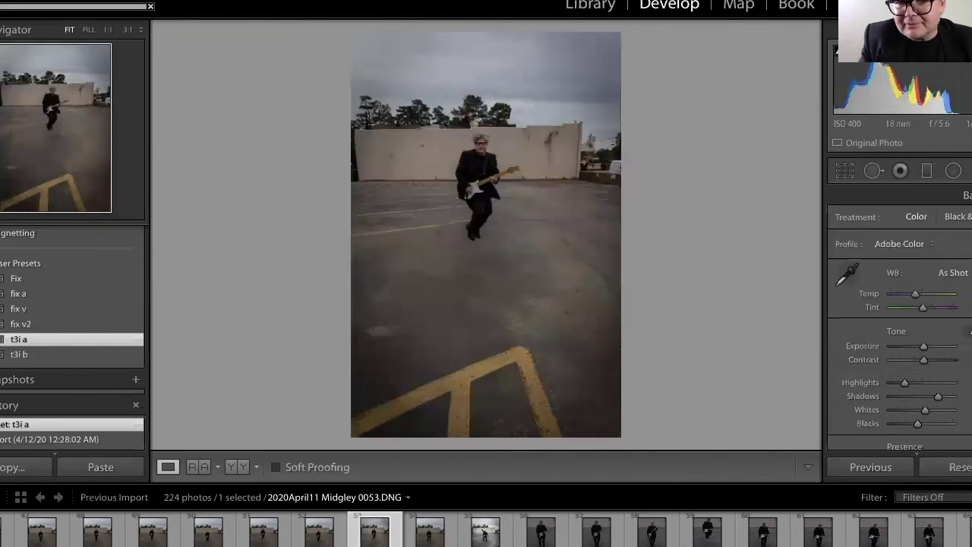
left_click(970, 331)
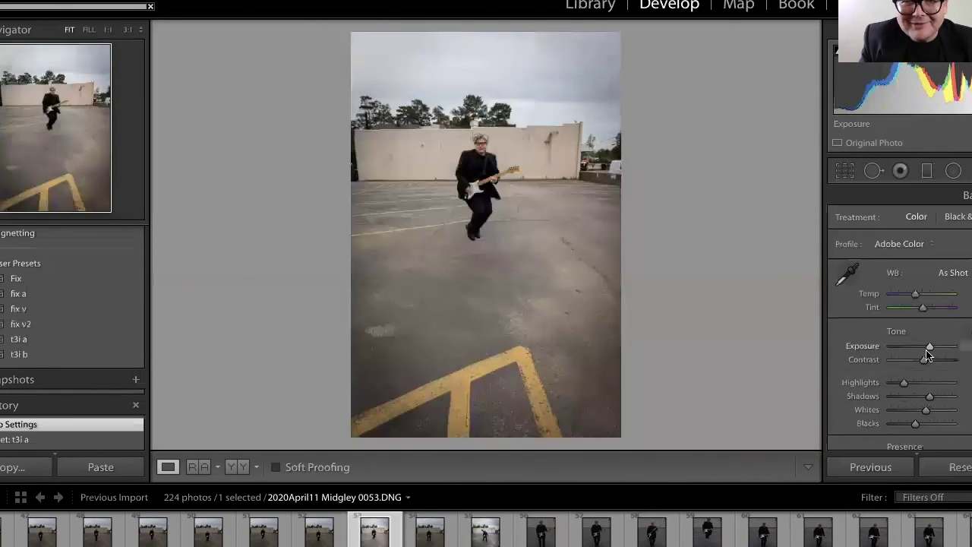
left_click_drag(930, 349, 927, 349)
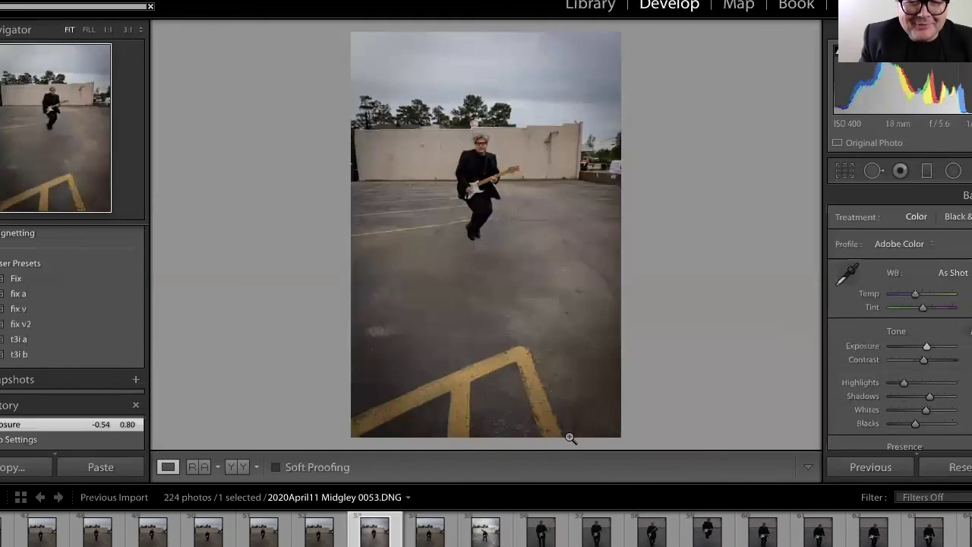
right_click(434, 508)
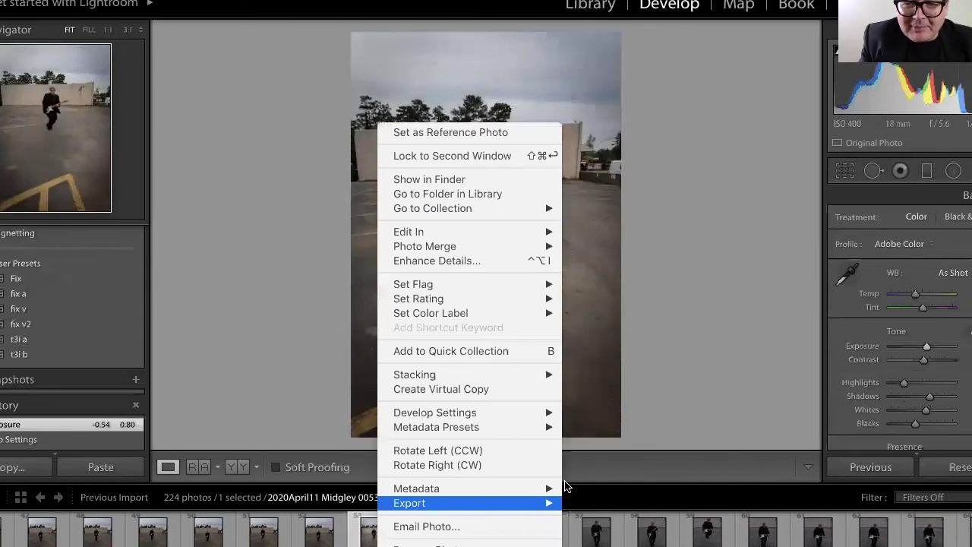
left_click(577, 478)
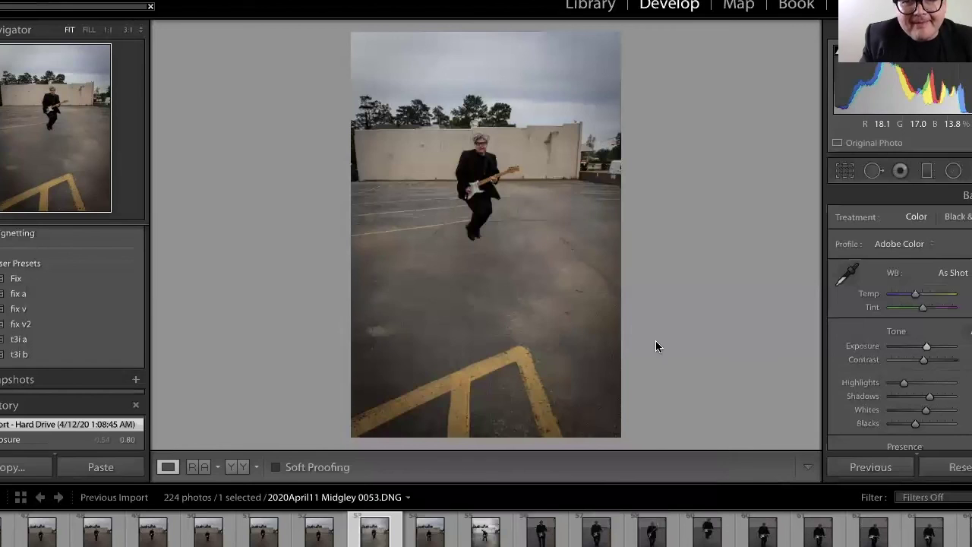
Scroll the filmstrip to survey the other parking-lot shots
scroll(689, 534, "up", 5)
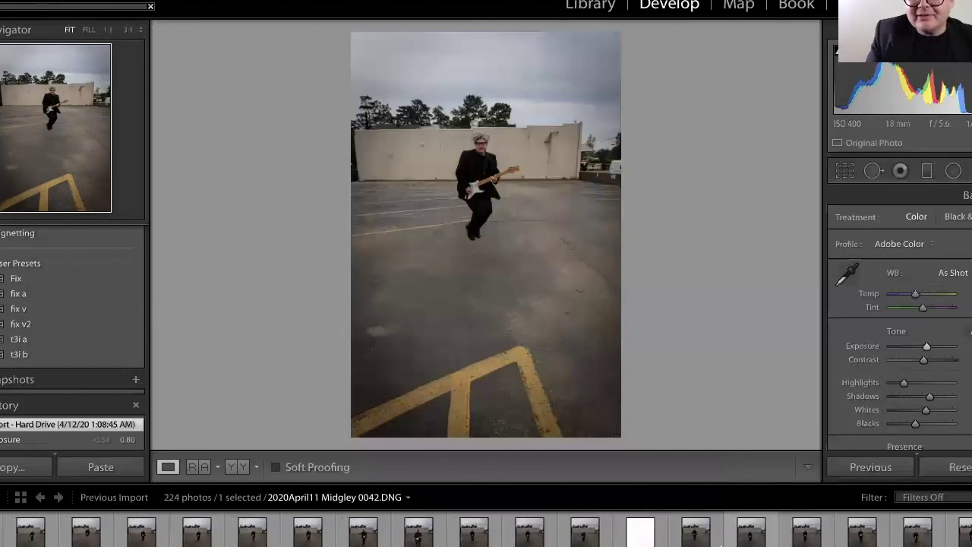
scroll(720, 545, "down", 5)
scroll(721, 544, "up", 5)
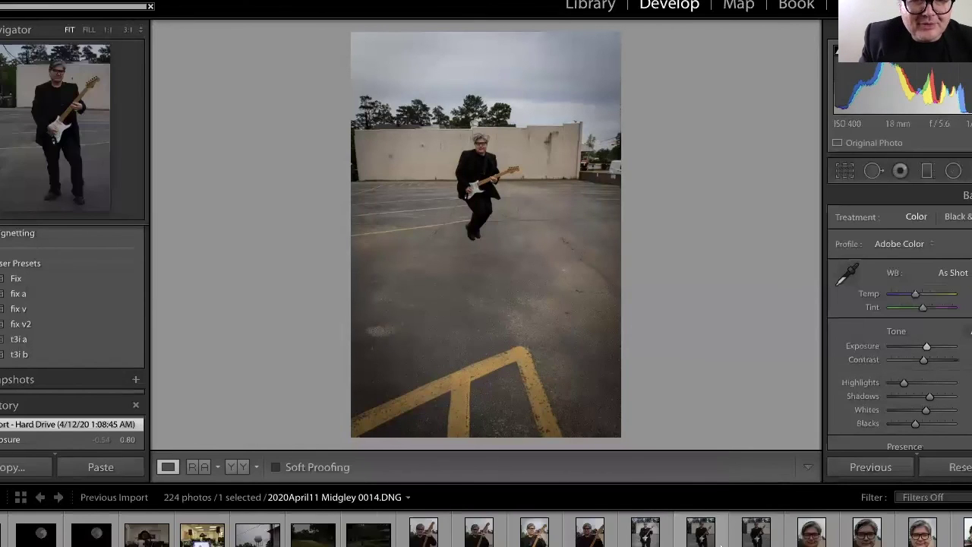
scroll(721, 545, "down", 7)
scroll(721, 545, "down", 3)
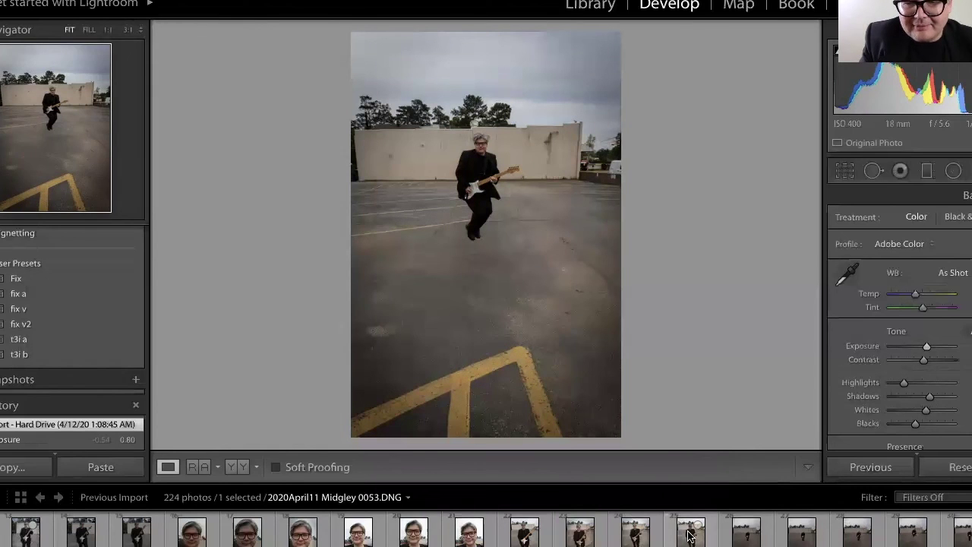
Step through photos 0025, 0031 and 0043 to reach photo 0048
left_click(689, 535)
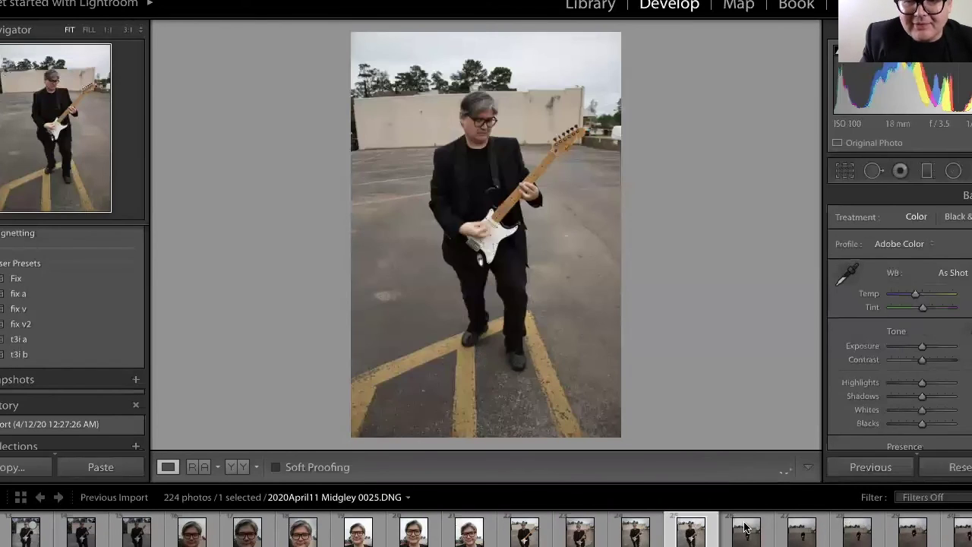
left_click(744, 530)
key("Right")
key("Right")
key("Right")
key("Right")
key("Right")
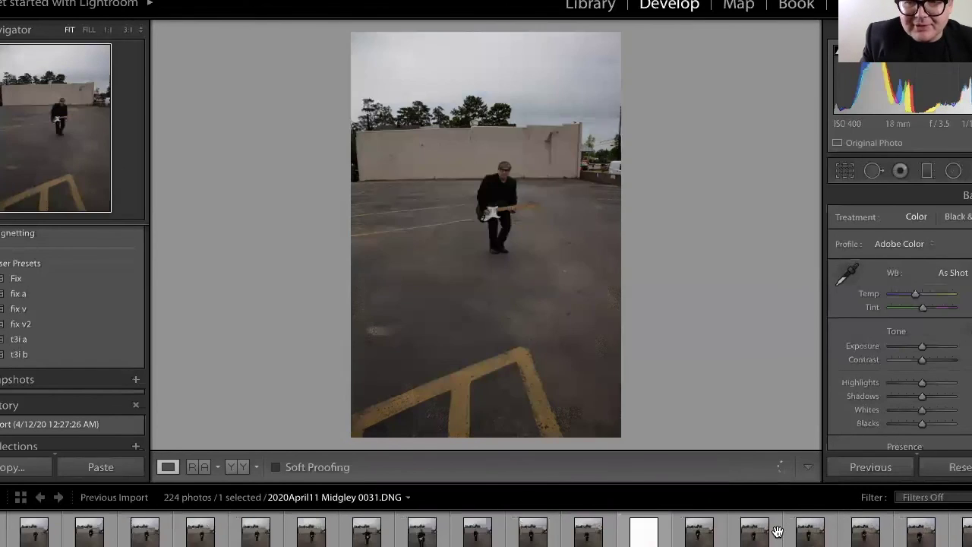
key("Right")
key("Right")
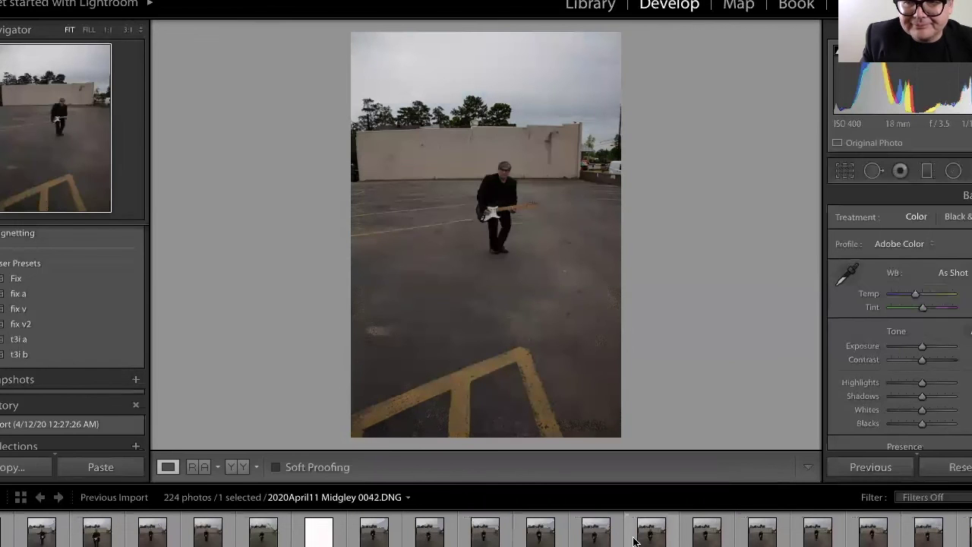
key("Right")
key("Right")
key("Right")
key("Right")
key("Right")
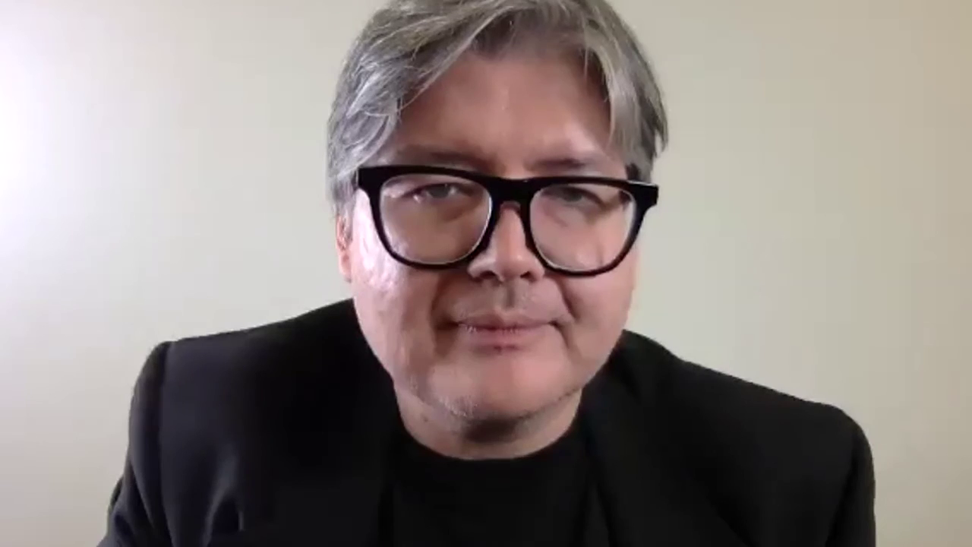